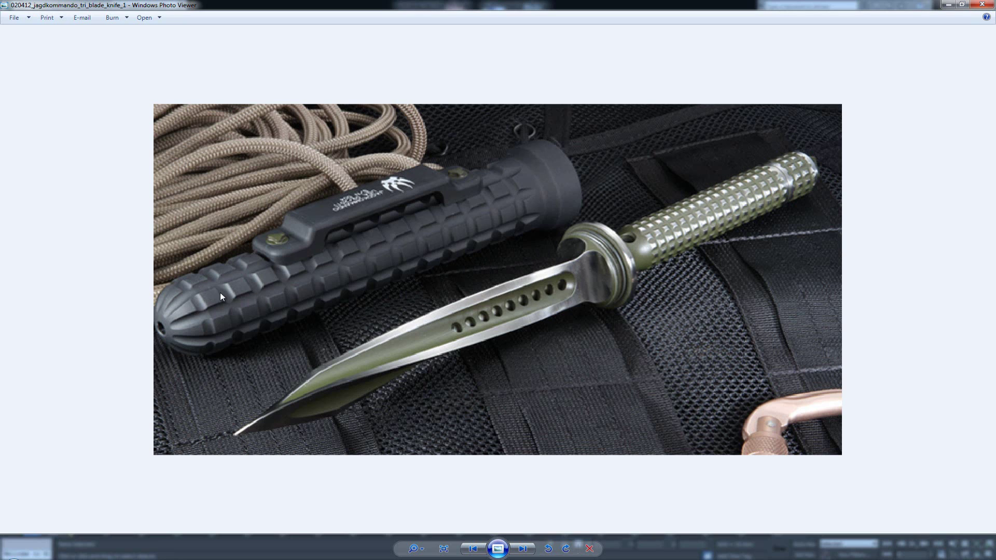
# Look through the Jagdkommando reference photos for the blade, guard, handle and sheath, and return to the 3ds Max scene.
pyautogui.press('Right')
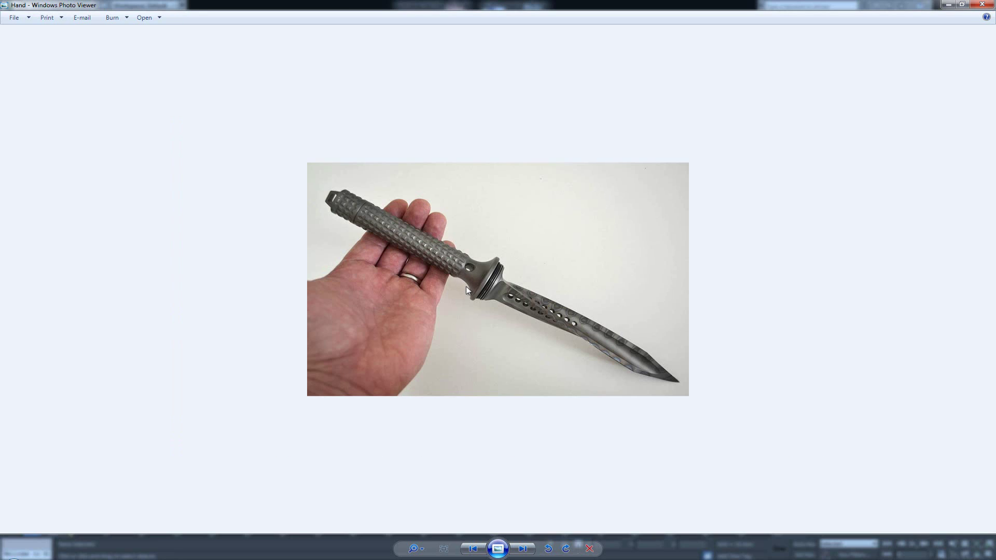
pyautogui.scroll(3, 466, 286)
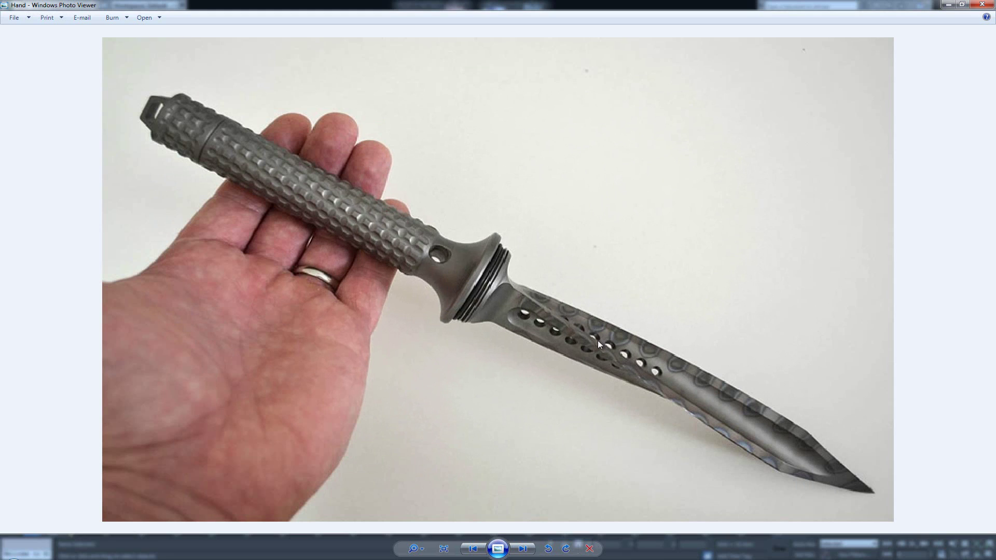
pyautogui.press('Right')
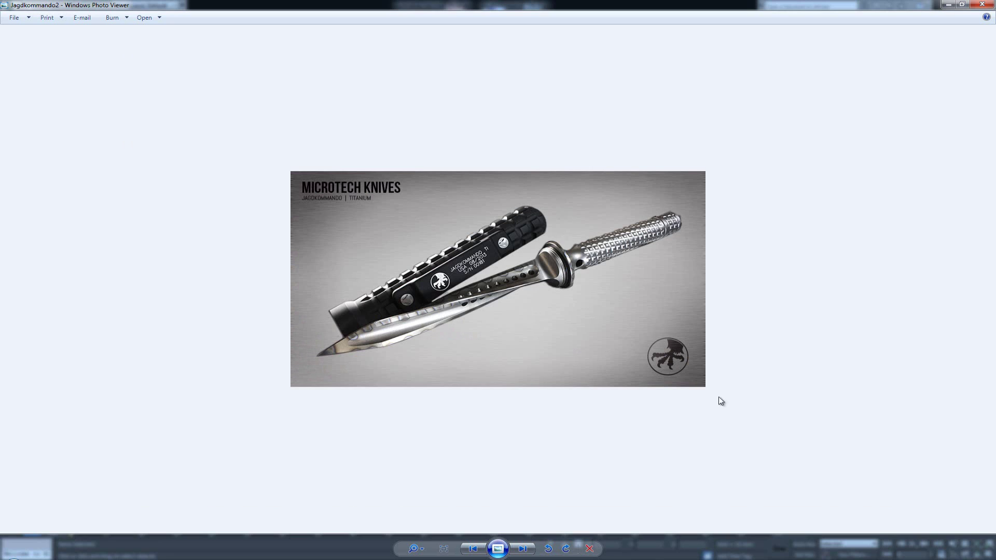
pyautogui.press('Right')
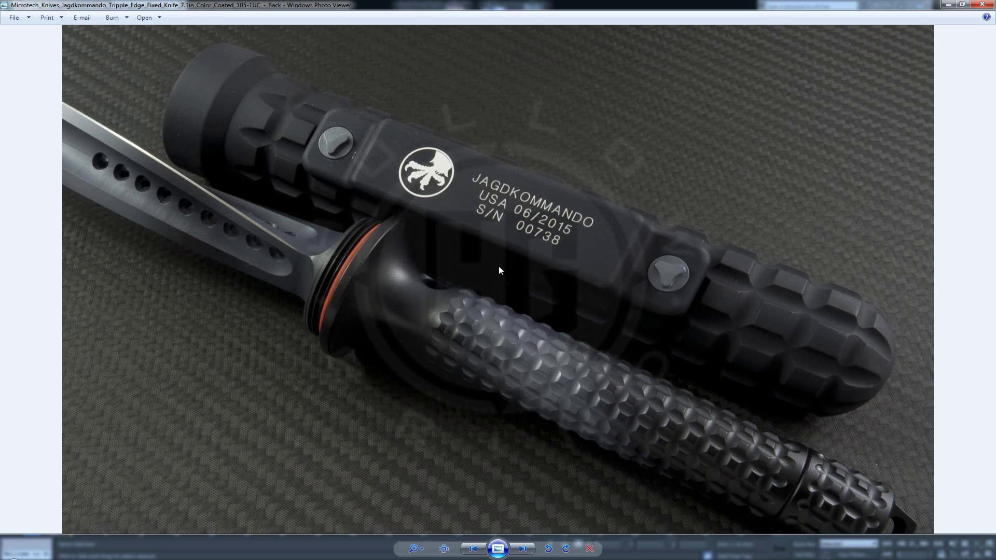
pyautogui.press('Right')
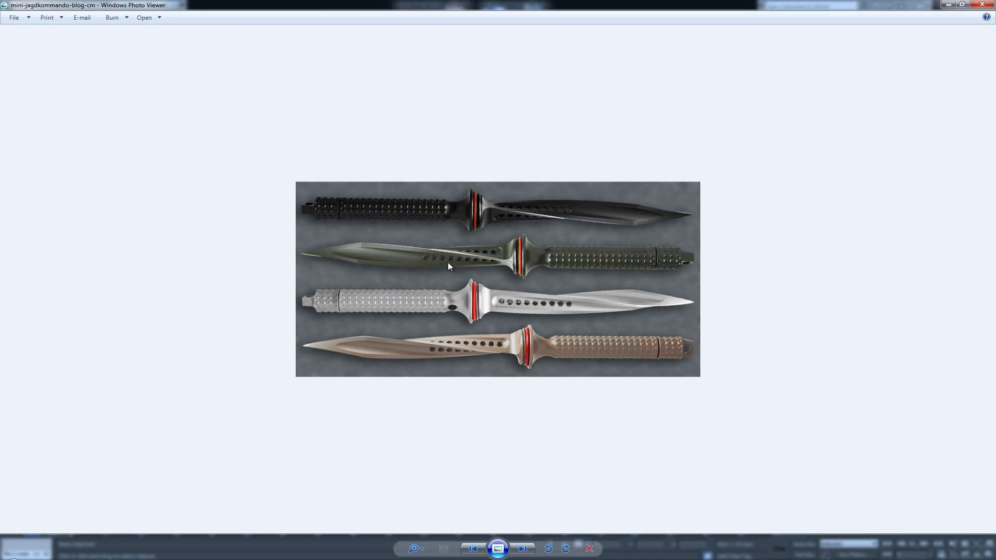
pyautogui.click(992, 4)
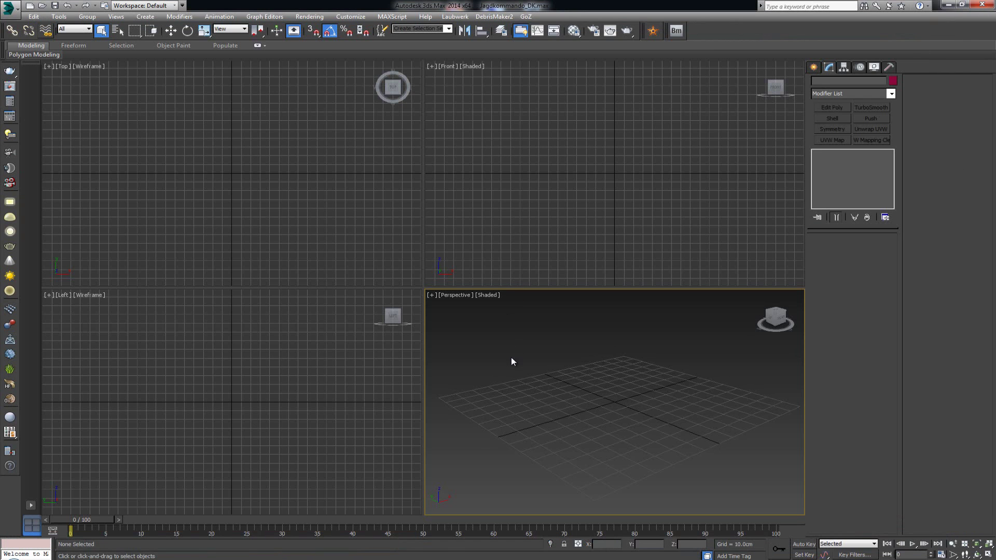
# Unhide all objects and show the whole knife reference plane in a maximized Front view with the grid hidden.
pyautogui.rightClick(535, 358)
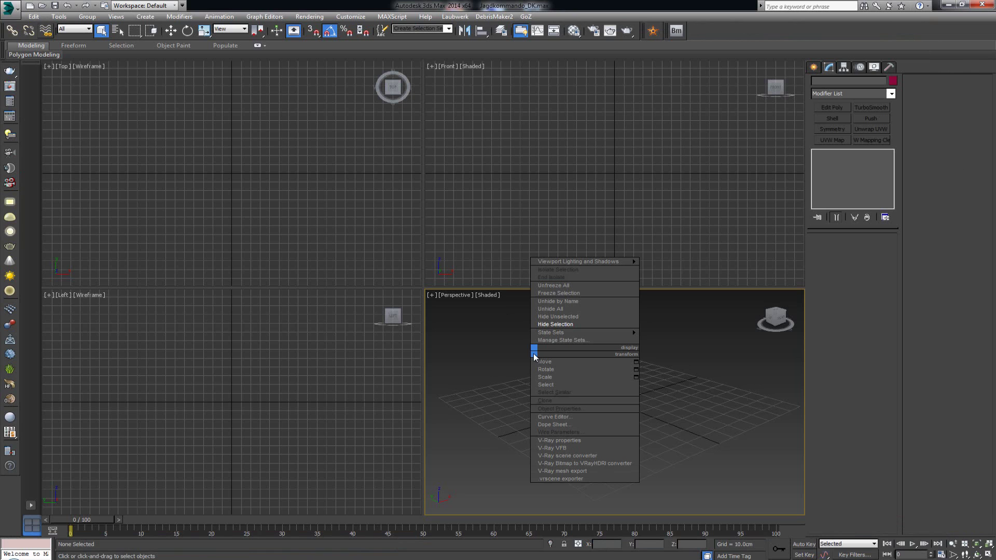
pyautogui.click(576, 309)
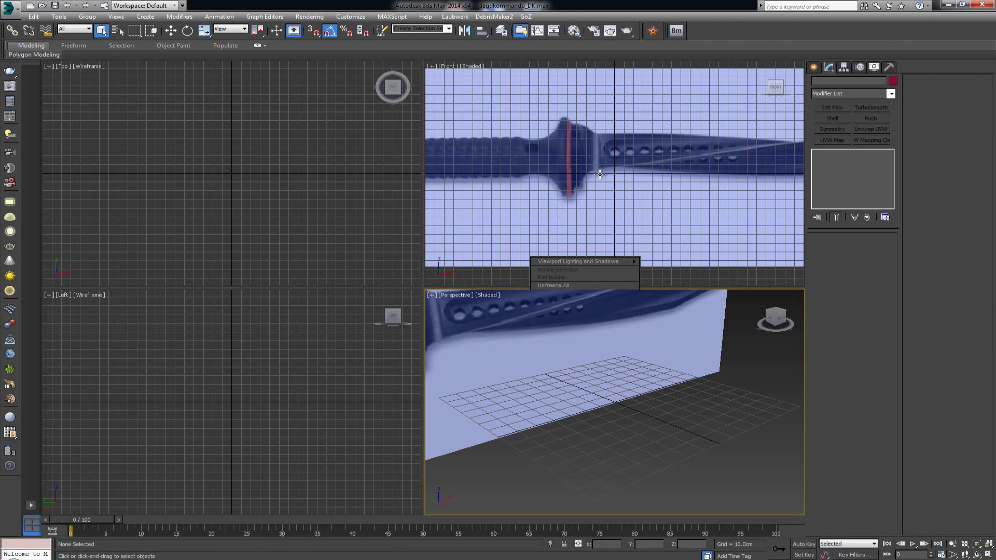
pyautogui.click(629, 195)
pyautogui.hotkey('alt', 'w')
pyautogui.scroll(-5, 536, 222)
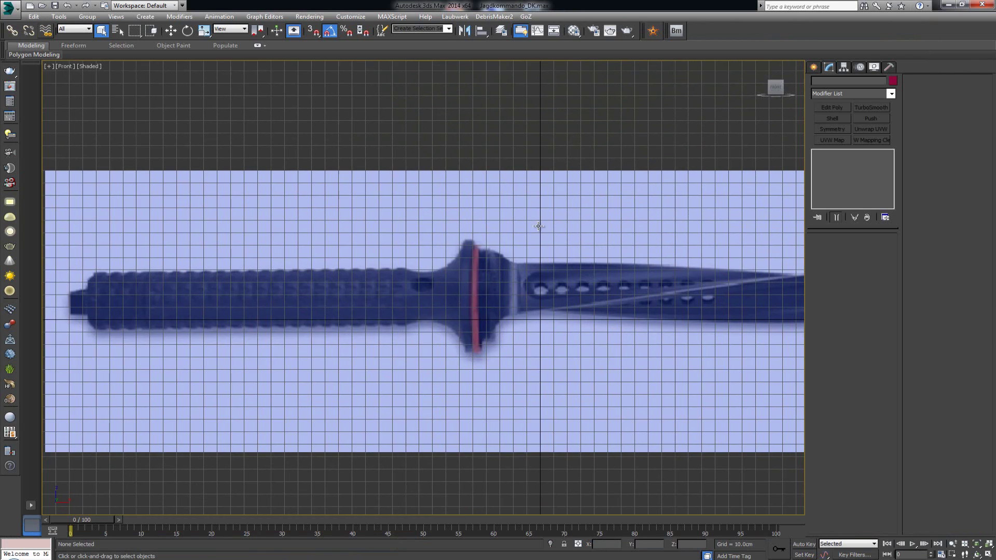
pyautogui.press('g')
pyautogui.moveTo(540, 231); pyautogui.dragTo(414, 244, button='middle')
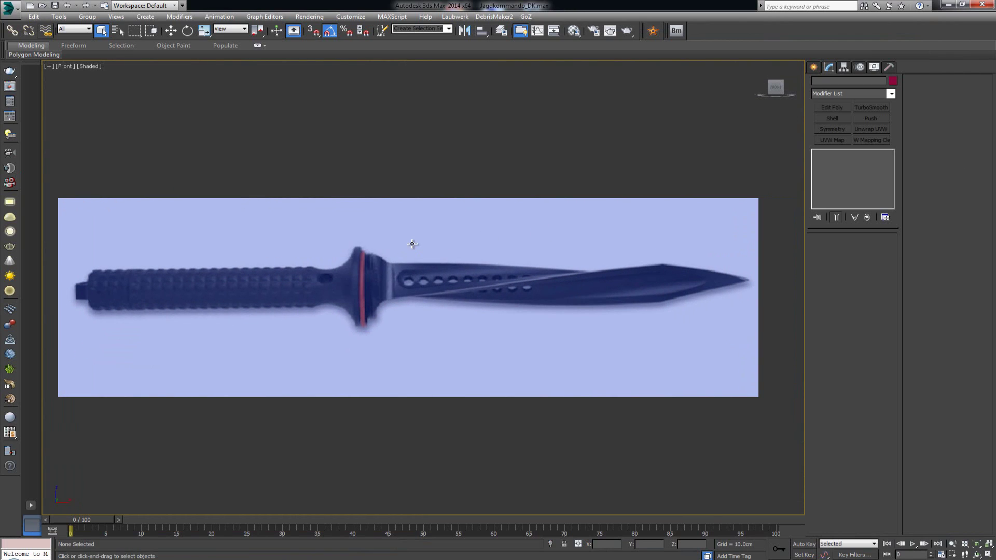
# Freeze the knife reference plane through its object properties, with Show Frozen in Gray turned off.
pyautogui.click(432, 265)
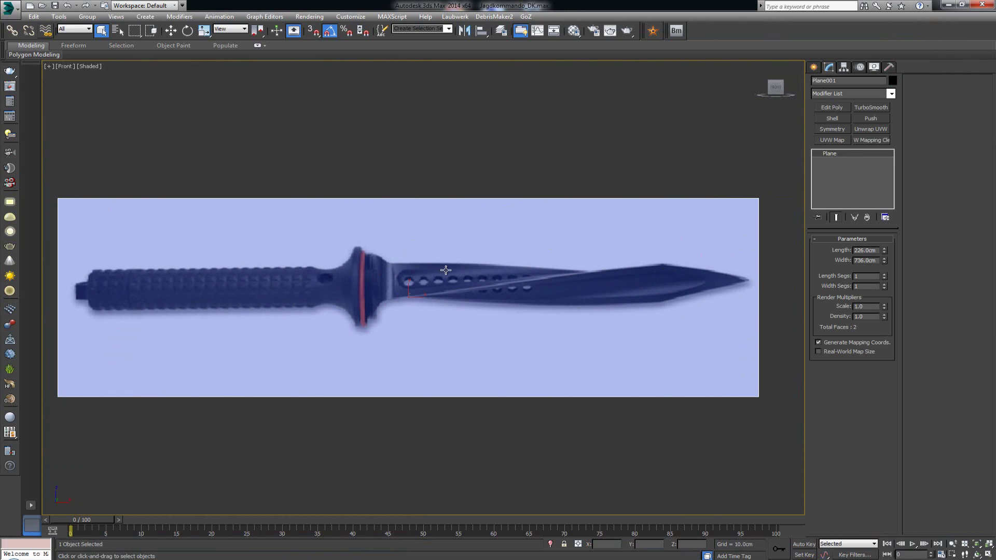
pyautogui.rightClick(456, 269)
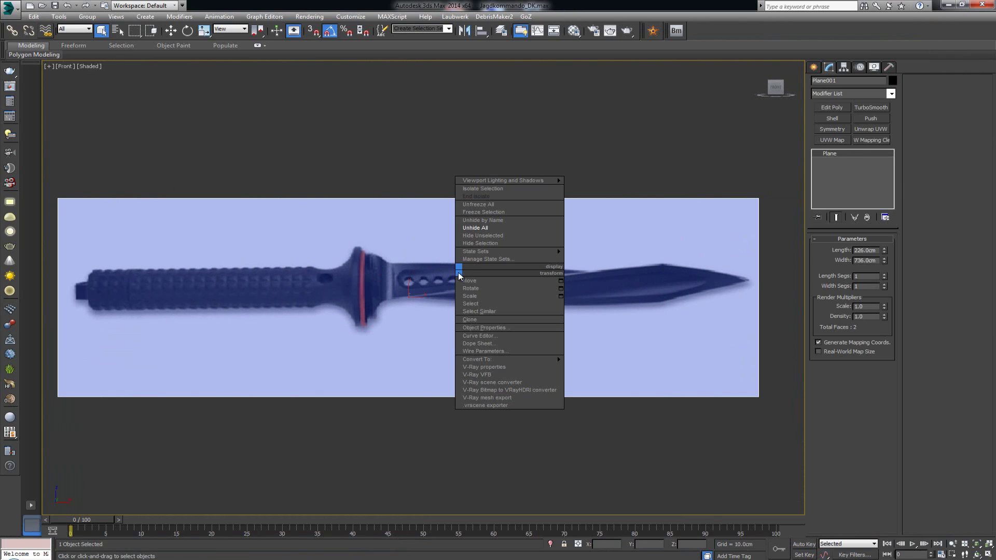
pyautogui.click(504, 328)
pyautogui.click(410, 148)
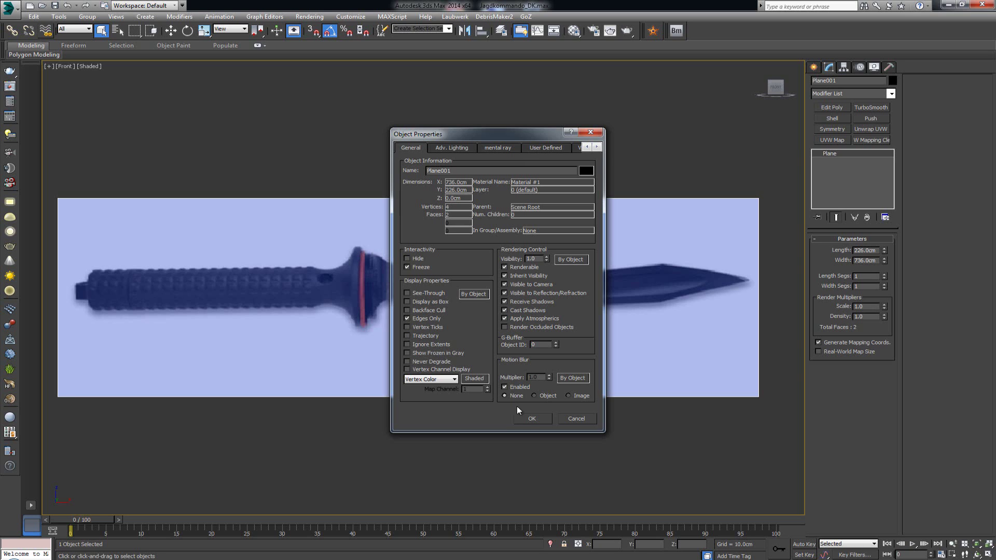
pyautogui.click(529, 419)
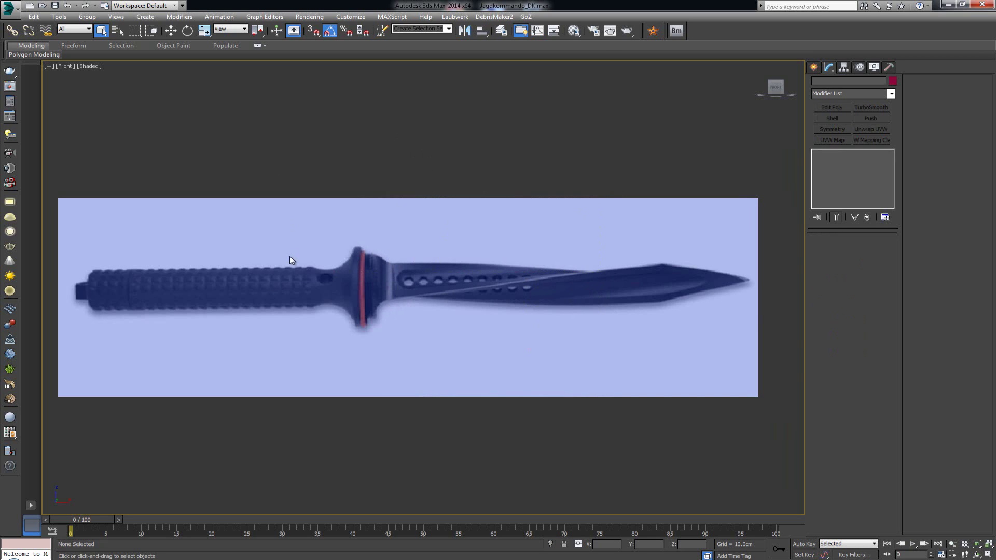
# Examine the reference image of the knife, covering the handle, the guard and the twisted blade up to its tip.
pyautogui.moveTo(318, 249); pyautogui.dragTo(348, 265, button='middle')
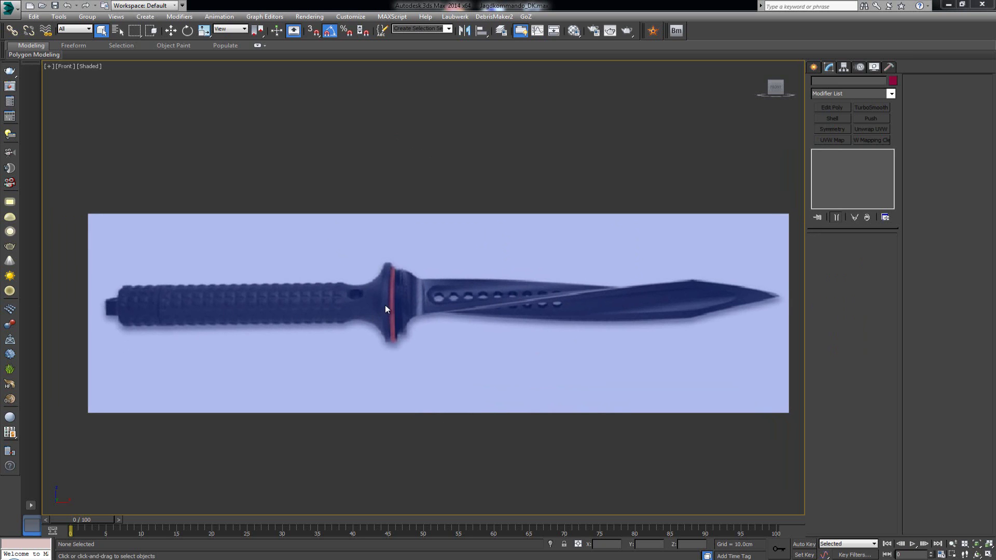
pyautogui.moveTo(386, 304); pyautogui.dragTo(376, 306, button='middle')
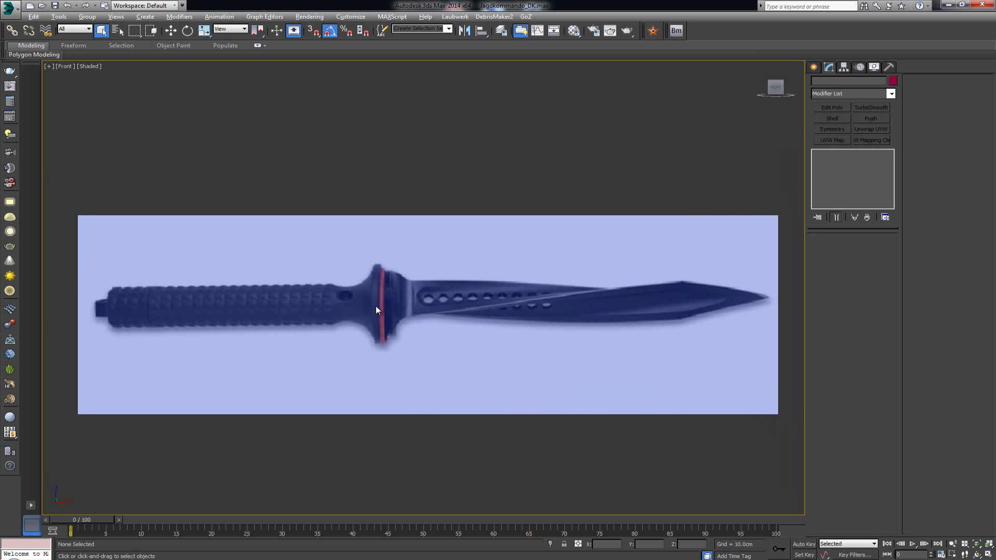
pyautogui.hotkey('alt', 'w')
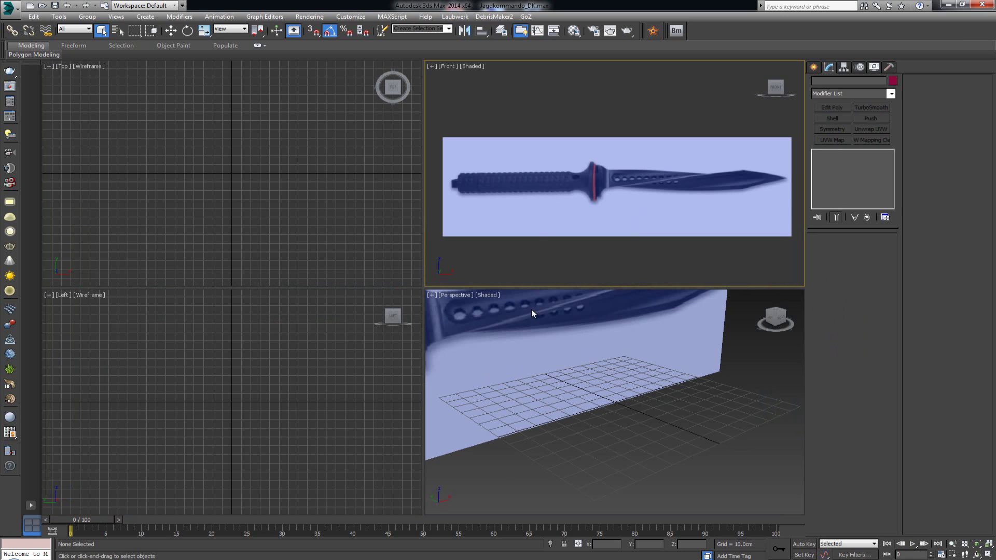
pyautogui.moveTo(535, 322); pyautogui.dragTo(546, 374, button='middle')
pyautogui.scroll(-3, 547, 373)
pyautogui.moveTo(576, 183); pyautogui.dragTo(536, 217, button='middle')
pyautogui.scroll(3, 568, 188)
pyautogui.hotkey('alt', 'w')
pyautogui.scroll(-6, 467, 231)
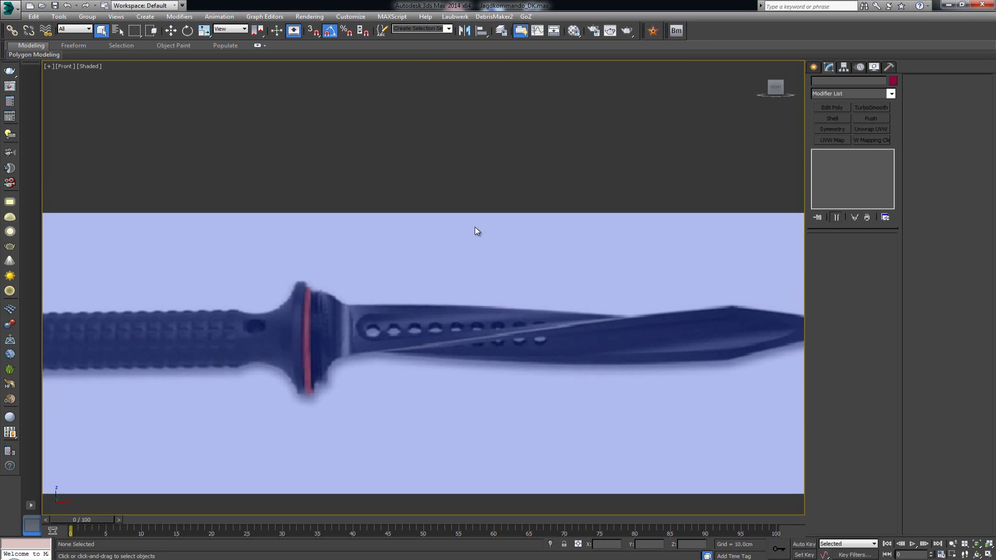
pyautogui.scroll(3, 462, 233)
pyautogui.moveTo(366, 307); pyautogui.dragTo(380, 285, button='middle')
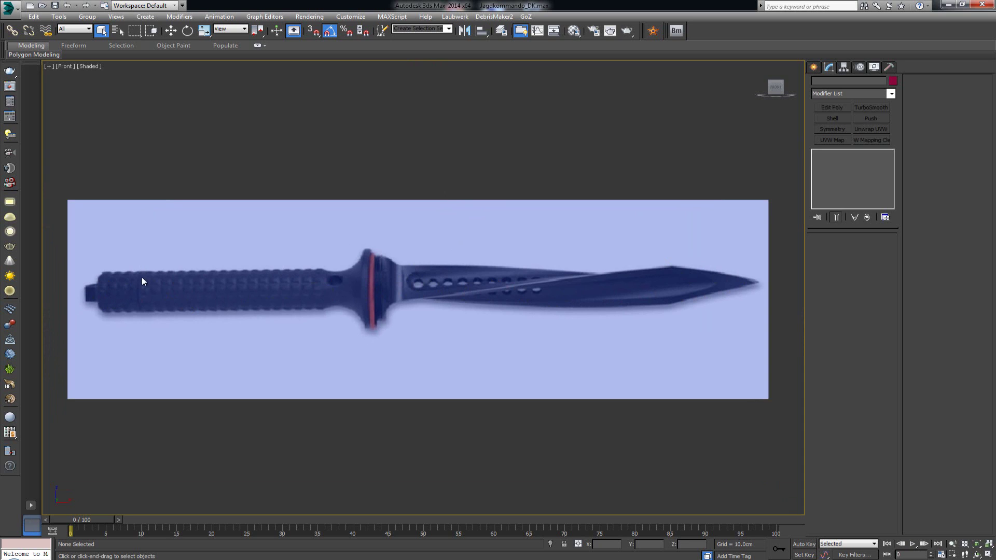
pyautogui.moveTo(483, 264); pyautogui.dragTo(418, 273, button='middle')
pyautogui.scroll(3, 418, 274)
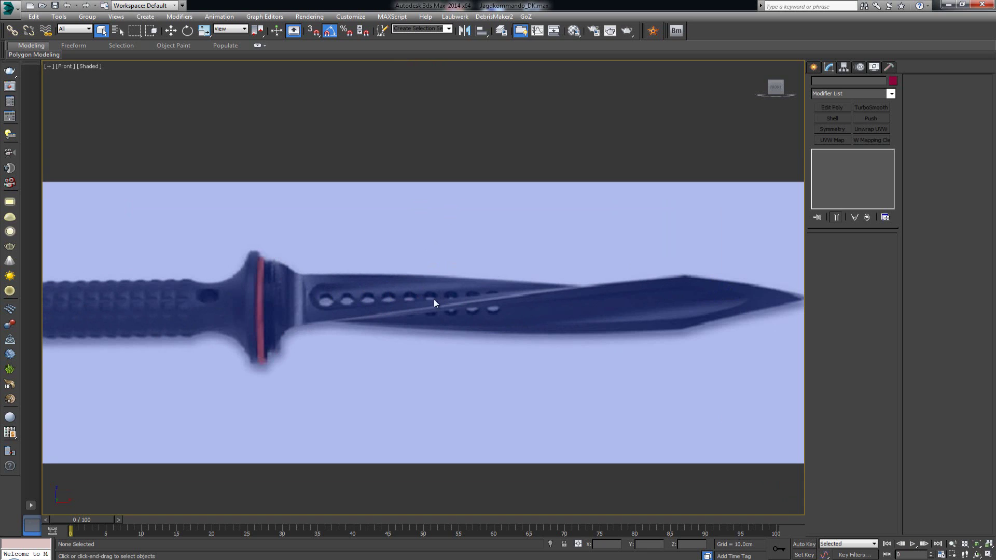
pyautogui.moveTo(139, 292)
pyautogui.mouseDown(button='middle')
pyautogui.moveTo(166, 291)
pyautogui.moveTo(120, 293)
pyautogui.mouseUp(button='middle')
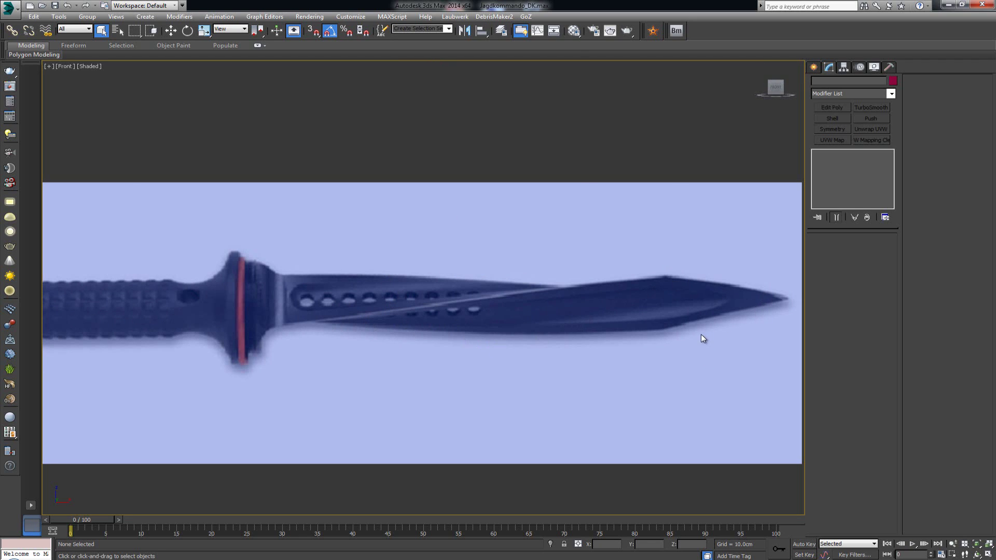
# Draw an NGon spline with a radius of about 23.7 cm at the blade's base and set its sides to 3.
pyautogui.click(813, 67)
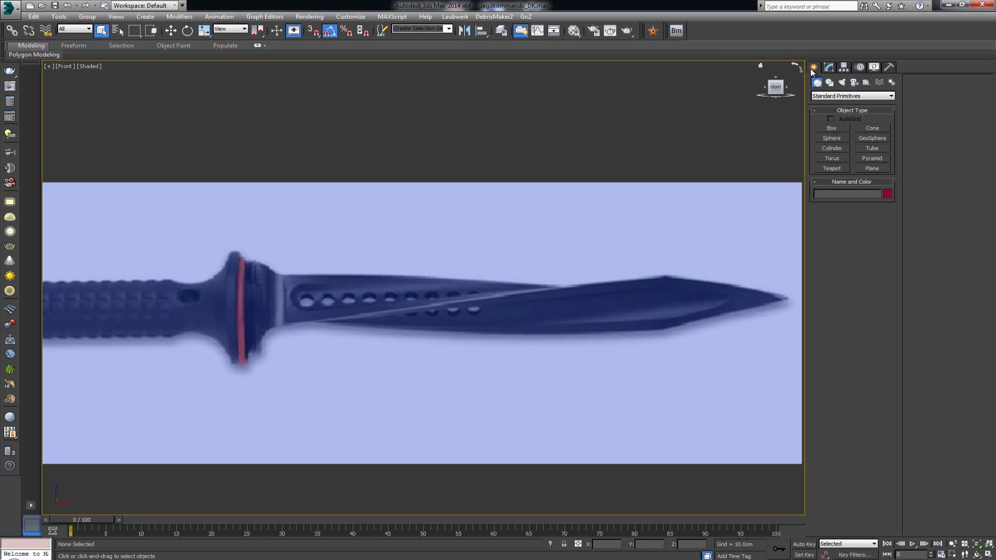
pyautogui.click(830, 83)
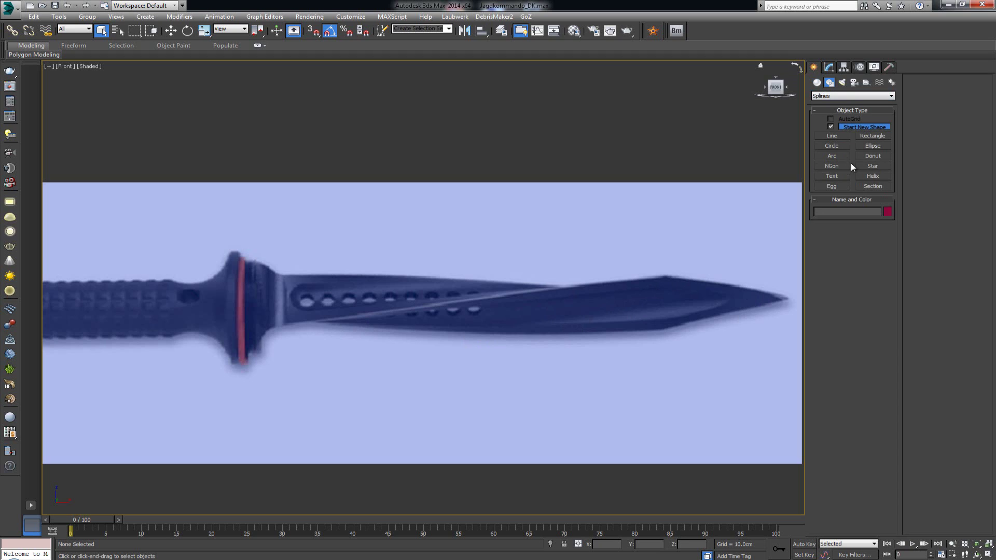
pyautogui.click(831, 167)
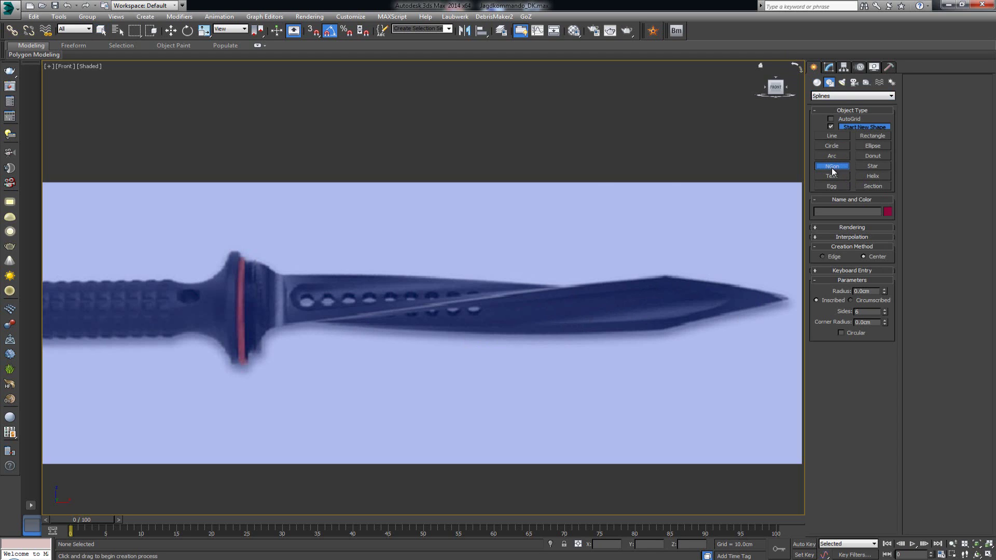
pyautogui.moveTo(326, 301)
pyautogui.mouseDown()
pyautogui.moveTo(348, 280)
pyautogui.moveTo(317, 301)
pyautogui.moveTo(324, 301)
pyautogui.mouseUp()
pyautogui.press('w')
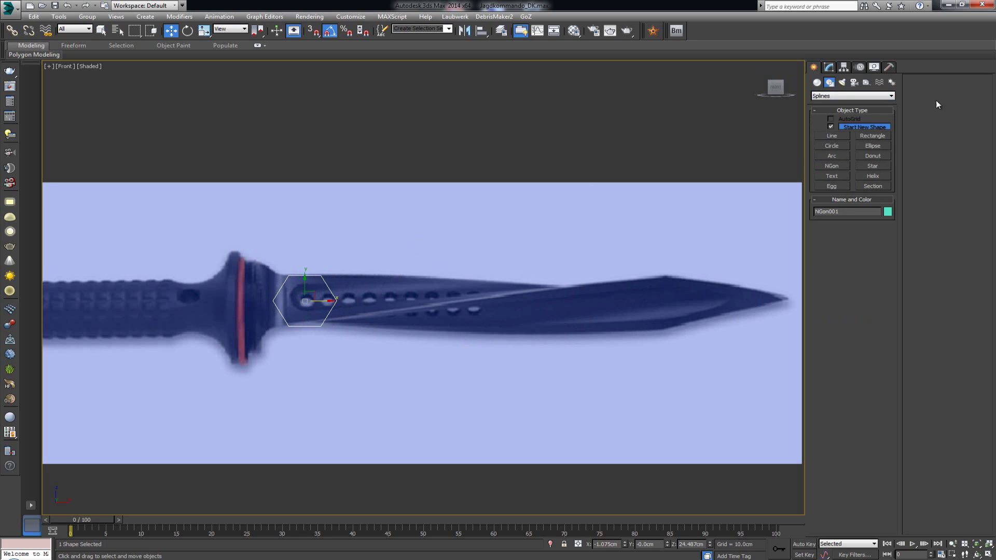
pyautogui.click(829, 67)
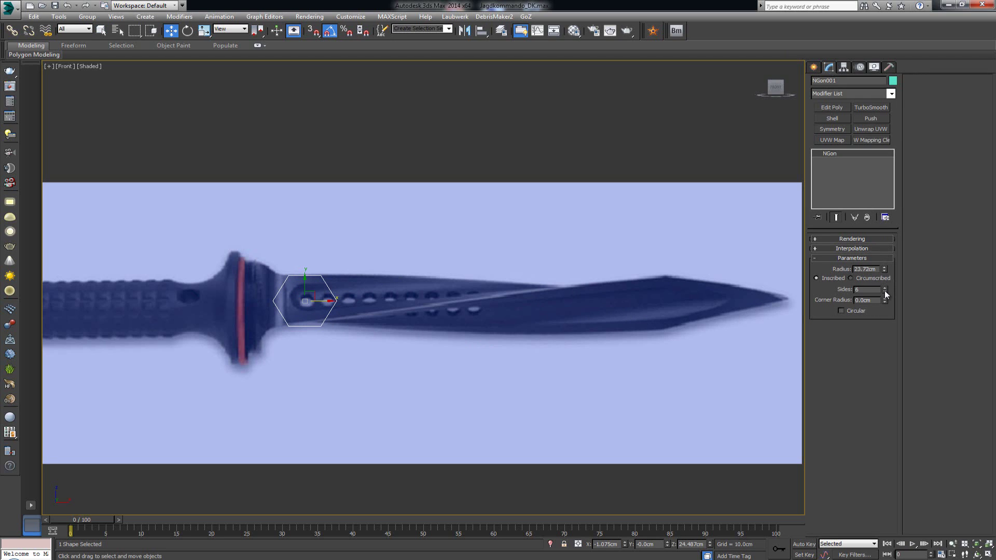
pyautogui.moveTo(886, 295); pyautogui.dragTo(749, 322)
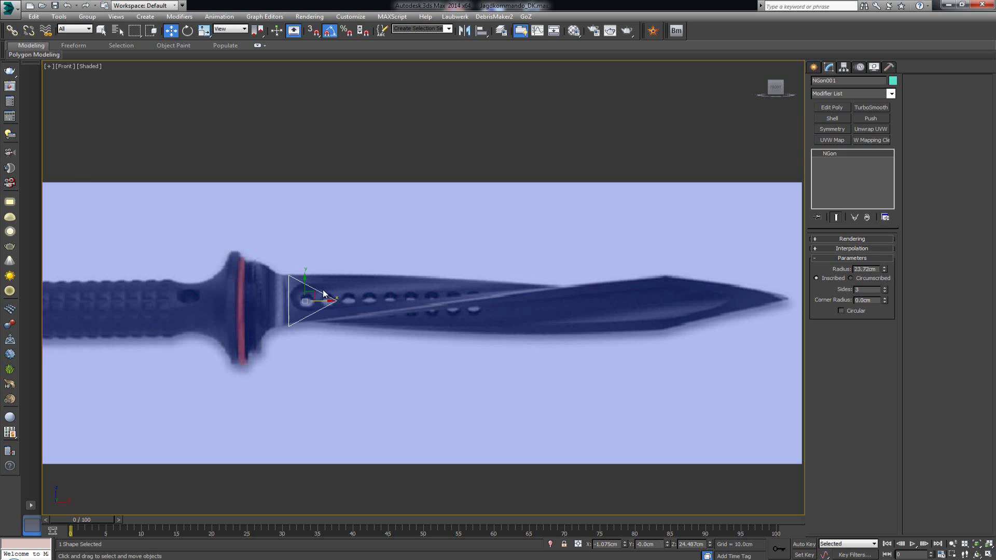
# Rotate the triangle perpendicular to the blade's length, move it to the blade's base beside the guard, and check it in perspective.
pyautogui.scroll(2, 324, 294)
pyautogui.press('e')
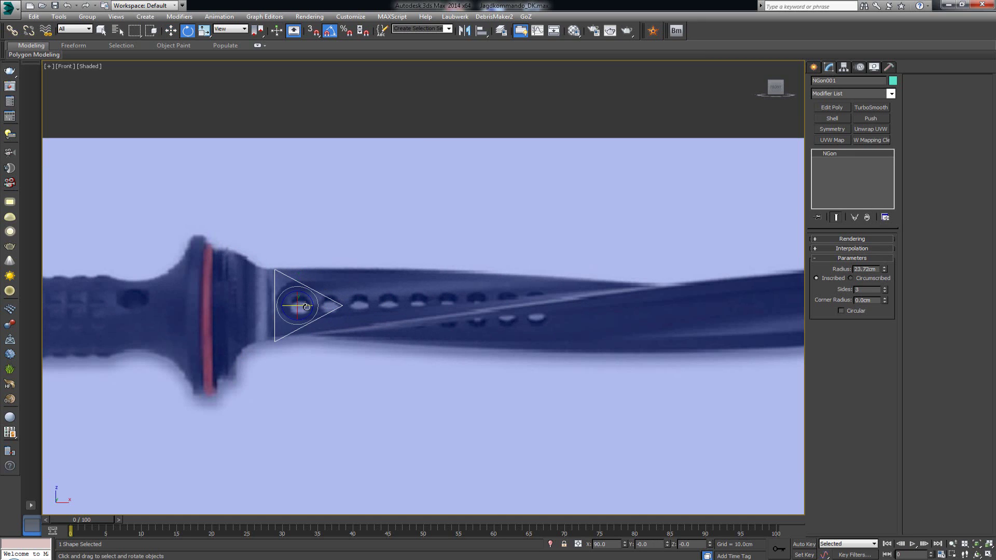
pyautogui.moveTo(309, 307)
pyautogui.mouseDown()
pyautogui.moveTo(355, 310)
pyautogui.moveTo(289, 306)
pyautogui.mouseUp()
pyautogui.press('w')
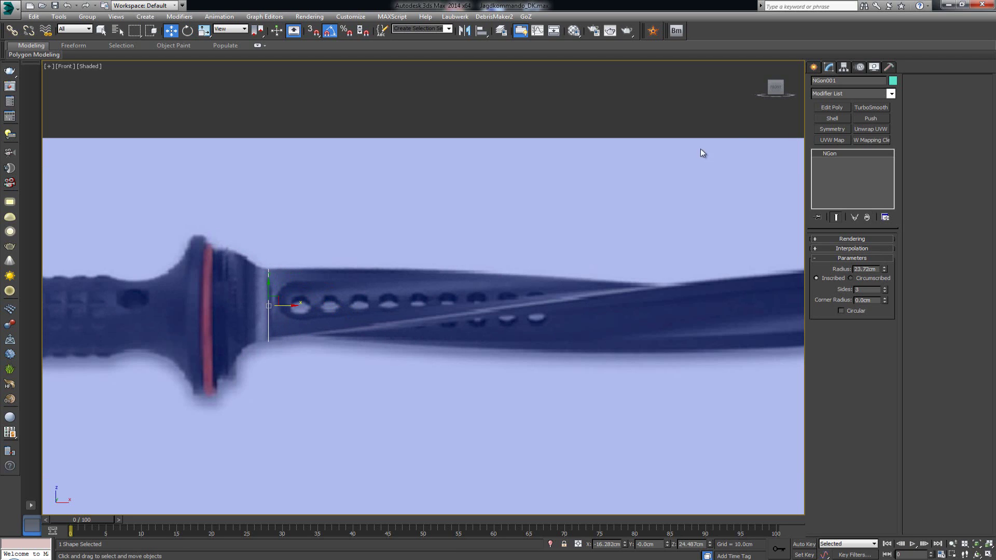
pyautogui.hotkey('alt', 'w')
pyautogui.rightClick(591, 424)
pyautogui.hotkey('alt', 'w')
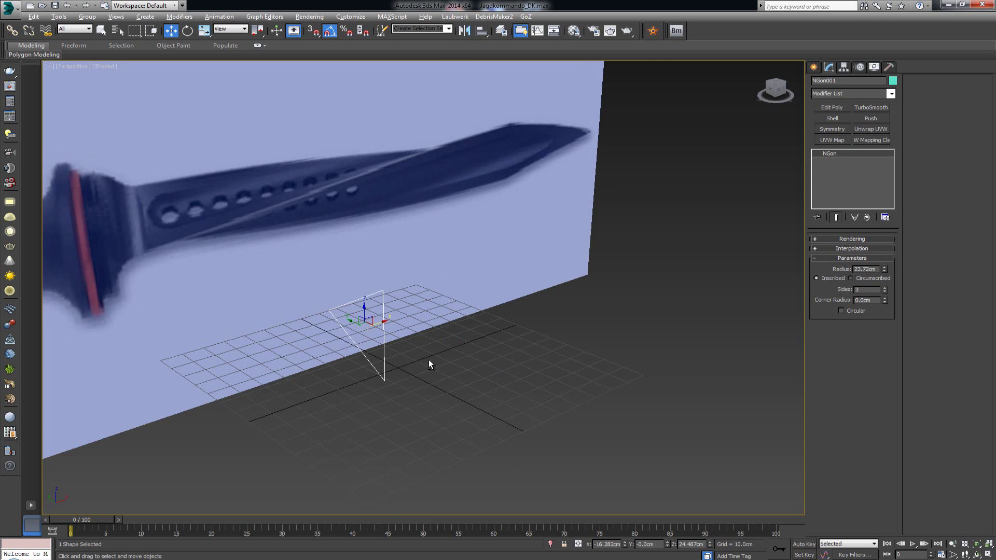
pyautogui.keyDown('alt'); pyautogui.moveTo(428, 360); pyautogui.dragTo(401, 360, button='middle'); pyautogui.keyUp('alt')
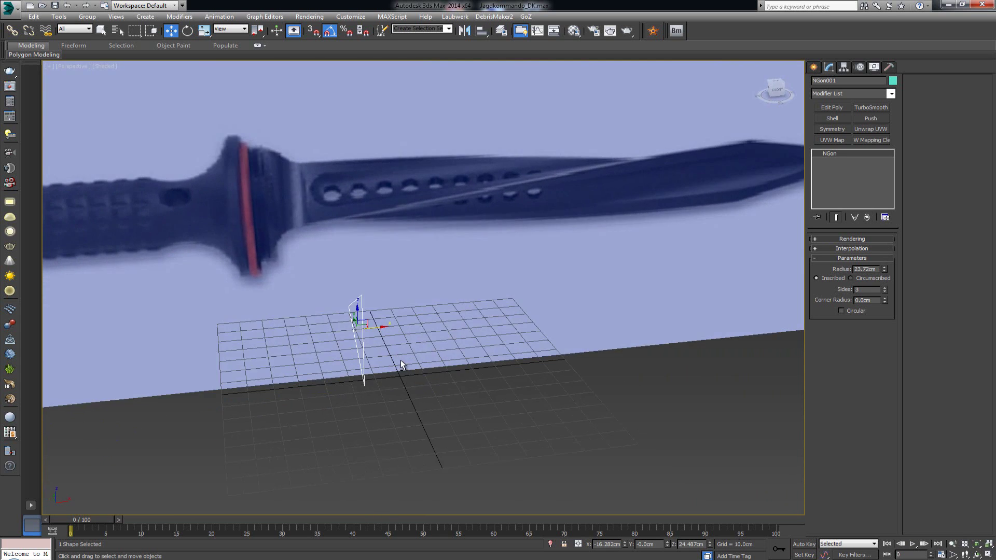
# Extrude the triangle 282.5 cm along the blade in the Front view, up to where the tip begins to taper.
pyautogui.hotkey('alt', 'w')
pyautogui.moveTo(557, 178); pyautogui.dragTo(457, 212, button='middle')
pyautogui.hotkey('alt', 'w')
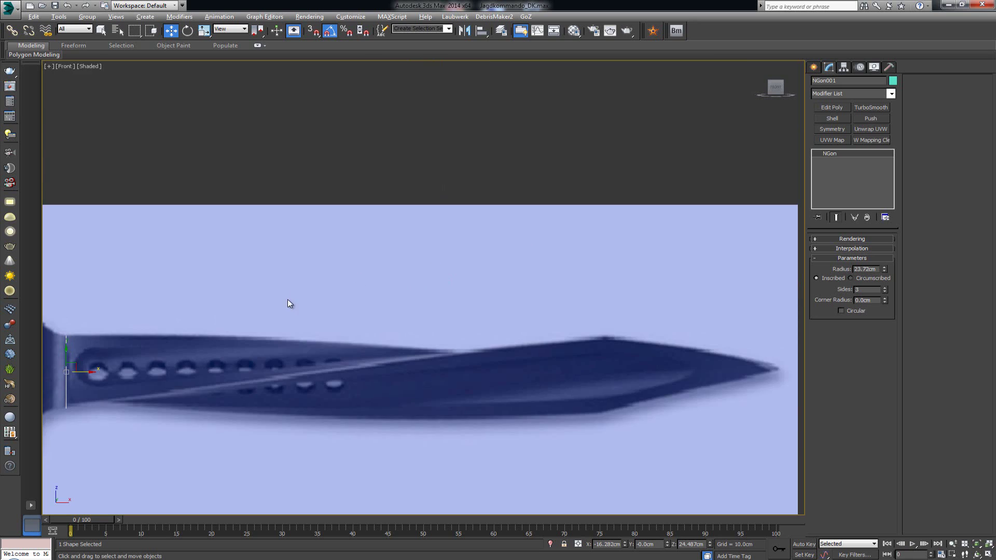
pyautogui.moveTo(288, 300); pyautogui.dragTo(340, 264, button='middle')
pyautogui.scroll(-2, 339, 265)
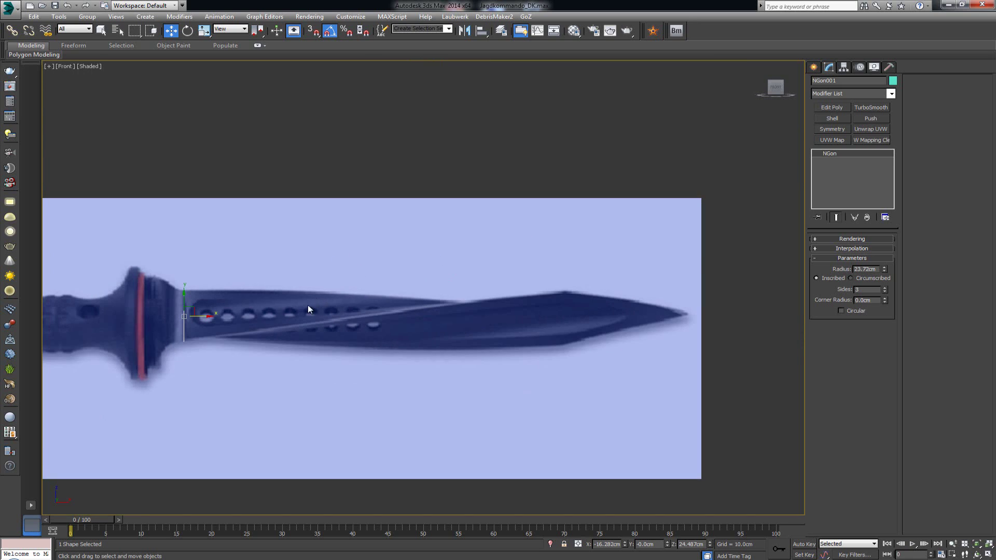
pyautogui.click(854, 92)
pyautogui.press('e')
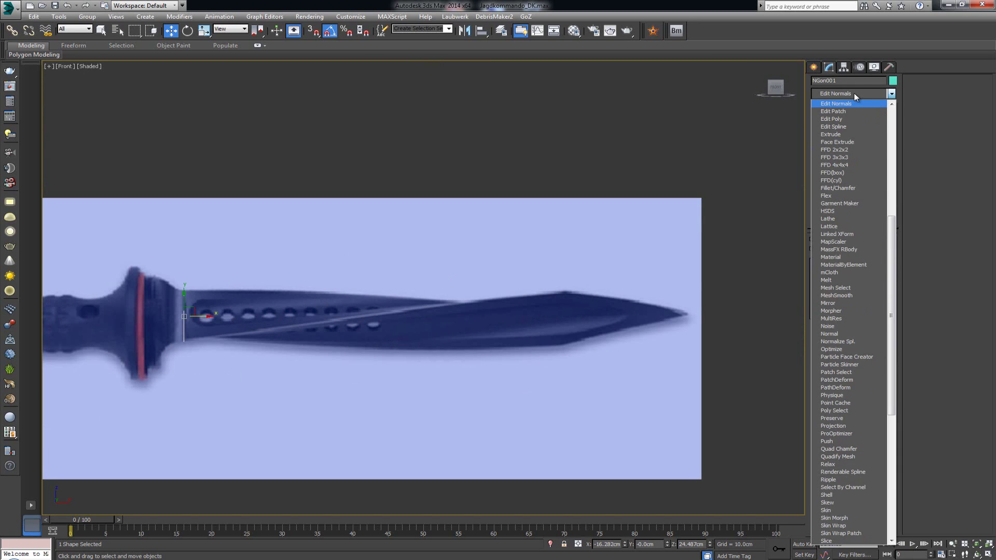
pyautogui.click(844, 133)
pyautogui.moveTo(882, 253); pyautogui.dragTo(863, 547)
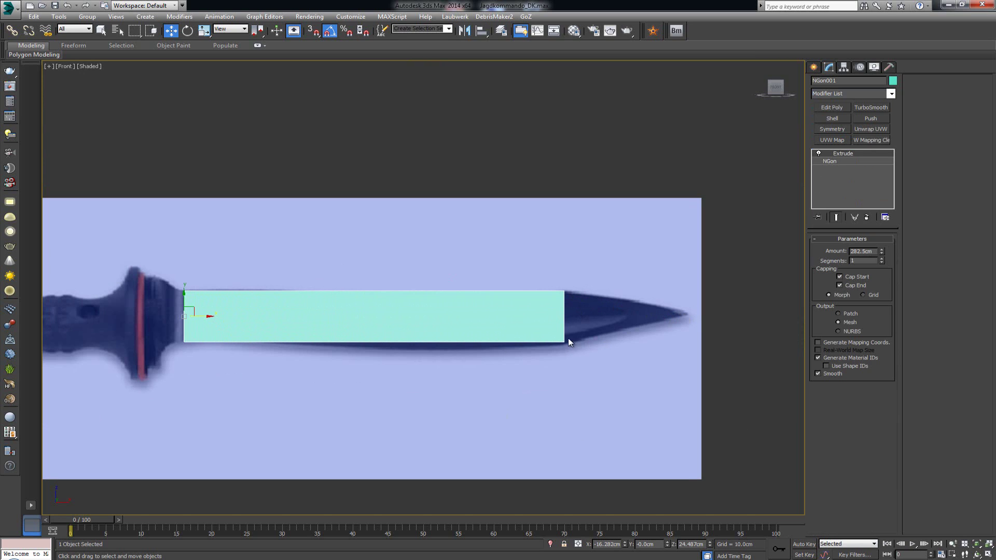
# Add an Edit Poly modifier to the extruded triangular blade.
pyautogui.hotkey('alt', 'w')
pyautogui.hotkey('alt', 'w')
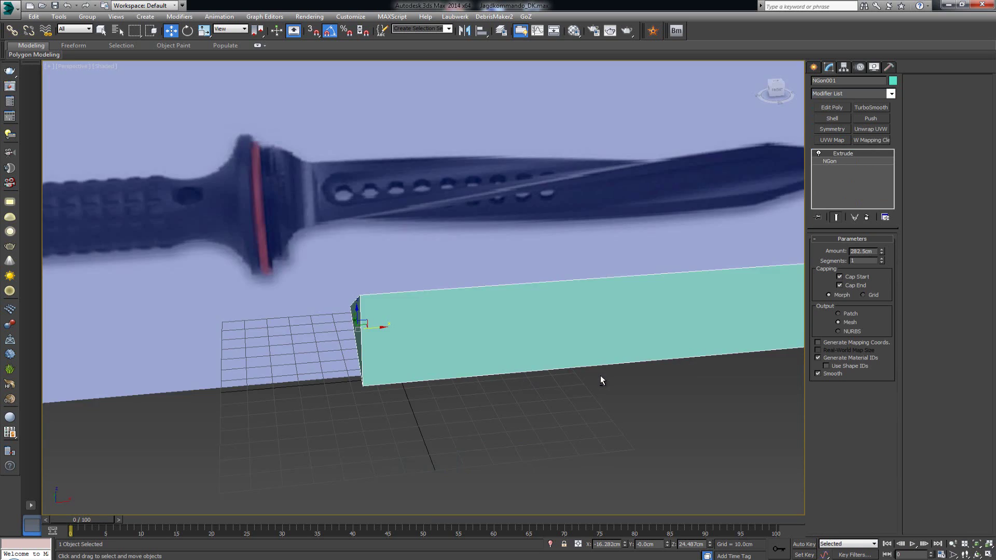
pyautogui.scroll(-2, 600, 375)
pyautogui.keyDown('alt'); pyautogui.moveTo(621, 365); pyautogui.dragTo(506, 331, button='middle'); pyautogui.keyUp('alt')
pyautogui.click(826, 109)
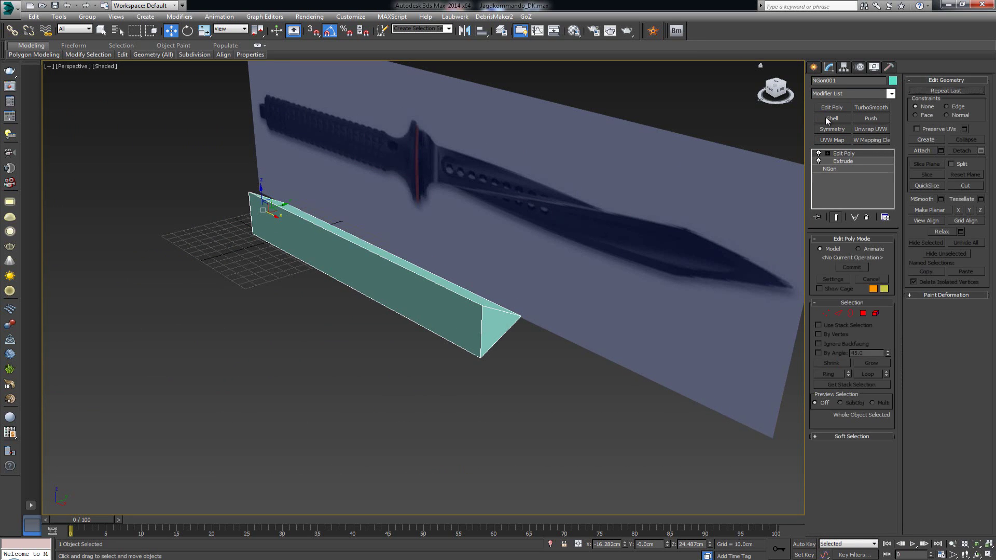
# Extrude the triangular end polygon at the blade's tip side by about 13 cm.
pyautogui.click(864, 314)
pyautogui.click(511, 326)
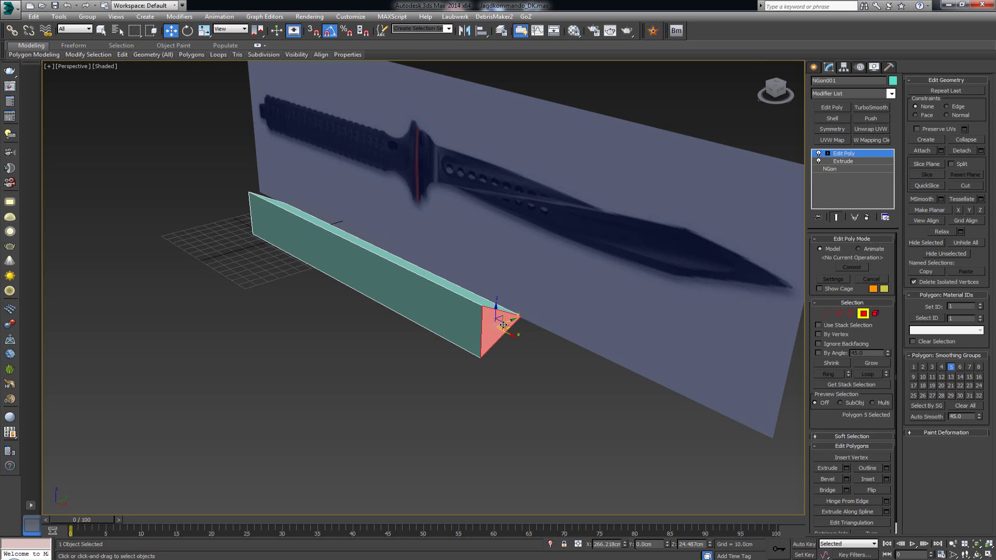
pyautogui.scroll(6, 493, 325)
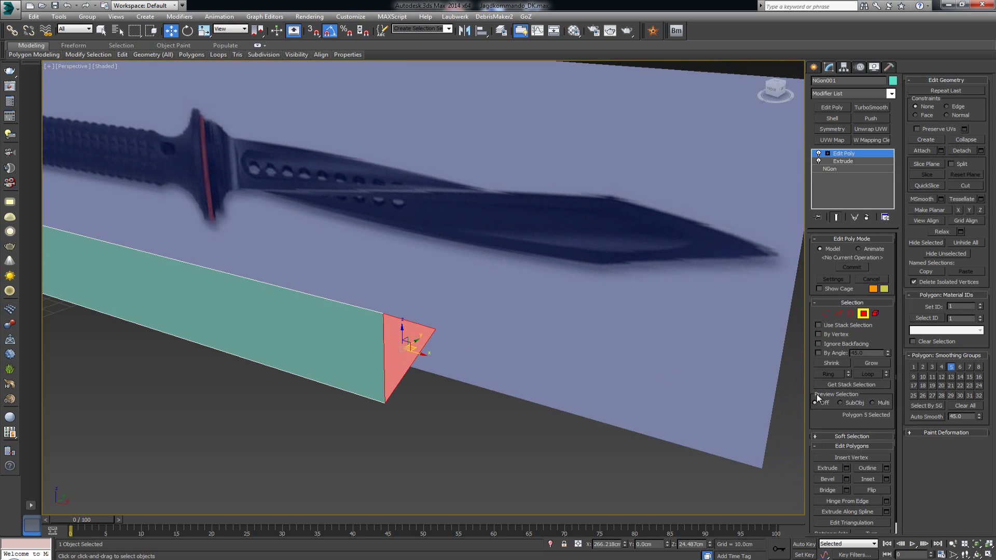
pyautogui.click(847, 471)
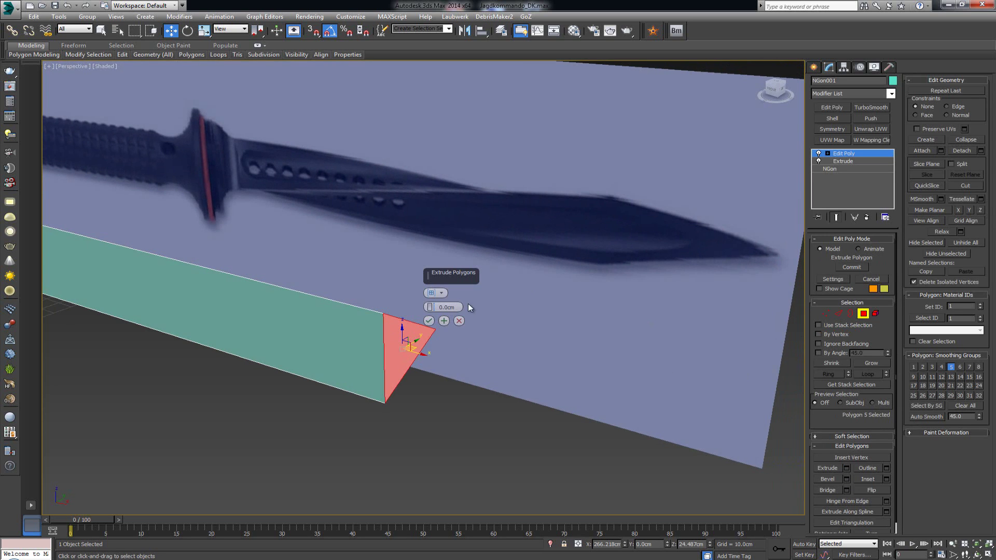
pyautogui.moveTo(431, 307); pyautogui.dragTo(434, 252)
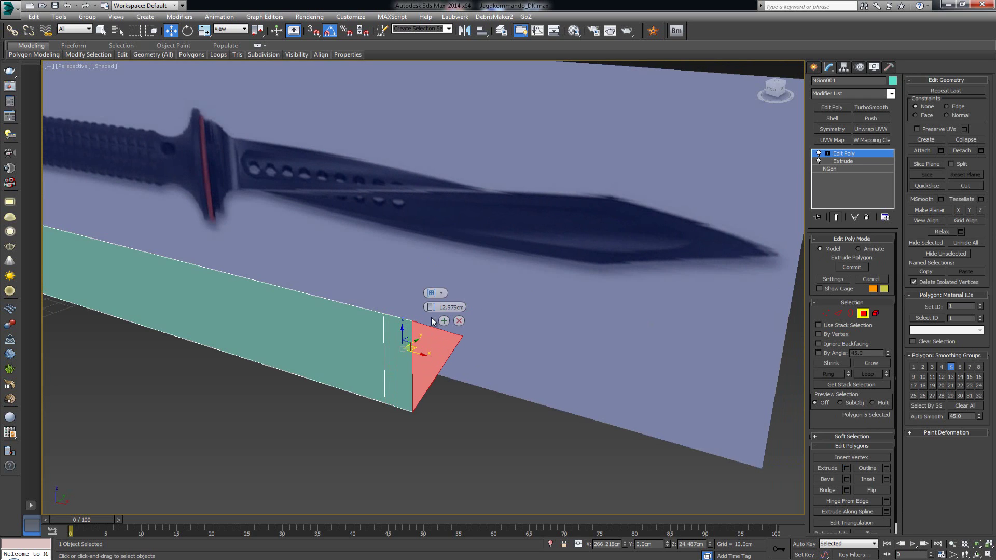
pyautogui.click(430, 321)
# Move the extruded end face along X to the reference's blade tip in the Front view and make the mesh see-through to check it.
pyautogui.hotkey('alt', 'w')
pyautogui.middleClick(632, 171)
pyautogui.hotkey('alt', 'w')
pyautogui.scroll(5, 573, 337)
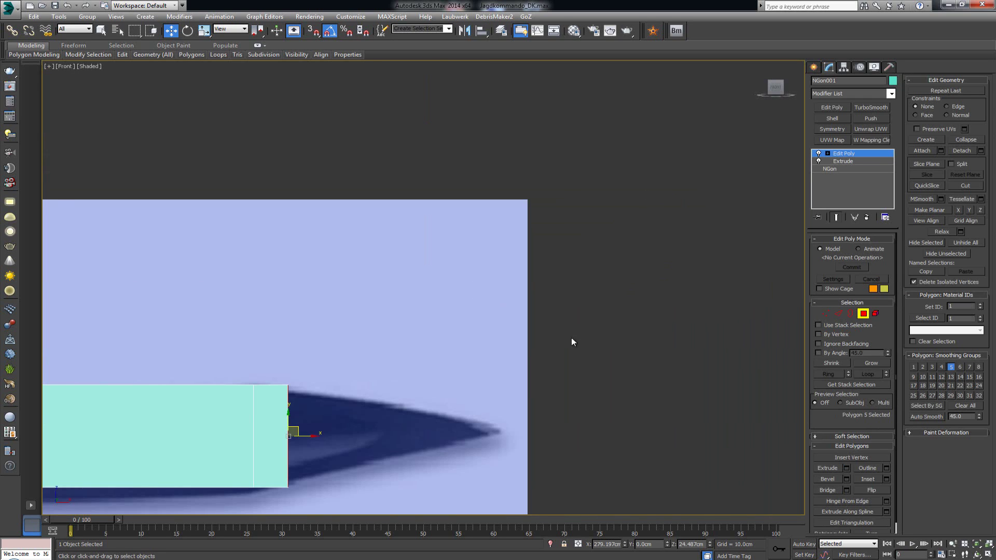
pyautogui.moveTo(351, 336); pyautogui.dragTo(557, 340)
pyautogui.moveTo(375, 334); pyautogui.dragTo(430, 320, button='middle')
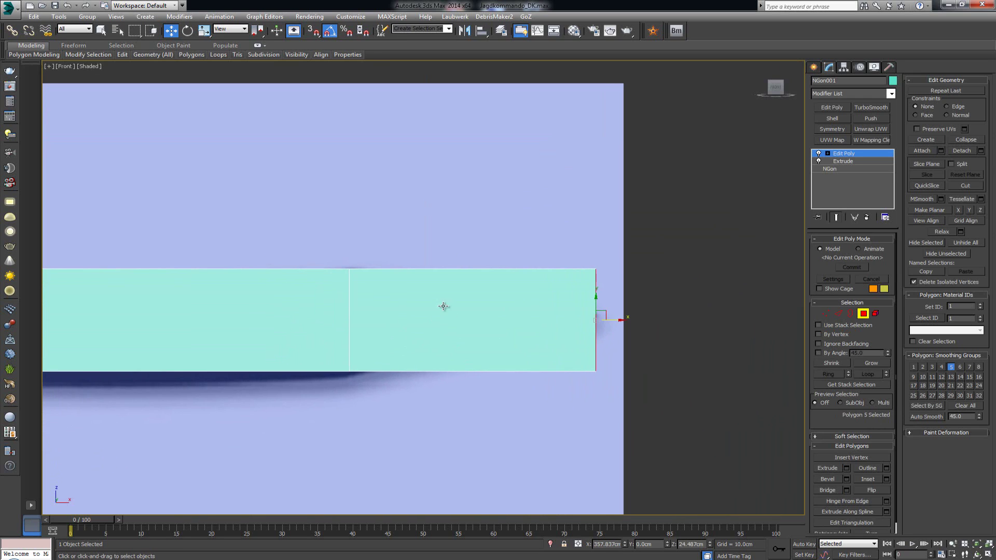
pyautogui.moveTo(319, 312); pyautogui.dragTo(503, 308, button='middle')
pyautogui.scroll(-3, 503, 310)
pyautogui.moveTo(618, 327); pyautogui.dragTo(531, 314, button='middle')
pyautogui.scroll(2, 531, 314)
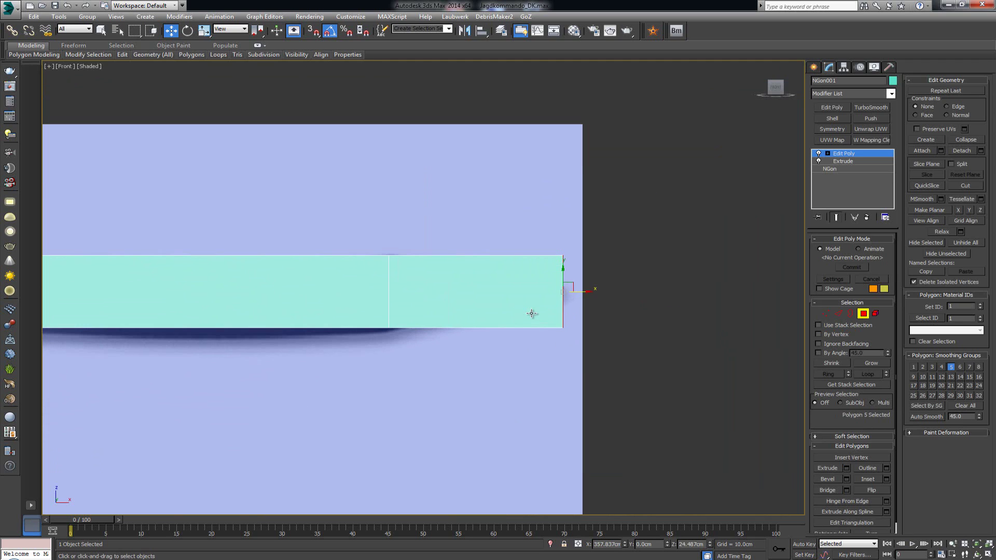
pyautogui.hotkey('alt', 'x')
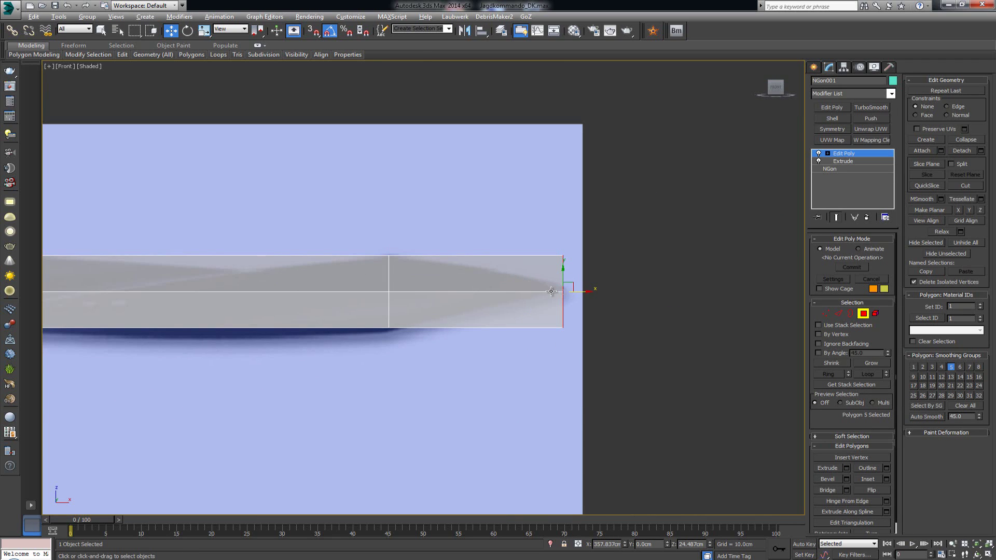
pyautogui.moveTo(551, 291); pyautogui.dragTo(544, 307, button='middle')
# Select the three vertices at the far end of the blade and collapse them into a single tip point.
pyautogui.press('1')
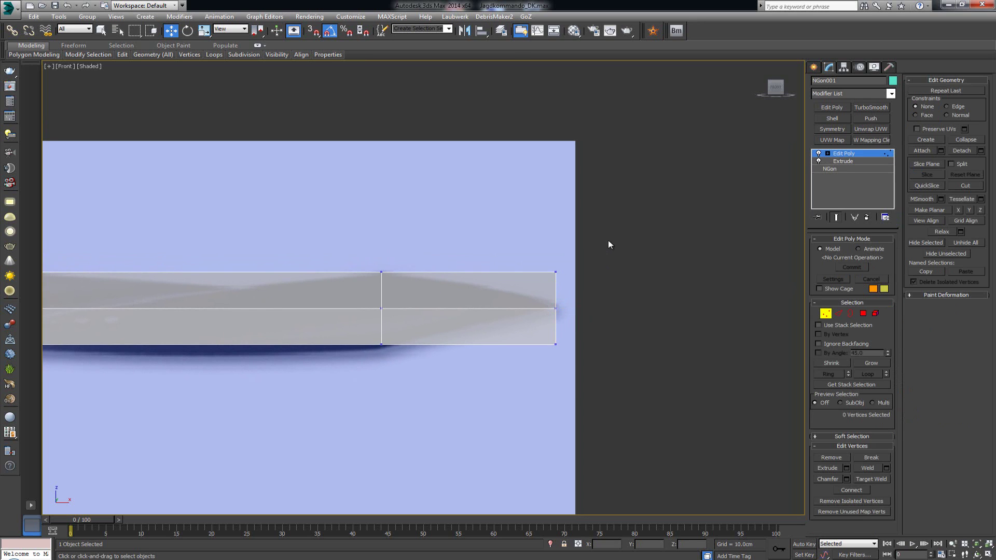
pyautogui.moveTo(532, 392); pyautogui.dragTo(532, 393)
pyautogui.hotkey('alt', 'w')
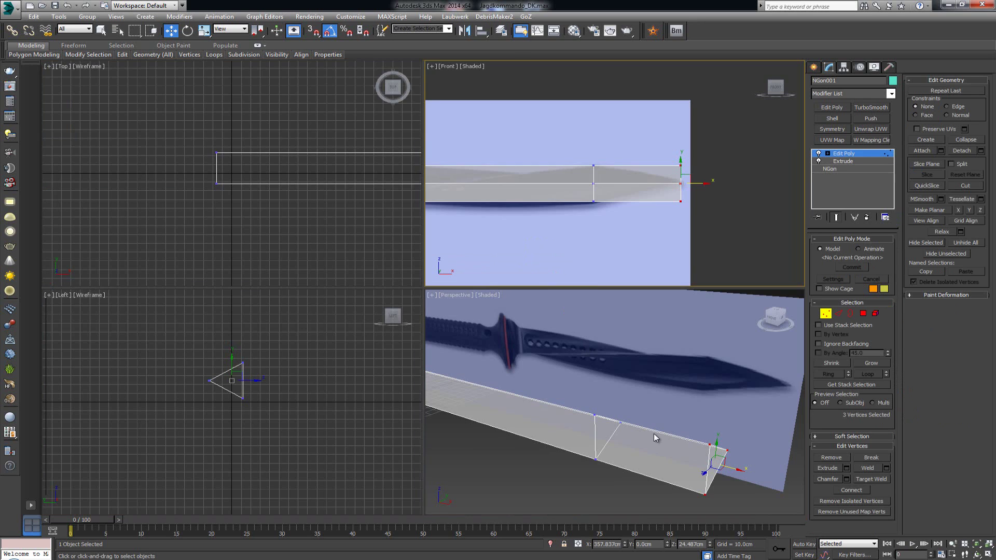
pyautogui.rightClick(653, 434)
pyautogui.hotkey('alt', 'w')
pyautogui.moveTo(646, 432); pyautogui.dragTo(556, 347, button='middle')
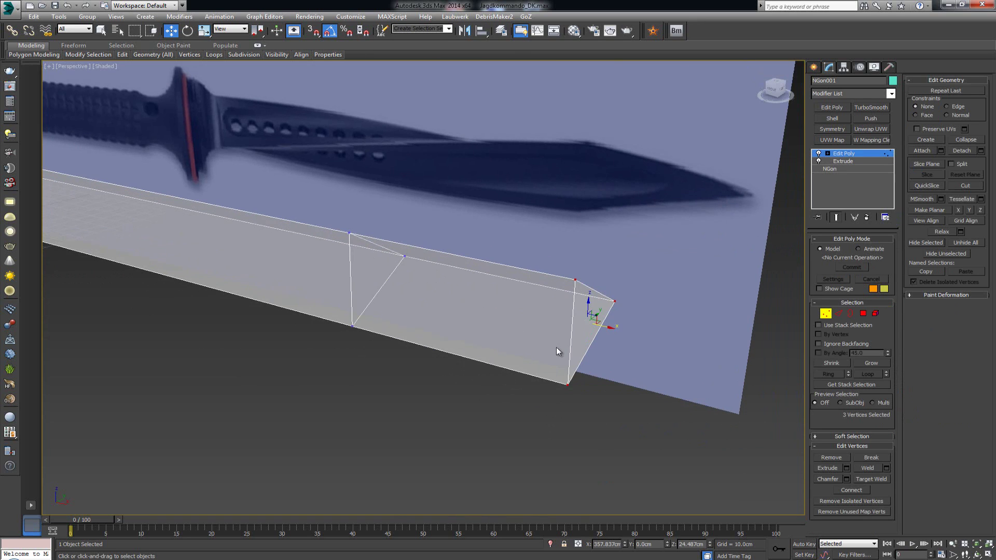
pyautogui.click(966, 139)
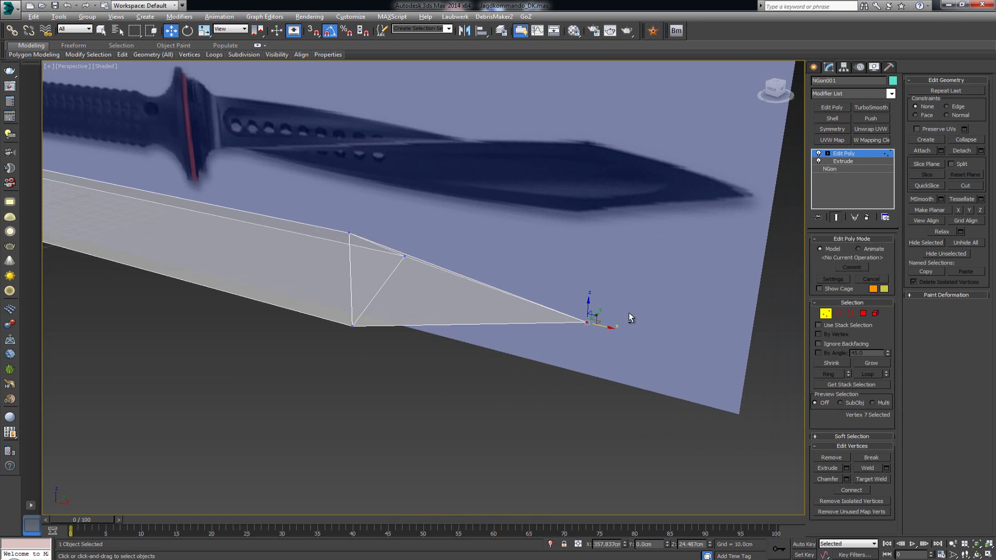
# Turn off the see-through display and examine the pointed blade from its tip and its base.
pyautogui.keyDown('alt'); pyautogui.moveTo(629, 312); pyautogui.dragTo(535, 400, button='middle'); pyautogui.keyUp('alt')
pyautogui.scroll(3, 595, 322)
pyautogui.scroll(-2, 535, 400)
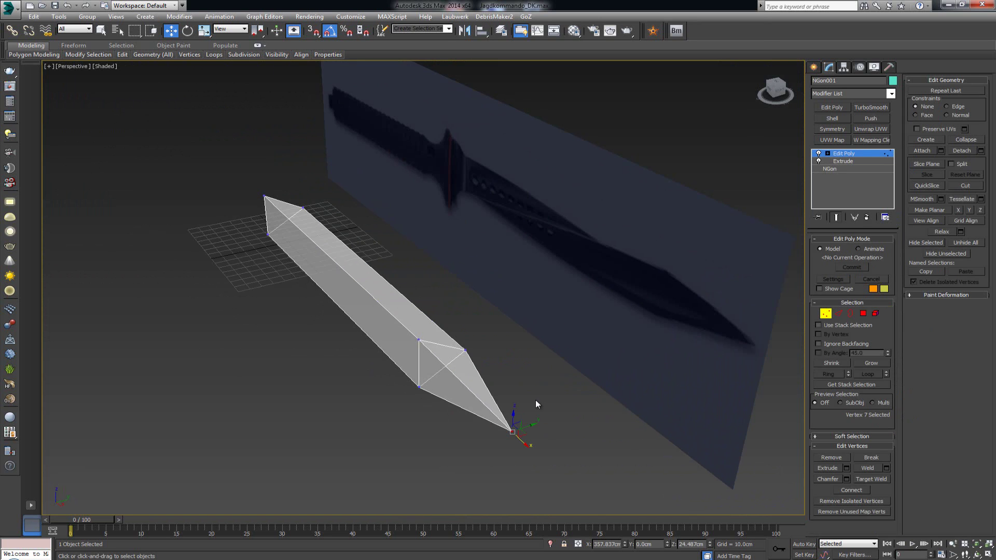
pyautogui.keyDown('alt'); pyautogui.moveTo(546, 422); pyautogui.dragTo(653, 315, button='middle'); pyautogui.keyUp('alt')
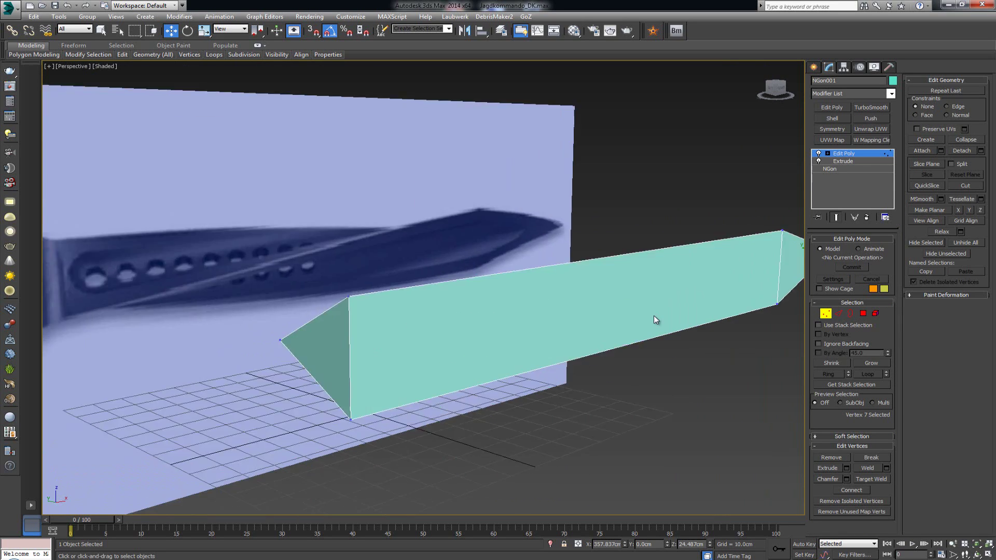
pyautogui.scroll(-5, 655, 317)
pyautogui.scroll(2, 739, 326)
# Delete the base cap and two of the blade's sides with their tip faces, keeping only the side that faces front.
pyautogui.click(862, 316)
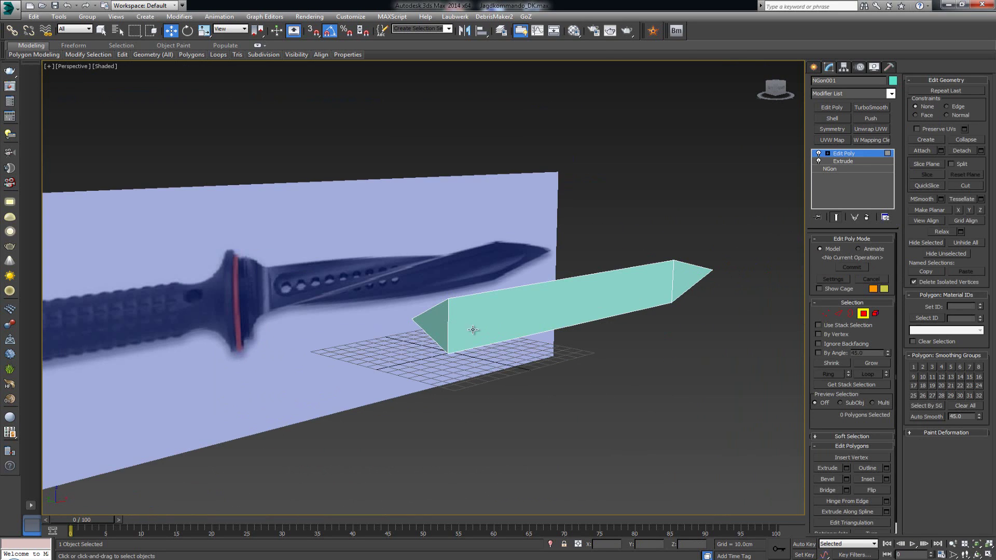
pyautogui.scroll(1, 501, 351)
pyautogui.keyDown('alt'); pyautogui.moveTo(501, 351); pyautogui.dragTo(461, 360, button='middle'); pyautogui.keyUp('alt')
pyautogui.scroll(3, 460, 360)
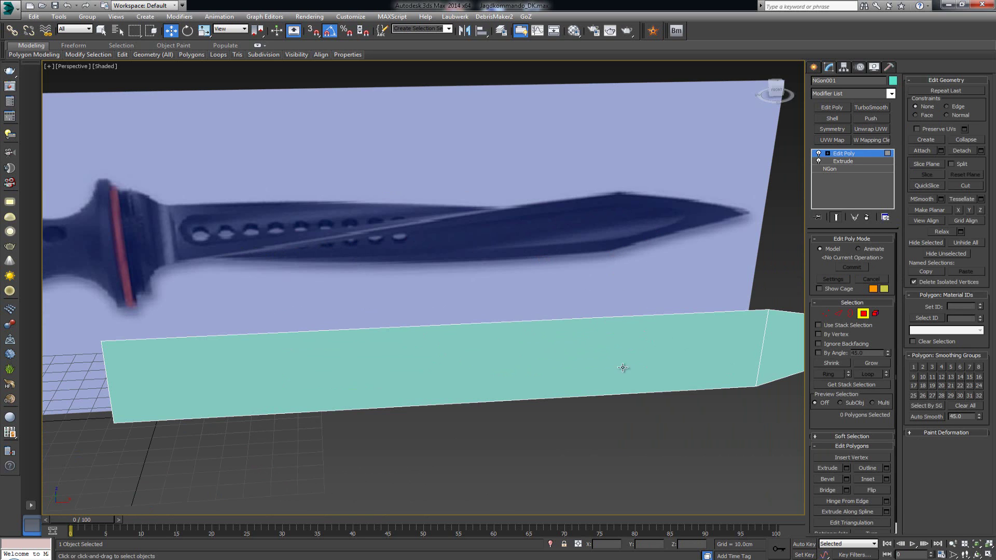
pyautogui.keyDown('alt'); pyautogui.moveTo(501, 372); pyautogui.dragTo(577, 365, button='middle'); pyautogui.keyUp('alt')
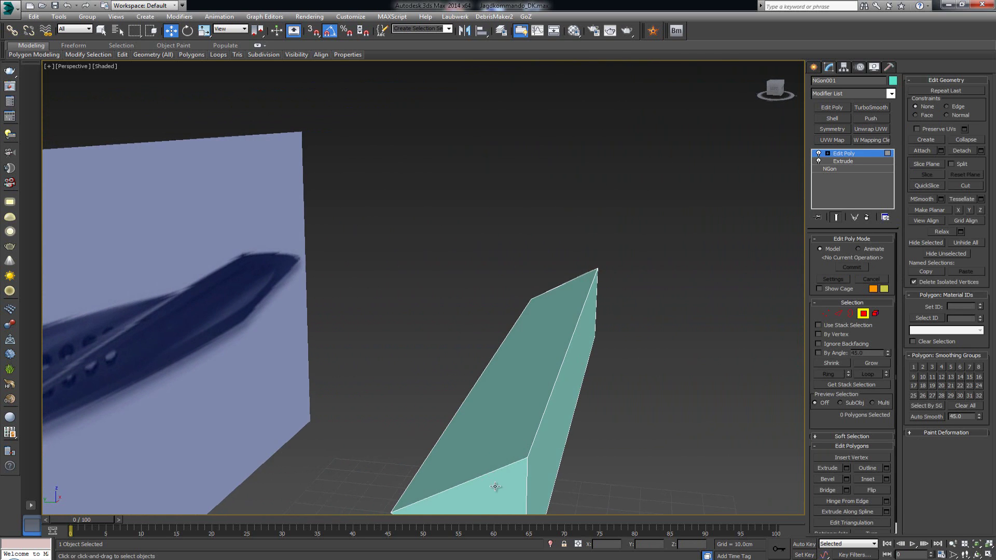
pyautogui.click(495, 487)
pyautogui.keyDown('ctrl'); pyautogui.click(505, 433); pyautogui.keyUp('ctrl')
pyautogui.keyDown('alt'); pyautogui.moveTo(646, 416); pyautogui.dragTo(413, 334, button='middle'); pyautogui.keyUp('alt')
pyautogui.keyDown('ctrl'); pyautogui.click(404, 299); pyautogui.keyUp('ctrl')
pyautogui.moveTo(404, 300)
pyautogui.keyDown('alt'); pyautogui.mouseDown(button='middle')
pyautogui.moveTo(420, 322)
pyautogui.moveTo(412, 308)
pyautogui.mouseUp(button='middle'); pyautogui.keyUp('alt')
pyautogui.keyDown('ctrl'); pyautogui.click(357, 248); pyautogui.keyUp('ctrl')
pyautogui.keyDown('ctrl'); pyautogui.click(335, 161); pyautogui.keyUp('ctrl')
pyautogui.keyDown('alt'); pyautogui.moveTo(335, 162); pyautogui.dragTo(434, 264, button='middle'); pyautogui.keyUp('alt')
pyautogui.press('Delete')
pyautogui.scroll(4, 358, 242)
pyautogui.moveTo(434, 264); pyautogui.dragTo(426, 266, button='middle')
pyautogui.scroll(-5, 426, 266)
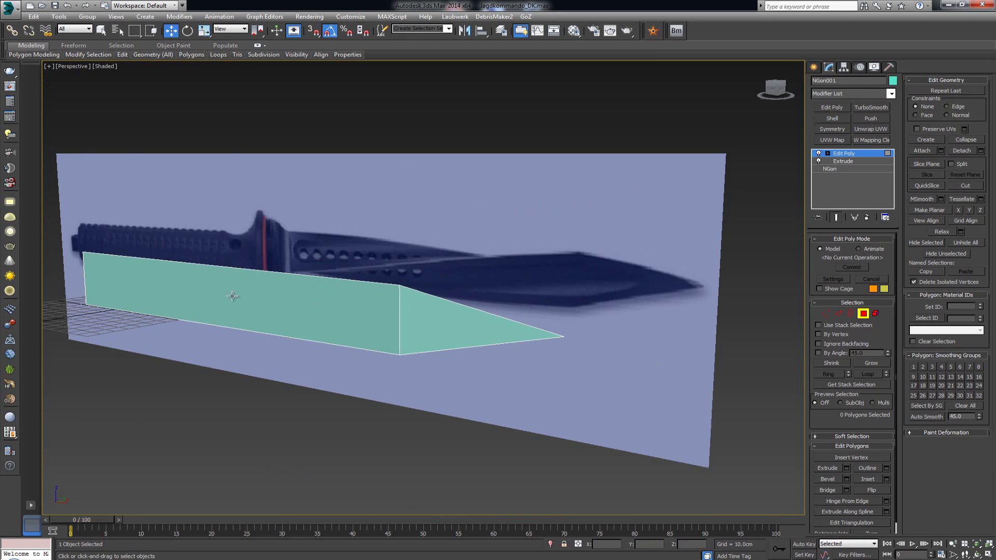
# Make the remaining blade side see-through in the Front view, leave polygon editing and compare it with the reference near the guard.
pyautogui.keyDown('alt'); pyautogui.moveTo(498, 329); pyautogui.dragTo(450, 328, button='middle'); pyautogui.keyUp('alt')
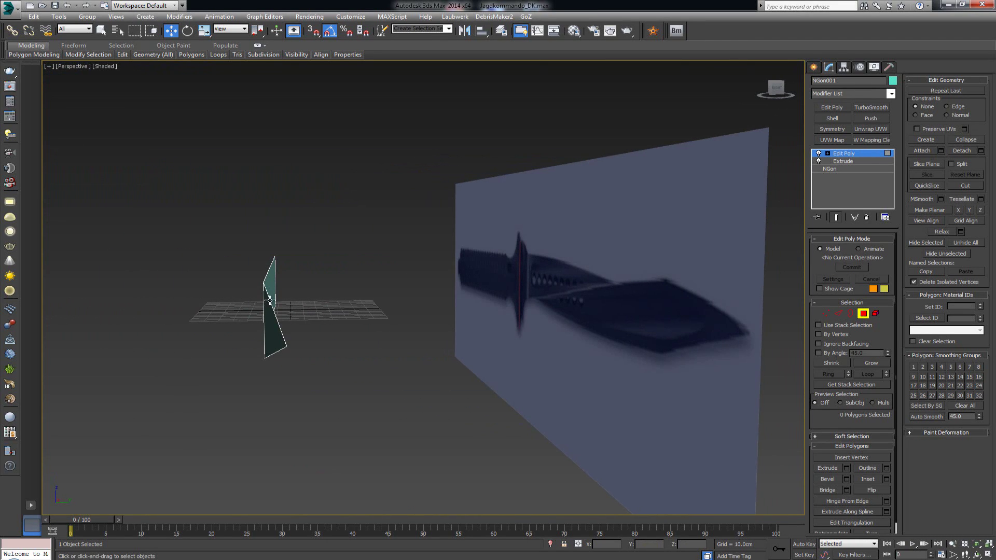
pyautogui.keyDown('alt'); pyautogui.moveTo(272, 291); pyautogui.dragTo(296, 314, button='middle'); pyautogui.keyUp('alt')
pyautogui.scroll(5, 321, 322)
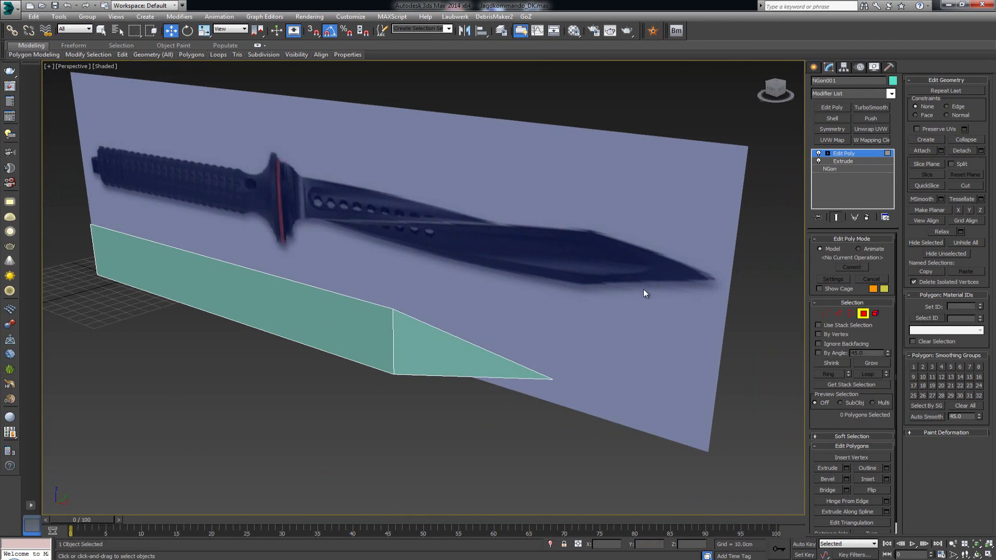
pyautogui.keyDown('alt'); pyautogui.moveTo(467, 315); pyautogui.dragTo(462, 278, button='middle'); pyautogui.keyUp('alt')
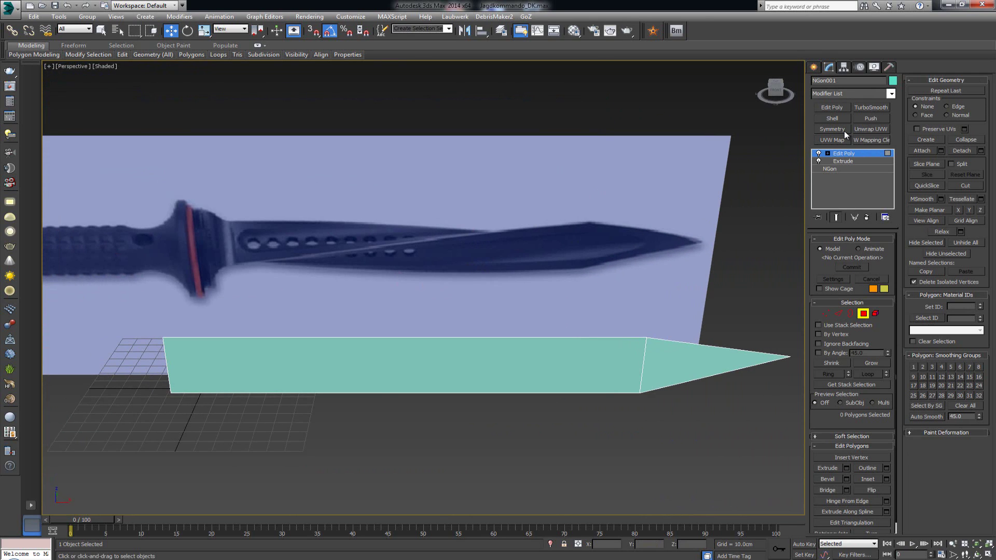
pyautogui.moveTo(696, 281); pyautogui.dragTo(666, 284, button='middle')
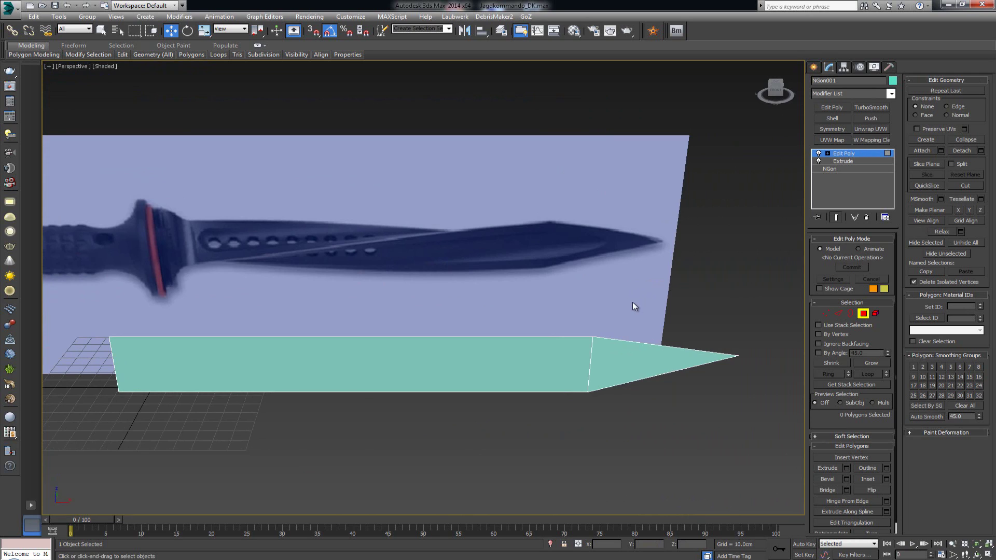
pyautogui.hotkey('alt', 'w')
pyautogui.hotkey('alt', 'w')
pyautogui.hotkey('alt', 'x')
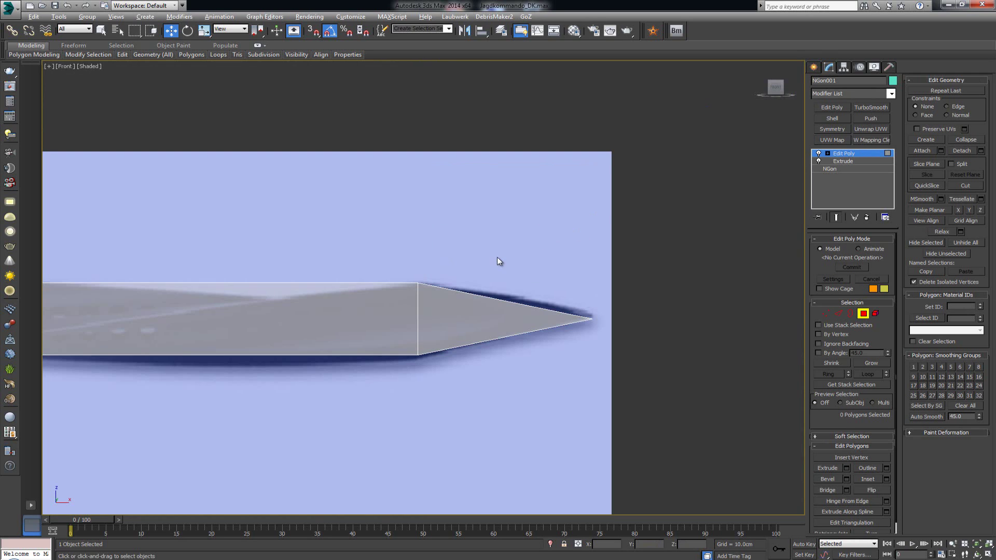
pyautogui.moveTo(497, 257); pyautogui.dragTo(633, 242, button='middle')
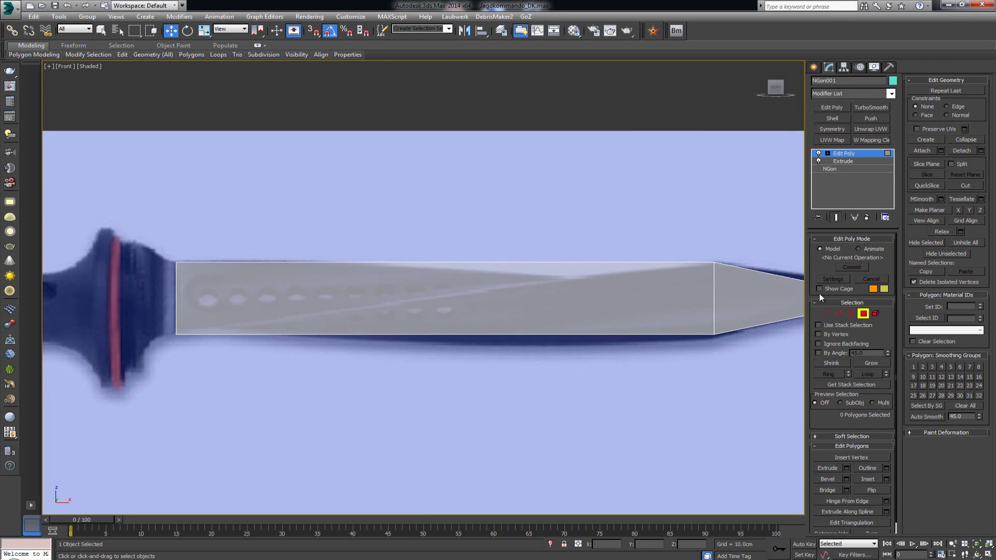
pyautogui.click(867, 317)
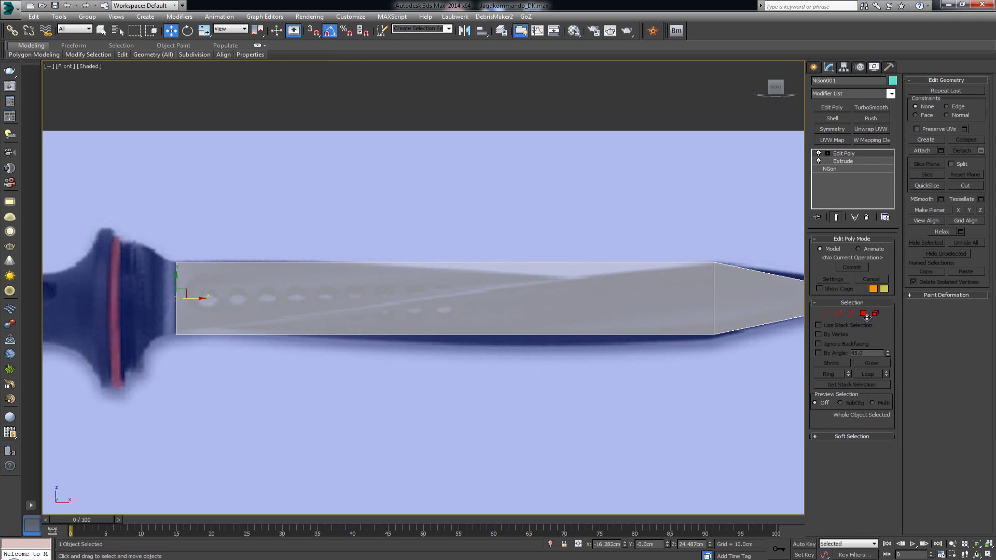
pyautogui.scroll(3, 329, 304)
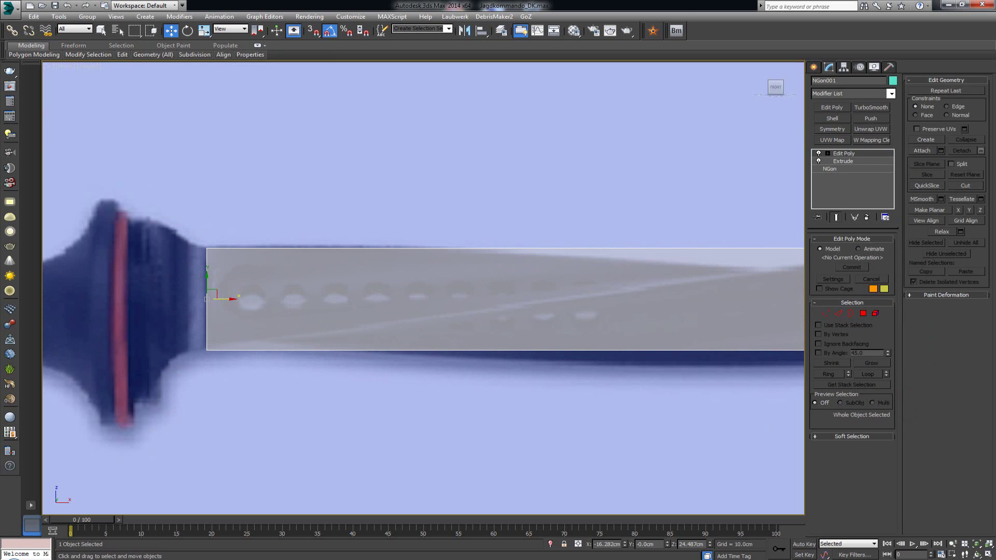
# Switch to Windows Photo Viewer, examine the blade's groove and holes in the tri-blade knife photo, and return to the model.
pyautogui.hotkey('alt', 'Tab')
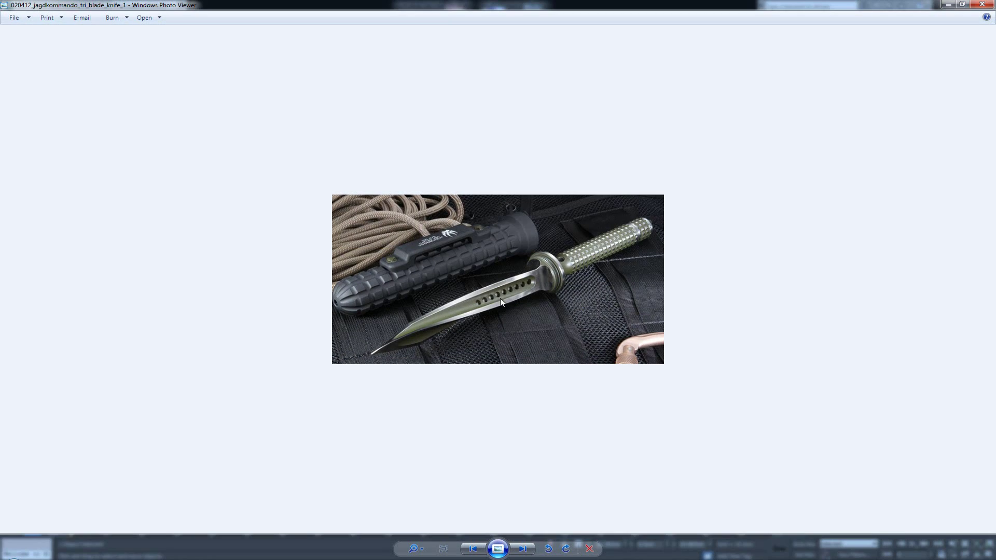
pyautogui.scroll(5, 500, 298)
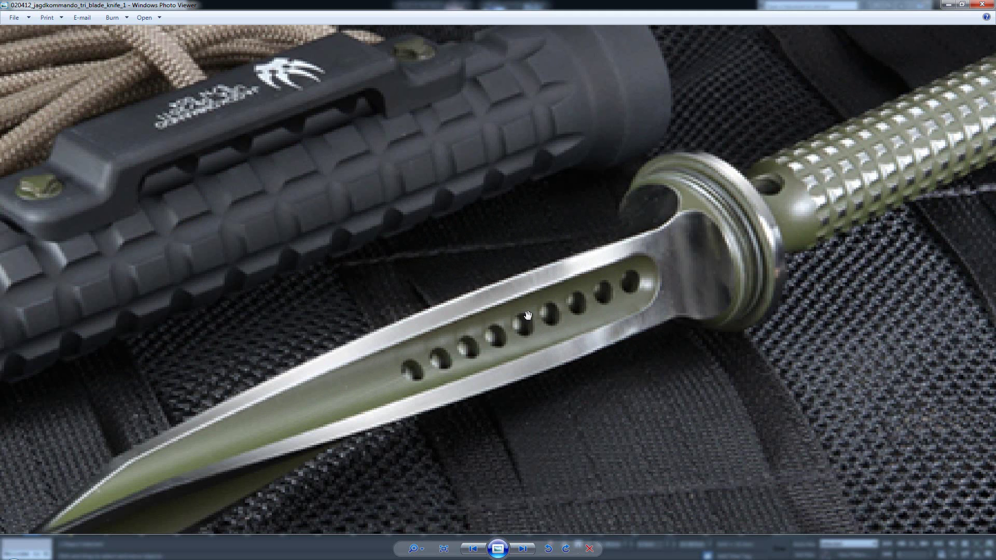
pyautogui.click(949, 5)
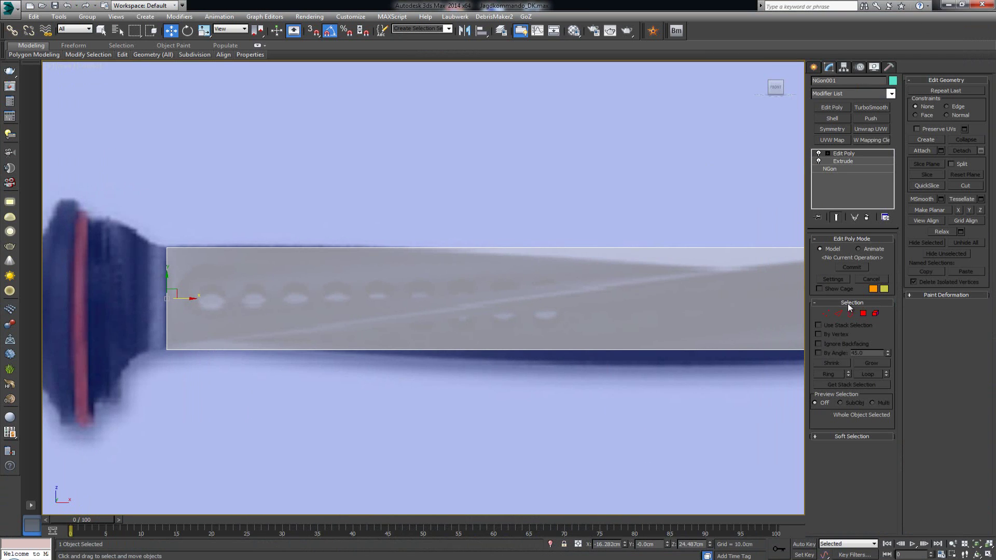
# Inset the blade side's long face and tip face together as a group by about 7.9 cm.
pyautogui.click(863, 313)
pyautogui.click(656, 295)
pyautogui.moveTo(656, 296); pyautogui.dragTo(453, 287, button='middle')
pyautogui.scroll(-4, 453, 286)
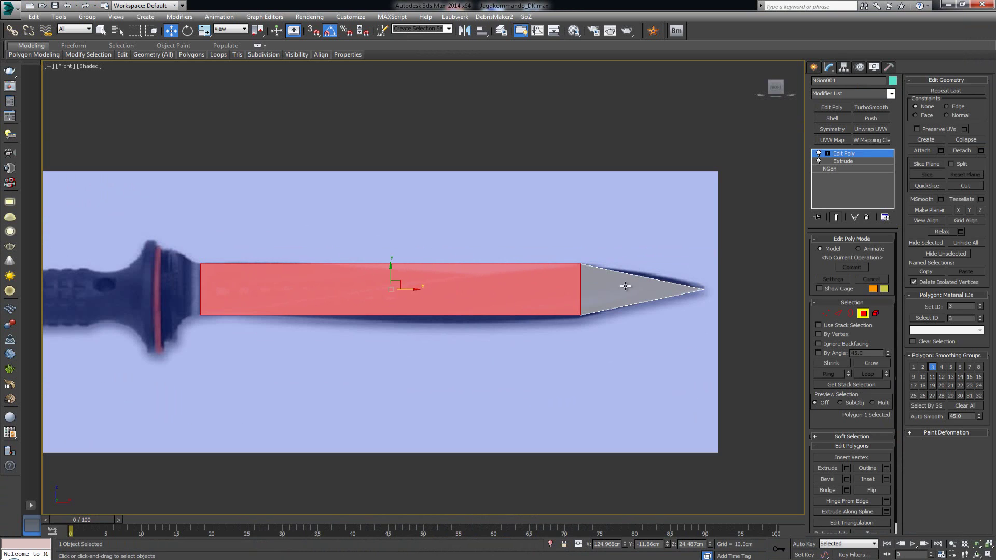
pyautogui.keyDown('ctrl'); pyautogui.click(625, 287); pyautogui.keyUp('ctrl')
pyautogui.scroll(3, 462, 290)
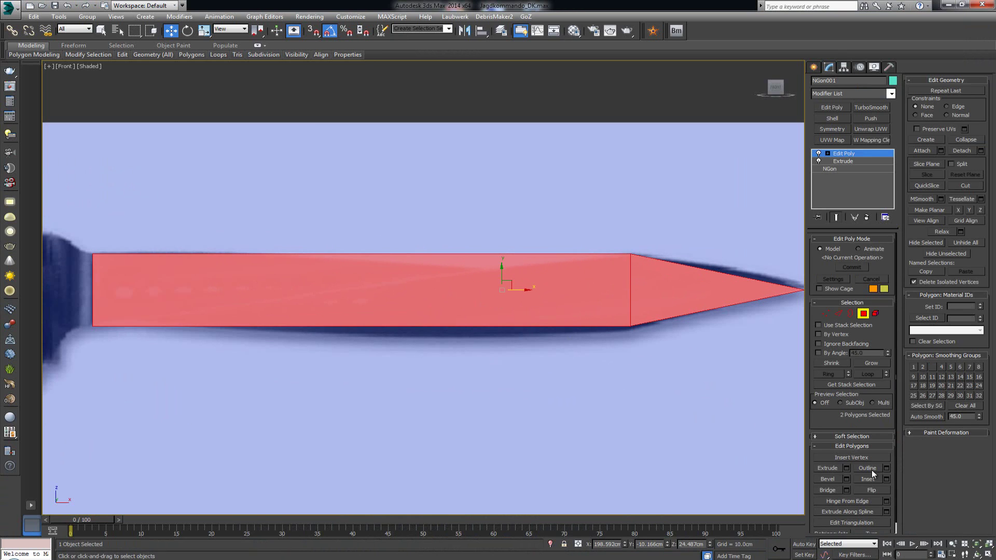
pyautogui.click(887, 480)
pyautogui.moveTo(262, 300); pyautogui.dragTo(377, 300, button='middle')
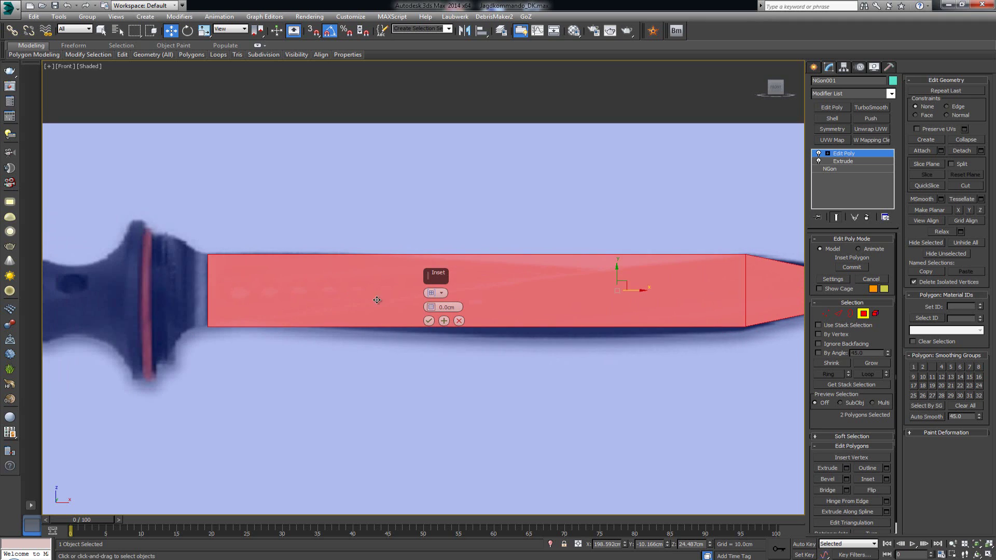
pyautogui.moveTo(431, 309); pyautogui.dragTo(430, 300)
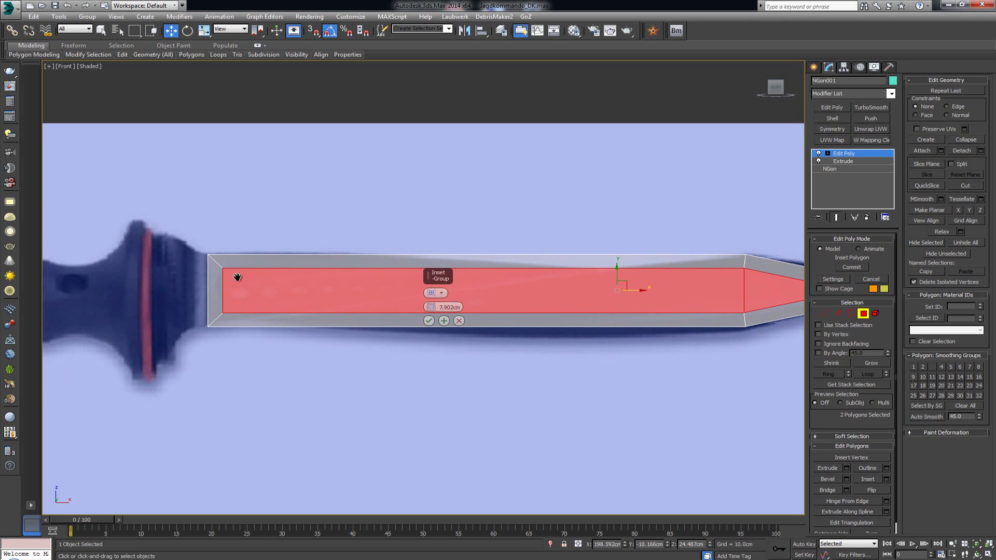
pyautogui.scroll(3, 238, 279)
pyautogui.scroll(2, 254, 281)
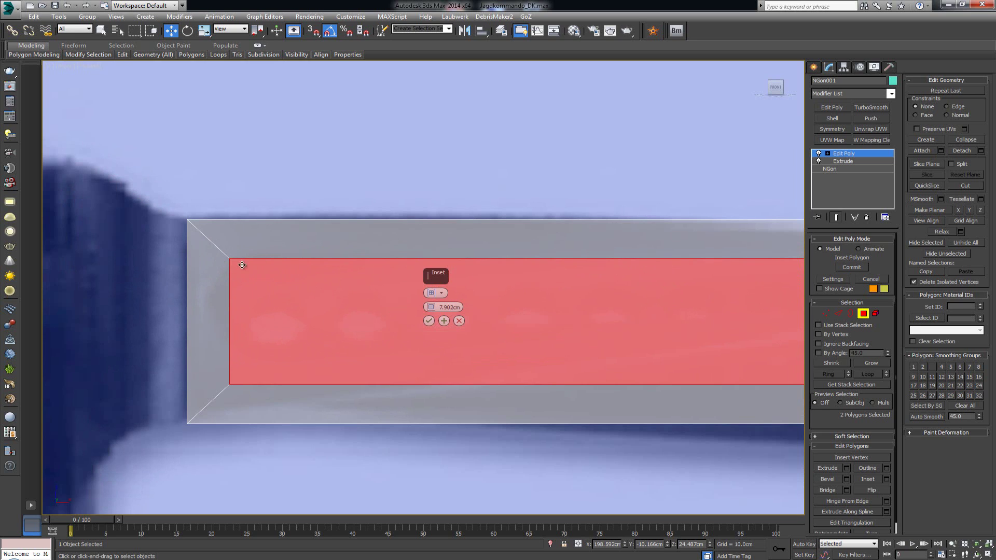
pyautogui.click(429, 321)
# Inset the two inner blade faces again by about 6.27 cm to outline the groove floor.
pyautogui.scroll(-5, 373, 312)
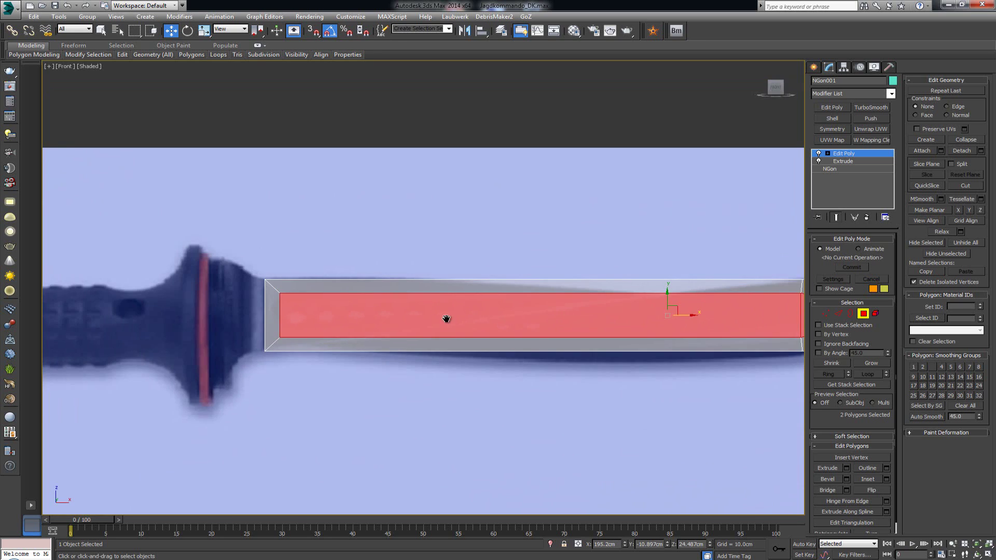
pyautogui.moveTo(445, 318); pyautogui.dragTo(337, 310, button='middle')
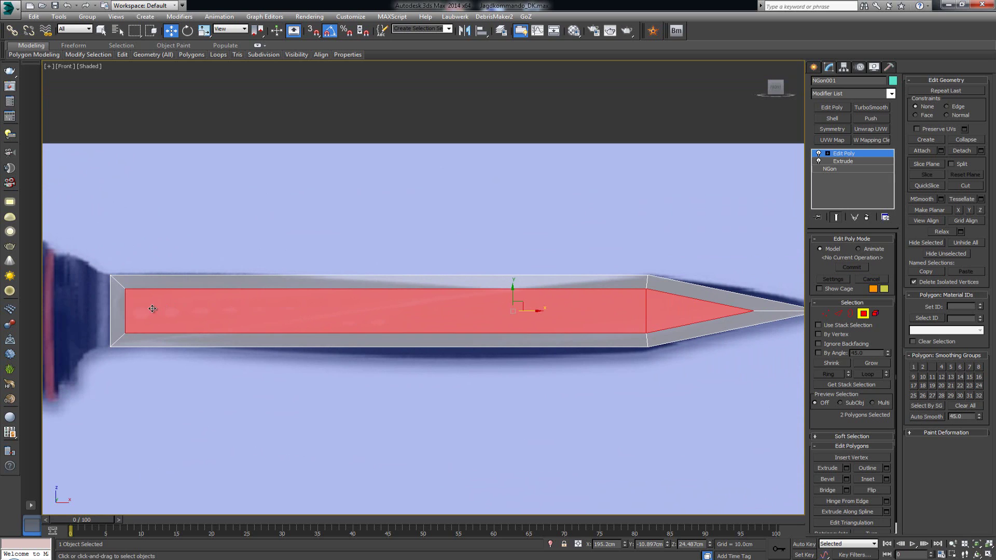
pyautogui.click(887, 480)
pyautogui.moveTo(433, 307); pyautogui.dragTo(433, 310)
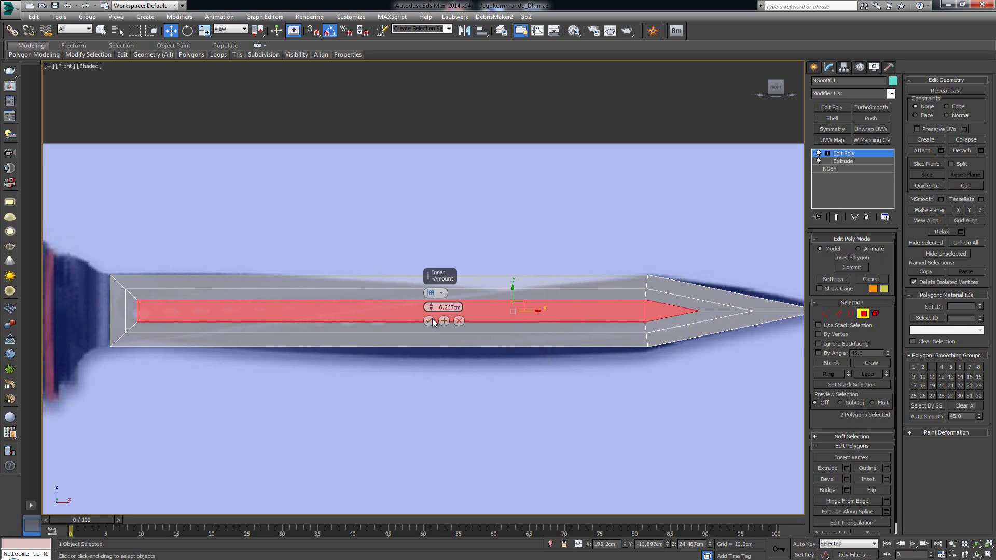
pyautogui.click(430, 321)
# In the Perspective view, move the innermost faces about 8 cm back along Y into the blade to sink the groove.
pyautogui.hotkey('alt', 'w')
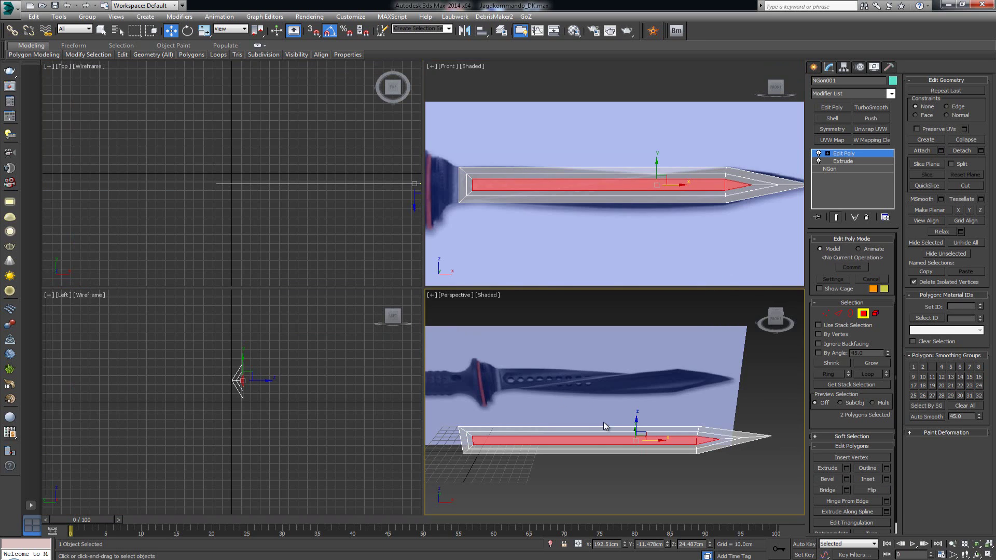
pyautogui.hotkey('alt', 'w')
pyautogui.keyDown('alt'); pyautogui.moveTo(593, 402); pyautogui.dragTo(572, 370, button='middle'); pyautogui.keyUp('alt')
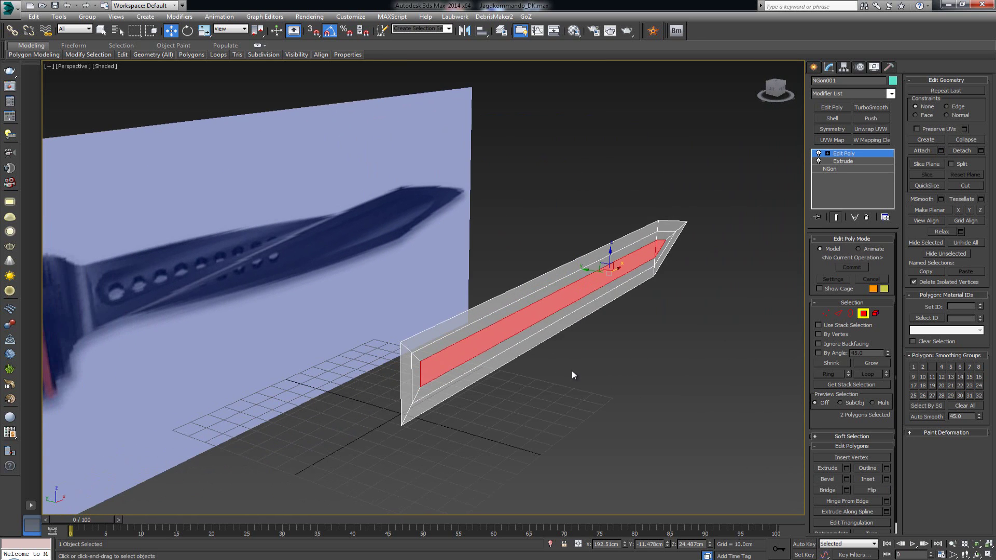
pyautogui.moveTo(588, 269); pyautogui.dragTo(575, 268)
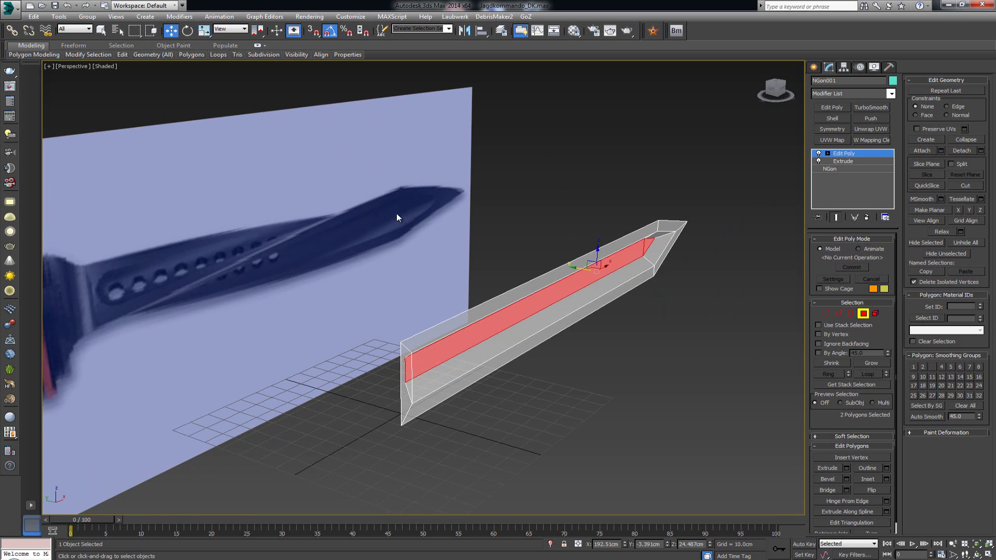
pyautogui.keyDown('alt'); pyautogui.moveTo(431, 281); pyautogui.dragTo(408, 295, button='middle'); pyautogui.keyUp('alt')
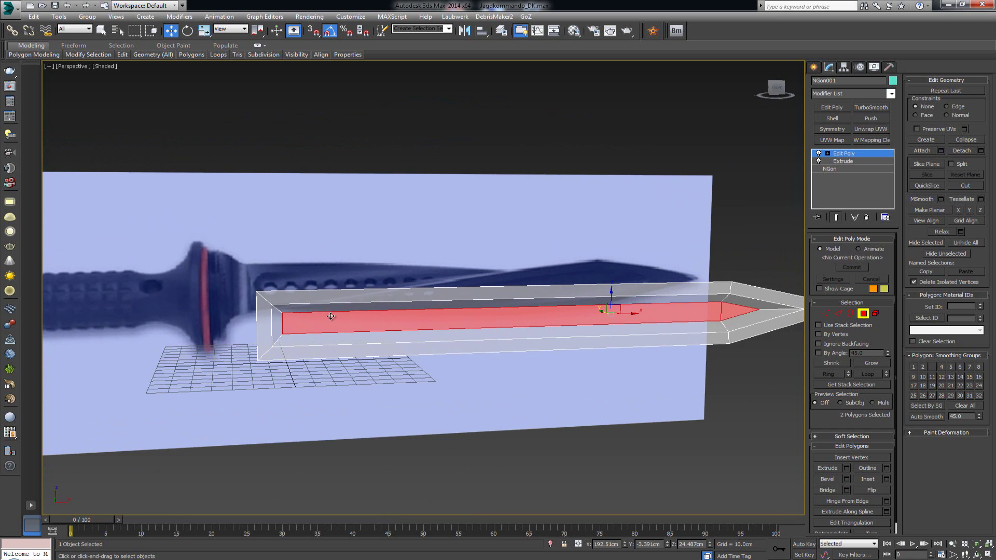
pyautogui.scroll(4, 299, 317)
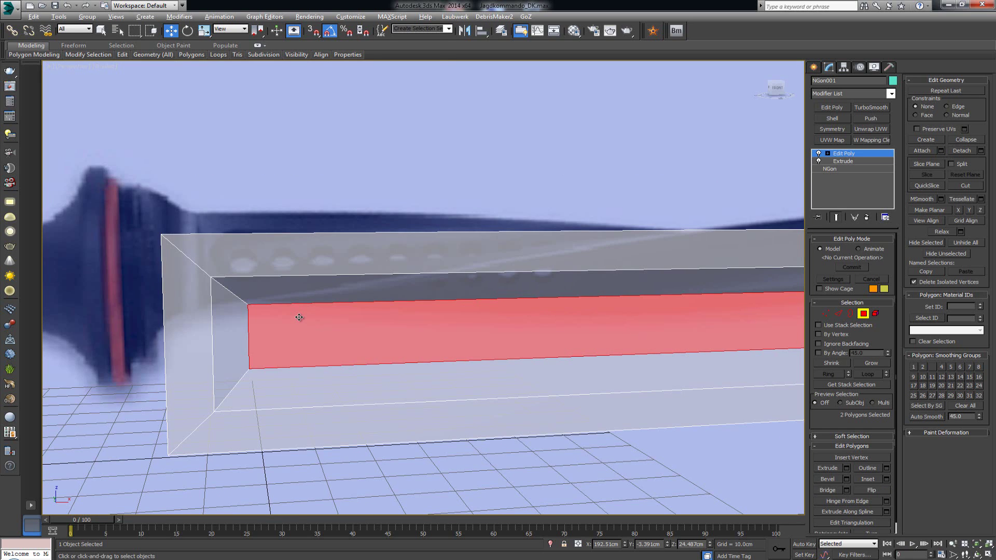
# Leave polygon editing, try TurboSmooth on the grooved blade side and remove the modifier again.
pyautogui.hotkey('alt', 'w')
pyautogui.click(864, 313)
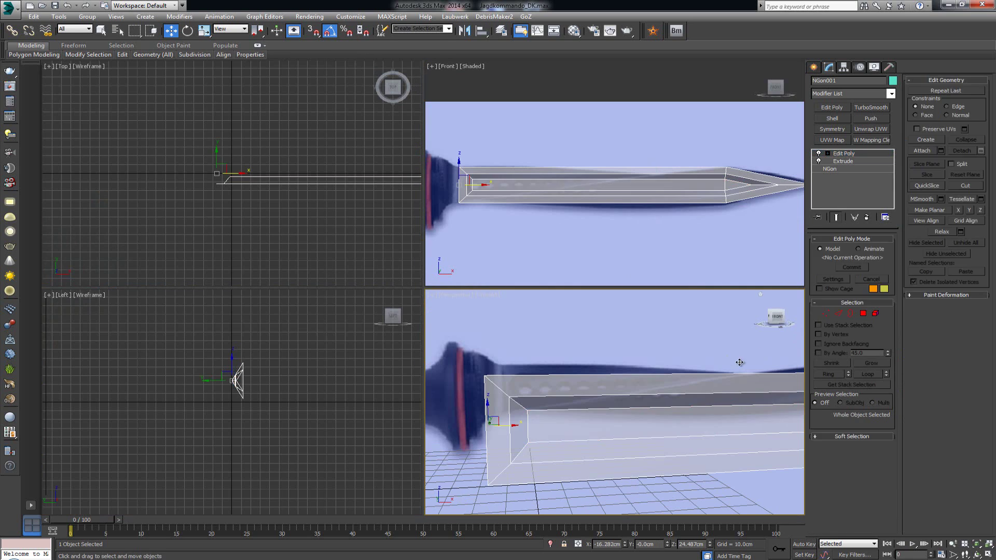
pyautogui.hotkey('alt', 'w')
pyautogui.scroll(-5, 526, 396)
pyautogui.scroll(3, 526, 397)
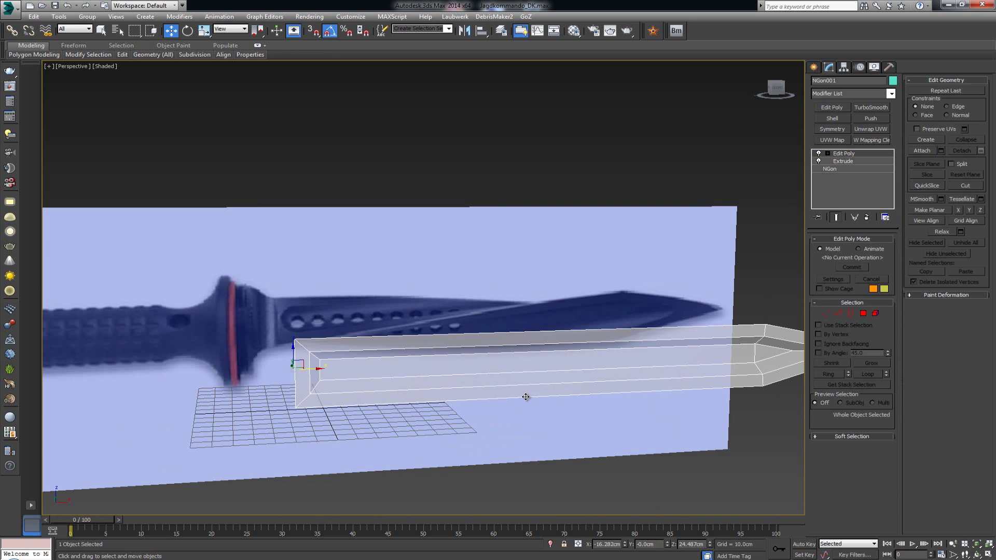
pyautogui.click(871, 107)
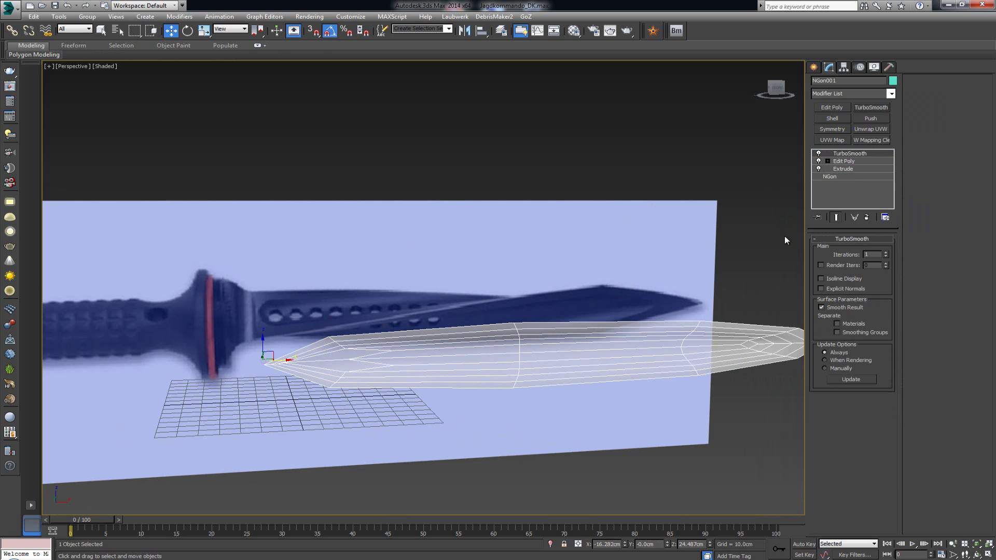
pyautogui.click(866, 217)
pyautogui.moveTo(310, 359)
pyautogui.keyDown('alt'); pyautogui.mouseDown(button='middle')
pyautogui.moveTo(385, 356)
pyautogui.moveTo(322, 359)
pyautogui.moveTo(329, 361)
pyautogui.mouseUp(button='middle'); pyautogui.keyUp('alt')
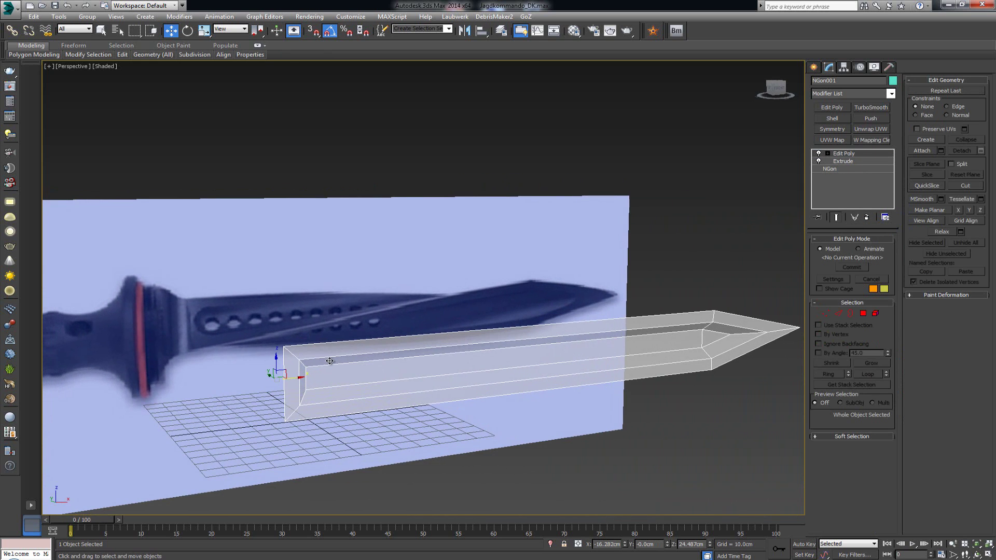
# Select the edge loop around the groove's outer rim and chamfer it by about 0.5 cm with 2 segments.
pyautogui.scroll(5, 361, 350)
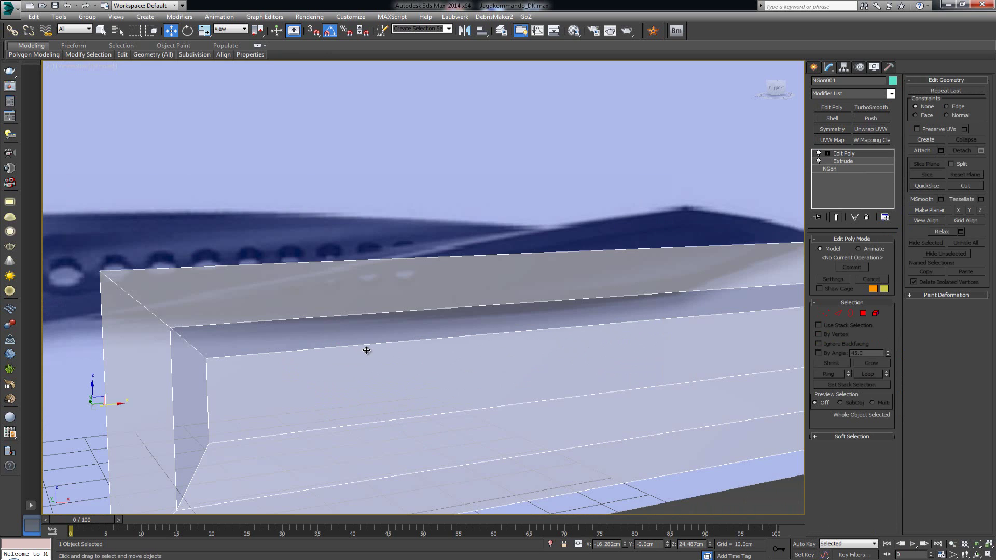
pyautogui.press('2')
pyautogui.doubleClick(327, 319)
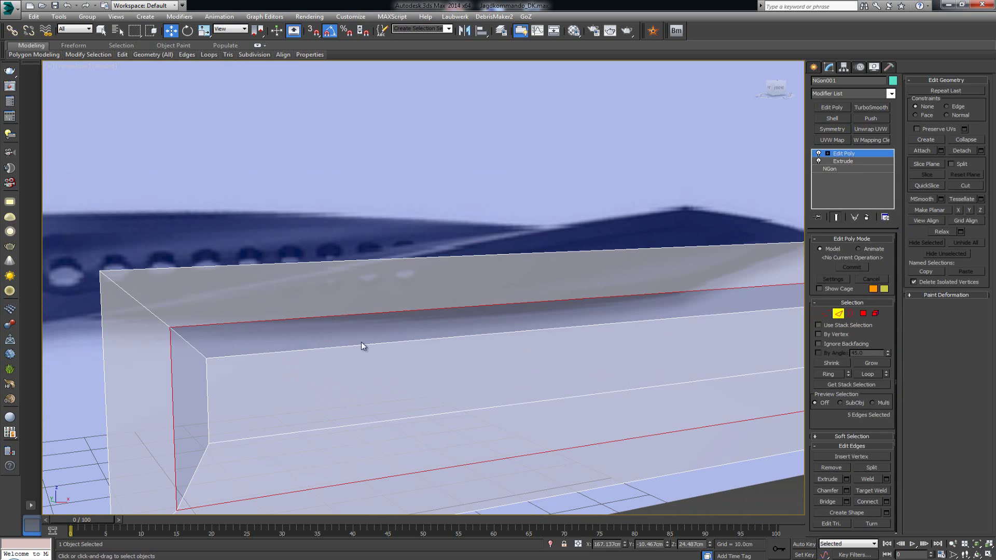
pyautogui.scroll(-5, 366, 346)
pyautogui.scroll(-3, 372, 355)
pyautogui.click(361, 345)
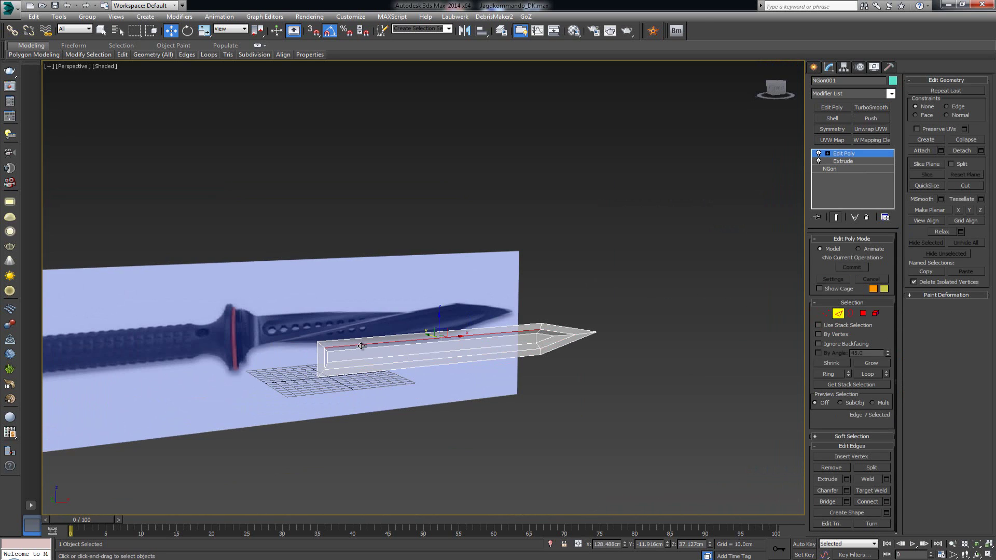
pyautogui.scroll(4, 361, 346)
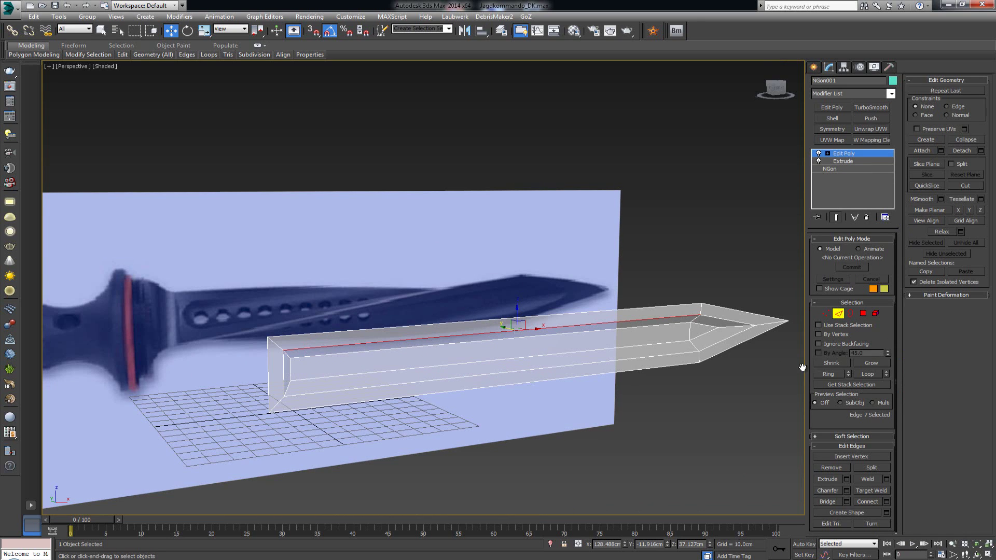
pyautogui.click(867, 373)
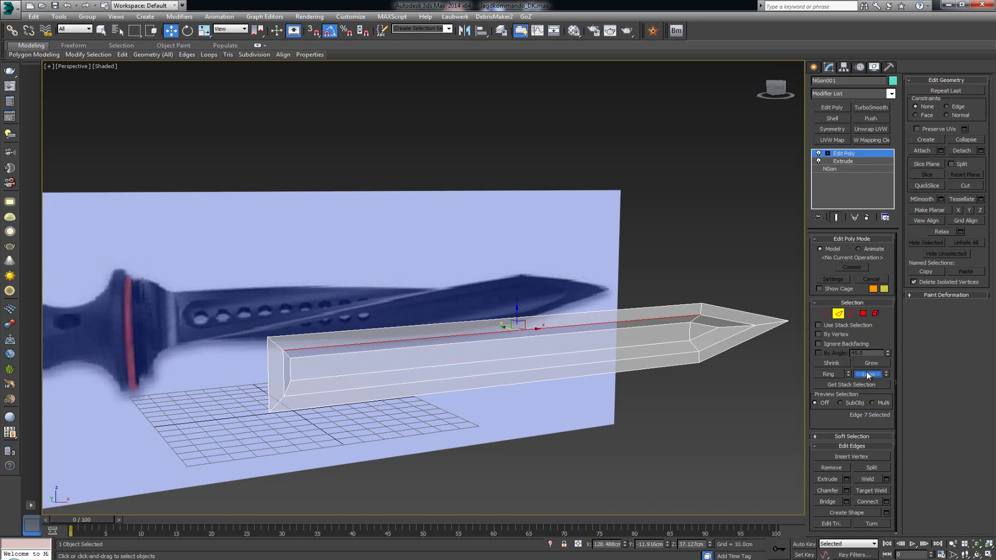
pyautogui.click(847, 490)
pyautogui.scroll(5, 322, 365)
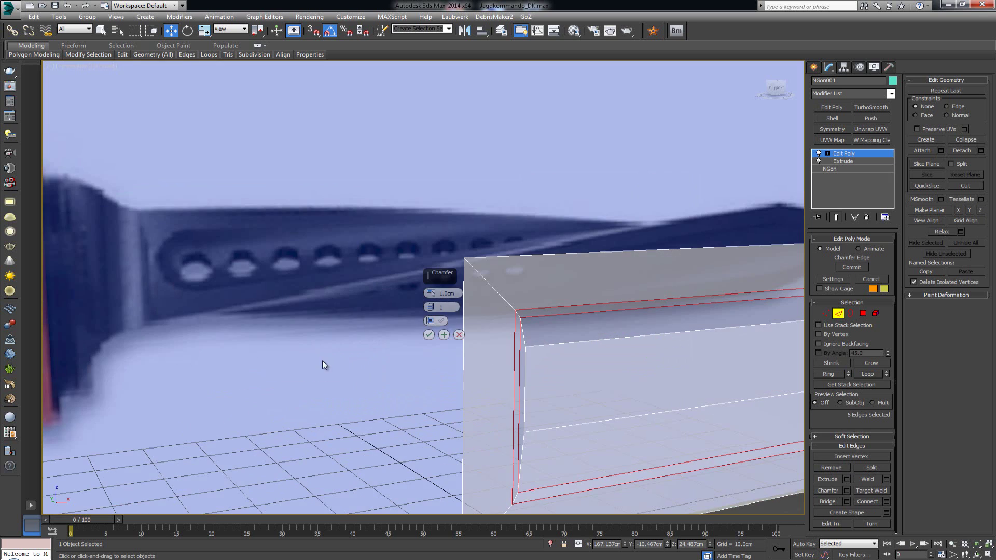
pyautogui.moveTo(353, 370); pyautogui.dragTo(321, 372, button='middle')
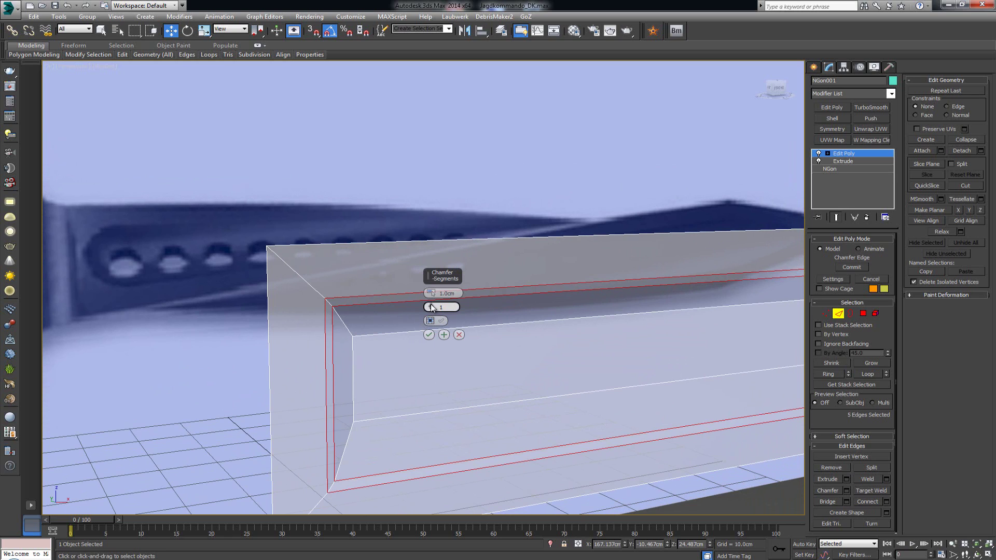
pyautogui.moveTo(431, 307); pyautogui.dragTo(492, 296)
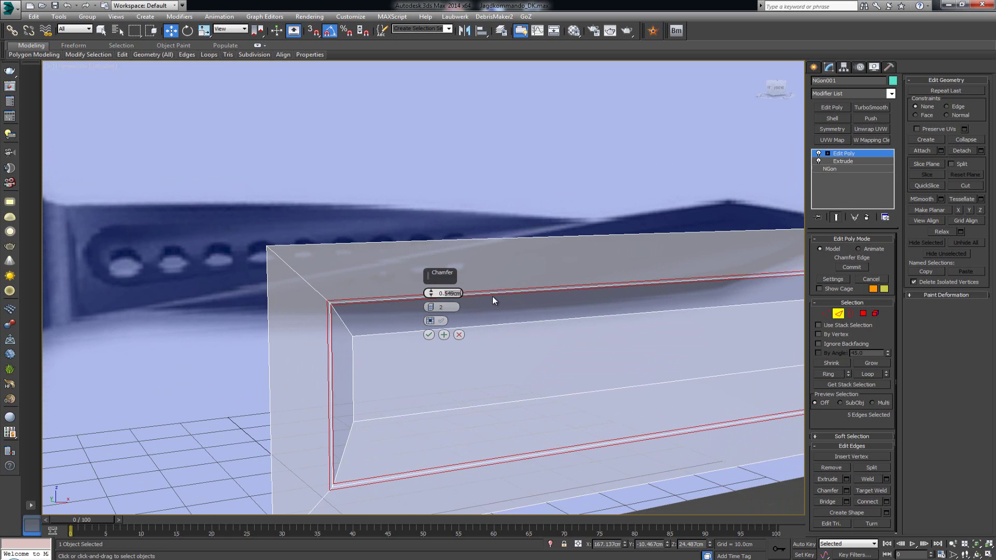
pyautogui.write('5')
pyautogui.press('Return')
pyautogui.click(429, 335)
# Try cutting edges from the groove's upper corner near the guard to the blade's top and base edges, and undo the cuts.
pyautogui.scroll(-4, 464, 331)
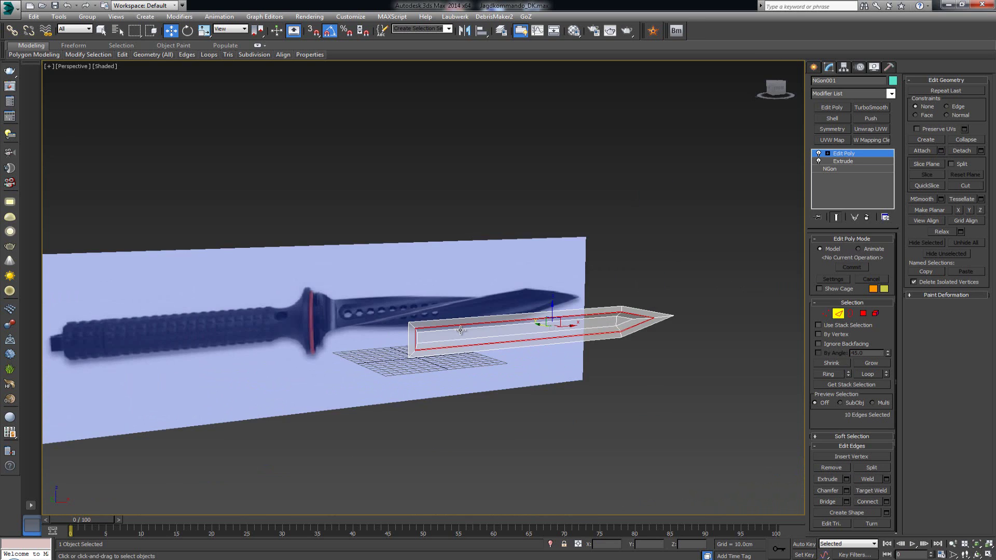
pyautogui.scroll(1, 463, 331)
pyautogui.keyDown('alt'); pyautogui.moveTo(464, 330); pyautogui.dragTo(431, 331, button='middle'); pyautogui.keyUp('alt')
pyautogui.moveTo(350, 304); pyautogui.dragTo(376, 300, button='middle')
pyautogui.scroll(3, 377, 300)
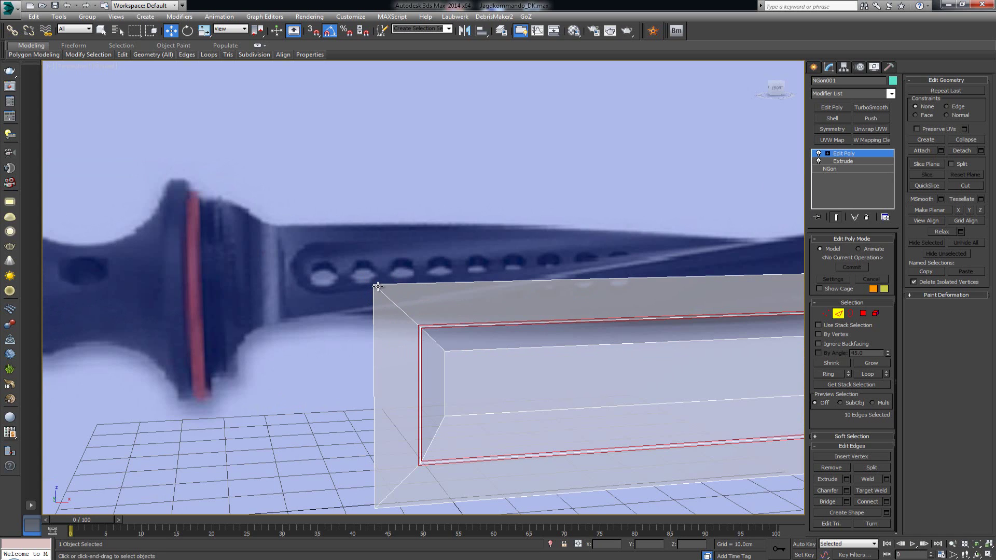
pyautogui.press('1')
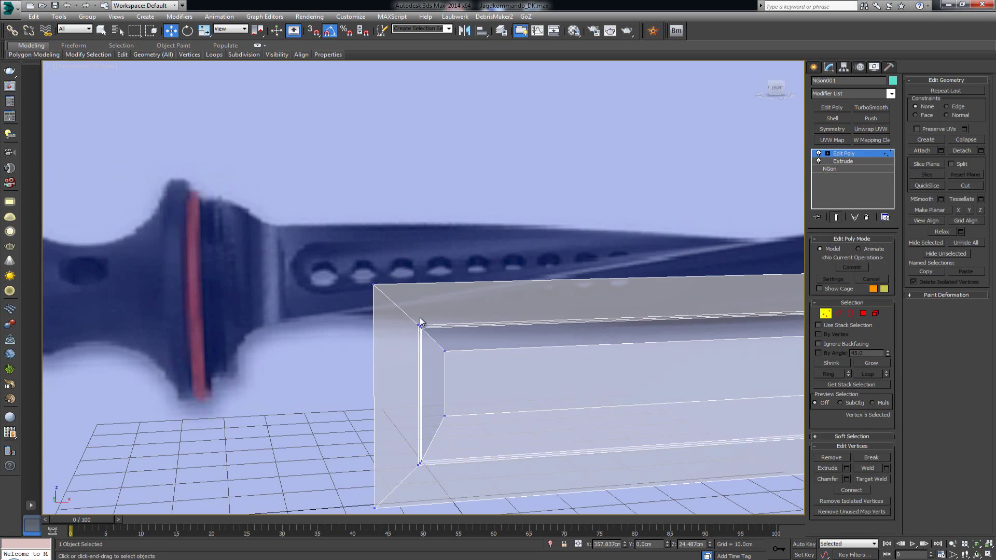
pyautogui.click(421, 321)
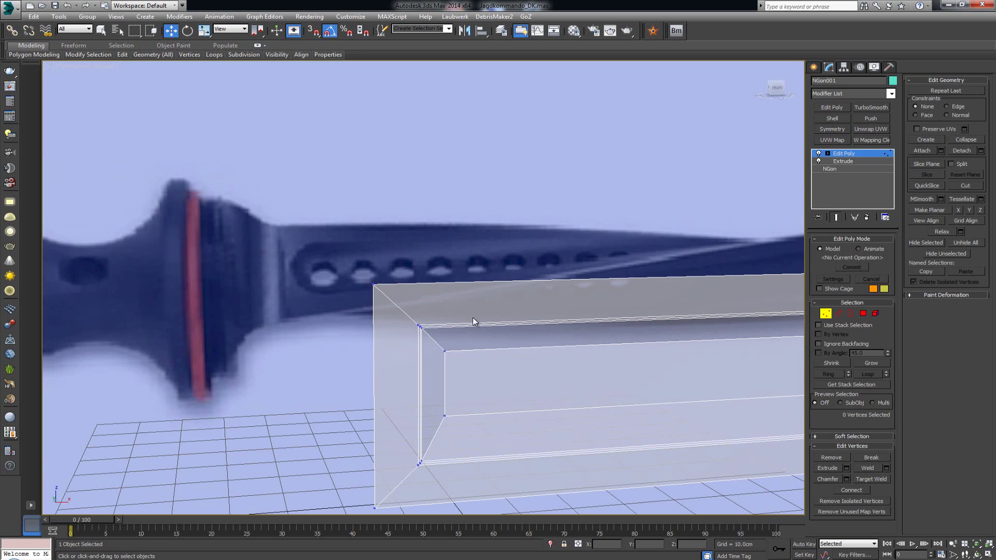
pyautogui.click(970, 184)
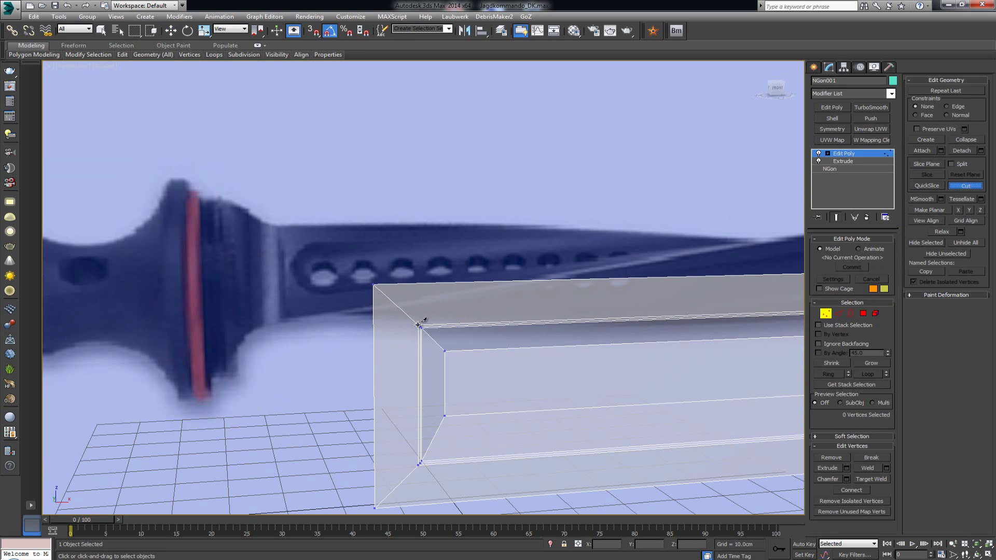
pyautogui.click(417, 284)
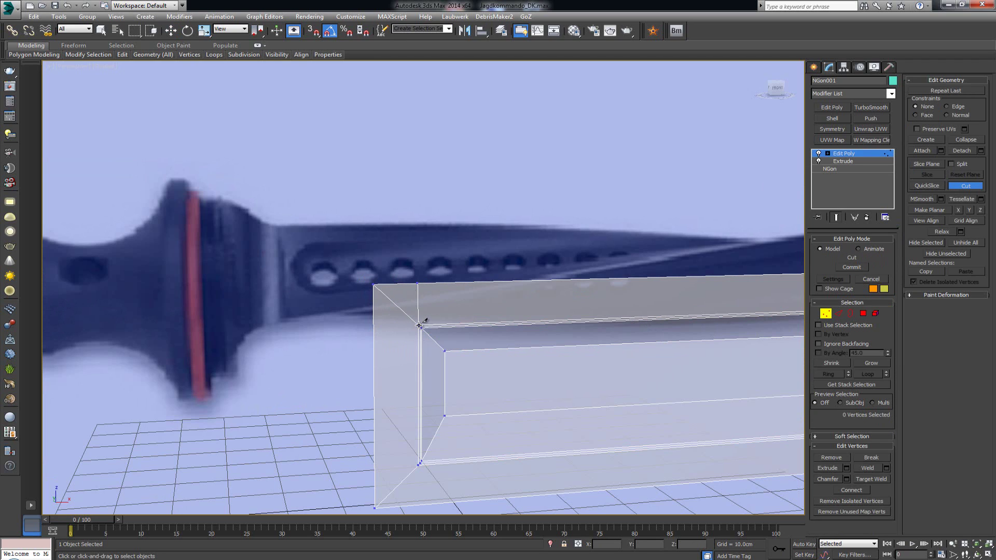
pyautogui.click(419, 326)
pyautogui.moveTo(393, 373); pyautogui.dragTo(389, 356, button='middle')
pyautogui.moveTo(403, 295); pyautogui.dragTo(396, 330, button='middle')
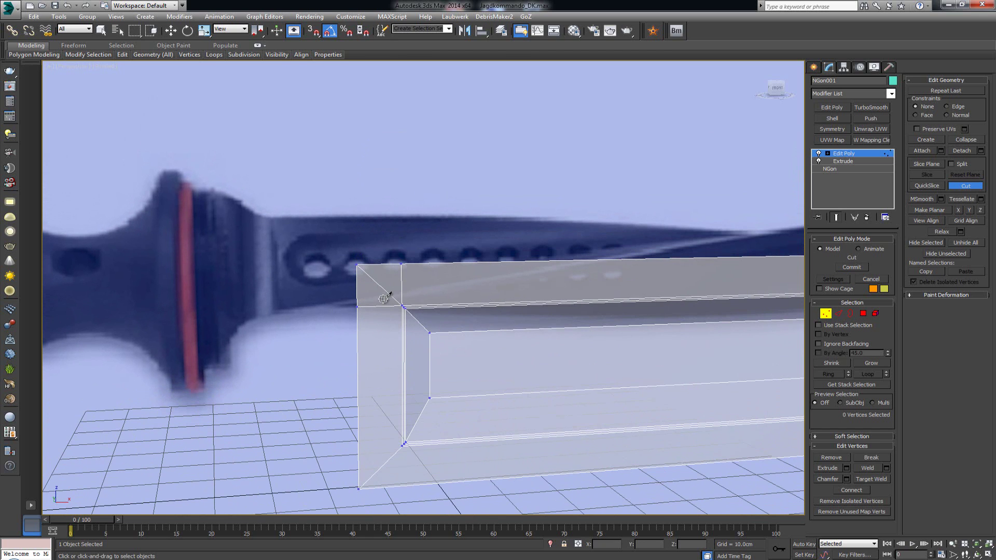
pyautogui.rightClick(390, 289)
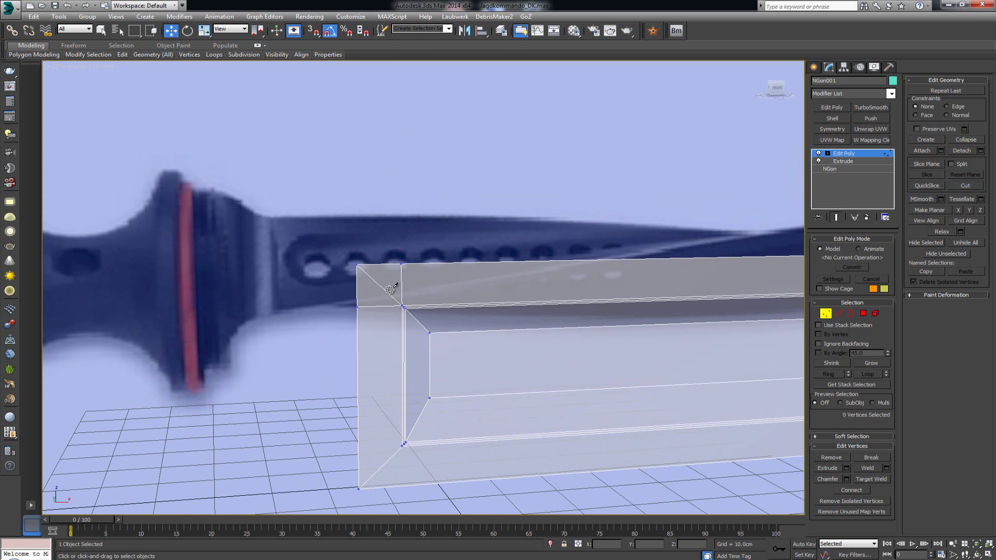
pyautogui.moveTo(397, 288); pyautogui.dragTo(404, 303, button='middle')
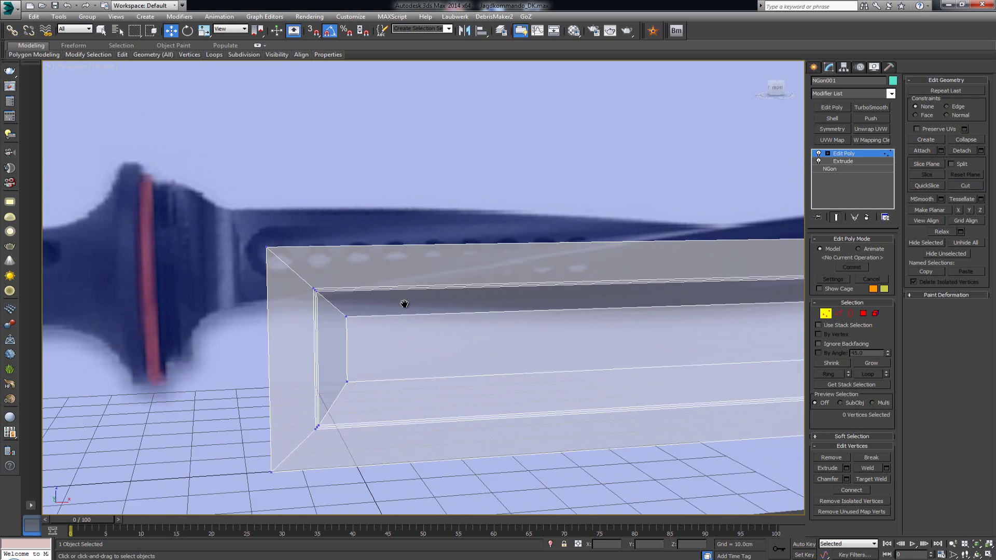
pyautogui.scroll(-8, 438, 308)
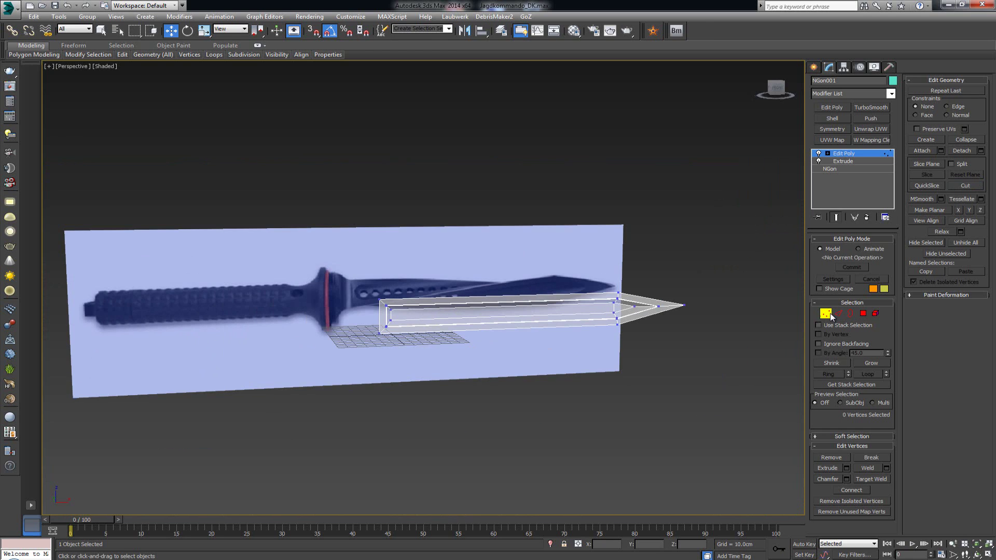
# Leave vertex editing, select the crosswise edges at the guard end and along the groove, and connect them with 1 segment, pinch 0 and slide 0.
pyautogui.click(830, 315)
pyautogui.keyDown('alt'); pyautogui.moveTo(461, 319); pyautogui.dragTo(452, 315, button='middle'); pyautogui.keyUp('alt')
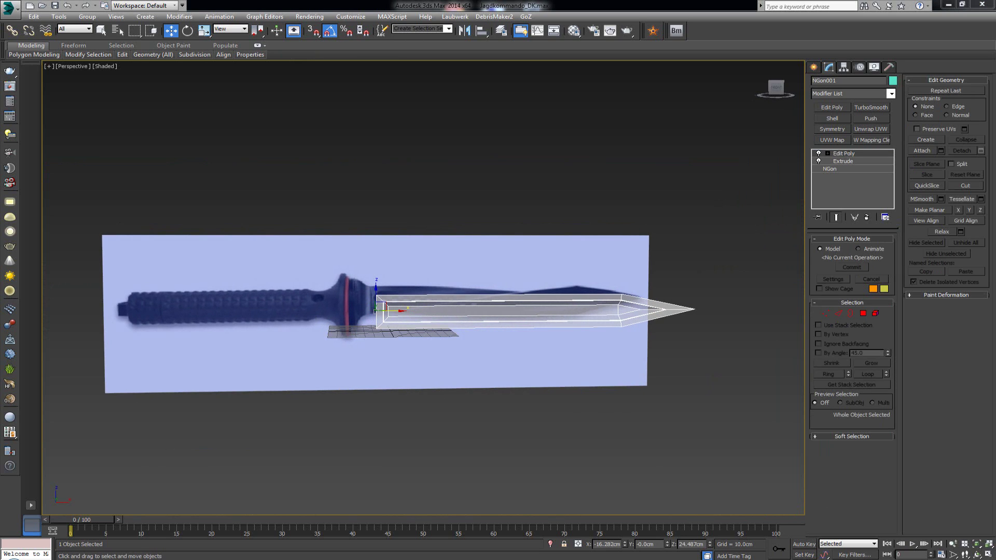
pyautogui.scroll(6, 208, 247)
pyautogui.scroll(-2, 478, 306)
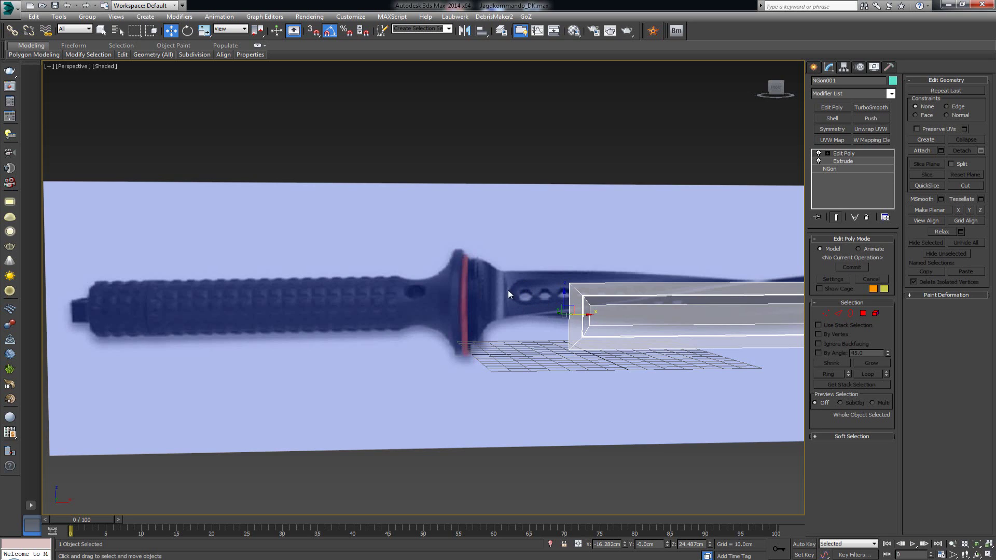
pyautogui.click(582, 318)
pyautogui.moveTo(600, 318); pyautogui.dragTo(375, 312, button='middle')
pyautogui.doubleClick(480, 316)
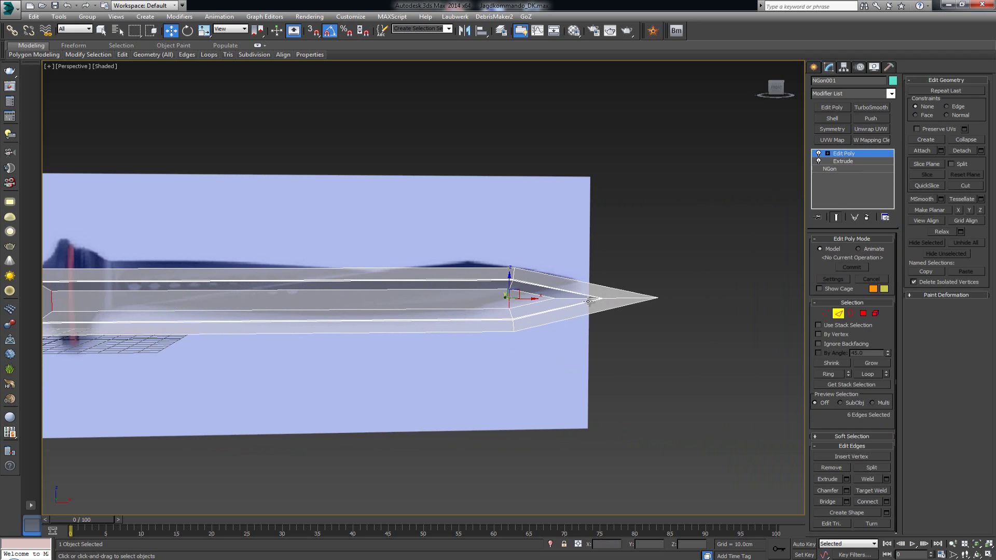
pyautogui.moveTo(422, 297); pyautogui.dragTo(510, 301, button='middle')
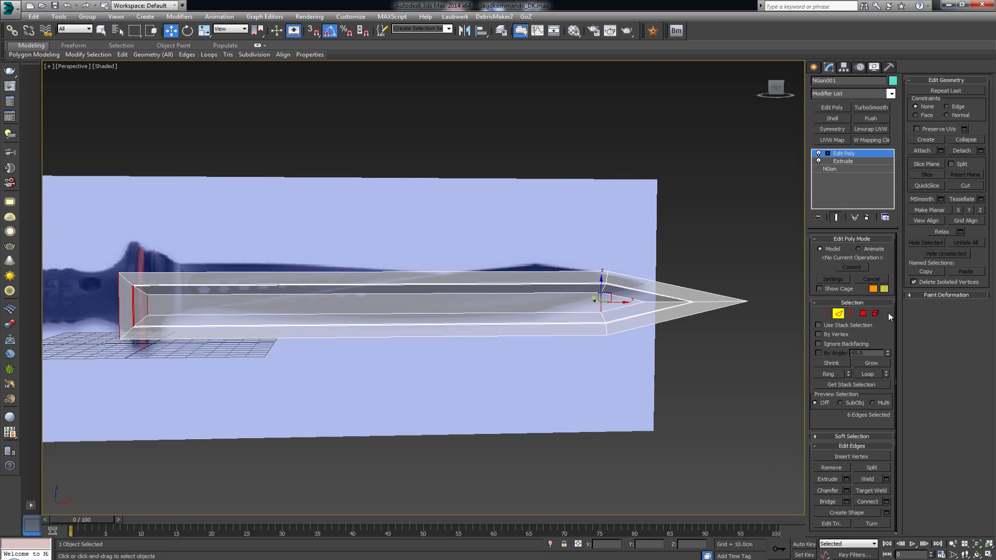
pyautogui.click(887, 502)
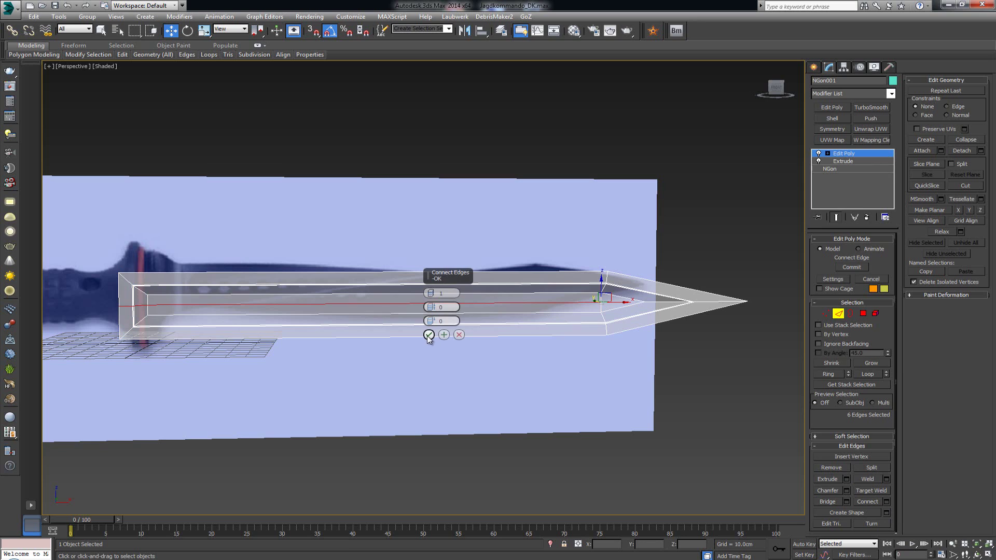
pyautogui.click(428, 335)
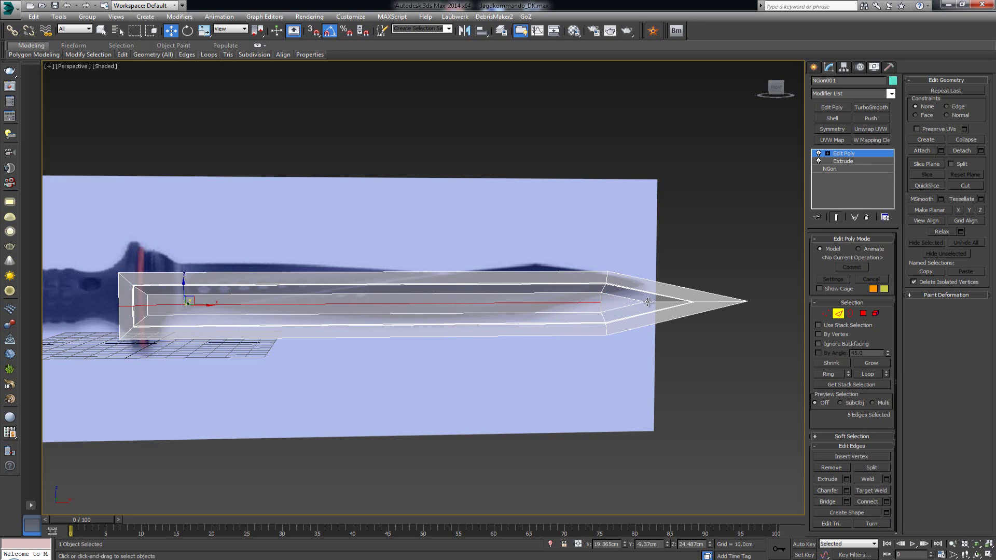
# In the Front view, move the groove's eight corner vertices at the guard end about 6.9 cm along X toward the tip.
pyautogui.press('1')
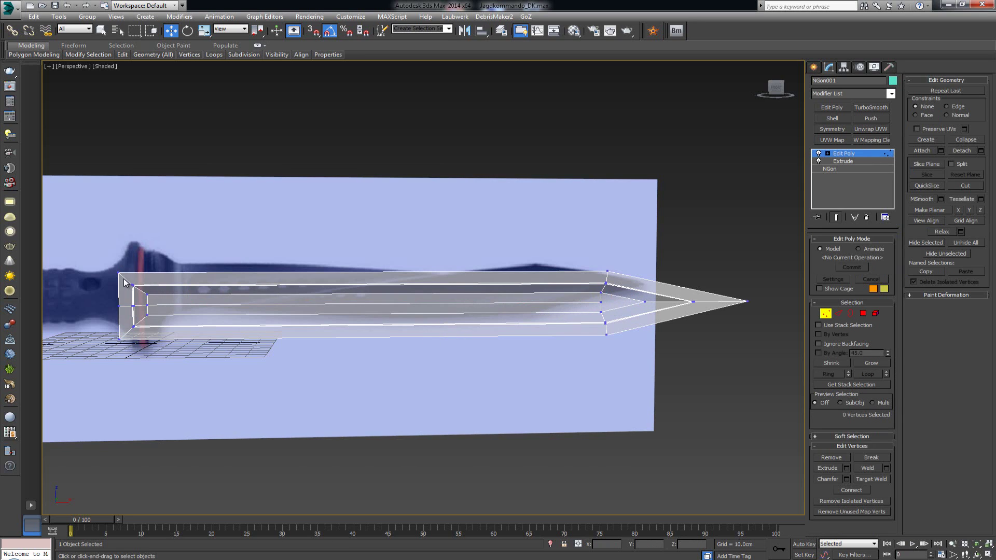
pyautogui.moveTo(125, 282); pyautogui.dragTo(129, 331)
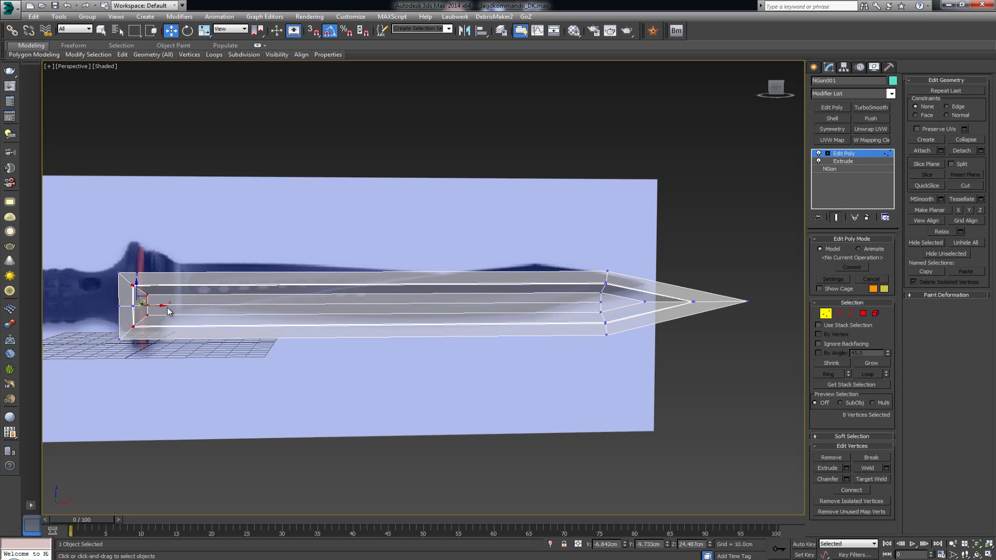
pyautogui.hotkey('alt', 'w')
pyautogui.rightClick(496, 170)
pyautogui.press('z')
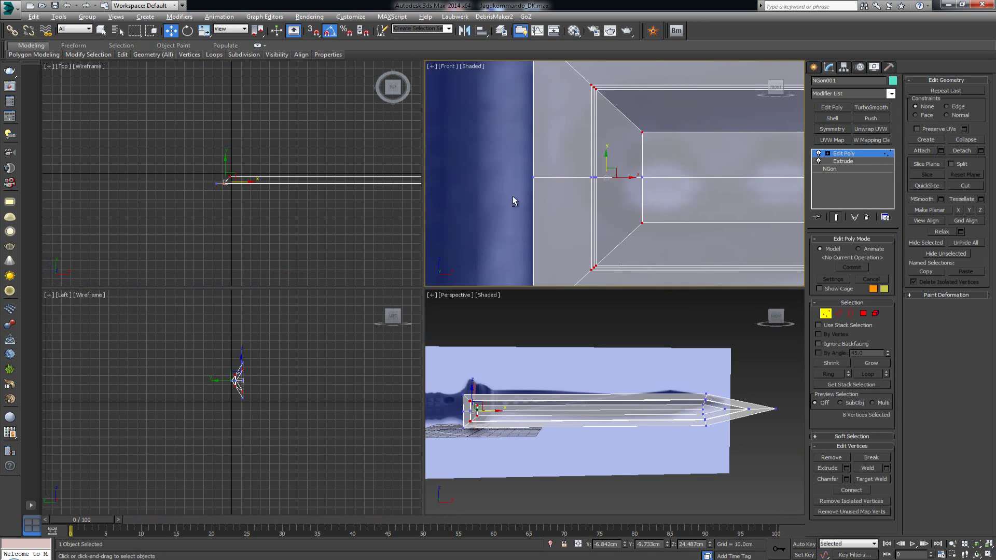
pyautogui.hotkey('alt', 'w')
pyautogui.scroll(-3, 522, 205)
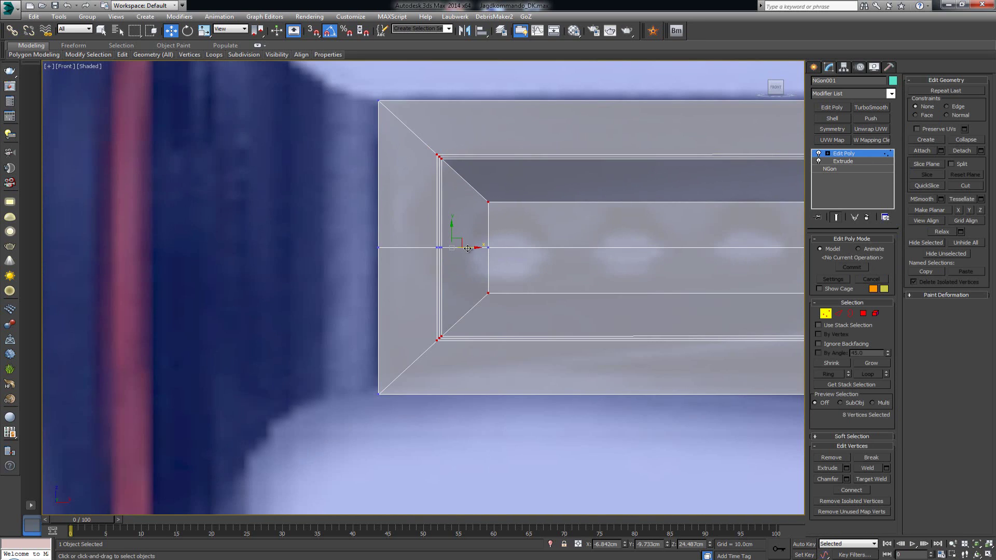
pyautogui.moveTo(468, 248); pyautogui.dragTo(517, 251)
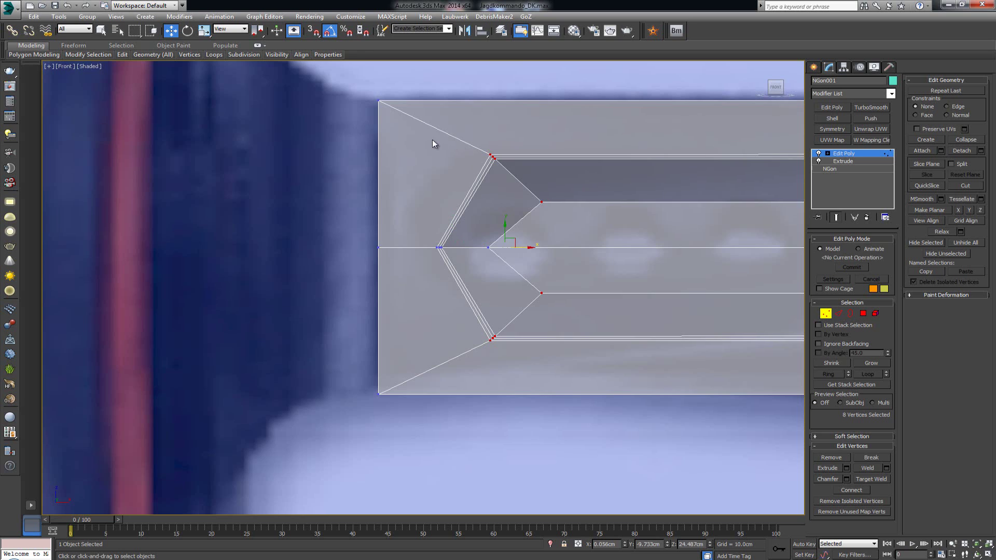
# Shift the groove's end vertices back toward the guard and move the floor's middle vertex about 6.8 cm along X, level with the floor corners.
pyautogui.moveTo(608, 365); pyautogui.dragTo(608, 364)
pyautogui.moveTo(507, 246); pyautogui.dragTo(532, 250)
pyautogui.click(455, 247)
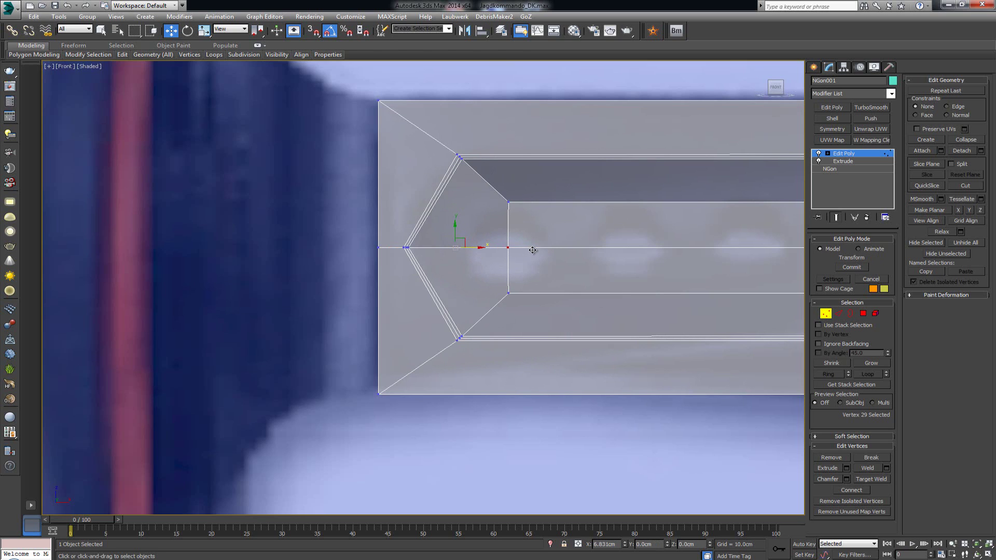
# Leave vertex editing, try TurboSmooth with 2 iterations on the blade side, compare it with the reference and remove the modifier.
pyautogui.scroll(-4, 511, 248)
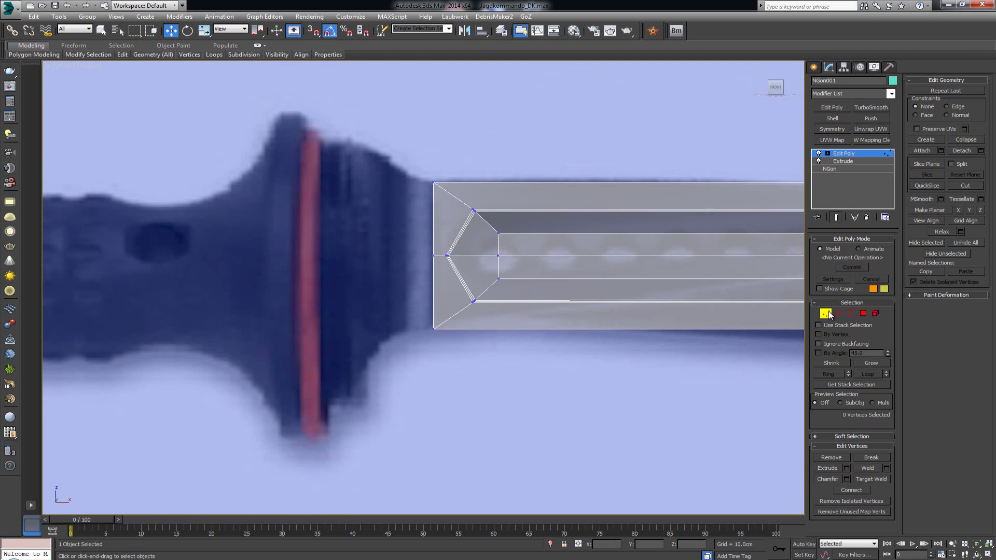
pyautogui.click(861, 154)
pyautogui.click(869, 107)
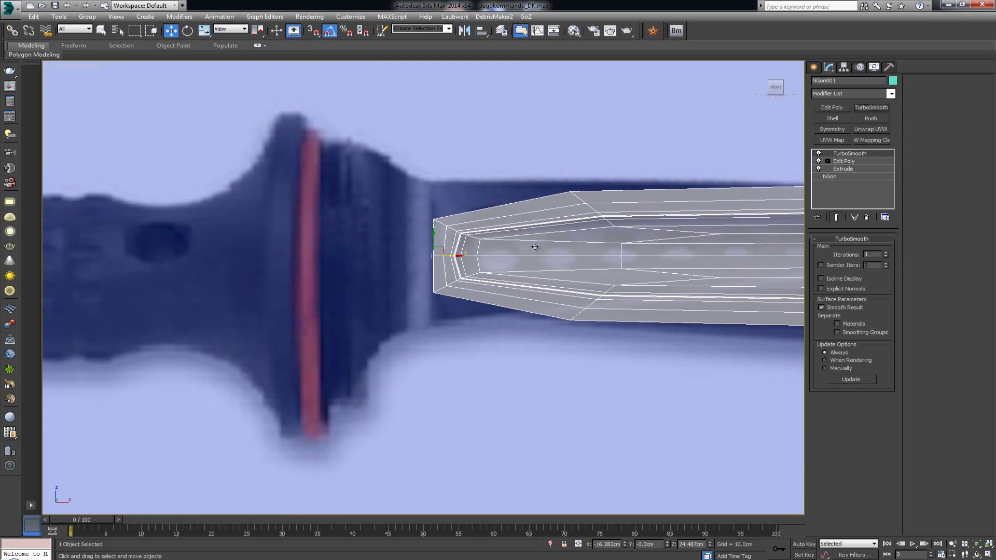
pyautogui.click(886, 252)
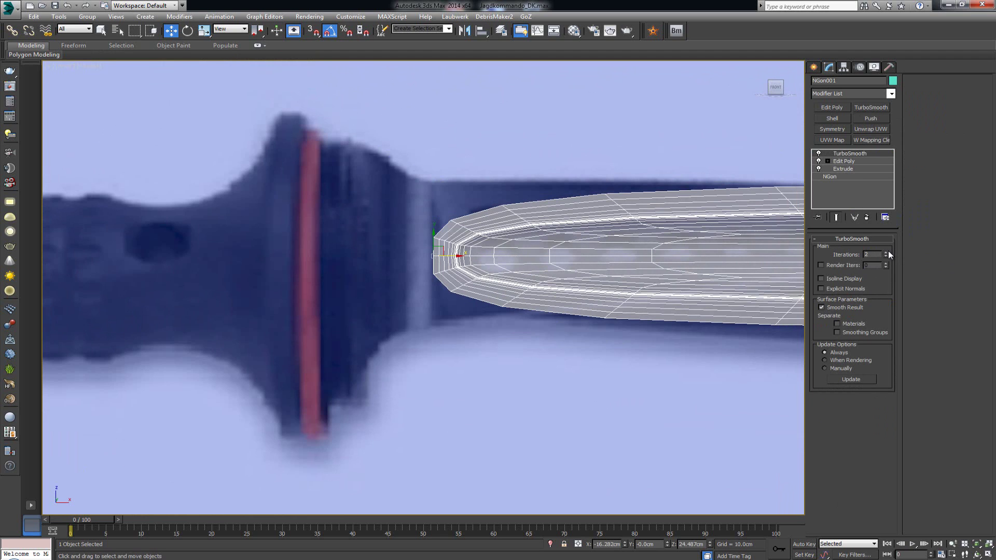
pyautogui.click(523, 342)
pyautogui.scroll(-5, 390, 282)
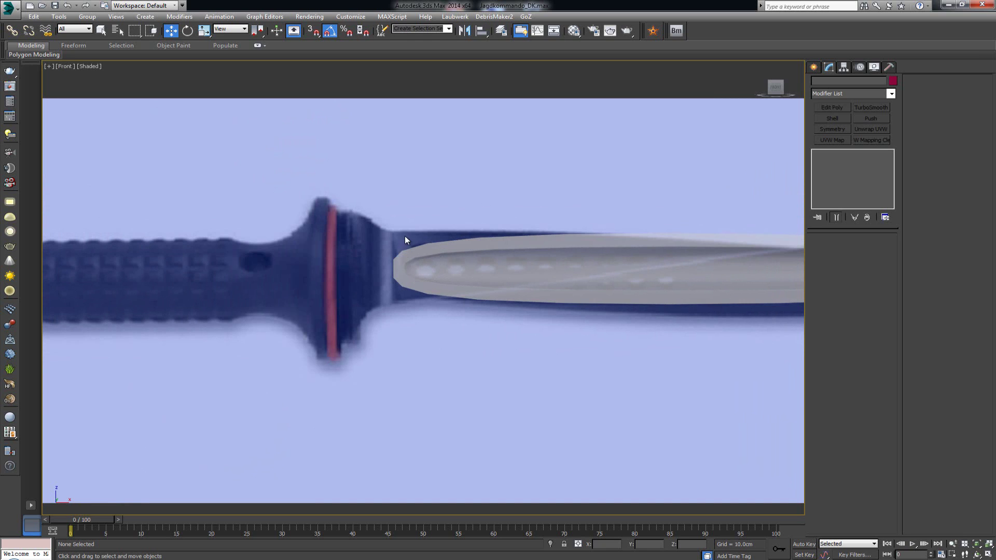
pyautogui.moveTo(747, 244); pyautogui.dragTo(558, 237, button='middle')
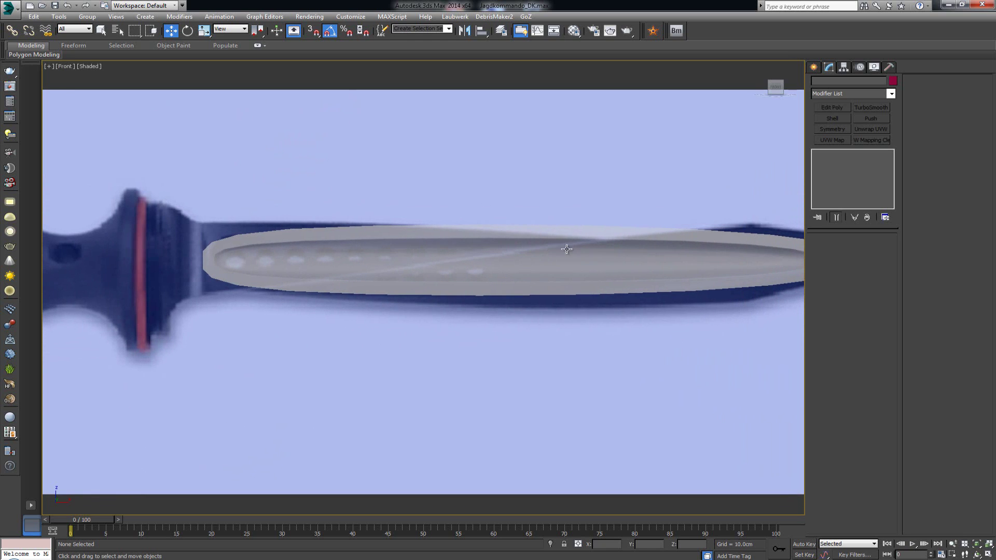
pyautogui.scroll(3, 209, 273)
pyautogui.click(276, 270)
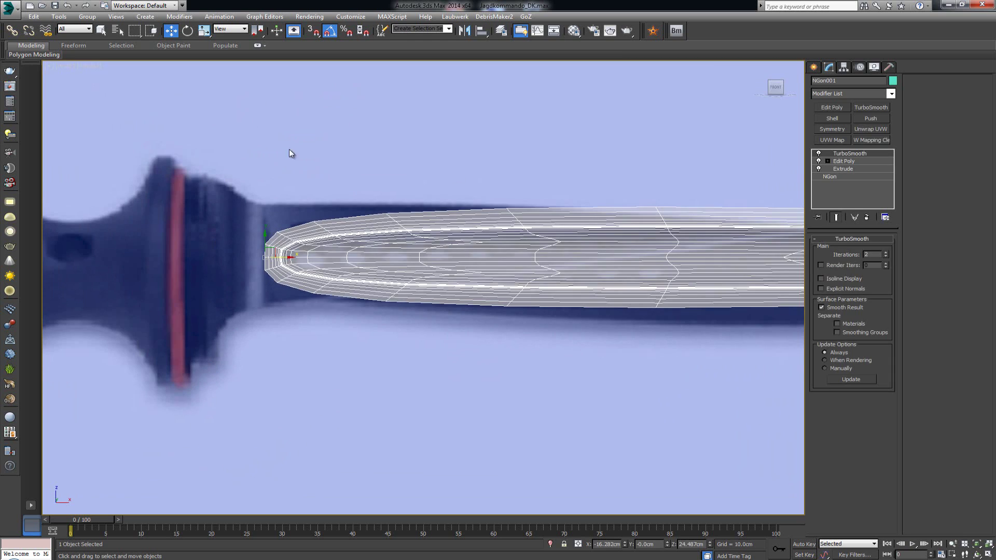
pyautogui.click(867, 217)
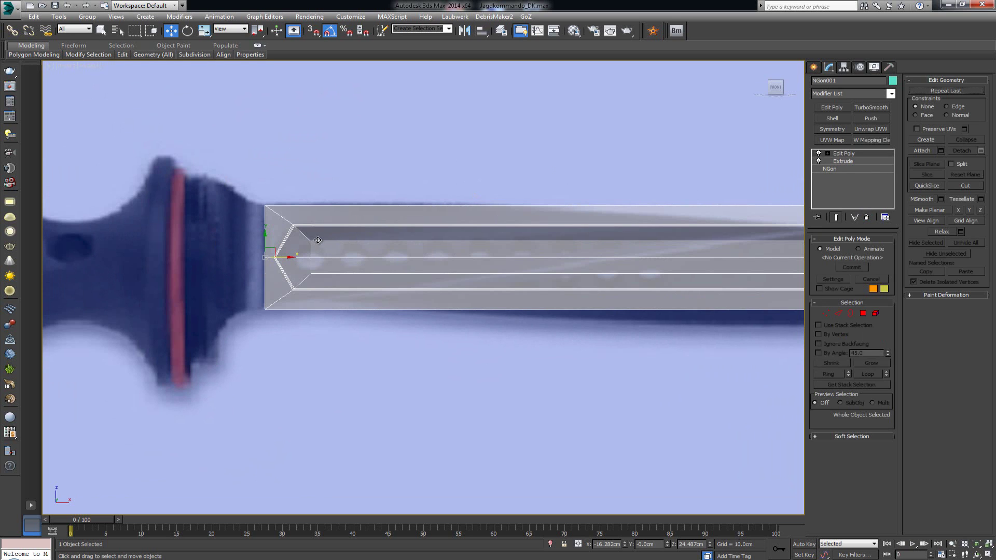
# Inspect the groove's vertices up to the tip, apply TurboSmooth to the blade side, and turn off the modifier's effect.
pyautogui.moveTo(317, 240); pyautogui.dragTo(384, 256, button='middle')
pyautogui.scroll(5, 384, 256)
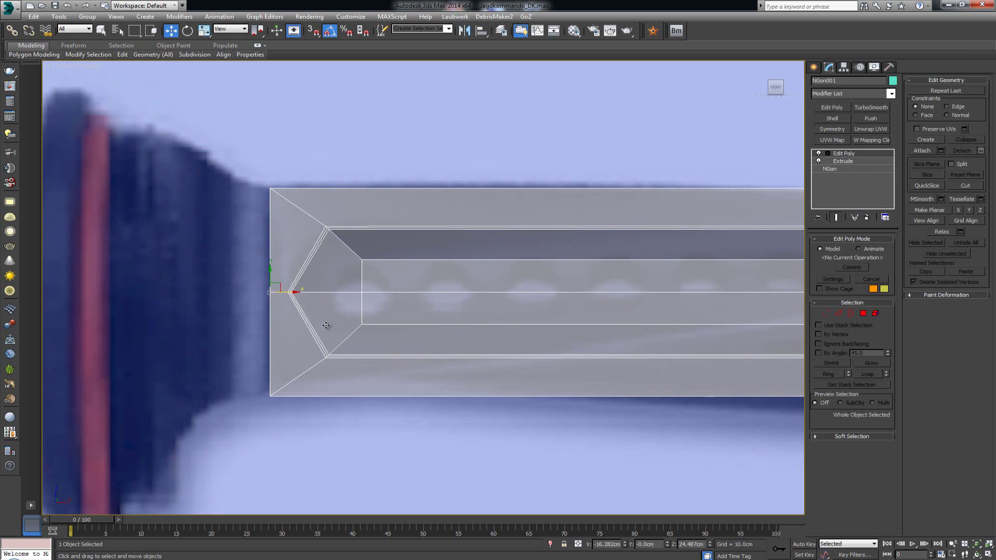
pyautogui.moveTo(492, 280); pyautogui.dragTo(303, 274, button='middle')
pyautogui.scroll(-2, 303, 274)
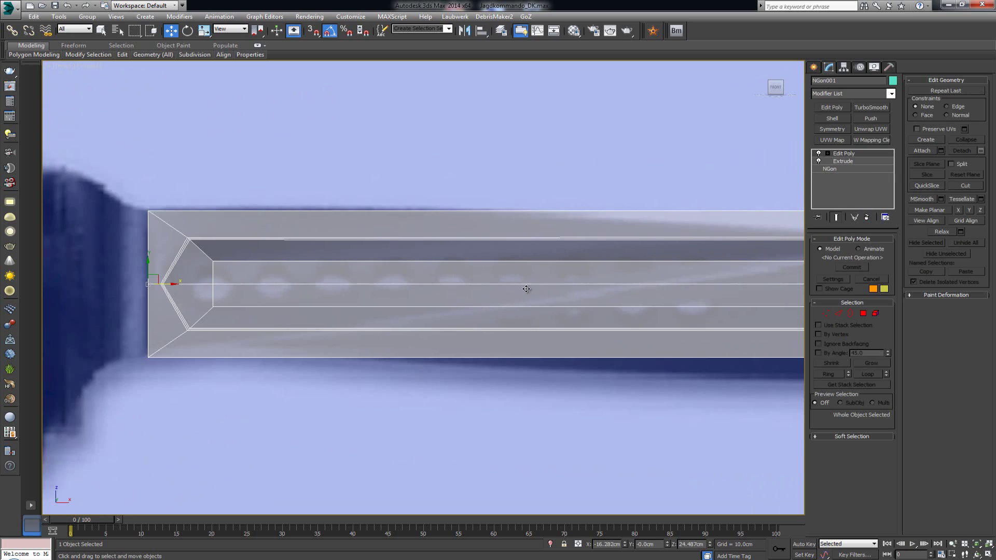
pyautogui.moveTo(693, 287); pyautogui.dragTo(396, 293, button='middle')
pyautogui.scroll(-2, 396, 293)
pyautogui.moveTo(613, 301); pyautogui.dragTo(407, 300, button='middle')
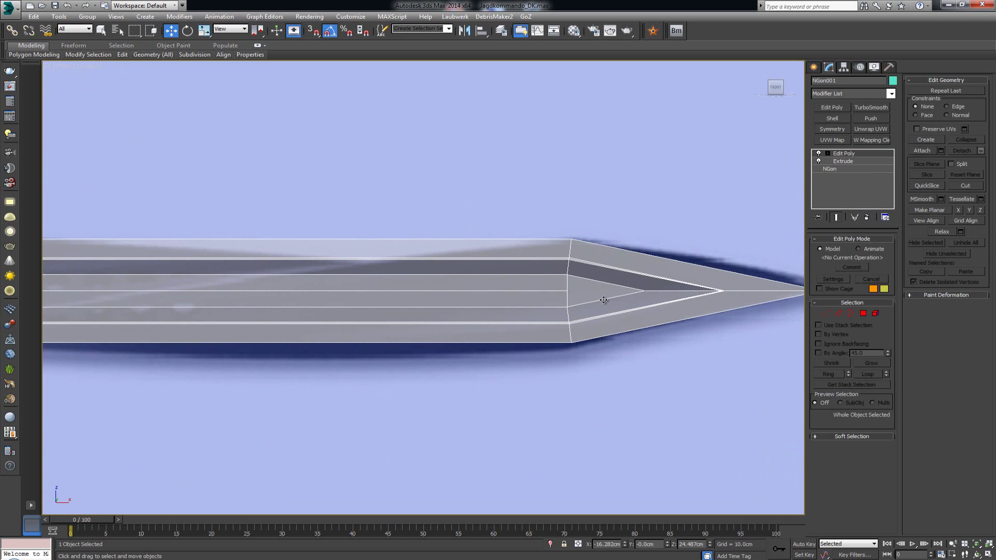
pyautogui.press('1')
pyautogui.moveTo(646, 291); pyautogui.dragTo(612, 294, button='middle')
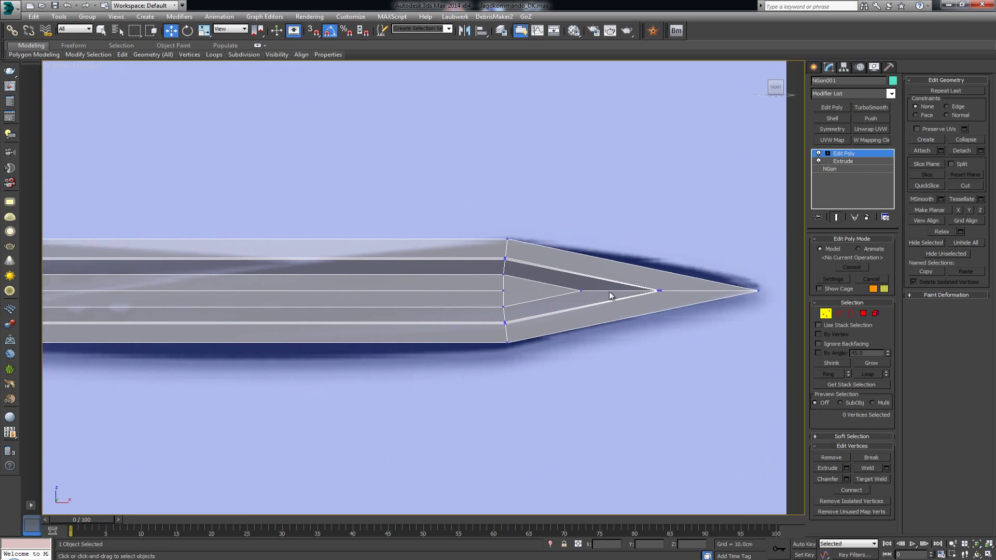
pyautogui.click(825, 314)
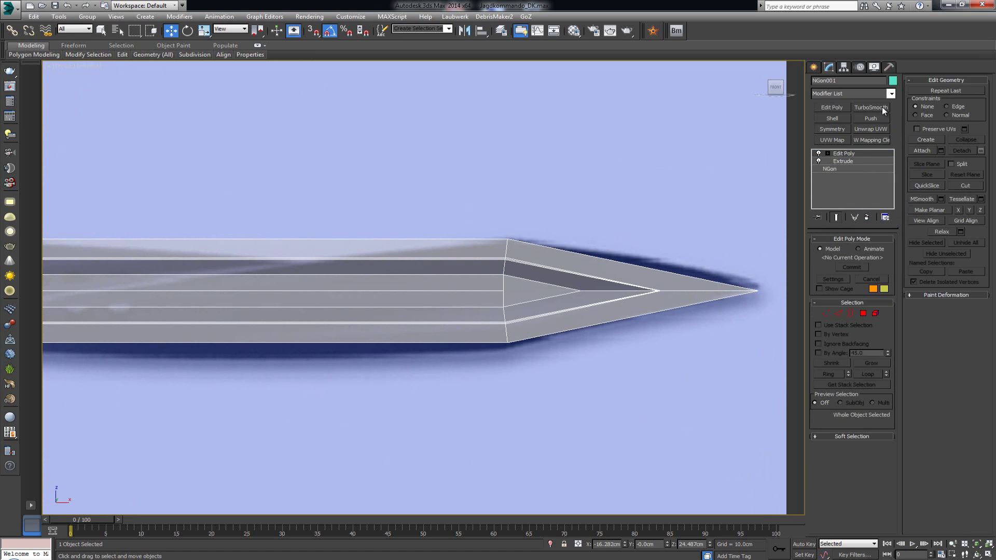
pyautogui.click(882, 107)
pyautogui.moveTo(617, 223); pyautogui.dragTo(361, 258, button='middle')
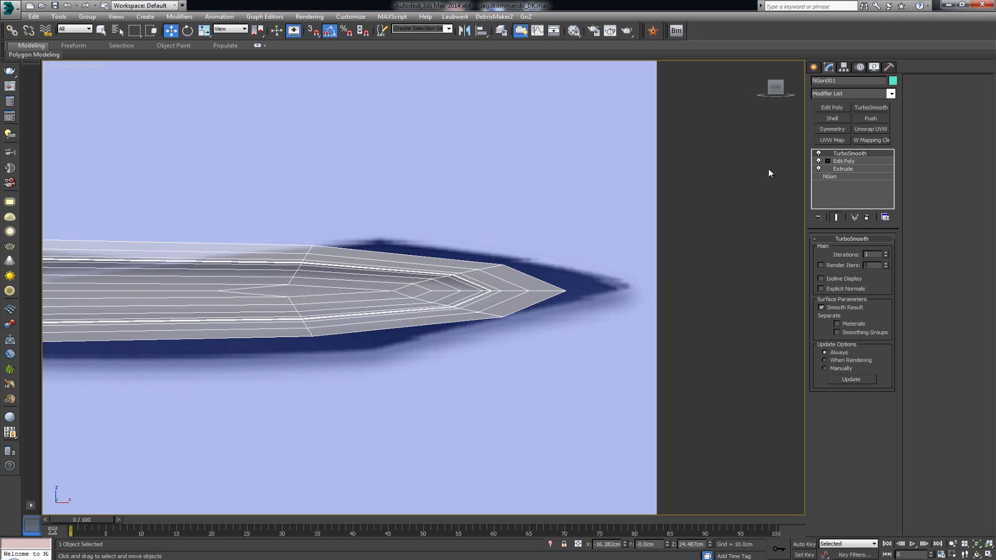
pyautogui.click(818, 154)
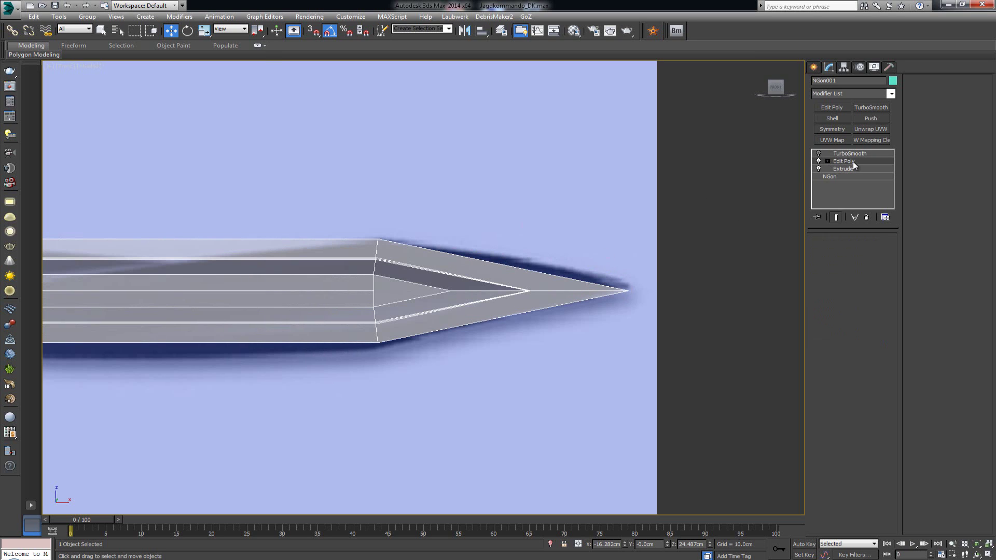
# In Edit Poly, select the ten edges running from the shoulder toward the blade tip and groove point, and connect them with 1 segment.
pyautogui.click(853, 161)
pyautogui.moveTo(429, 354); pyautogui.dragTo(428, 354)
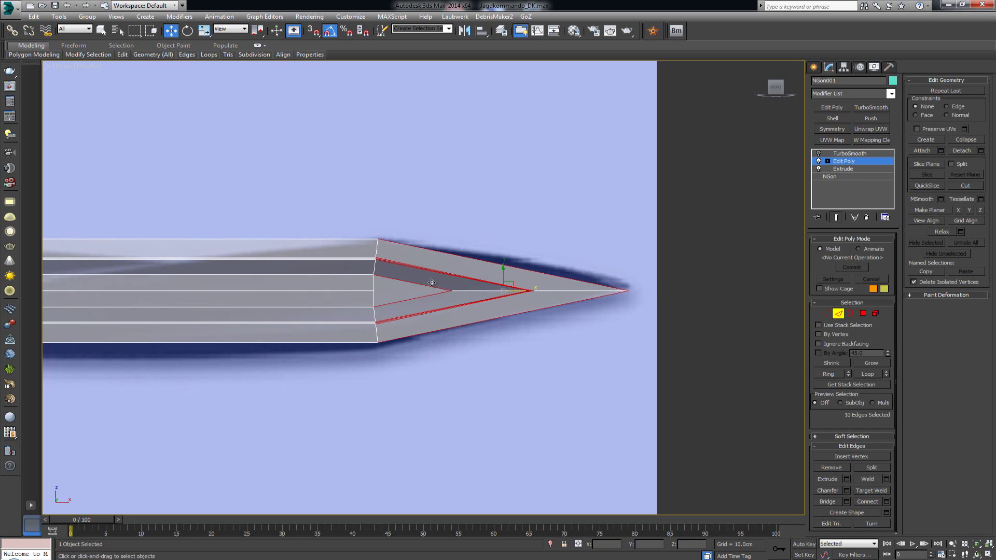
pyautogui.moveTo(416, 237); pyautogui.dragTo(419, 347)
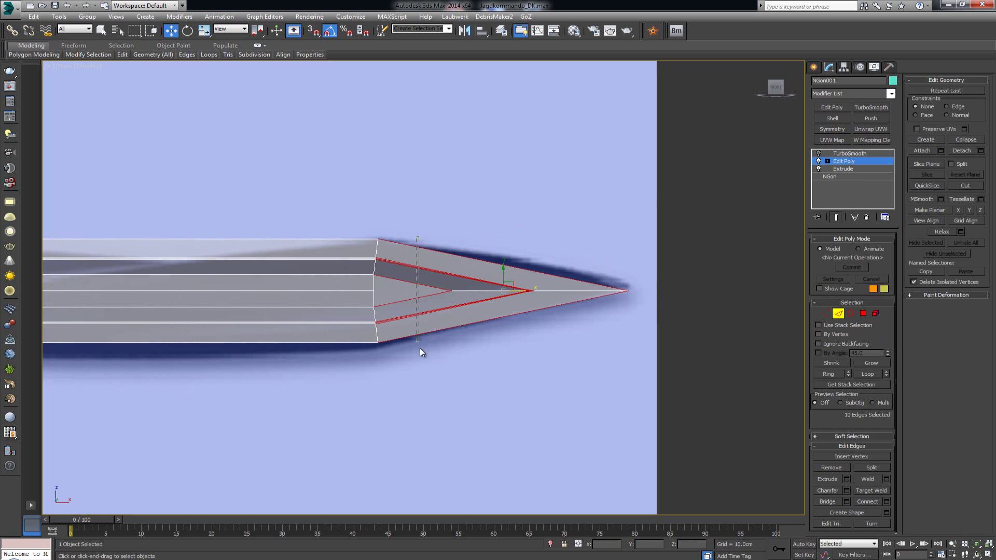
pyautogui.click(412, 303)
pyautogui.click(886, 501)
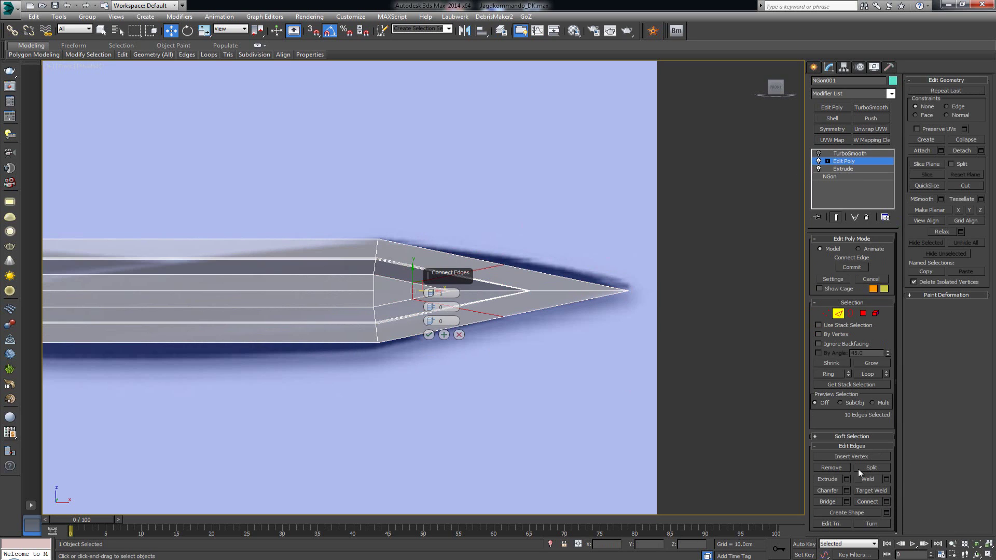
pyautogui.click(430, 334)
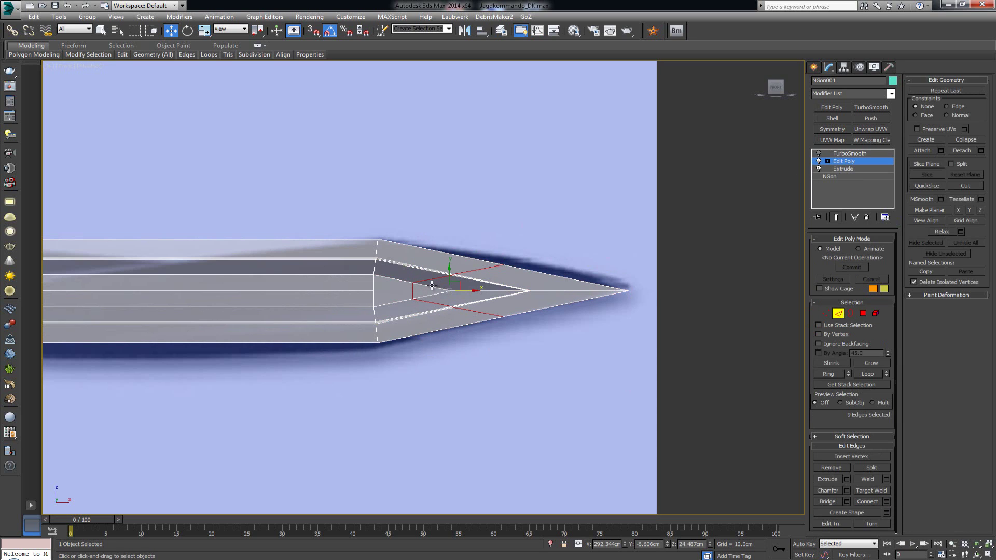
# Select the three outermost edges meeting at the blade tip and connect them with 1 segment.
pyautogui.moveTo(563, 275); pyautogui.dragTo(568, 326)
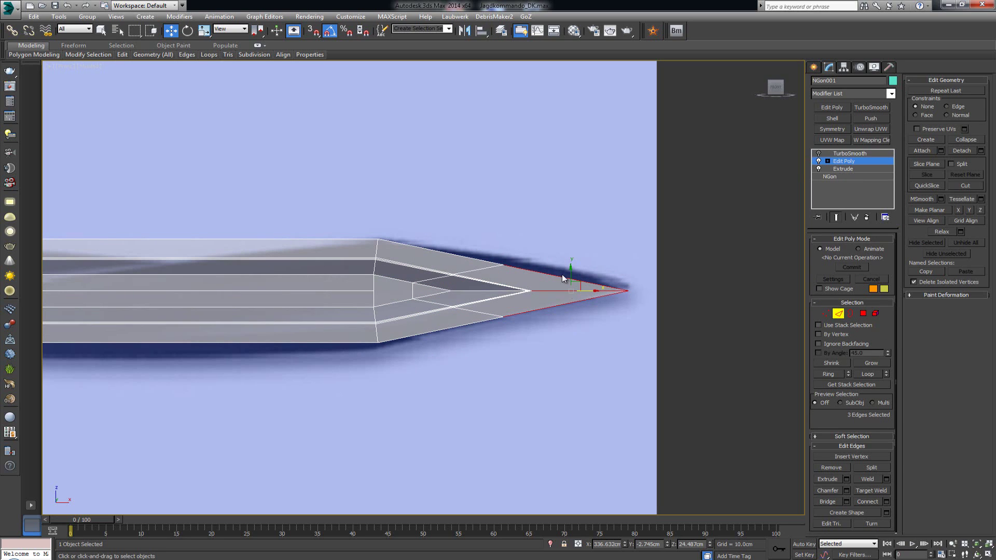
pyautogui.click(886, 501)
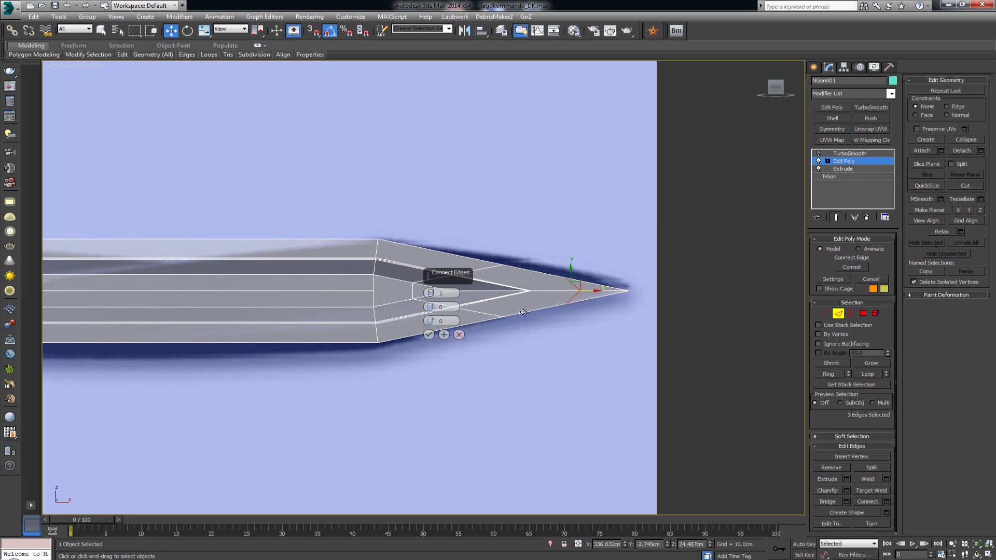
pyautogui.click(429, 335)
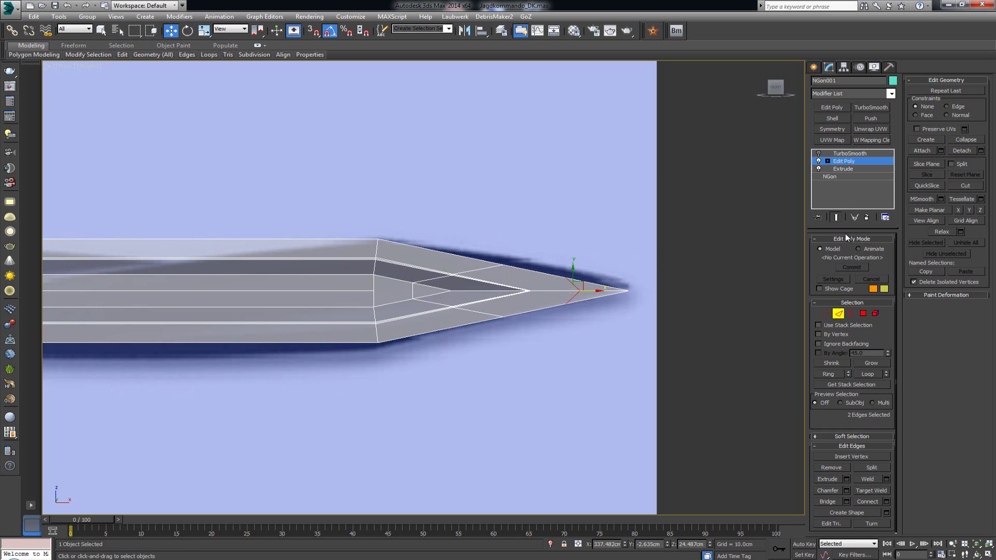
# Leave edge editing, turn TurboSmooth back on and set its iterations to 2.
pyautogui.click(833, 177)
pyautogui.click(819, 153)
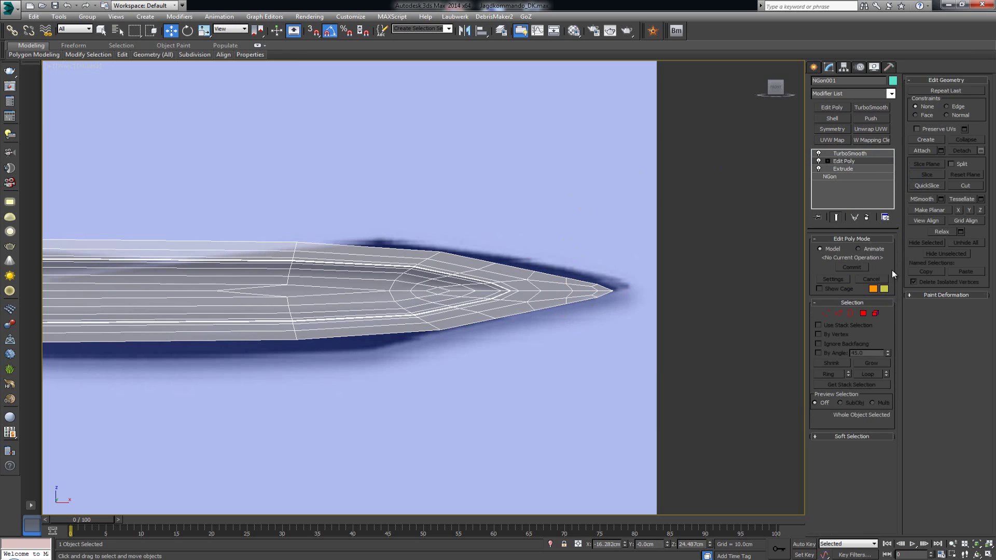
pyautogui.click(851, 155)
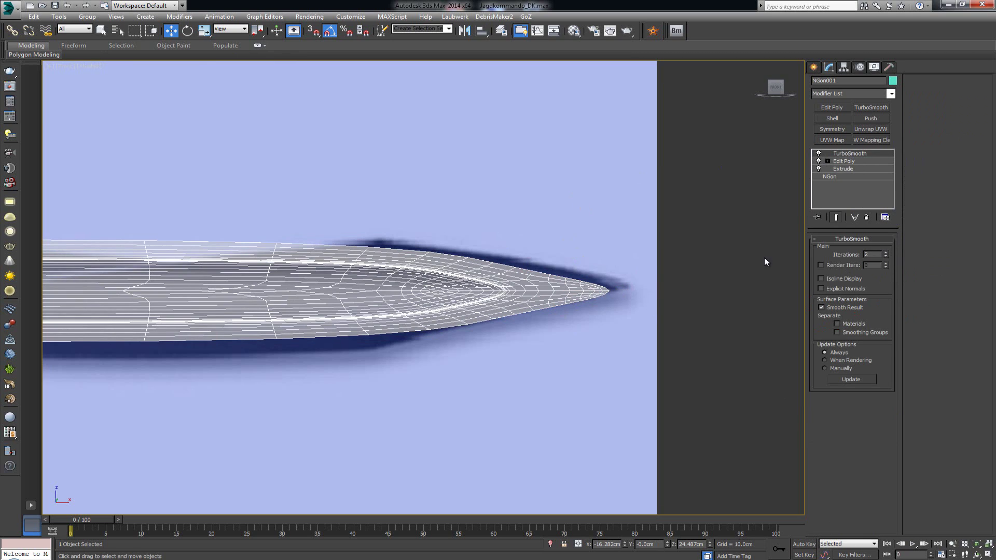
# Check the smoothed blade side against the reference image without its selection highlight, and remove its TurboSmooth modifier.
pyautogui.click(496, 233)
pyautogui.scroll(-5, 496, 233)
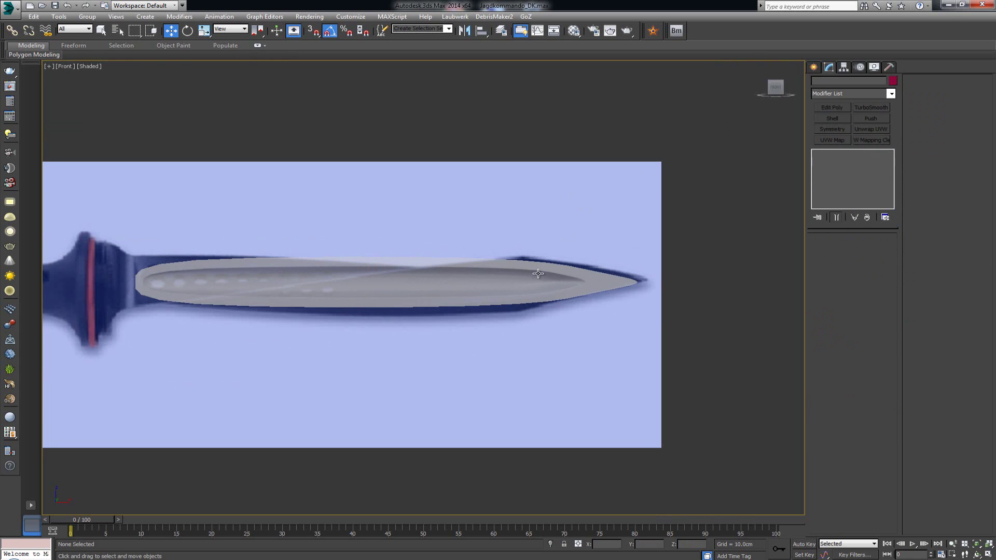
pyautogui.click(605, 277)
pyautogui.scroll(3, 491, 277)
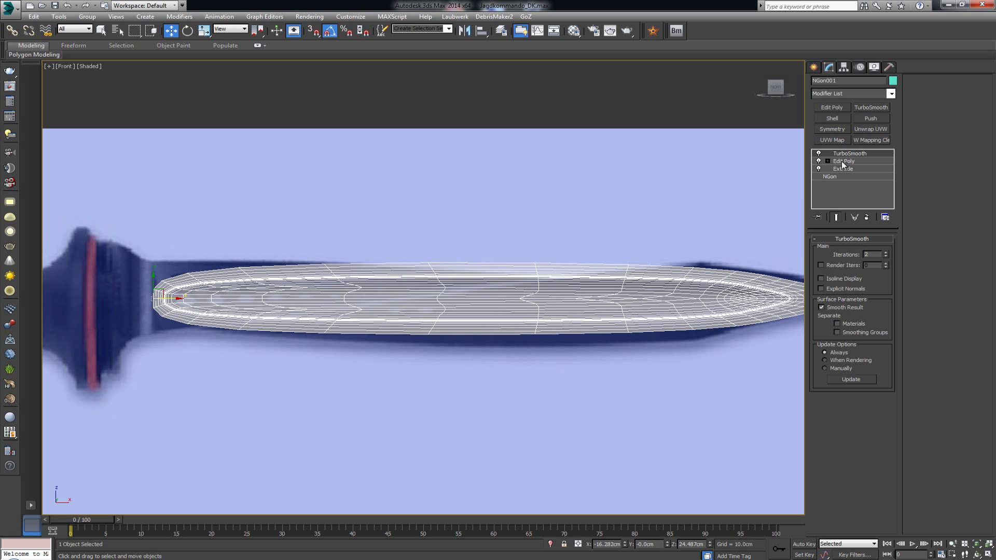
pyautogui.click(866, 217)
pyautogui.scroll(4, 307, 260)
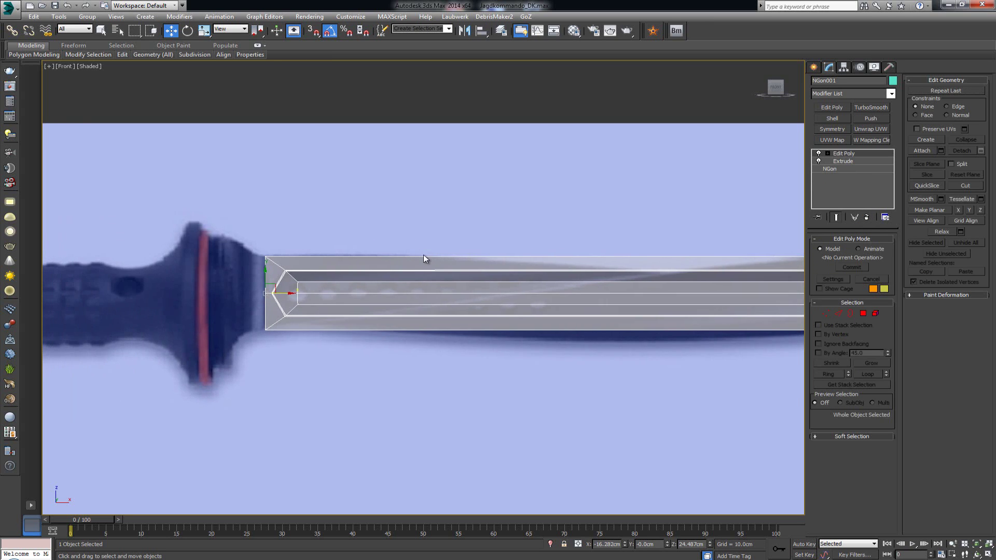
pyautogui.scroll(3, 330, 250)
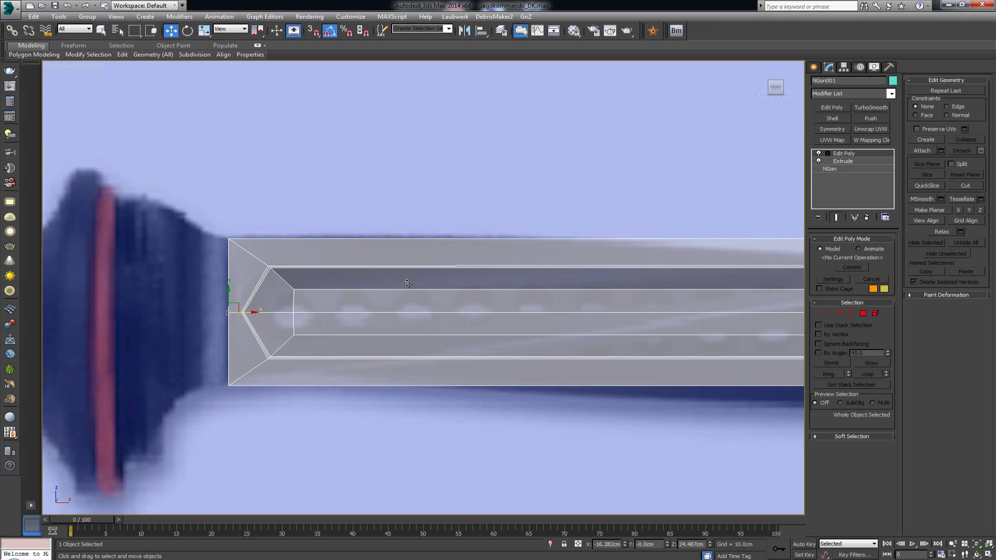
pyautogui.moveTo(407, 283); pyautogui.dragTo(326, 237, button='middle')
pyautogui.scroll(-3, 326, 237)
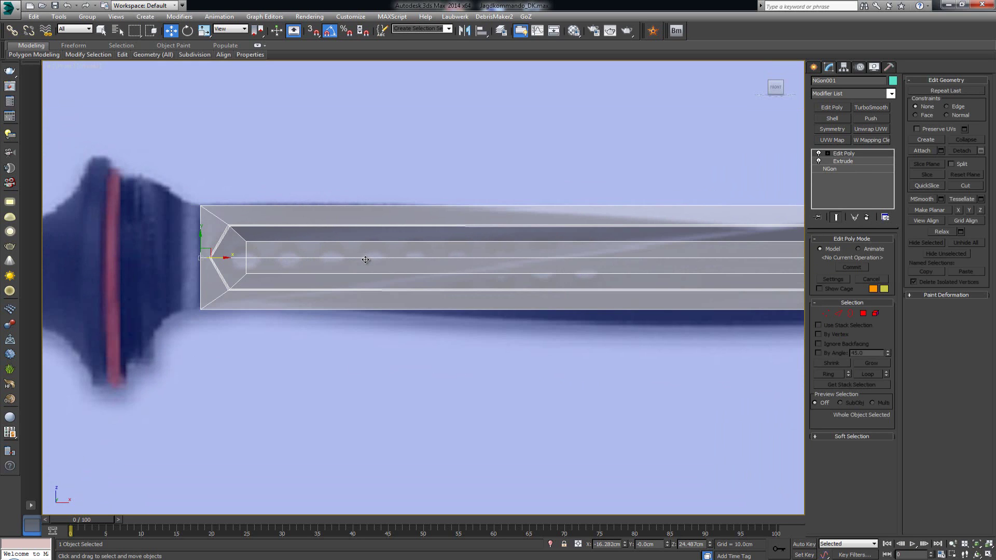
pyautogui.scroll(2, 353, 254)
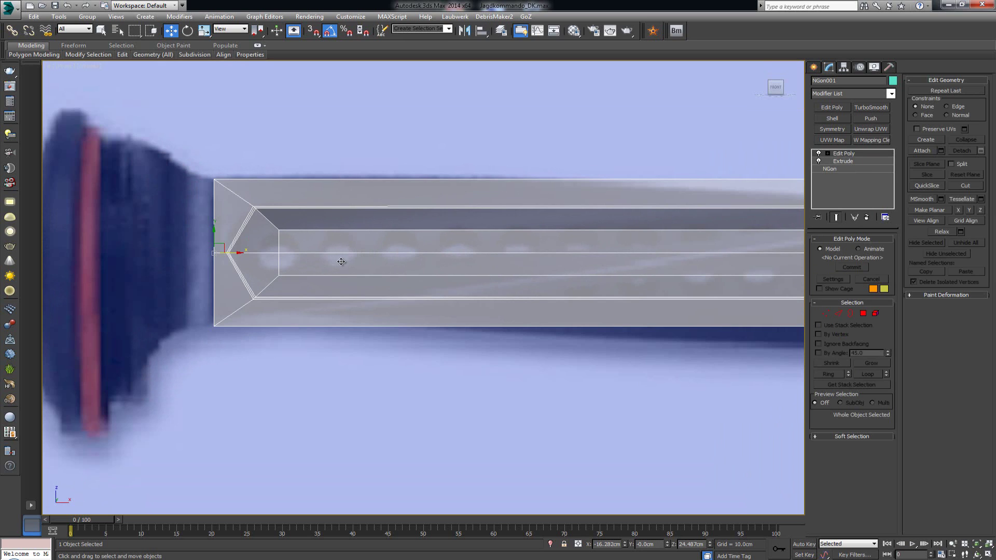
pyautogui.hotkey('alt', 's')
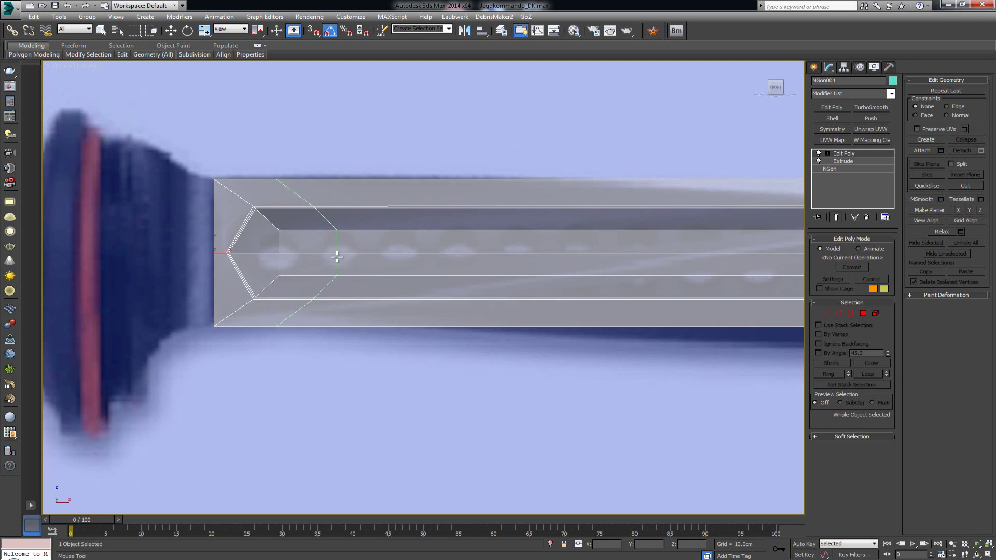
pyautogui.press('w')
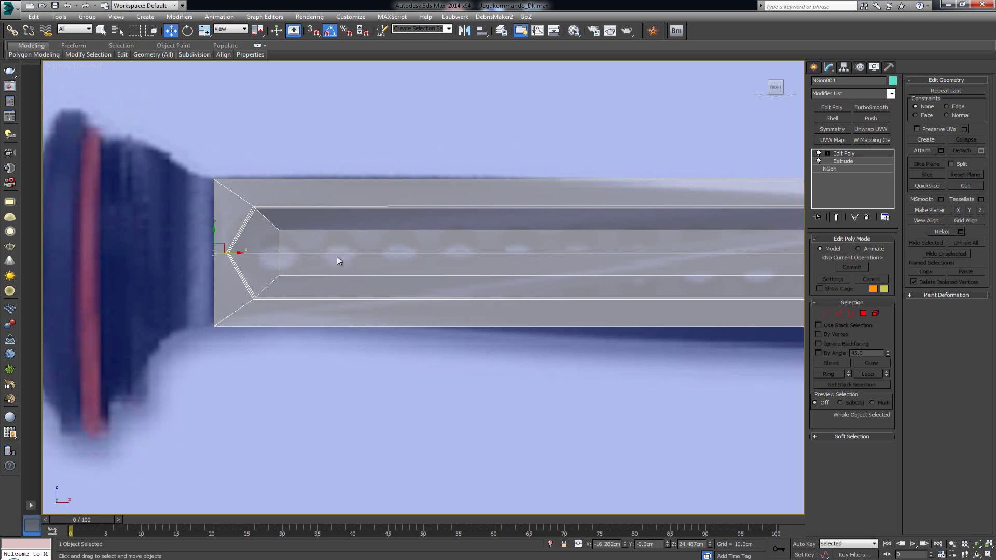
pyautogui.click(927, 185)
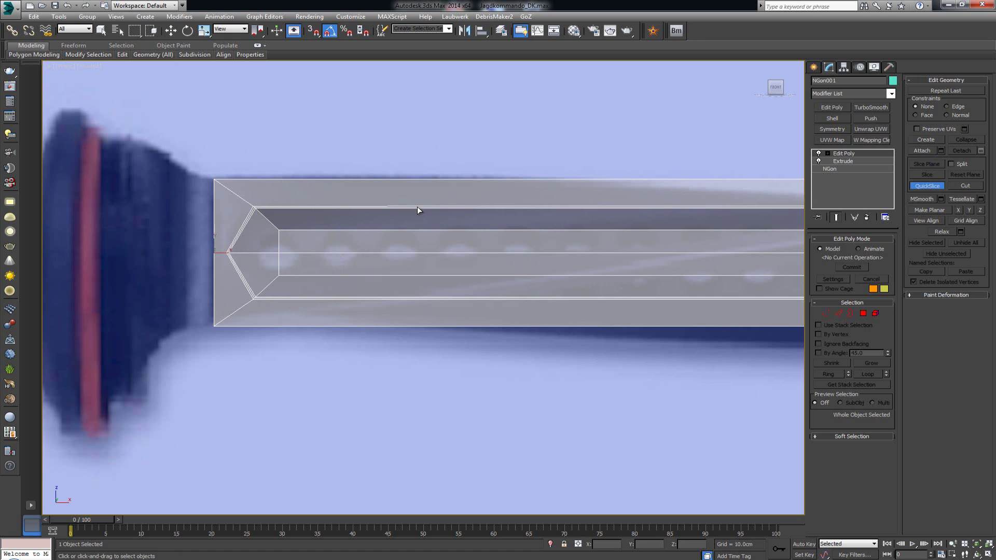
pyautogui.scroll(-5, 419, 210)
pyautogui.scroll(5, 418, 208)
pyautogui.press('w')
# Insert an edge loop with SwiftLoop across the blade side at the reference's second hole from the handle.
pyautogui.hotkey('alt', 's')
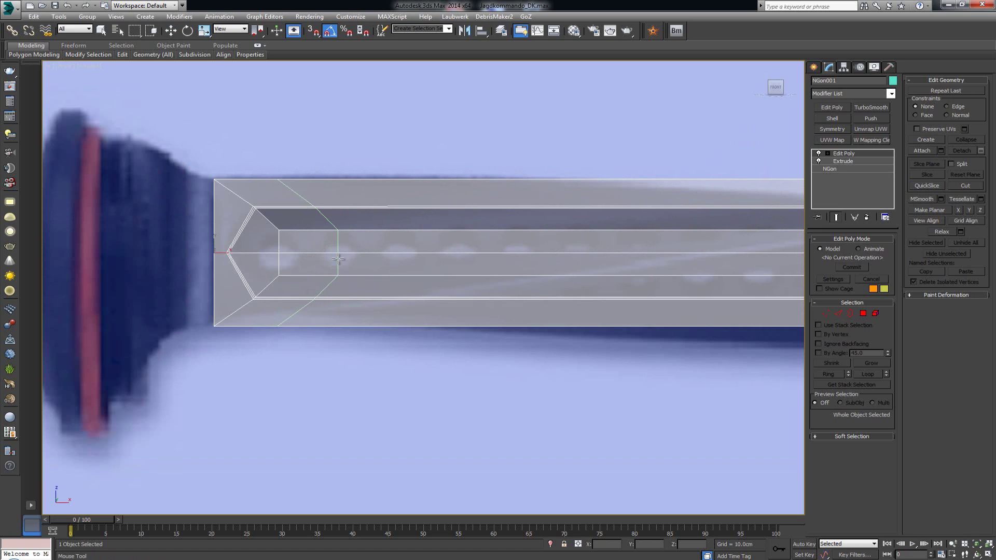
pyautogui.click(338, 259)
pyautogui.rightClick(342, 254)
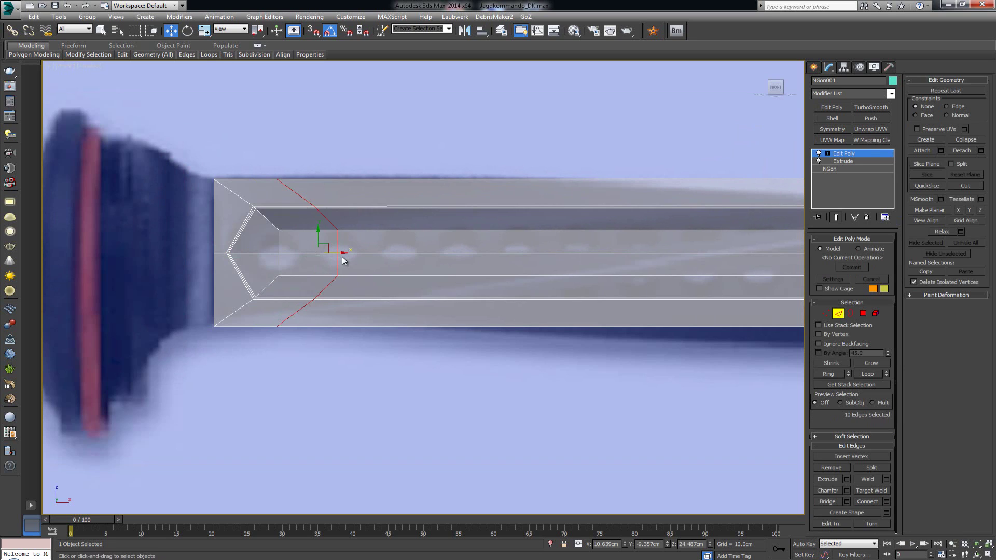
# Scale the new edge loop flat along the blade's length and move it about 5.1 cm toward the tip onto the second hole.
pyautogui.press('r')
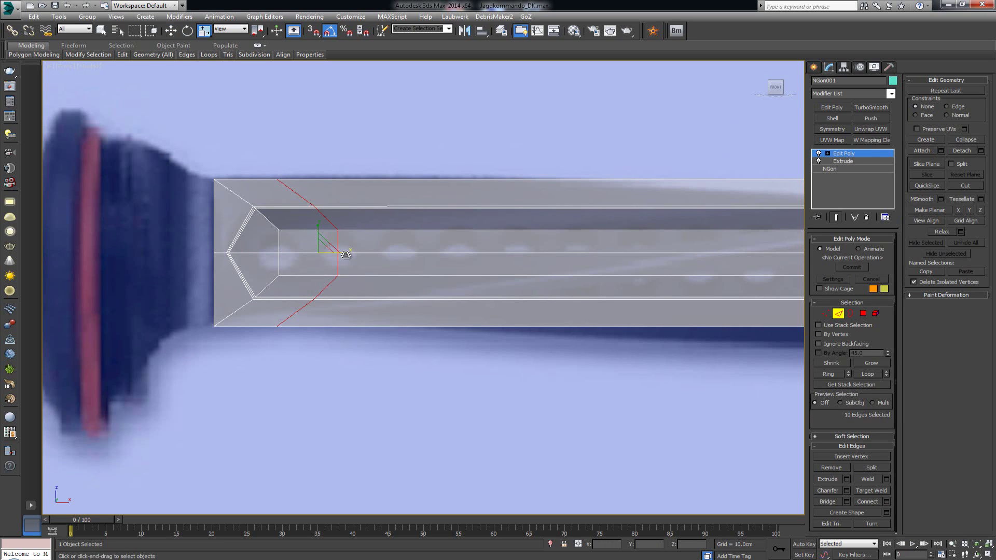
pyautogui.moveTo(346, 255); pyautogui.dragTo(351, 224)
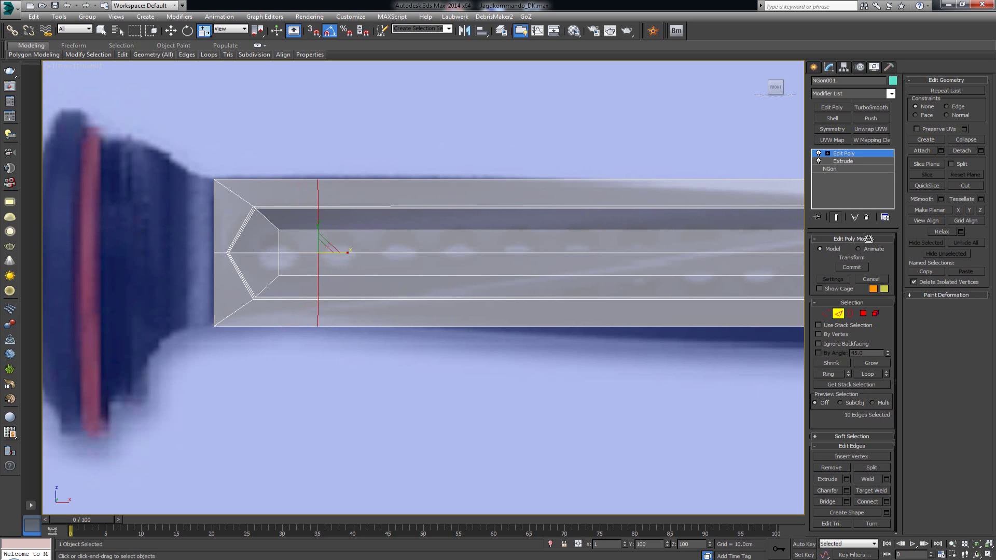
pyautogui.press('w')
pyautogui.moveTo(341, 252); pyautogui.dragTo(362, 254)
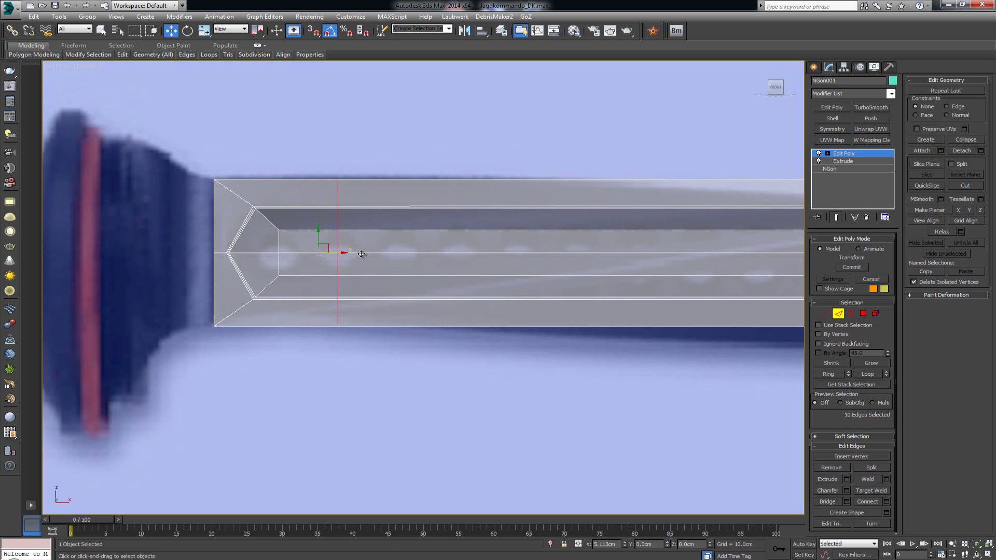
# Insert eight more edge loops with SwiftLoop across the blade side, one at each remaining hole and one beyond the last hole.
pyautogui.click(396, 247)
pyautogui.hotkey('alt', 's')
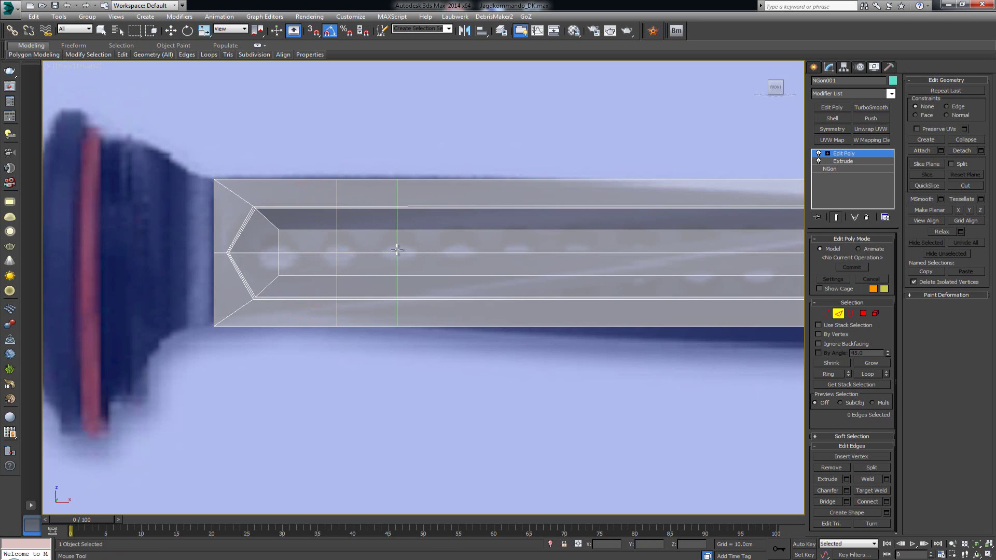
pyautogui.click(397, 250)
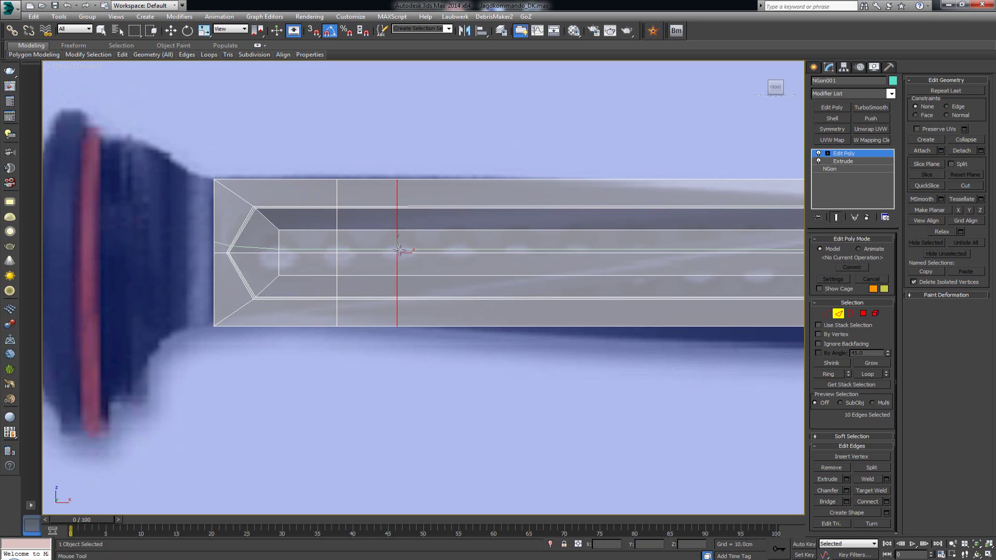
pyautogui.click(457, 254)
pyautogui.click(518, 254)
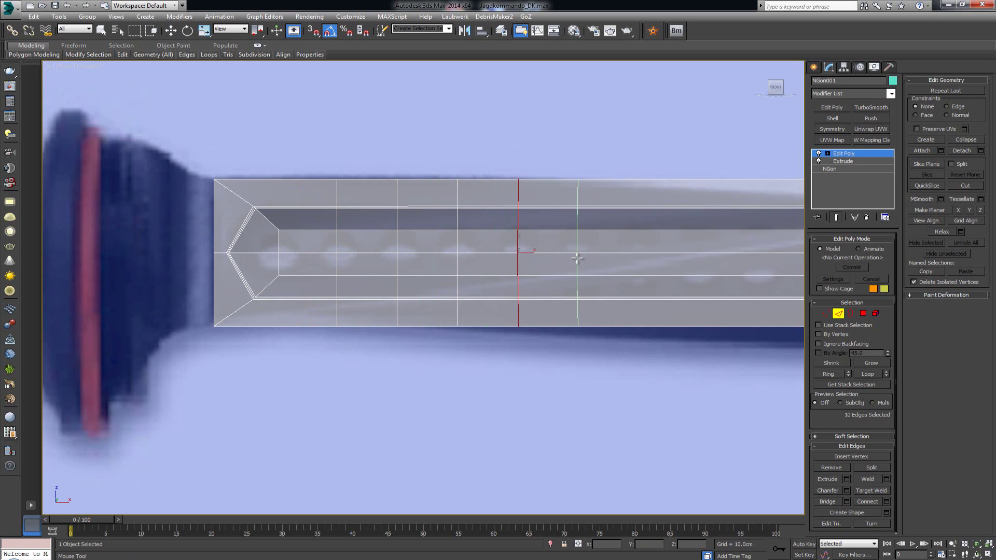
pyautogui.click(578, 258)
pyautogui.moveTo(578, 258); pyautogui.dragTo(425, 254, button='middle')
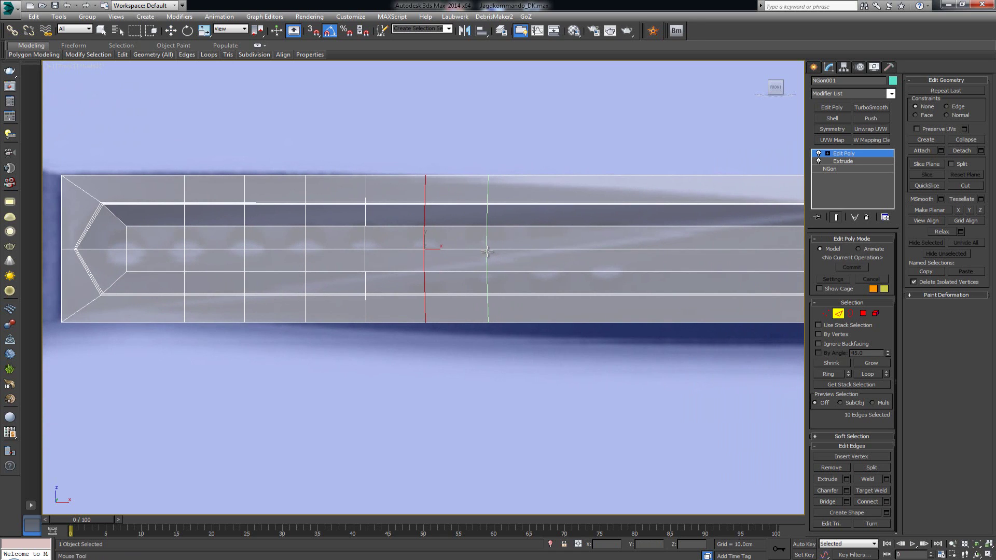
pyautogui.click(487, 253)
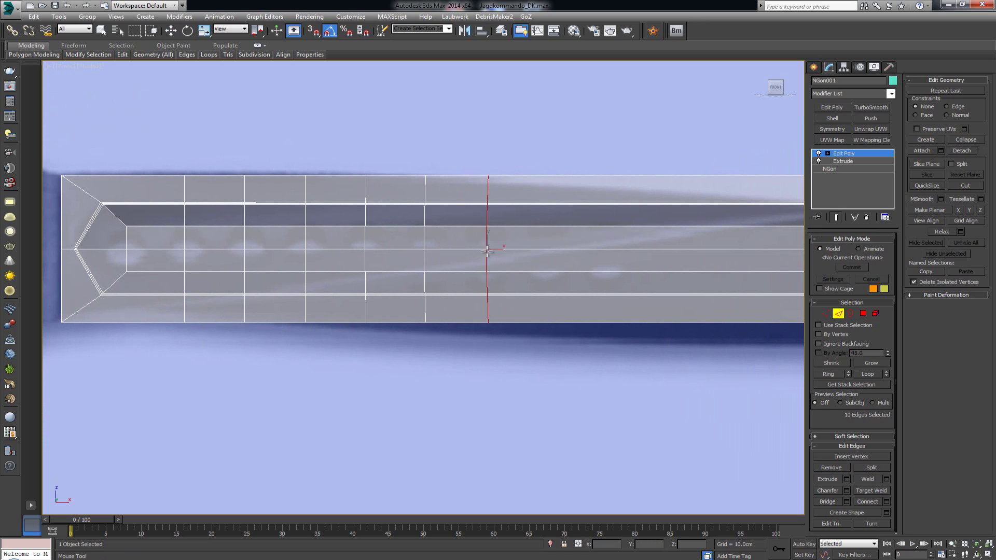
pyautogui.click(544, 253)
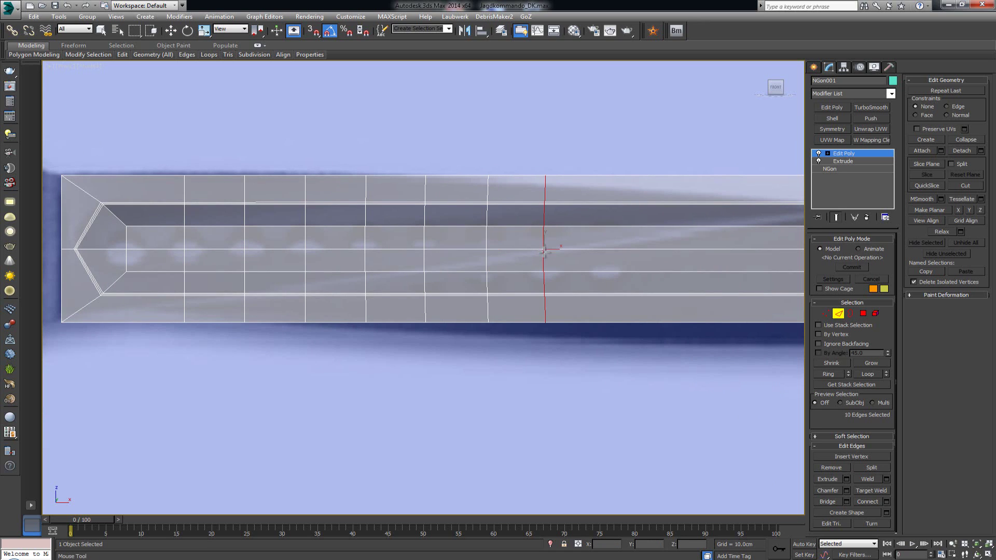
pyautogui.click(607, 256)
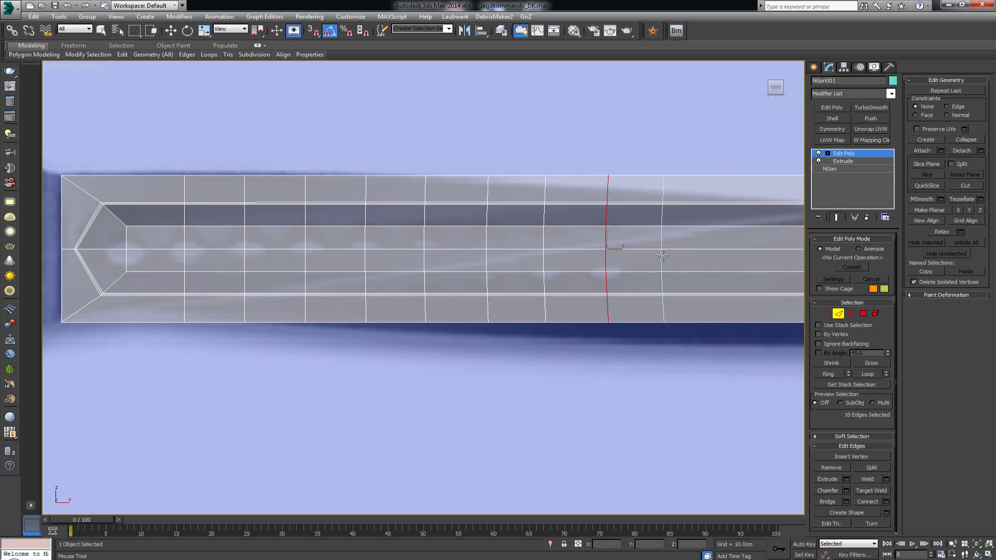
pyautogui.click(661, 255)
pyautogui.press('w')
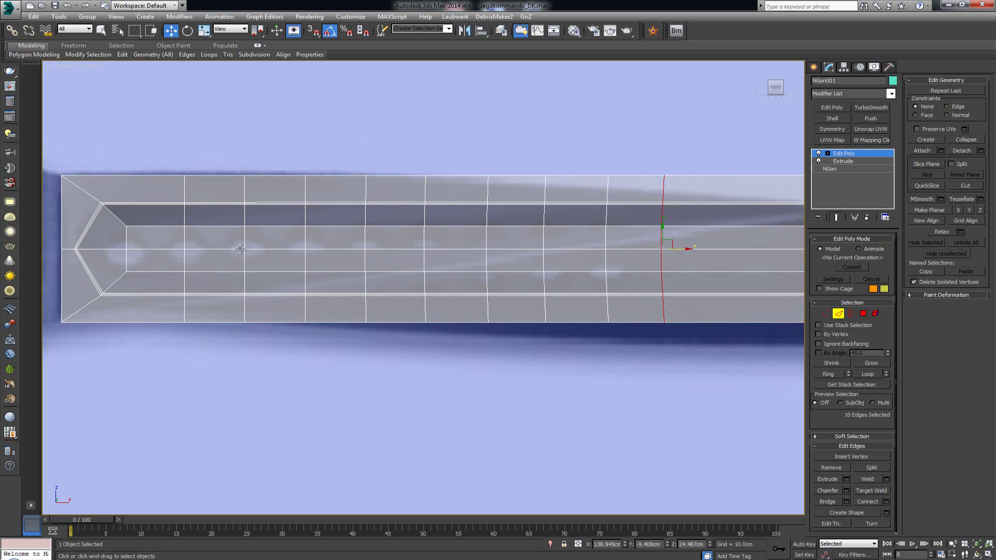
# Select the nine centre-line vertices of the groove at the hole positions and chamfer them by 5.225 cm.
pyautogui.scroll(3, 240, 249)
pyautogui.press('1')
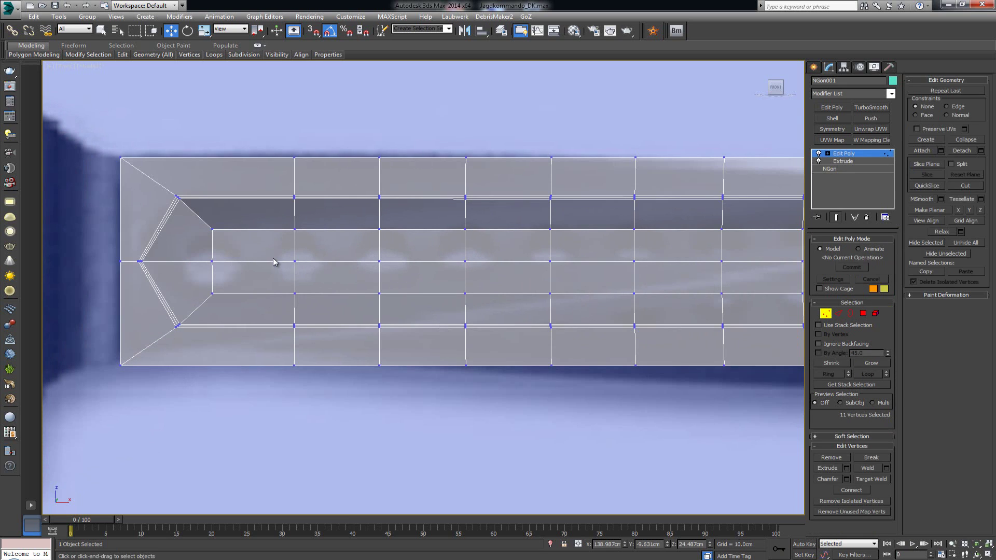
pyautogui.click(274, 261)
pyautogui.scroll(-2, 276, 257)
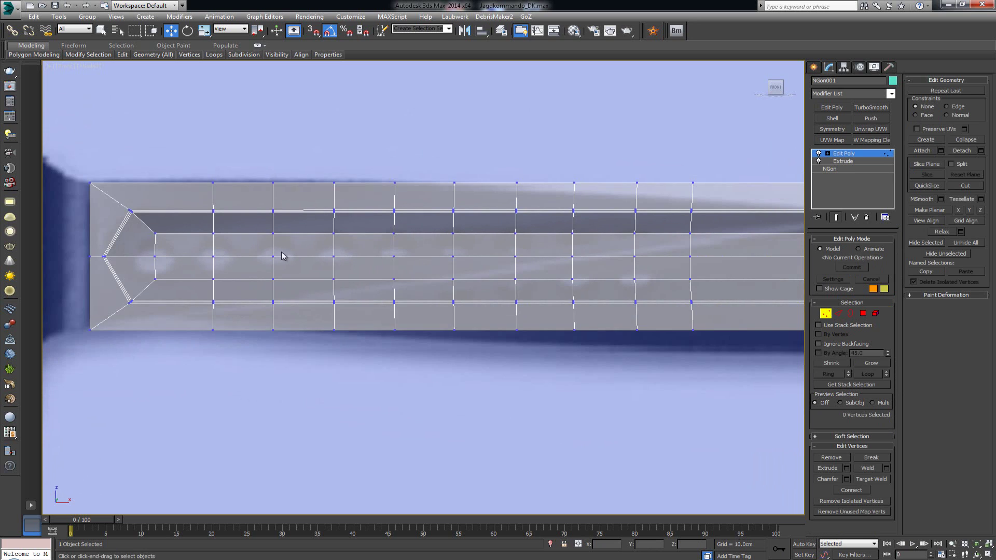
pyautogui.moveTo(333, 253); pyautogui.dragTo(267, 262, button='middle')
pyautogui.scroll(-2, 267, 264)
pyautogui.moveTo(126, 256); pyautogui.dragTo(229, 257, button='middle')
pyautogui.scroll(4, 229, 257)
pyautogui.click(260, 274)
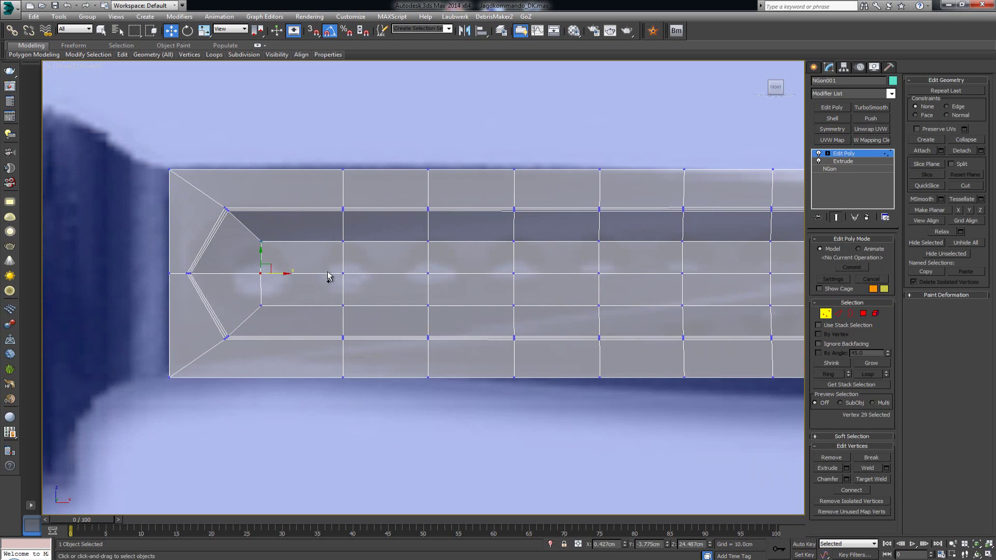
pyautogui.keyDown('ctrl'); pyautogui.moveTo(329, 268); pyautogui.dragTo(525, 283); pyautogui.keyUp('ctrl')
pyautogui.keyDown('ctrl'); pyautogui.moveTo(574, 263); pyautogui.dragTo(612, 280); pyautogui.keyUp('ctrl')
pyautogui.keyDown('ctrl'); pyautogui.moveTo(664, 264); pyautogui.dragTo(711, 282); pyautogui.keyUp('ctrl')
pyautogui.moveTo(702, 278); pyautogui.dragTo(504, 279, button='middle')
pyautogui.keyDown('ctrl'); pyautogui.moveTo(560, 260); pyautogui.dragTo(602, 289); pyautogui.keyUp('ctrl')
pyautogui.keyDown('ctrl'); pyautogui.moveTo(641, 264); pyautogui.dragTo(696, 279); pyautogui.keyUp('ctrl')
pyautogui.keyDown('ctrl'); pyautogui.moveTo(724, 263); pyautogui.dragTo(753, 279); pyautogui.keyUp('ctrl')
pyautogui.moveTo(746, 280); pyautogui.dragTo(568, 285, button='middle')
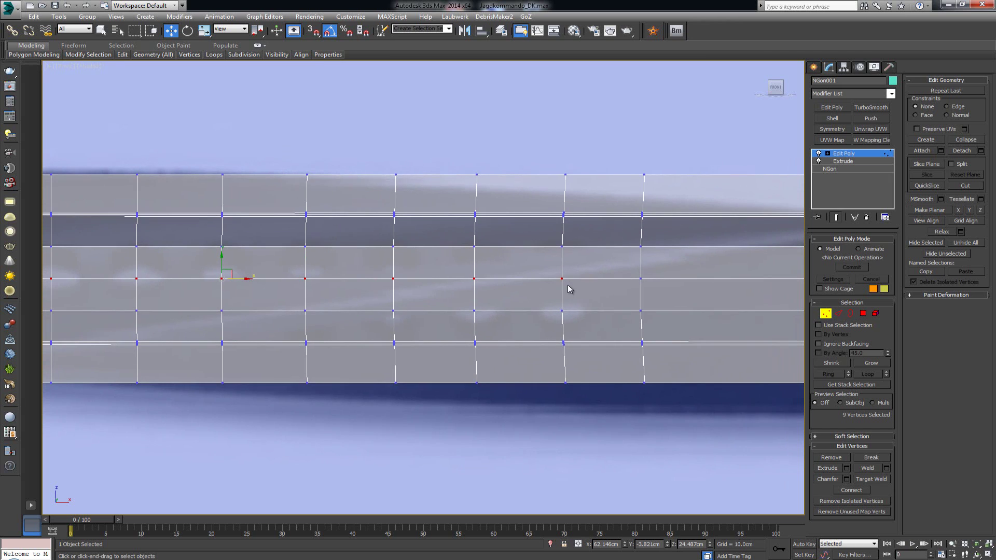
pyautogui.moveTo(289, 286); pyautogui.dragTo(649, 293, button='middle')
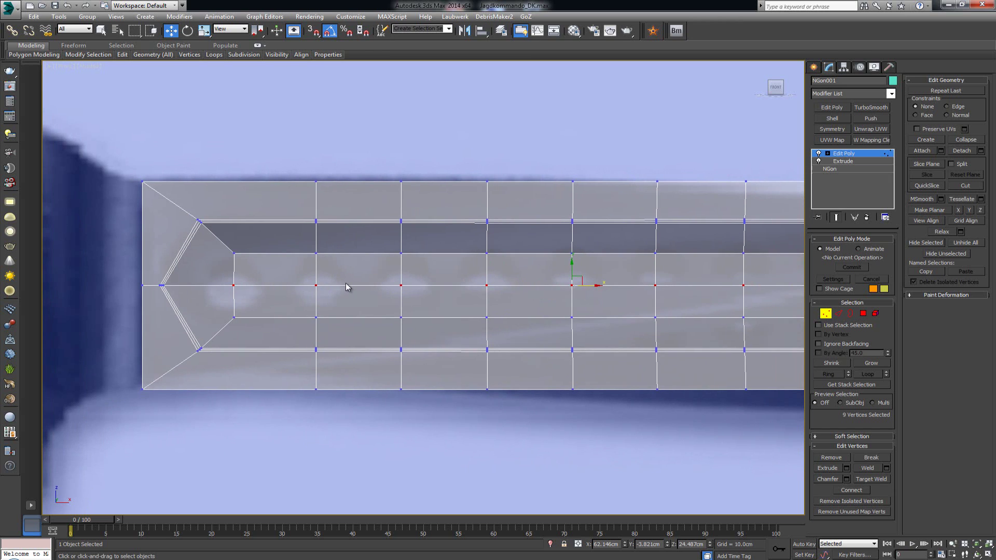
pyautogui.moveTo(346, 286); pyautogui.dragTo(415, 283, button='middle')
pyautogui.scroll(2, 336, 289)
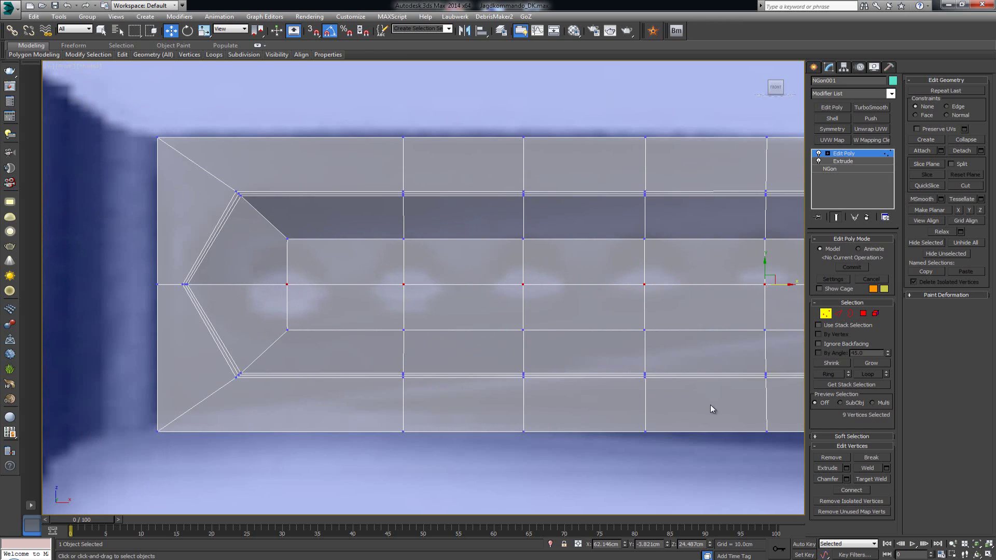
pyautogui.click(847, 480)
pyautogui.moveTo(430, 296); pyautogui.dragTo(429, 257)
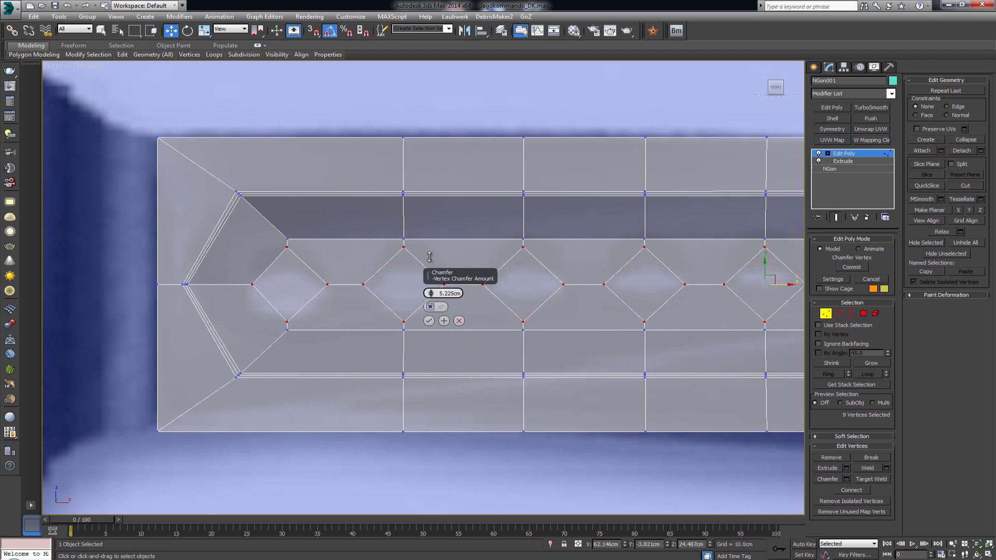
pyautogui.click(429, 321)
pyautogui.click(510, 452)
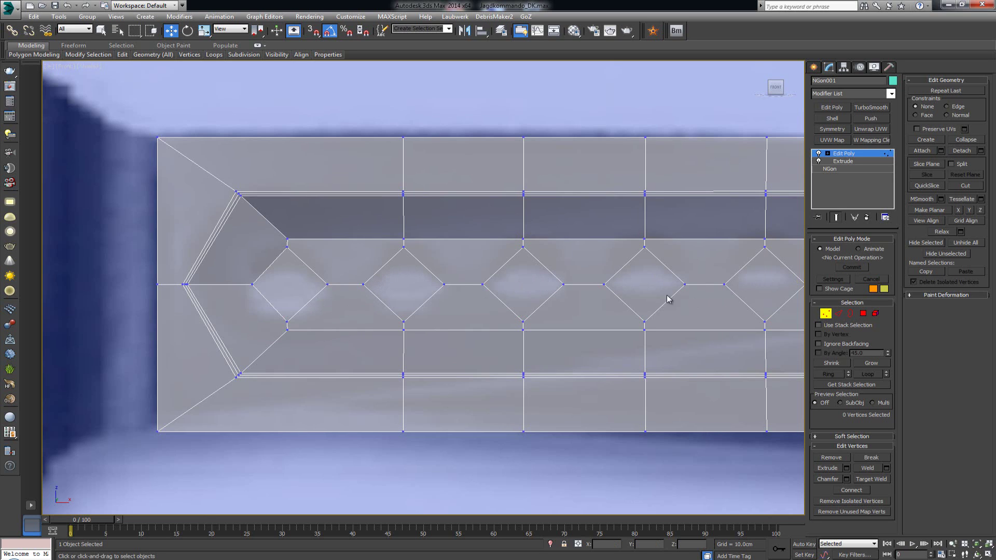
# Connect the lengthwise edges between the first and second diamond outlines from the handle with one segment.
pyautogui.moveTo(579, 295); pyautogui.dragTo(500, 289, button='middle')
pyautogui.scroll(-2, 500, 293)
pyautogui.moveTo(584, 303); pyautogui.dragTo(478, 310, button='middle')
pyautogui.scroll(-2, 477, 310)
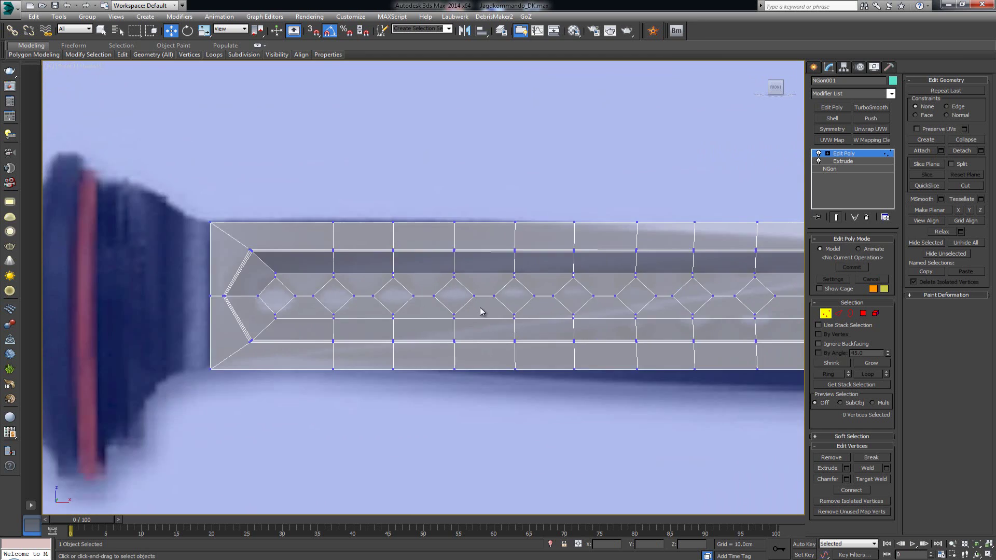
pyautogui.moveTo(346, 305); pyautogui.dragTo(416, 288, button='middle')
pyautogui.scroll(4, 416, 289)
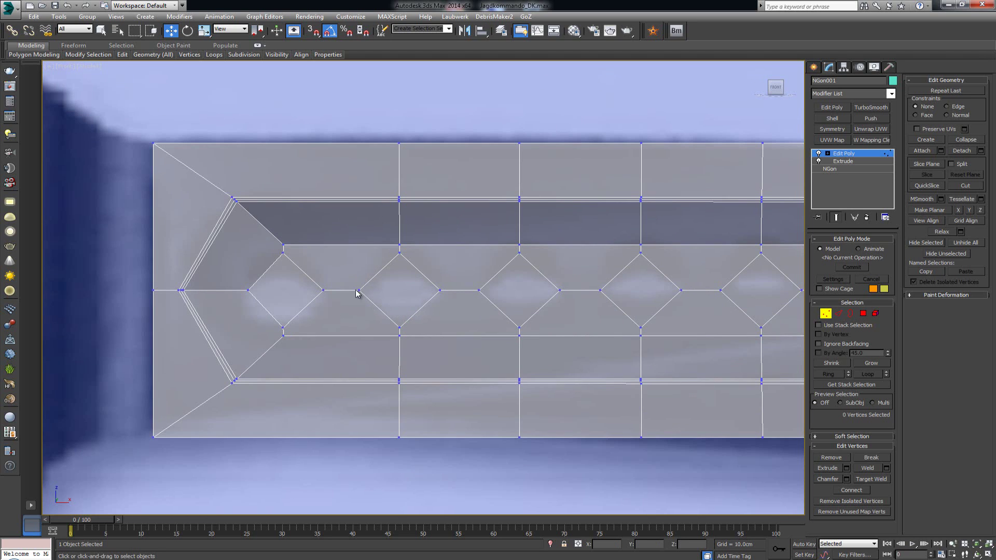
pyautogui.click(838, 314)
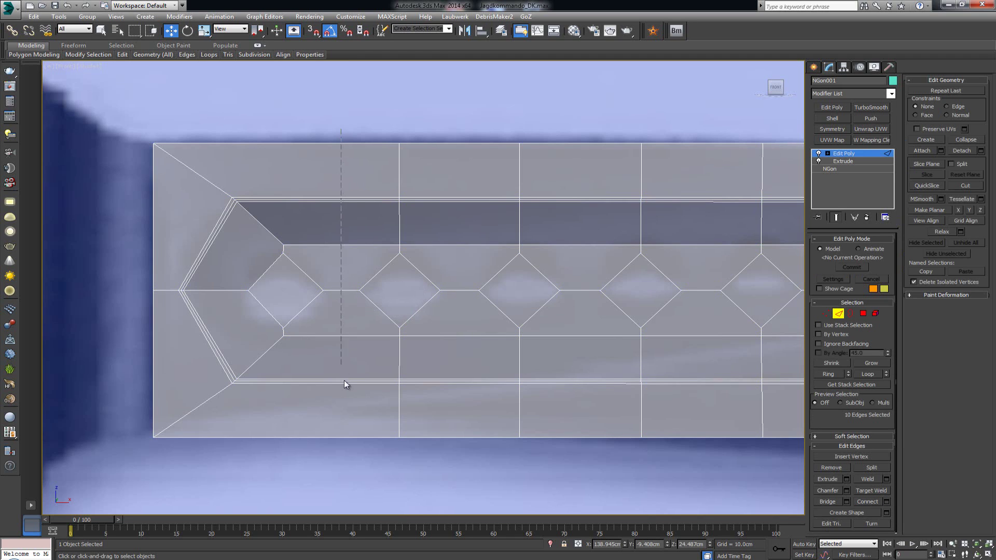
pyautogui.moveTo(342, 467); pyautogui.dragTo(343, 468)
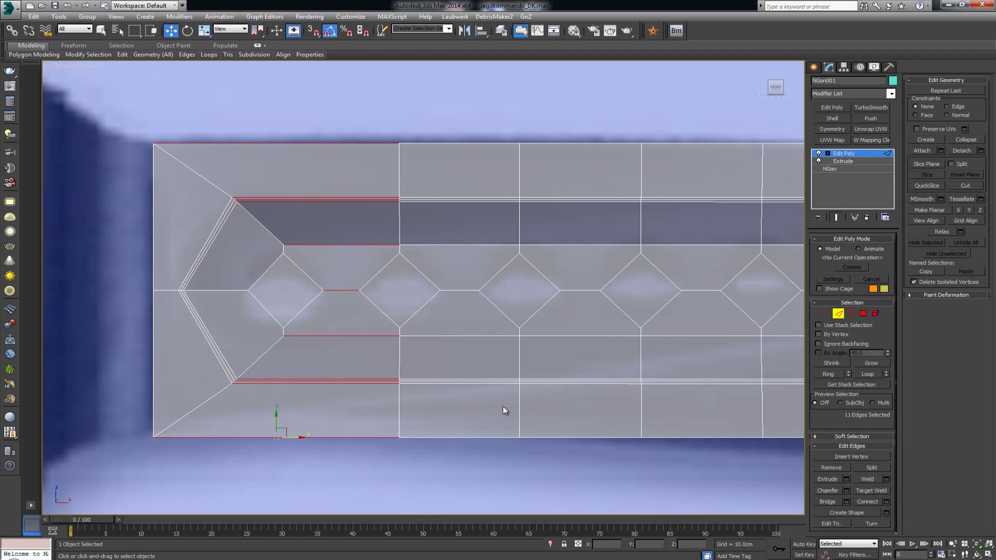
pyautogui.click(887, 501)
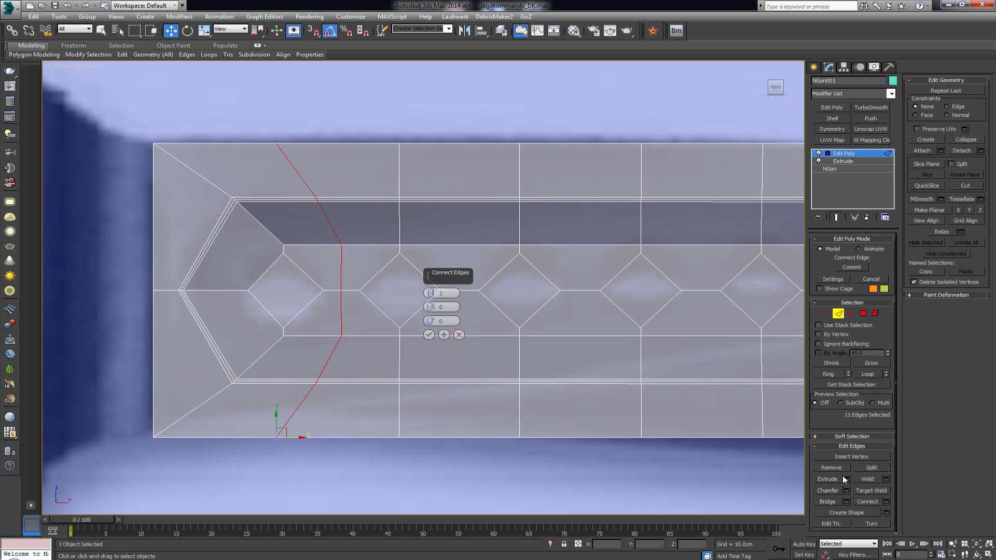
pyautogui.click(428, 335)
# Connect the lengthwise edges with one segment in each of the three gaps between the second and fifth diamond outlines.
pyautogui.moveTo(469, 364); pyautogui.dragTo(465, 455)
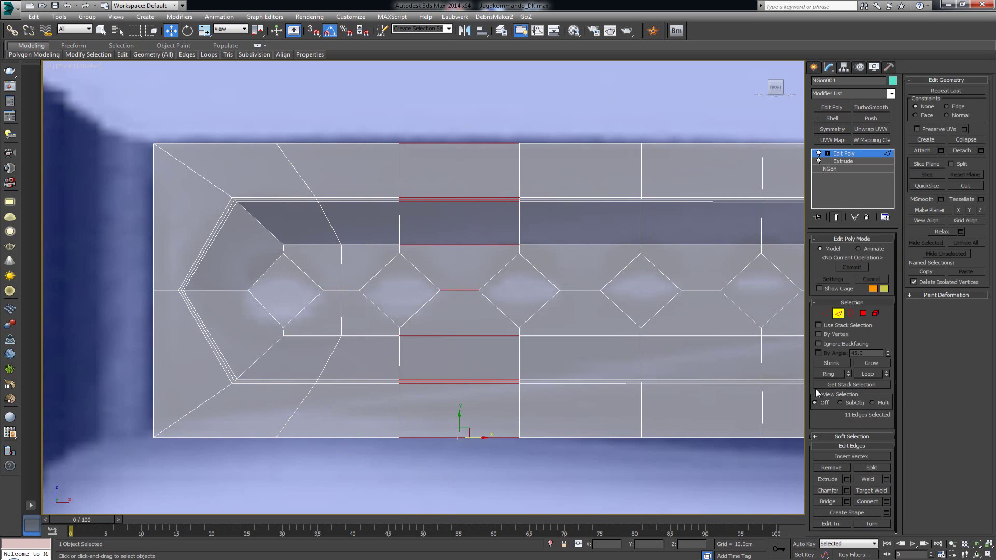
pyautogui.click(867, 501)
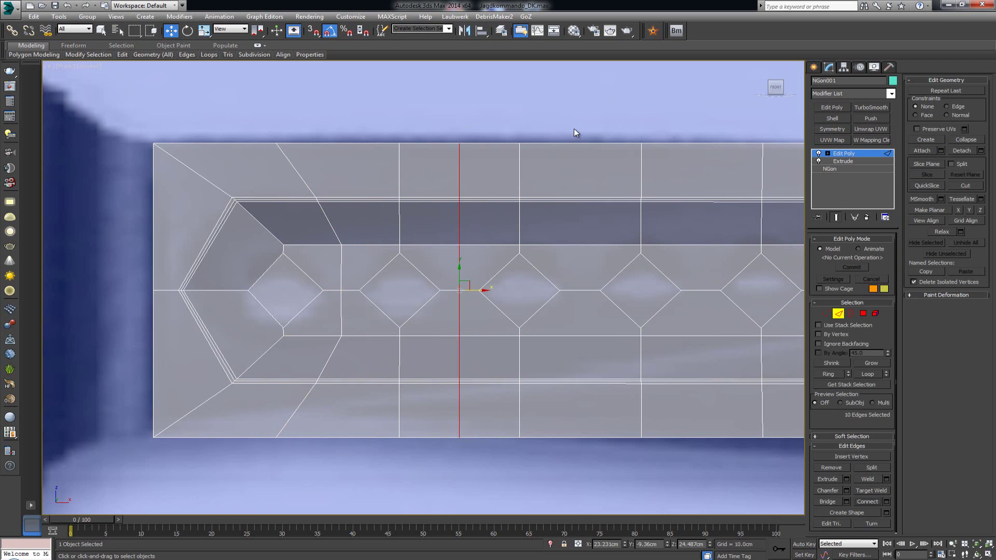
pyautogui.moveTo(611, 449); pyautogui.dragTo(611, 450)
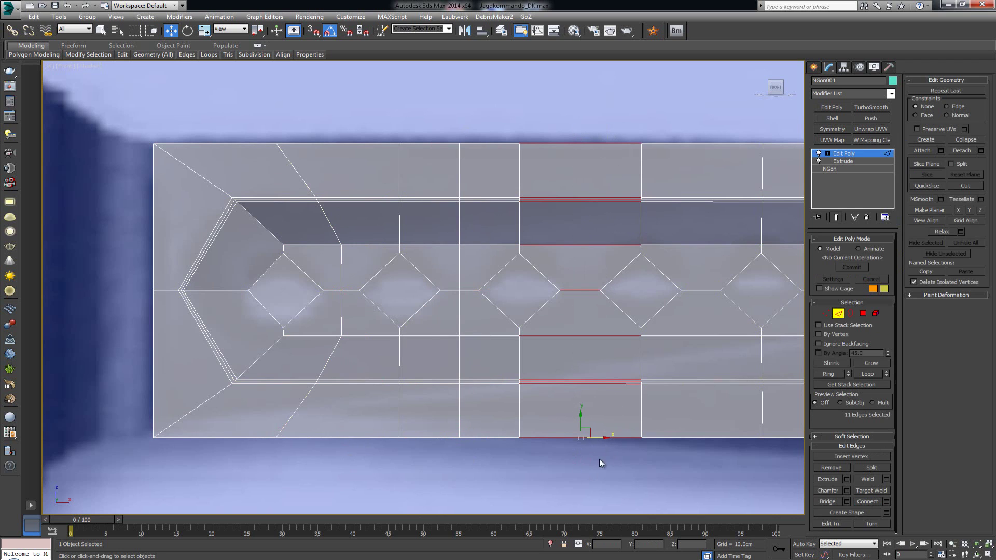
pyautogui.click(867, 501)
pyautogui.moveTo(632, 382); pyautogui.dragTo(446, 383, button='middle')
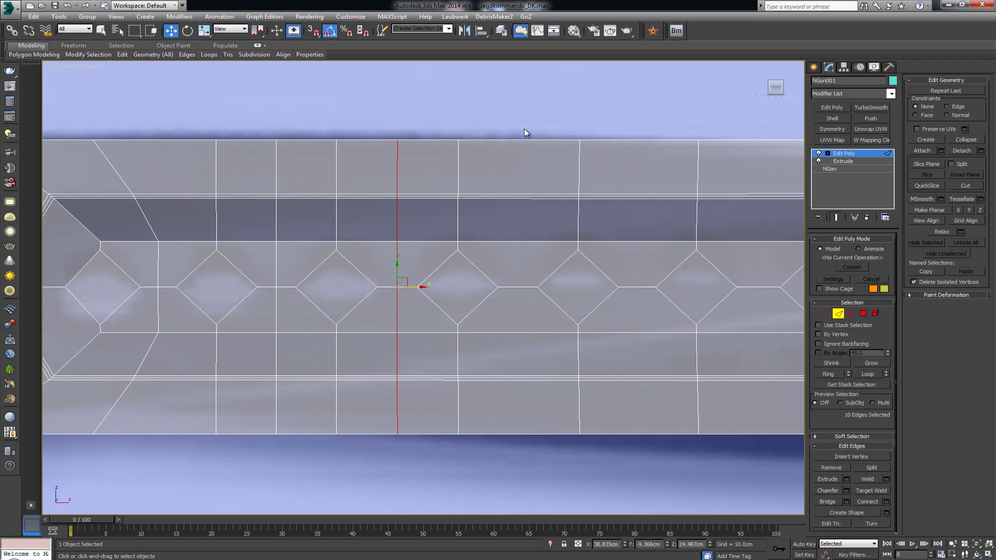
pyautogui.moveTo(518, 395); pyautogui.dragTo(519, 399)
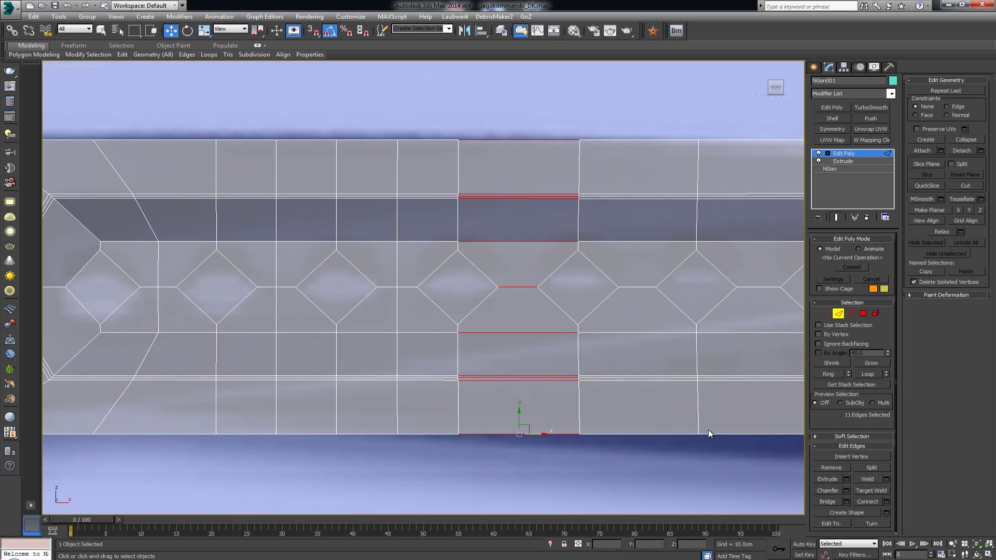
pyautogui.click(873, 503)
# Connect the lengthwise edges with one segment in each of the three gaps between the fifth and eighth diamond outlines.
pyautogui.moveTo(545, 353); pyautogui.dragTo(276, 331, button='middle')
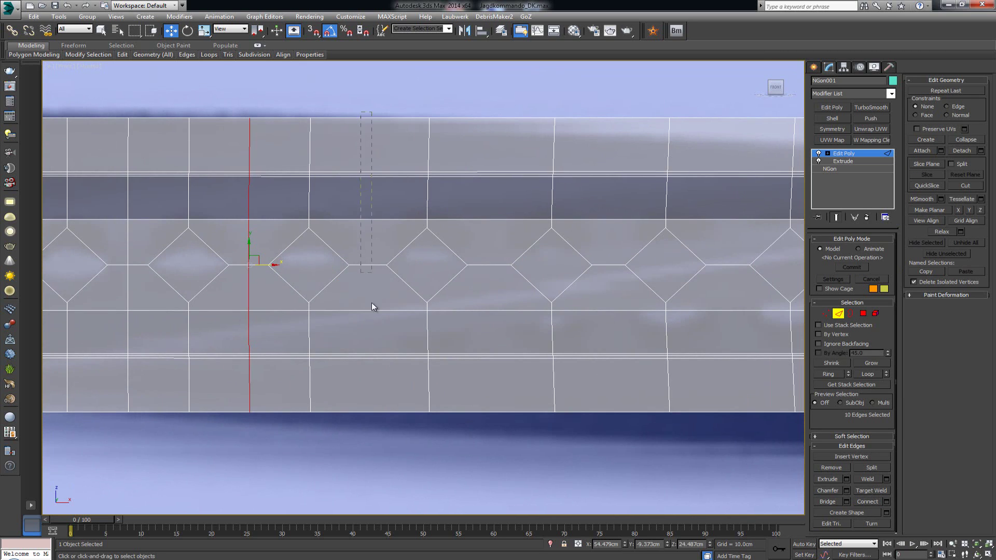
pyautogui.moveTo(380, 426); pyautogui.dragTo(380, 427)
pyautogui.click(867, 502)
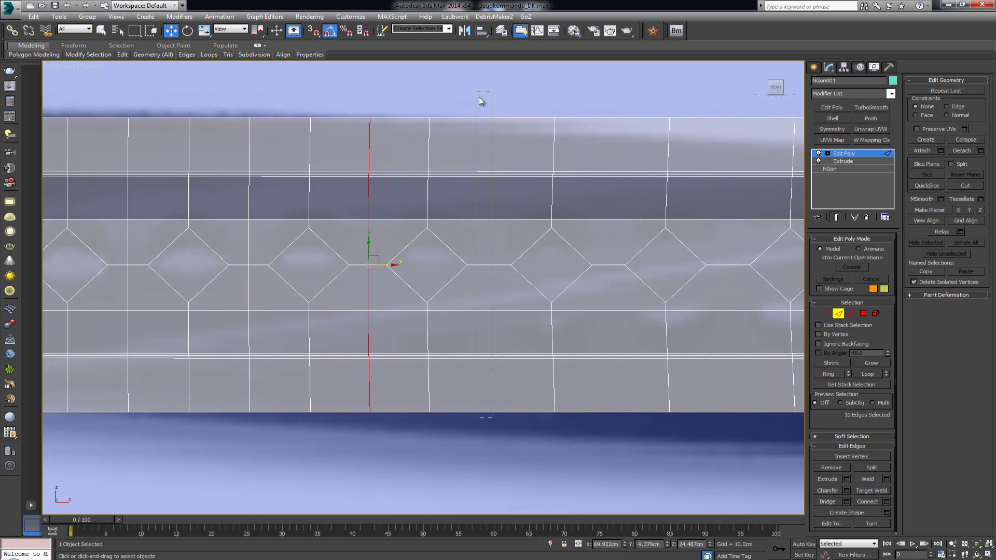
pyautogui.moveTo(478, 96); pyautogui.dragTo(477, 93)
pyautogui.click(867, 501)
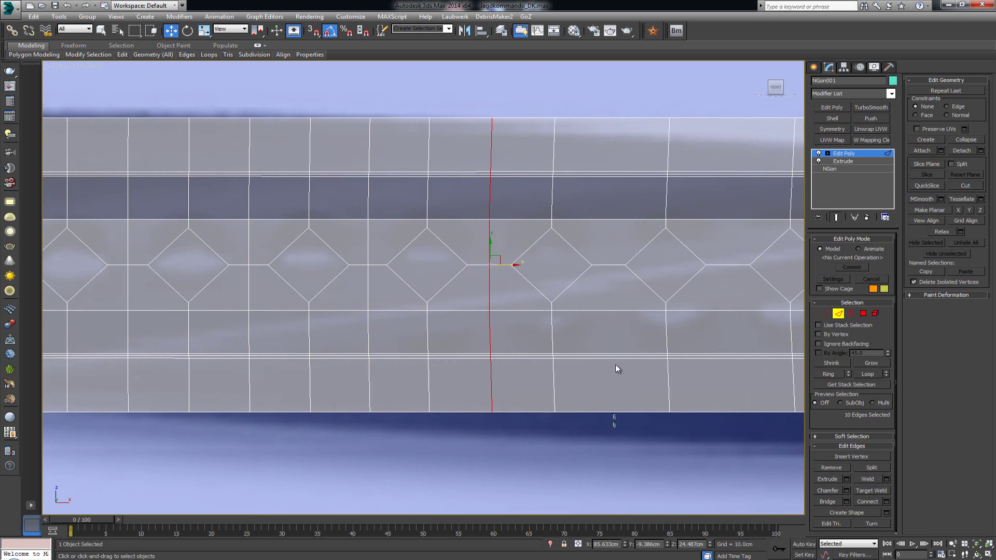
pyautogui.moveTo(615, 364); pyautogui.dragTo(603, 107)
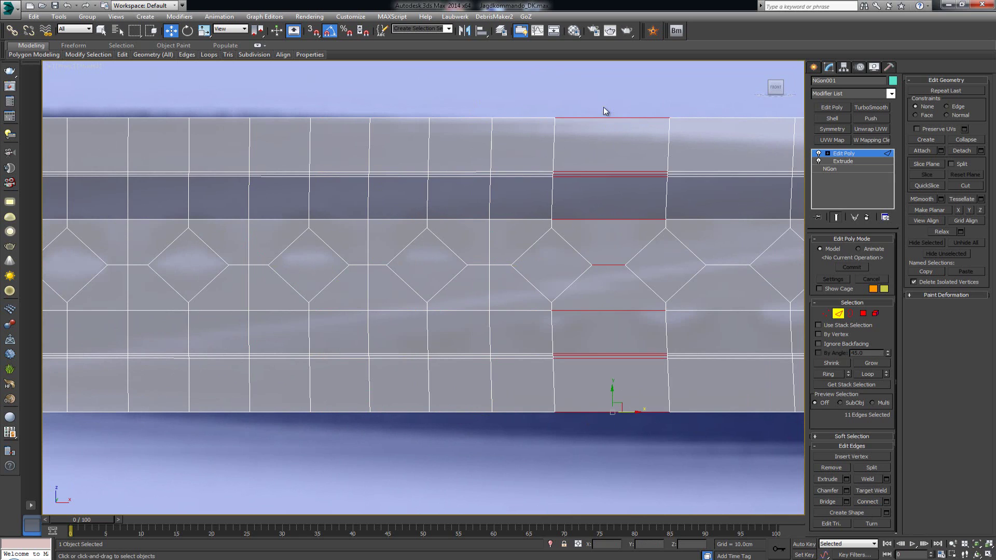
pyautogui.click(864, 499)
# Connect the lengthwise edges between the eighth and ninth diamonds, and between the ninth diamond and the edge loop beyond it.
pyautogui.moveTo(711, 384); pyautogui.dragTo(487, 349, button='middle')
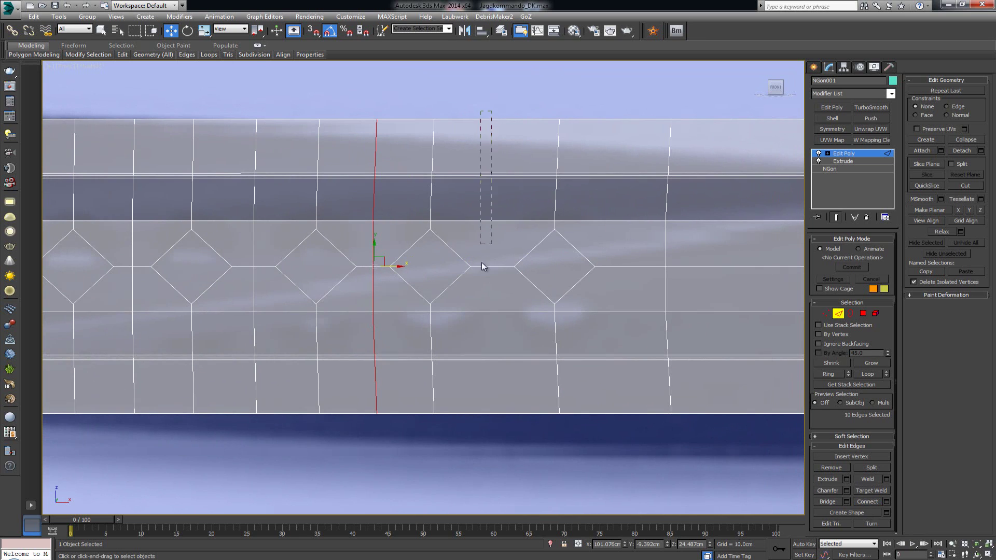
pyautogui.moveTo(487, 436); pyautogui.dragTo(488, 436)
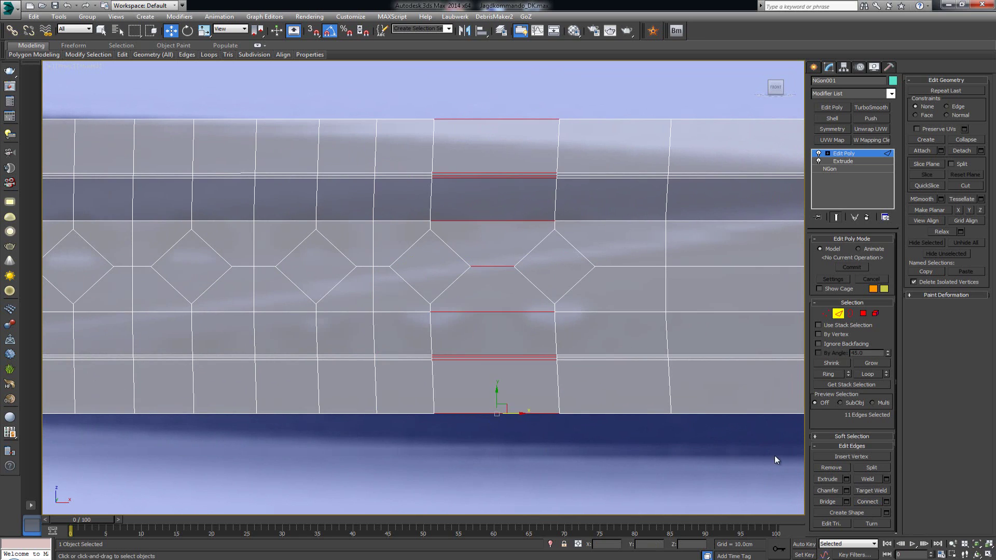
pyautogui.click(868, 500)
pyautogui.moveTo(638, 240); pyautogui.dragTo(629, 457)
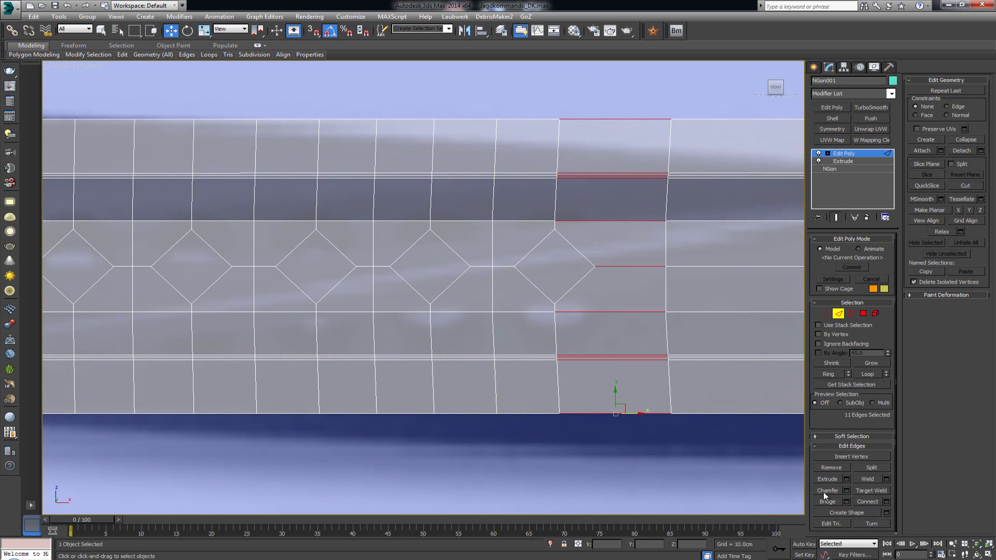
pyautogui.click(863, 501)
pyautogui.click(646, 462)
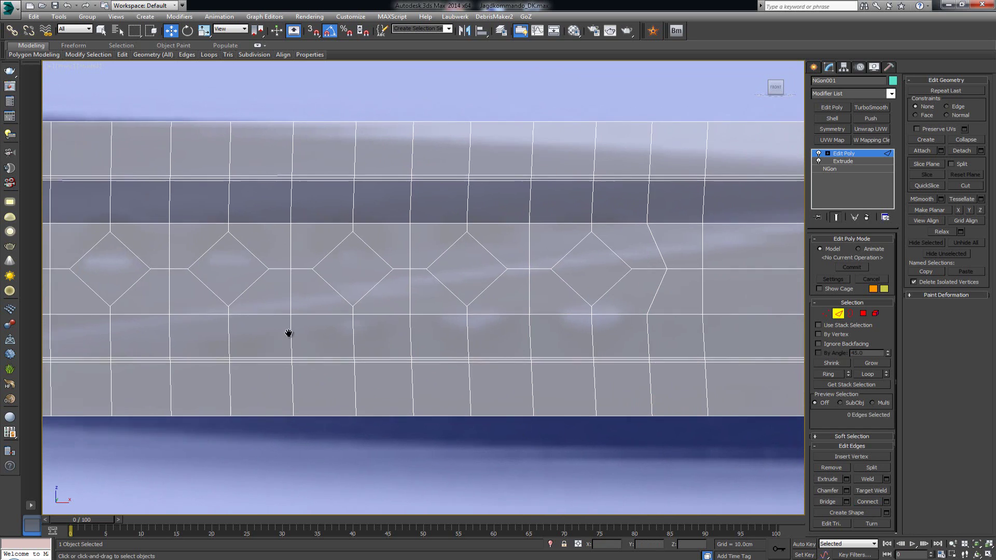
# Cut edges from the lower sides of the first and second diamonds to the groove-edge vertex midway between them.
pyautogui.moveTo(369, 337); pyautogui.dragTo(562, 318, button='middle')
pyautogui.scroll(2, 429, 322)
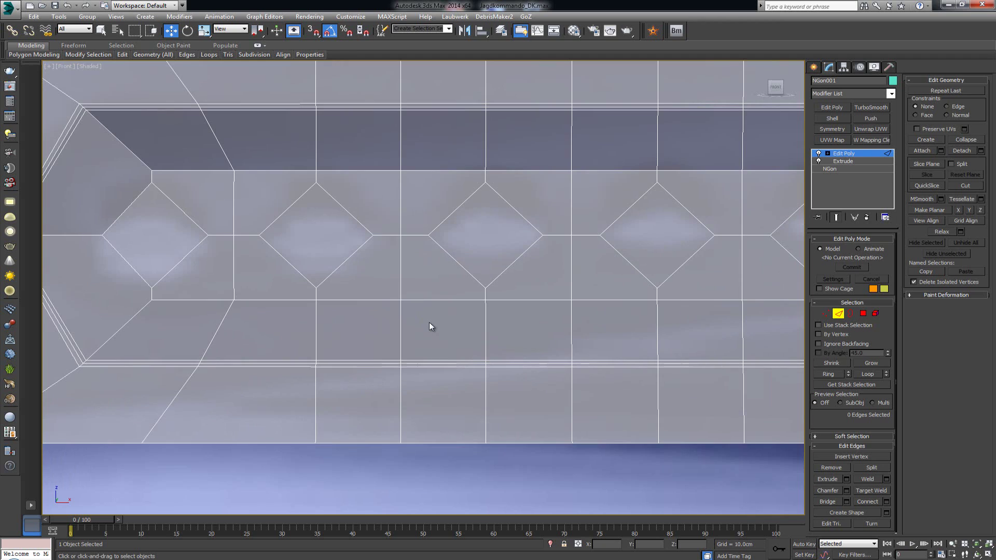
pyautogui.press('1')
pyautogui.moveTo(432, 272); pyautogui.dragTo(434, 296, button='middle')
pyautogui.scroll(2, 432, 297)
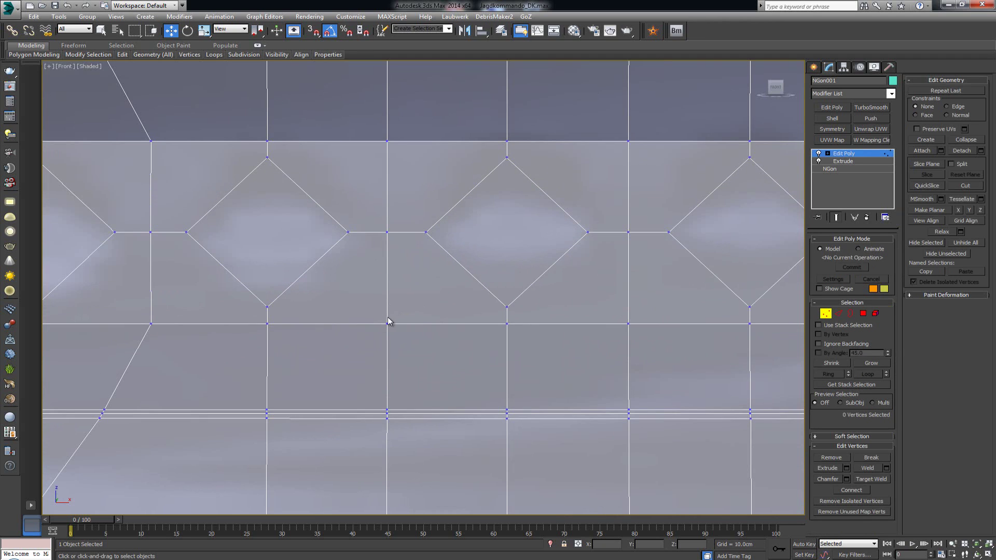
pyautogui.click(965, 185)
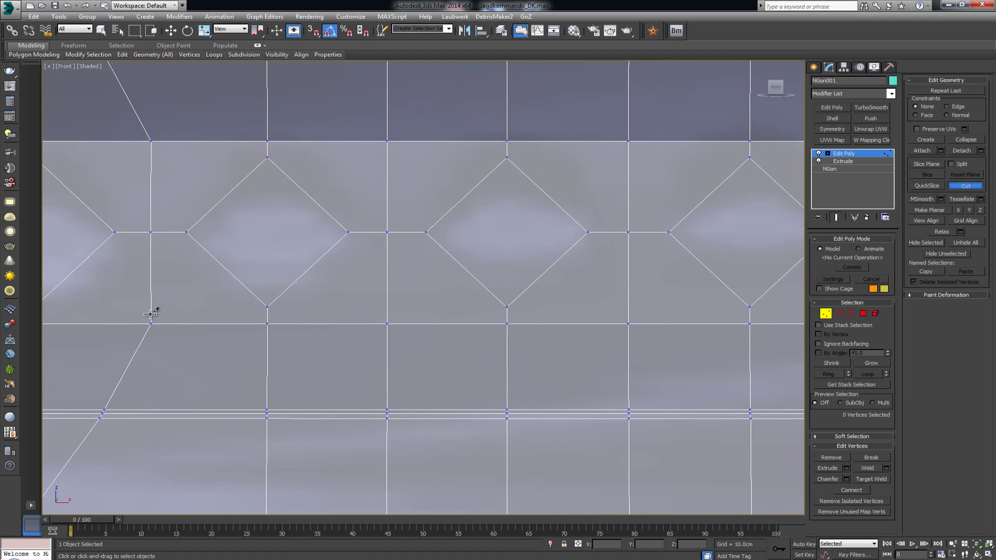
pyautogui.moveTo(150, 313); pyautogui.dragTo(332, 304, button='middle')
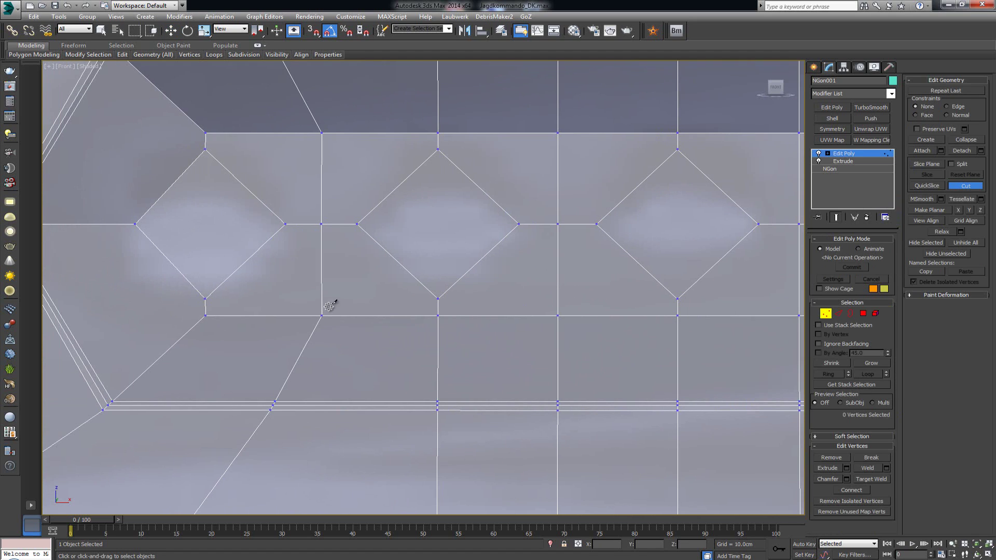
pyautogui.click(244, 263)
pyautogui.click(322, 315)
pyautogui.click(399, 264)
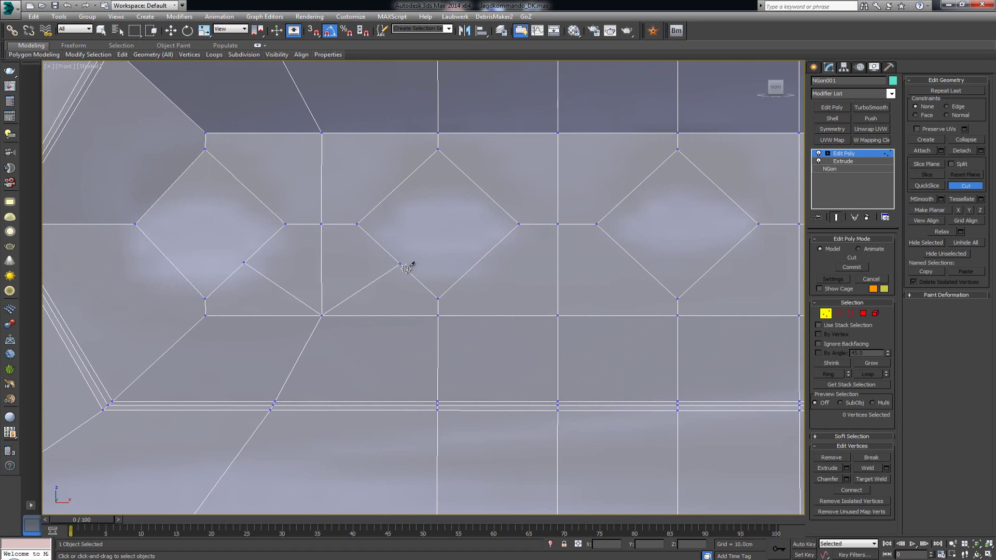
# Cut matching V-shaped edges below the centre line between the second and third and the third and fourth diamonds.
pyautogui.click(475, 265)
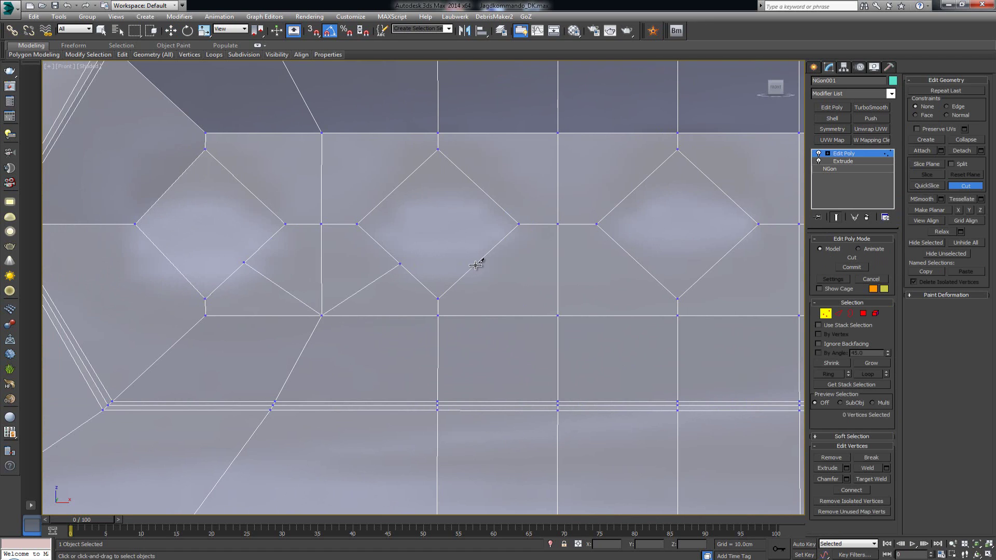
pyautogui.click(558, 315)
pyautogui.click(641, 265)
pyautogui.moveTo(641, 266); pyautogui.dragTo(560, 278, button='middle')
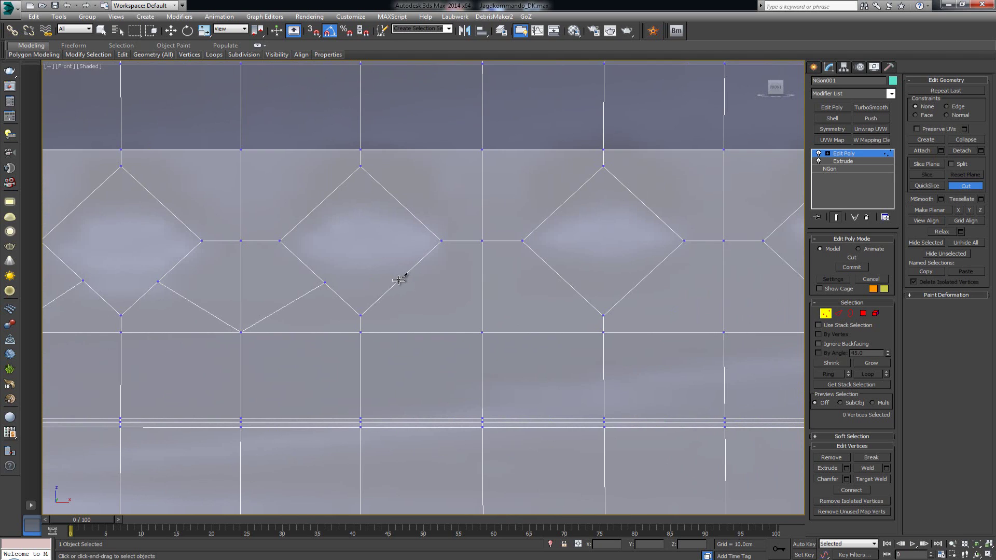
pyautogui.click(398, 280)
pyautogui.click(482, 332)
pyautogui.click(569, 284)
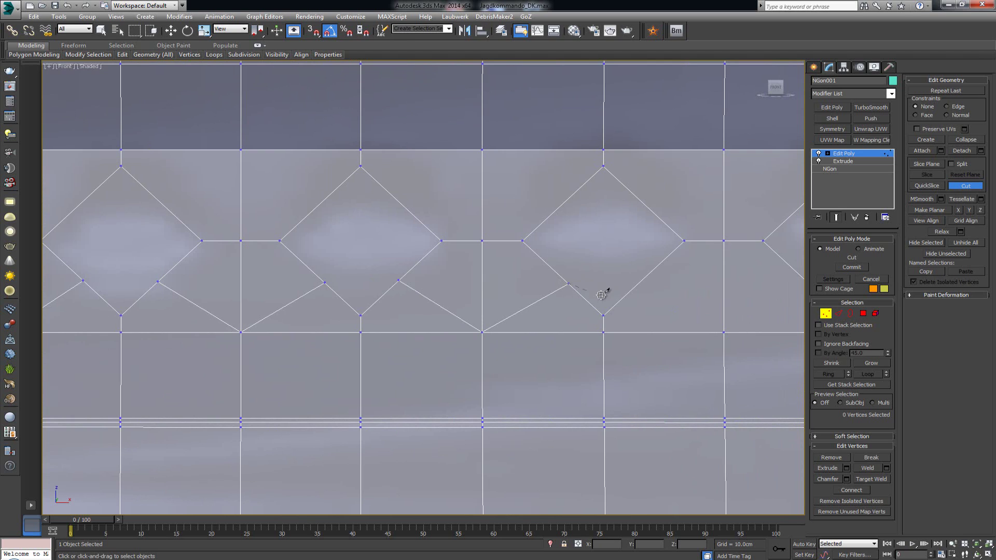
# Cut the lower V-shaped edges through the groove-edge vertices between the fourth and fifth and the fifth and sixth diamonds.
pyautogui.click(647, 275)
pyautogui.click(724, 332)
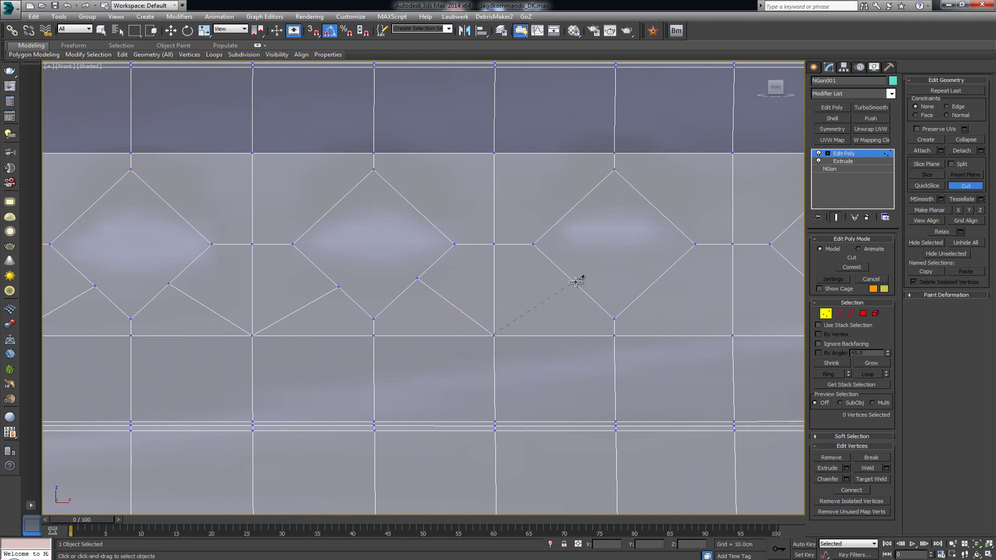
pyautogui.click(573, 282)
pyautogui.moveTo(618, 301); pyautogui.dragTo(500, 283, button='middle')
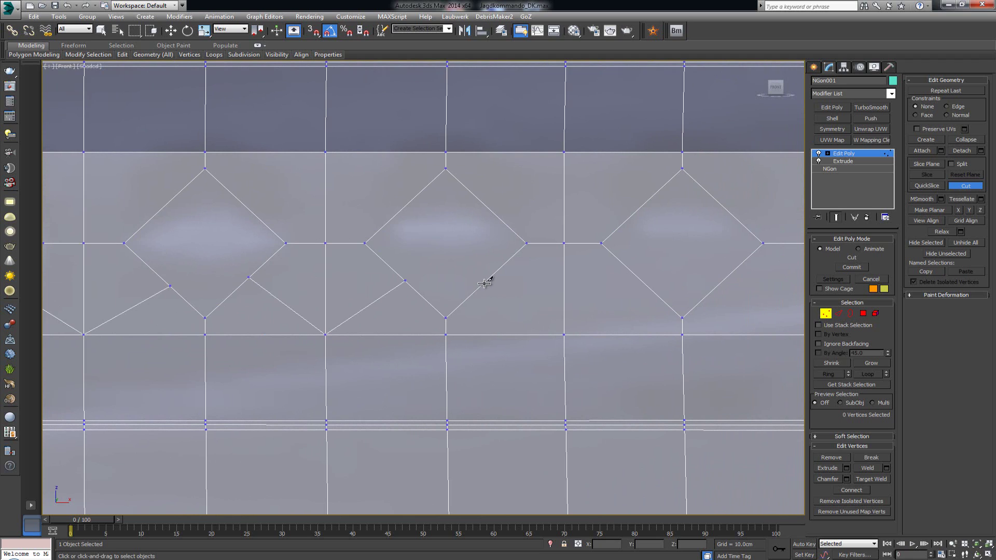
pyautogui.click(484, 283)
pyautogui.click(564, 333)
pyautogui.click(647, 286)
# Cut the lower V-shaped edges through the groove-edge vertices between the sixth and seventh and the seventh and eighth diamonds.
pyautogui.moveTo(646, 311); pyautogui.dragTo(321, 310, button='middle')
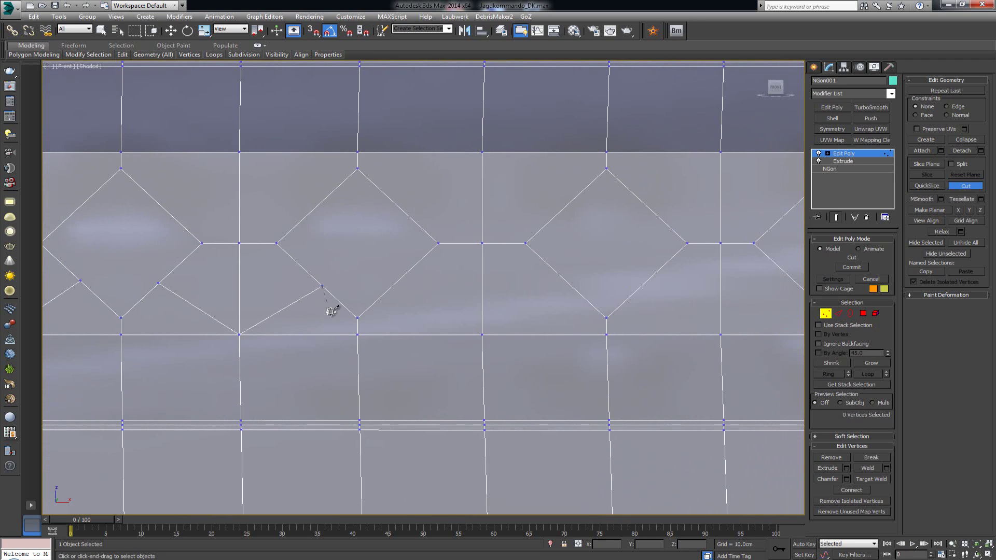
pyautogui.click(394, 284)
pyautogui.click(482, 334)
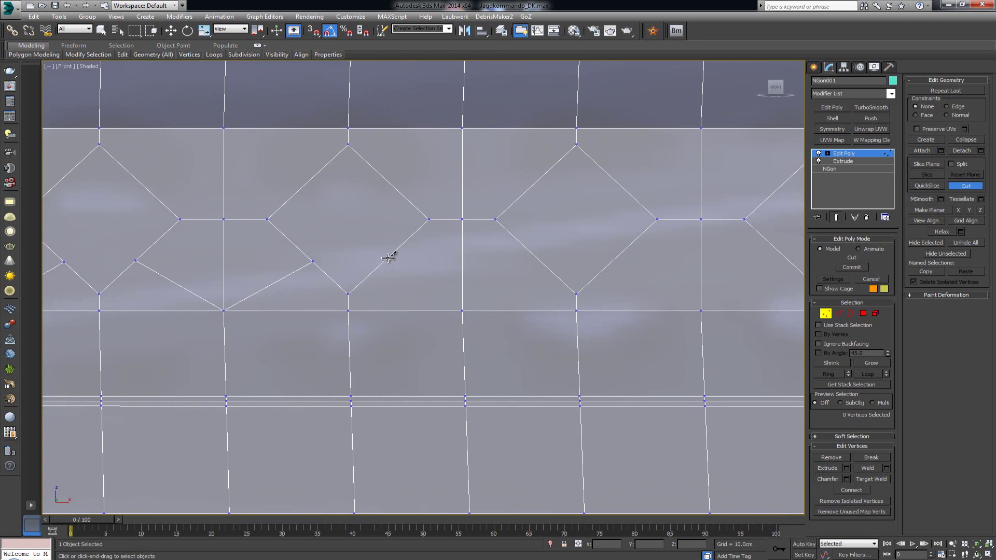
pyautogui.click(388, 258)
pyautogui.click(463, 310)
pyautogui.click(540, 260)
# Cut the lower V between the eighth and ninth diamonds and a lower edge from the ninth to the groove-edge vertex beyond it.
pyautogui.moveTo(560, 282); pyautogui.dragTo(469, 278, button='middle')
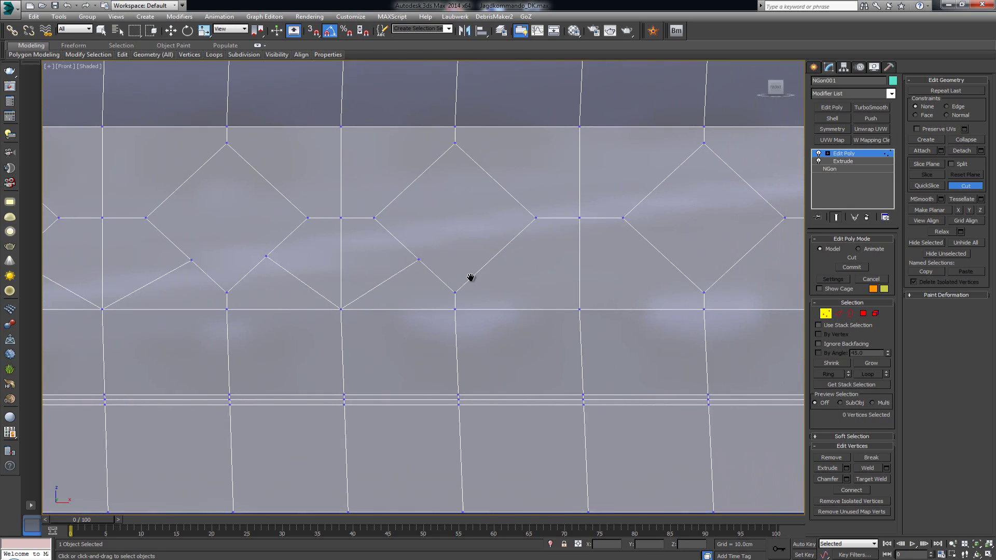
pyautogui.click(481, 255)
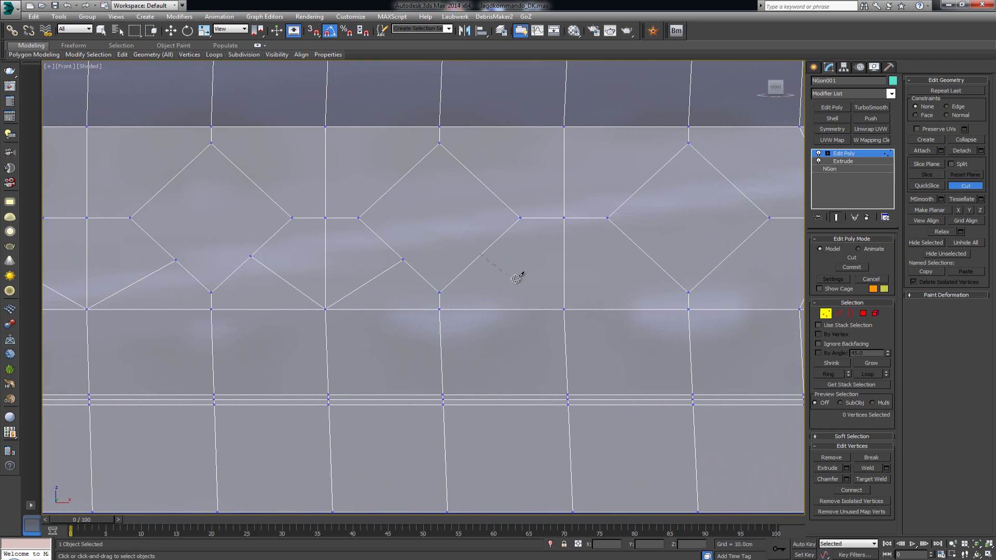
pyautogui.click(564, 309)
pyautogui.click(653, 260)
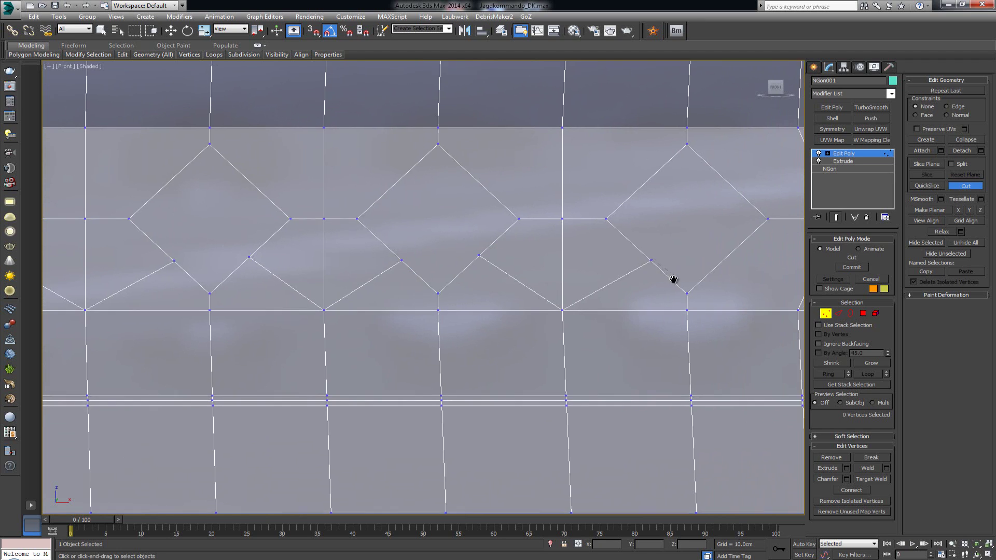
pyautogui.moveTo(674, 278); pyautogui.dragTo(378, 260, button='middle')
pyautogui.click(402, 250)
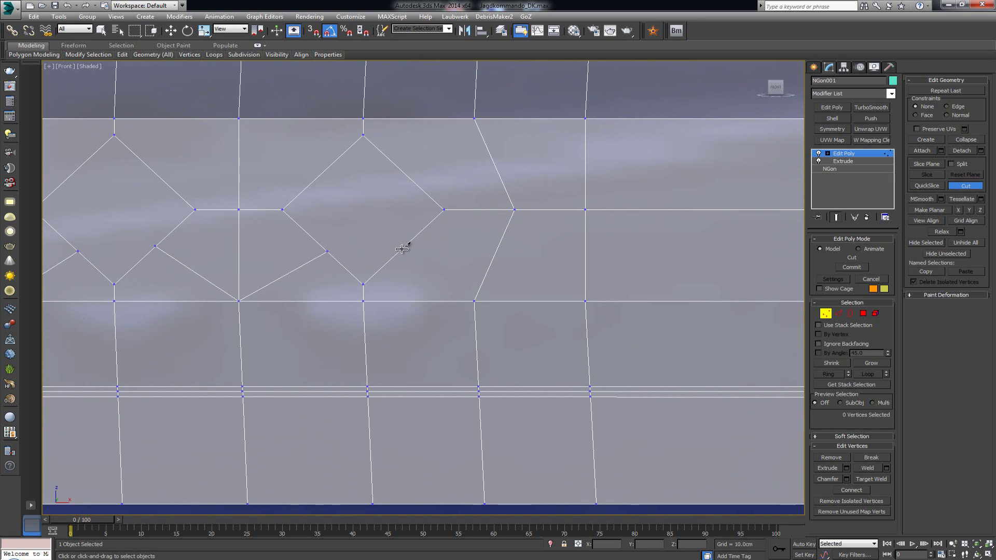
pyautogui.click(475, 301)
# Cut an upper edge from the groove-edge vertex beyond the ninth diamond to that diamond, and the upper V between the eighth and ninth.
pyautogui.moveTo(407, 263); pyautogui.dragTo(476, 341, button='middle')
pyautogui.click(562, 225)
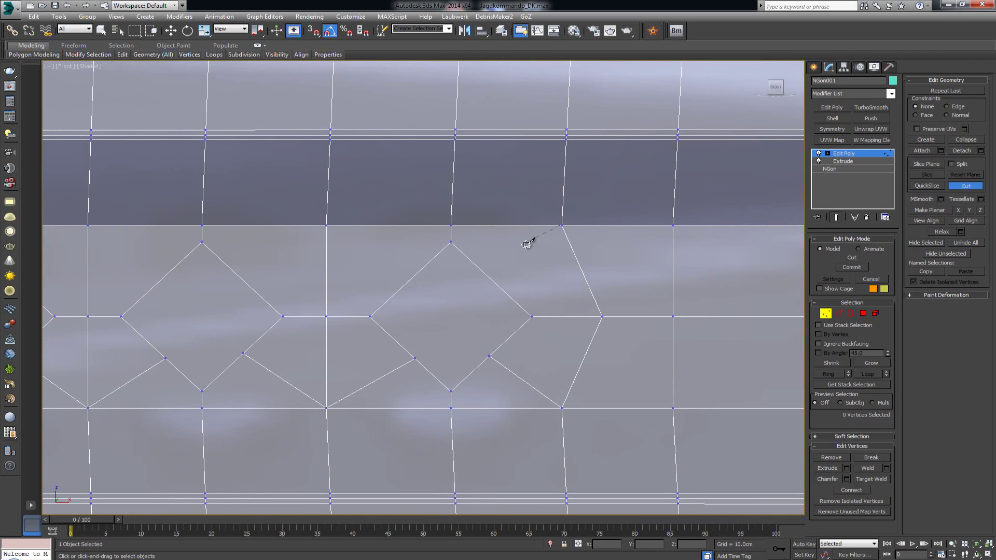
pyautogui.click(493, 279)
pyautogui.click(326, 225)
pyautogui.moveTo(196, 280); pyautogui.dragTo(388, 282, button='middle')
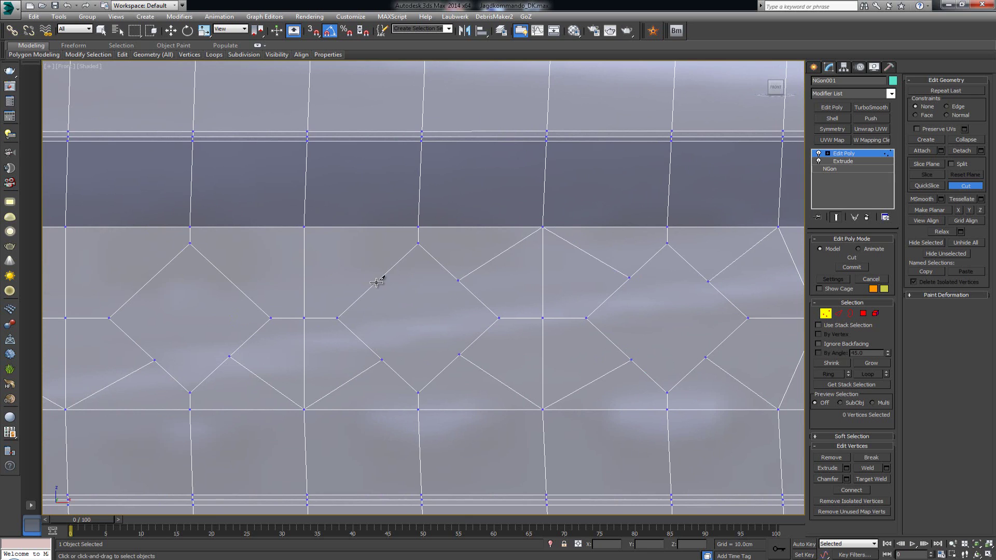
# Cut the upper V-shaped edges through the groove-edge vertices between the seventh and eighth and the sixth and seventh diamonds.
pyautogui.click(377, 282)
pyautogui.click(304, 227)
pyautogui.click(226, 275)
pyautogui.moveTo(241, 265); pyautogui.dragTo(591, 279, button='middle')
pyautogui.click(496, 296)
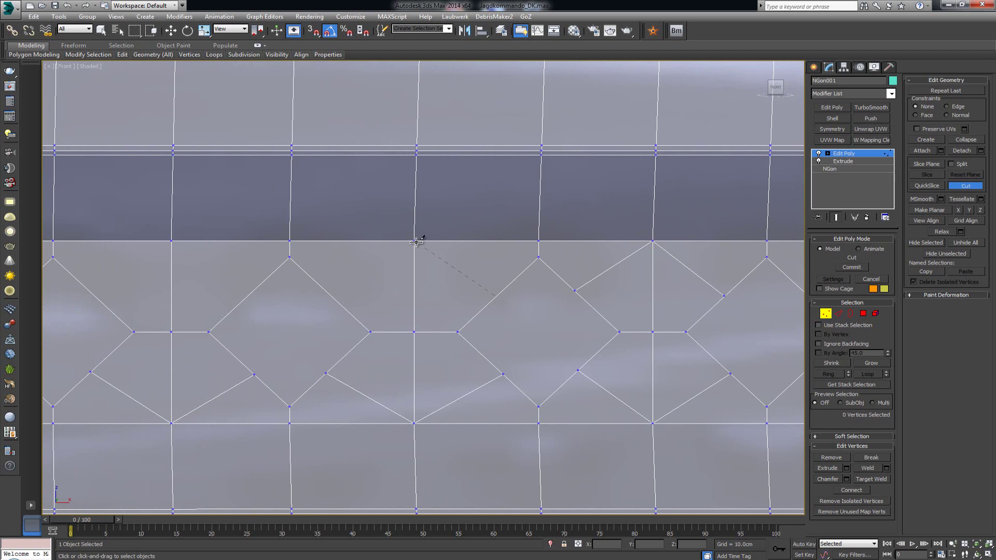
pyautogui.click(415, 241)
pyautogui.click(329, 293)
# Cut the upper V-shaped edges through the groove-edge vertices between the fifth and sixth and the fourth and fifth diamonds.
pyautogui.moveTo(347, 276); pyautogui.dragTo(550, 277, button='middle')
pyautogui.click(453, 295)
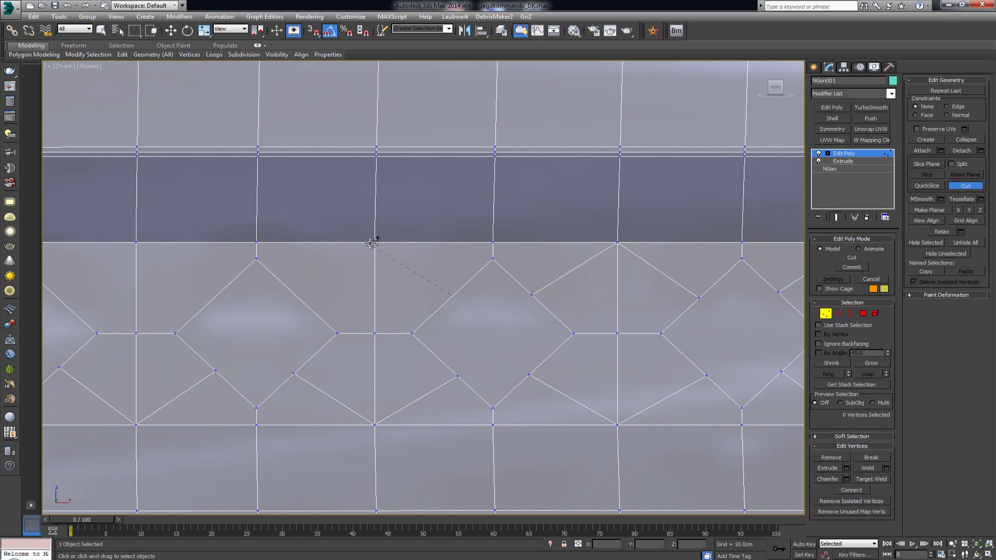
pyautogui.click(375, 242)
pyautogui.click(296, 298)
pyautogui.rightClick(297, 298)
pyautogui.moveTo(315, 277); pyautogui.dragTo(626, 276, button='middle')
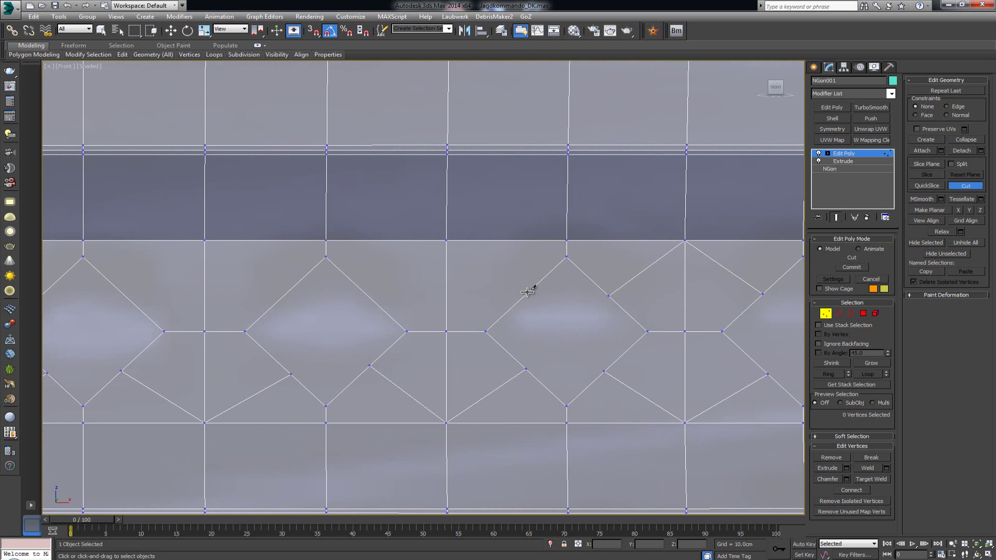
pyautogui.click(525, 294)
pyautogui.click(446, 240)
pyautogui.click(368, 294)
pyautogui.rightClick(370, 293)
# Cut the upper V-shaped edges through the groove-edge vertex between the third and fourth diamonds.
pyautogui.moveTo(321, 263); pyautogui.dragTo(544, 255, button='middle')
pyautogui.click(500, 288)
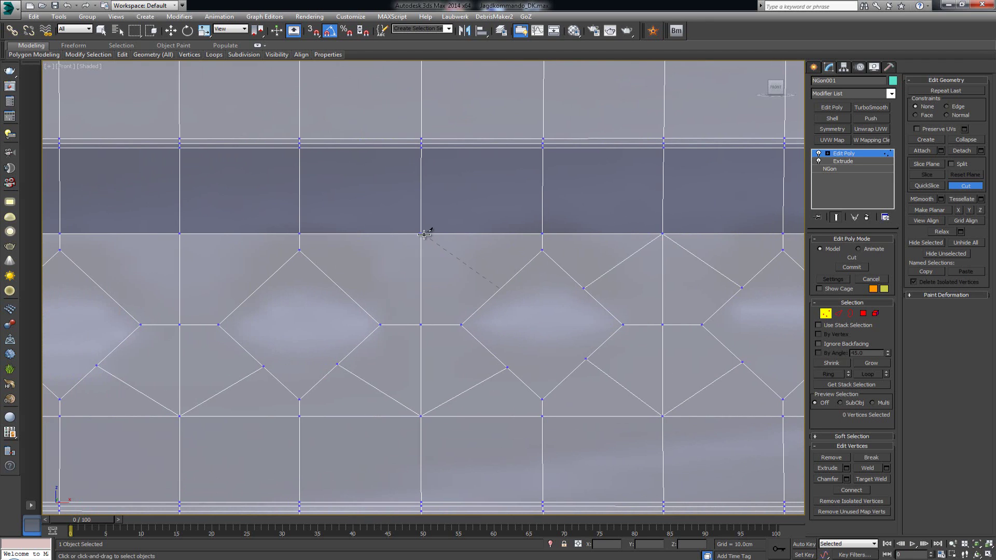
pyautogui.click(421, 234)
pyautogui.click(341, 287)
pyautogui.rightClick(344, 280)
# Cut the upper V-shaped edges through the groove-edge vertices between the second and third and the first and second diamonds.
pyautogui.moveTo(345, 276); pyautogui.dragTo(683, 251, button='middle')
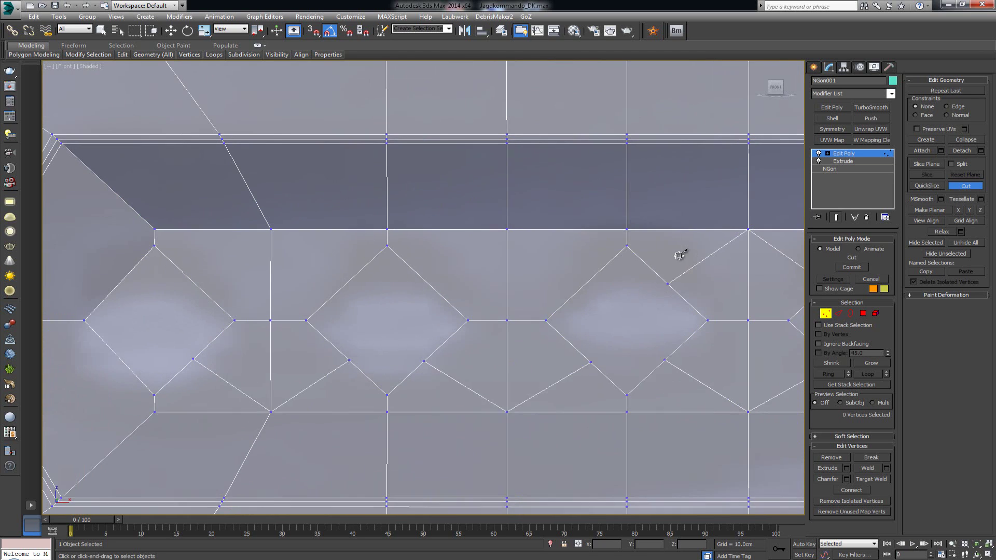
pyautogui.click(592, 286)
pyautogui.click(514, 230)
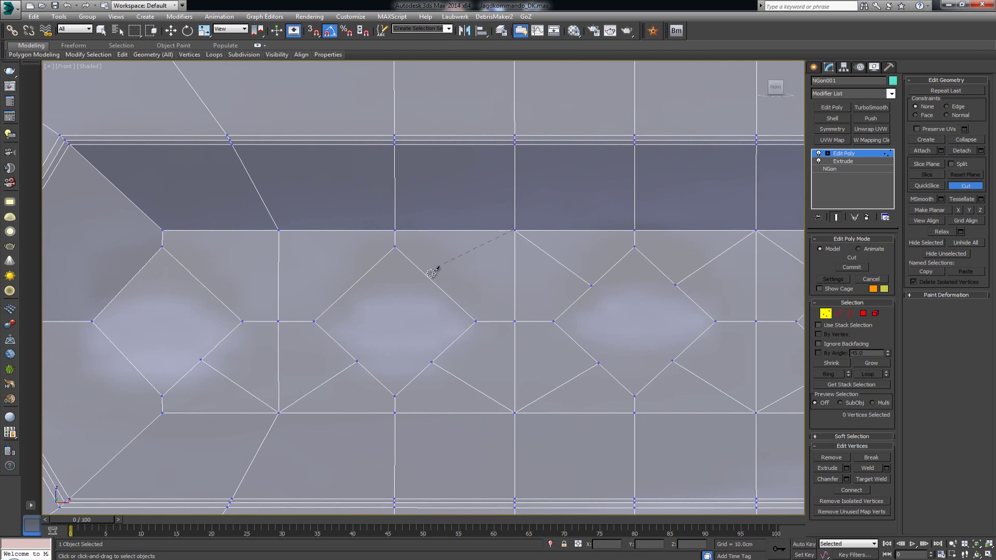
pyautogui.click(435, 282)
pyautogui.click(278, 229)
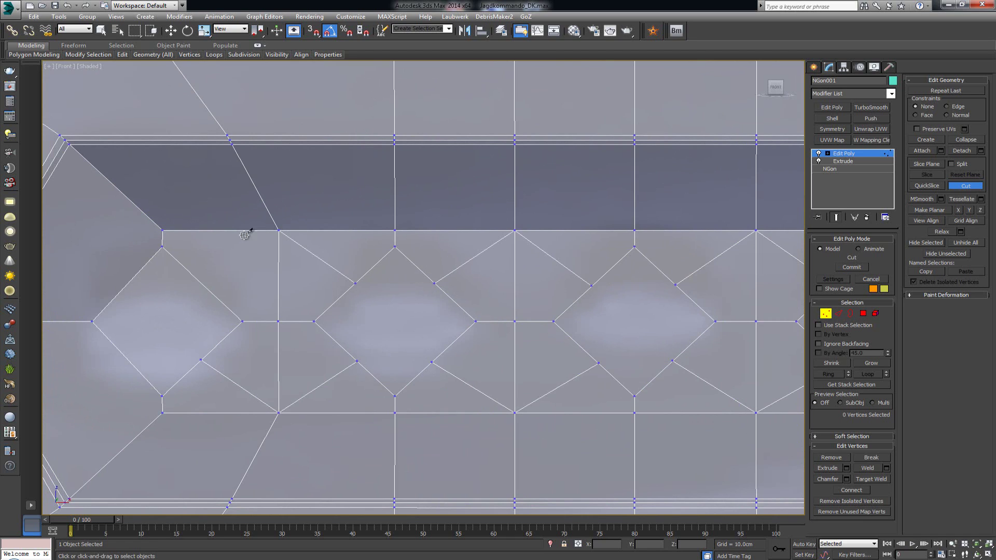
pyautogui.click(197, 279)
pyautogui.moveTo(258, 251); pyautogui.dragTo(402, 234, button='middle')
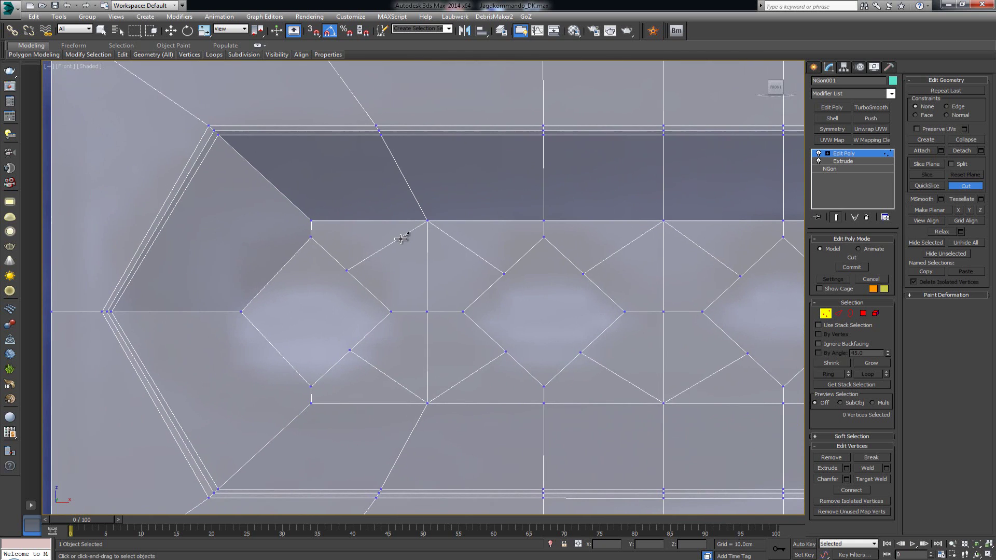
# Cut an edge from the first diamond's outer upper side across the groove border to the blade's handle-end edge.
pyautogui.moveTo(272, 246); pyautogui.dragTo(407, 285, button='middle')
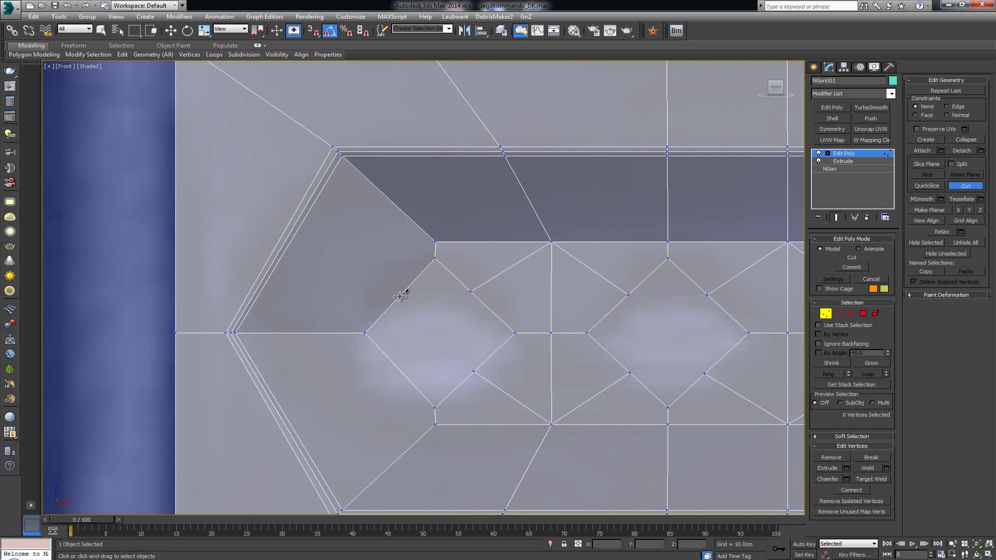
pyautogui.click(399, 296)
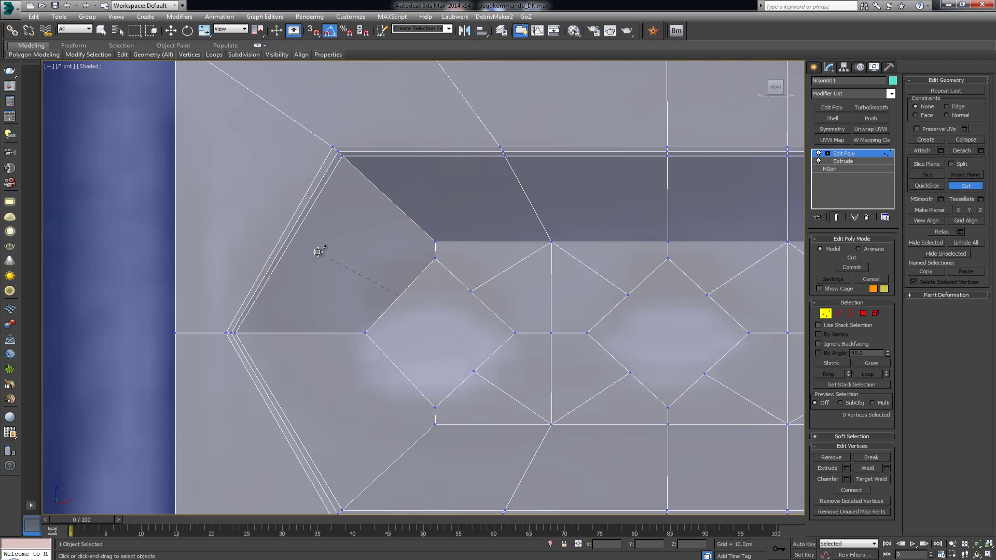
pyautogui.click(284, 234)
pyautogui.click(176, 199)
pyautogui.rightClick(176, 194)
# Cut a matching edge from the first diamond's outer lower side across the groove border to the blade's handle-end edge.
pyautogui.moveTo(385, 312); pyautogui.dragTo(450, 267, button='middle')
pyautogui.click(468, 327)
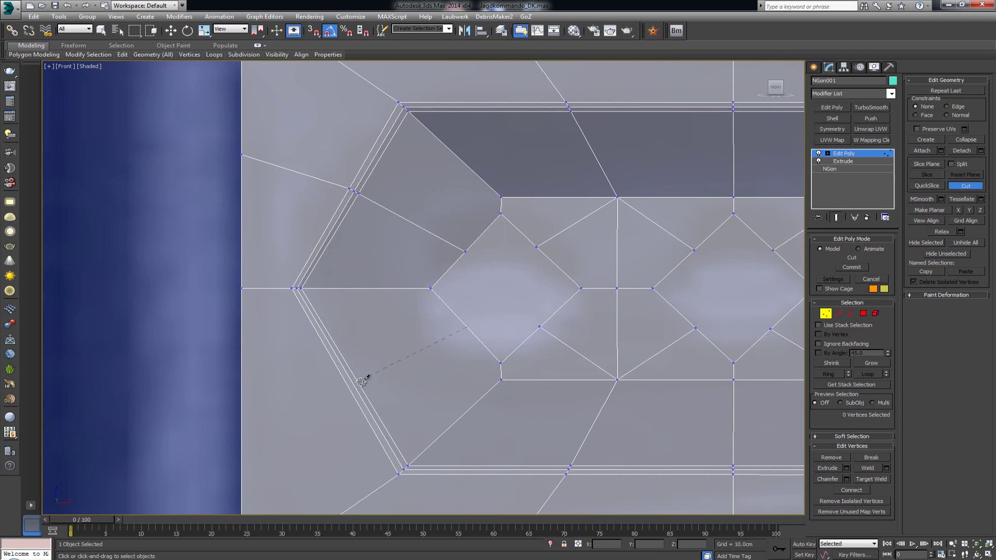
pyautogui.click(348, 386)
pyautogui.click(241, 415)
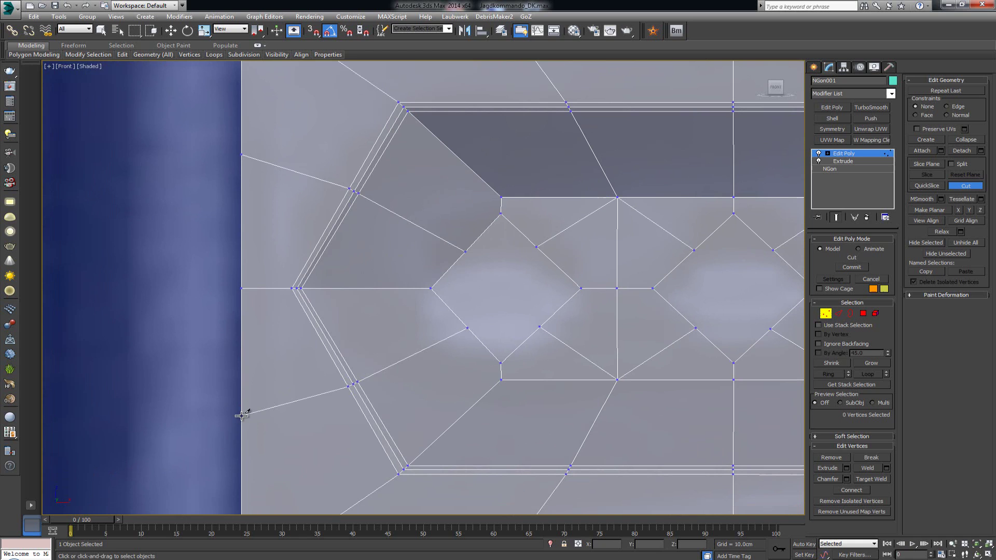
pyautogui.rightClick(342, 382)
pyautogui.moveTo(627, 362); pyautogui.dragTo(477, 398, button='middle')
pyautogui.scroll(-3, 477, 398)
pyautogui.rightClick(520, 381)
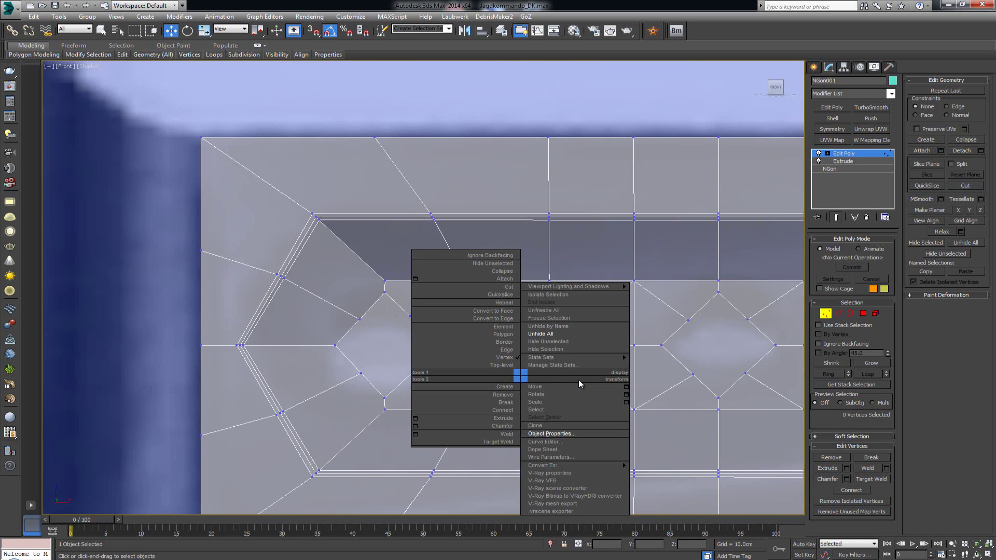
pyautogui.rightClick(585, 384)
pyautogui.click(588, 385)
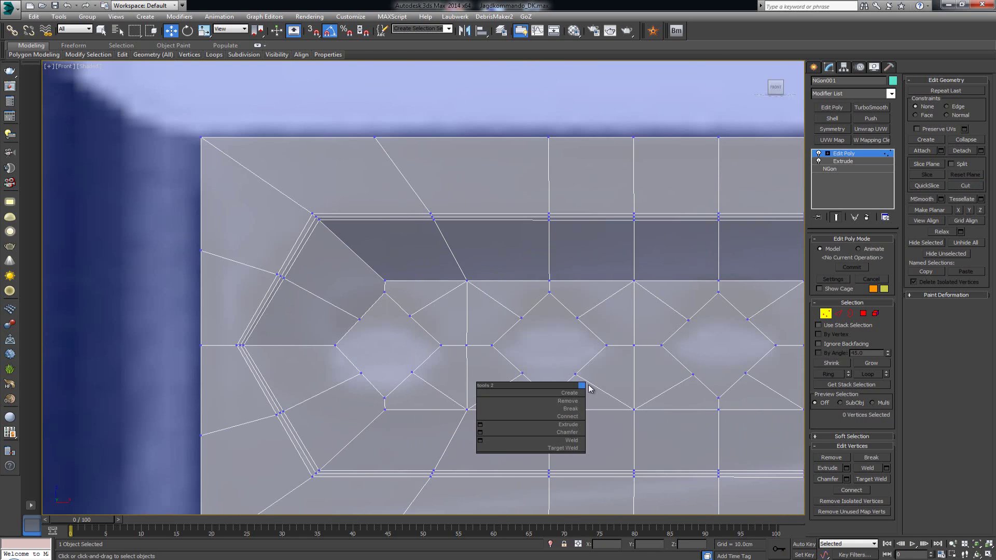
pyautogui.click(825, 315)
pyautogui.click(824, 314)
# Weld all the blade's vertices with a 0.1 cm threshold.
pyautogui.moveTo(634, 342); pyautogui.dragTo(437, 313, button='middle')
pyautogui.scroll(-2, 437, 313)
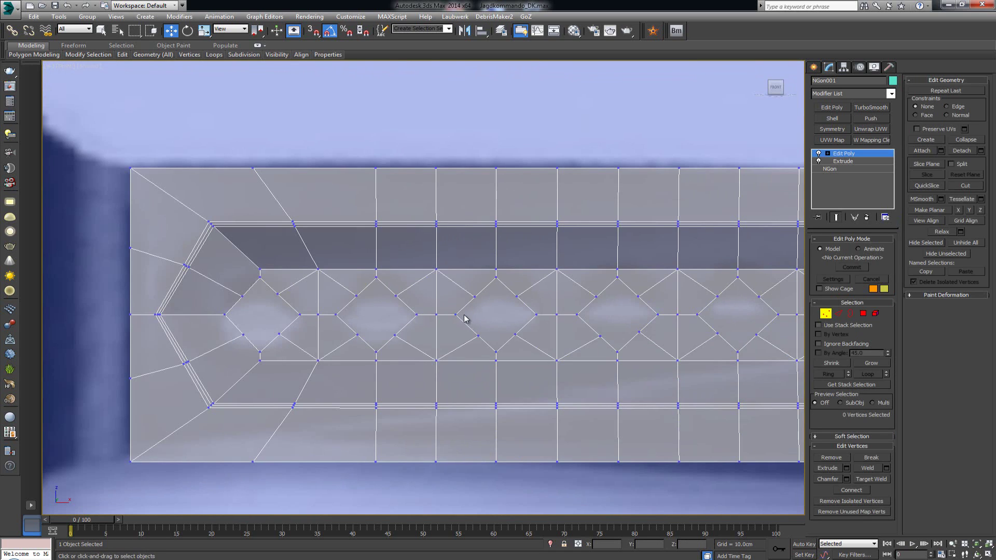
pyautogui.hotkey('ctrl', 'a')
pyautogui.click(887, 469)
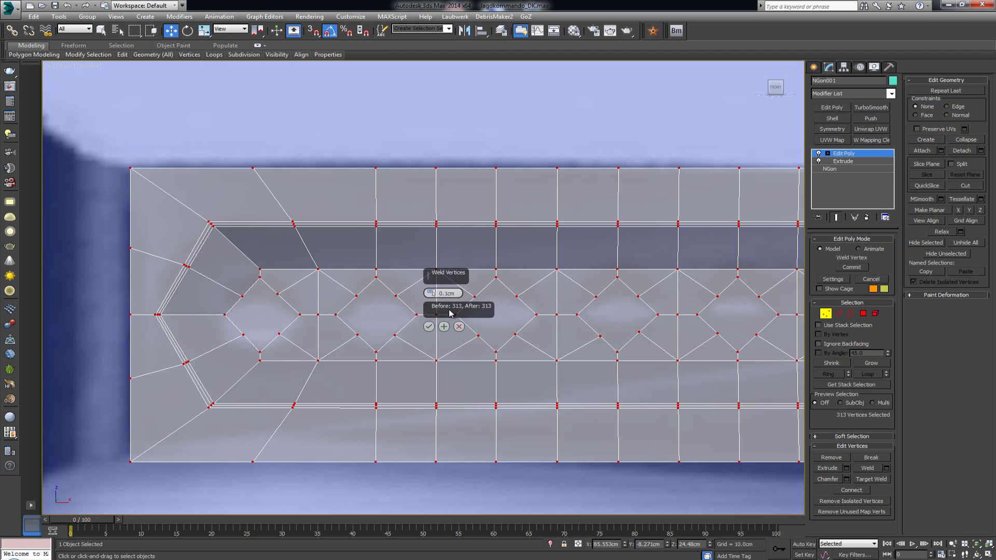
pyautogui.scroll(3, 367, 320)
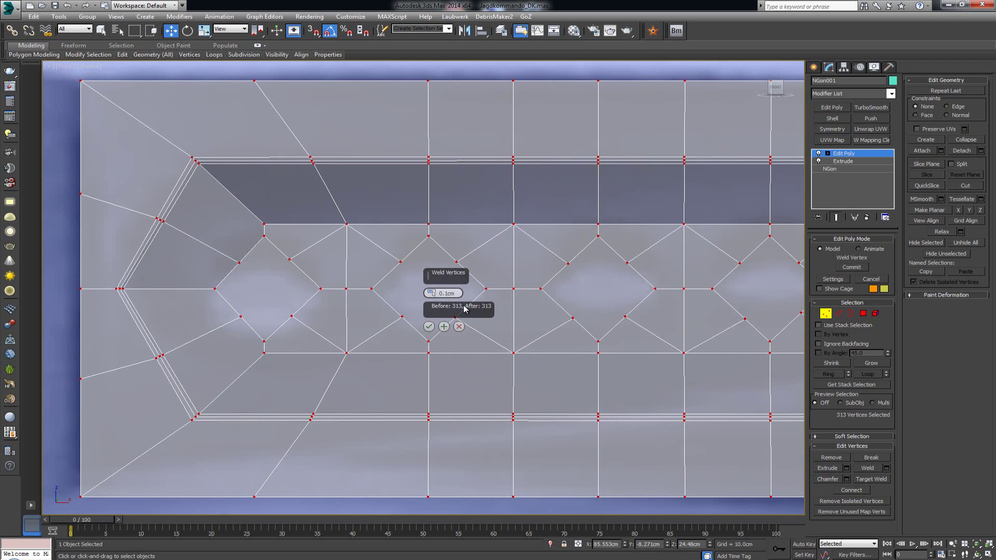
pyautogui.click(429, 327)
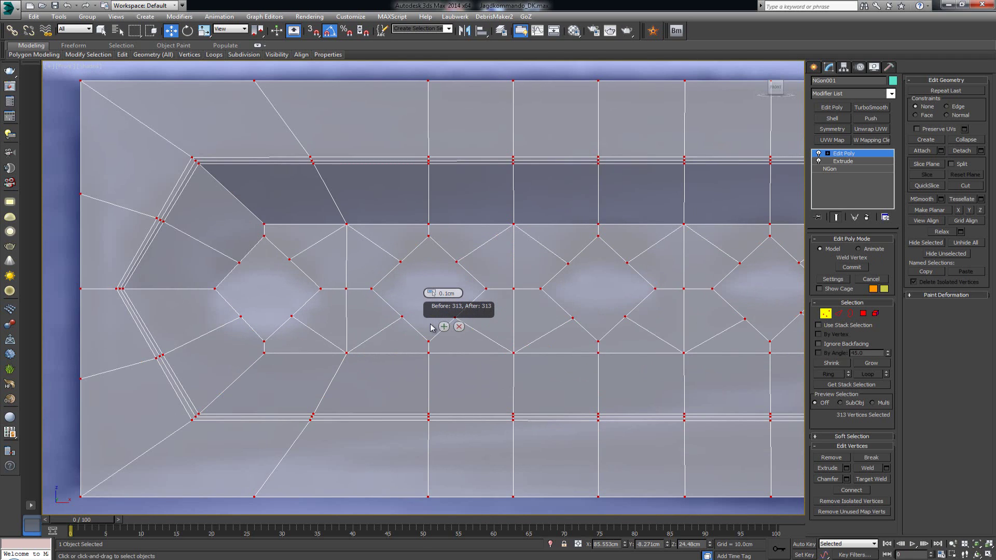
# Delete the nine diamond-shaped polygons along the blade groove to open the holes.
pyautogui.click(863, 313)
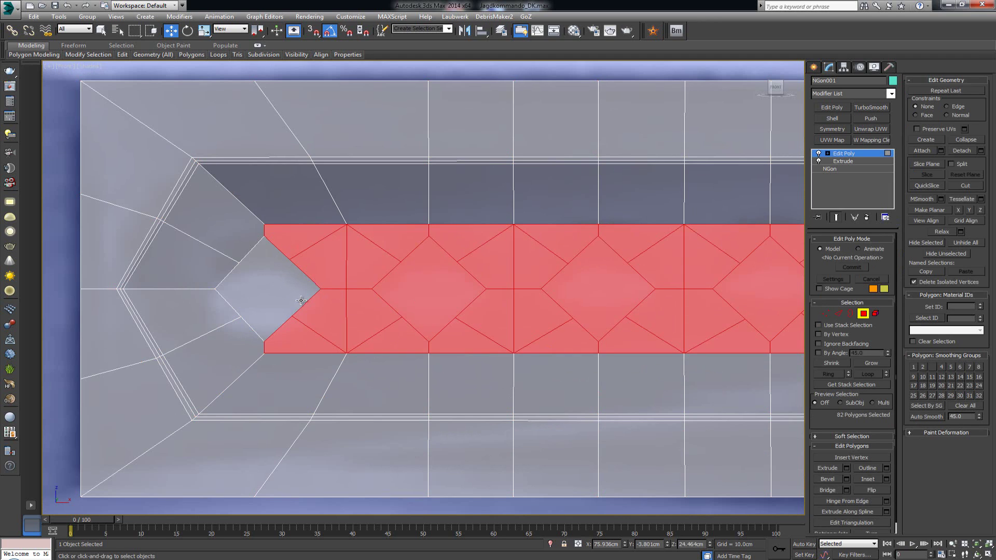
pyautogui.click(268, 298)
pyautogui.keyDown('ctrl'); pyautogui.click(426, 292); pyautogui.keyUp('ctrl')
pyautogui.keyDown('ctrl'); pyautogui.click(621, 291); pyautogui.keyUp('ctrl')
pyautogui.moveTo(621, 291); pyautogui.dragTo(345, 292, button='middle')
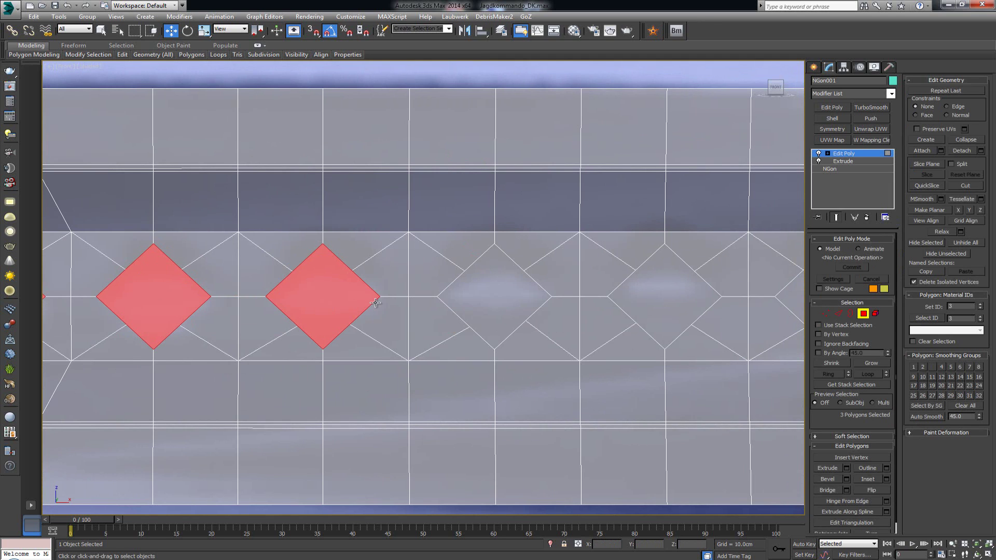
pyautogui.keyDown('ctrl'); pyautogui.click(469, 296); pyautogui.keyUp('ctrl')
pyautogui.keyDown('ctrl'); pyautogui.click(669, 296); pyautogui.keyUp('ctrl')
pyautogui.moveTo(669, 295); pyautogui.dragTo(344, 294, button='middle')
pyautogui.scroll(-2, 344, 294)
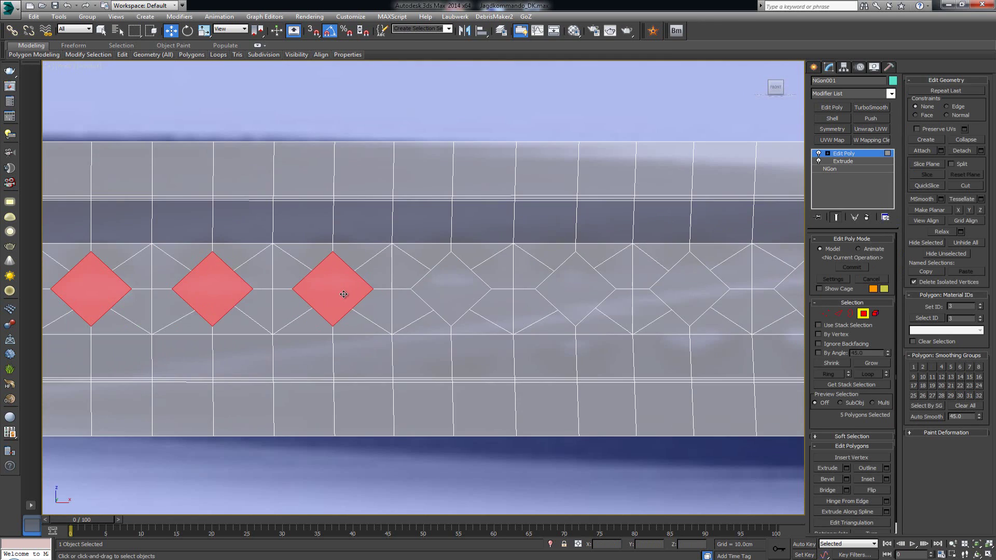
pyautogui.keyDown('ctrl'); pyautogui.click(466, 293); pyautogui.keyUp('ctrl')
pyautogui.keyDown('ctrl'); pyautogui.click(549, 285); pyautogui.keyUp('ctrl')
pyautogui.keyDown('ctrl'); pyautogui.click(709, 288); pyautogui.keyUp('ctrl')
pyautogui.moveTo(708, 288); pyautogui.dragTo(351, 296, button='middle')
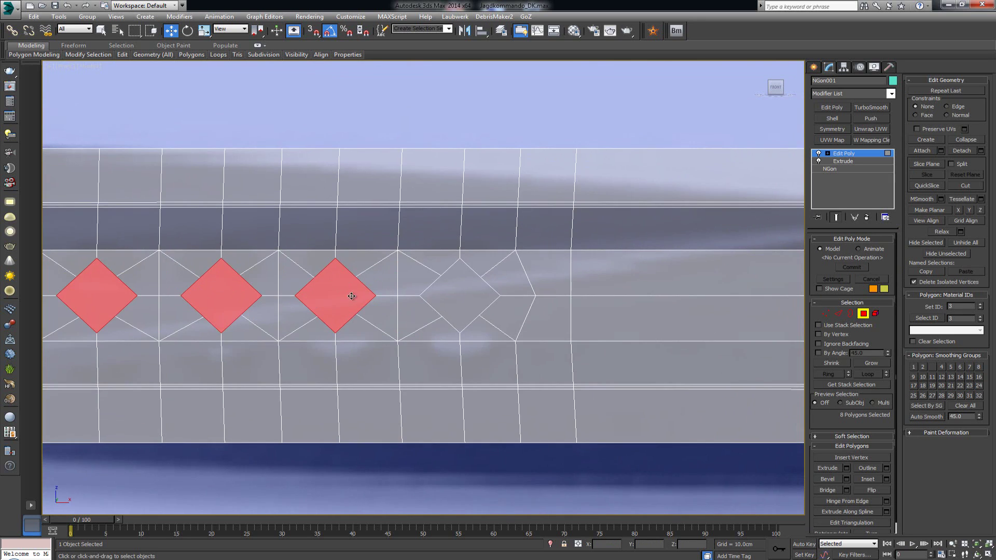
pyautogui.scroll(-3, 450, 295)
pyautogui.keyDown('ctrl'); pyautogui.click(452, 295); pyautogui.keyUp('ctrl')
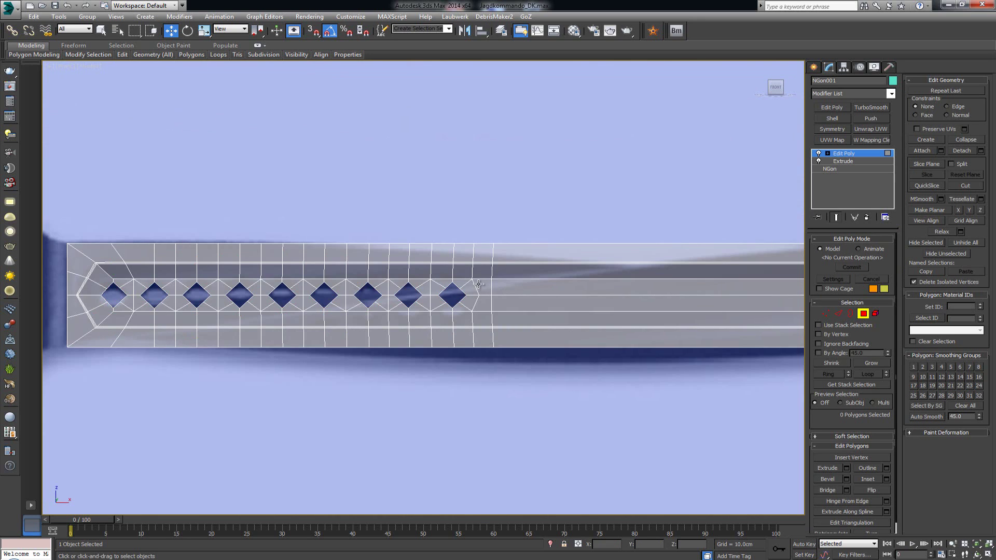
pyautogui.click(863, 315)
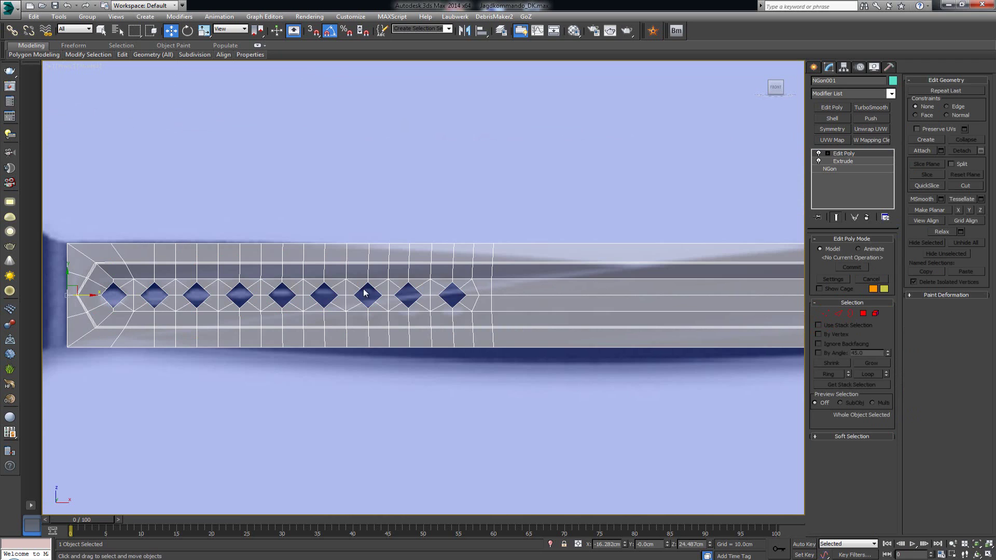
# Convert the blade object to an Editable Poly.
pyautogui.moveTo(364, 294); pyautogui.dragTo(450, 296, button='middle')
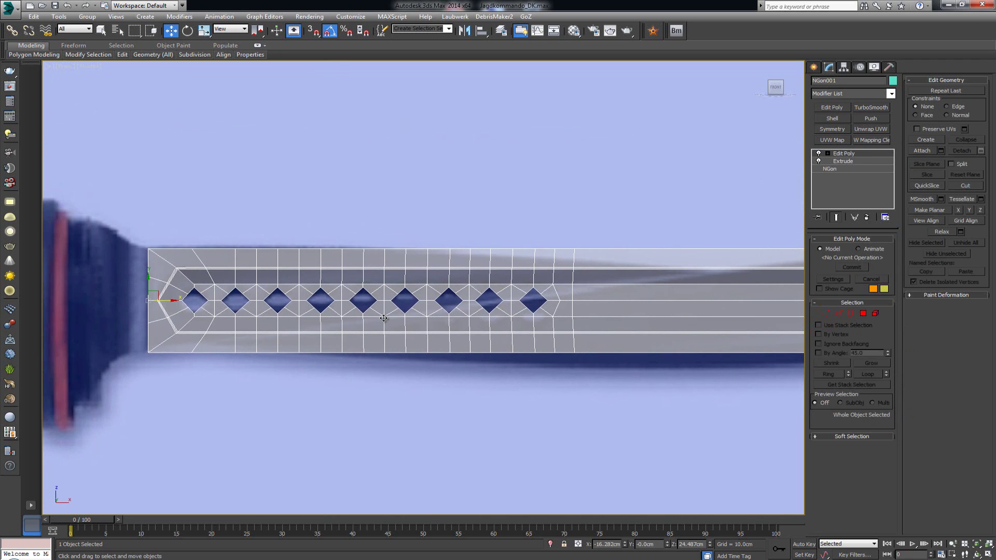
pyautogui.rightClick(381, 282)
pyautogui.moveTo(446, 370)
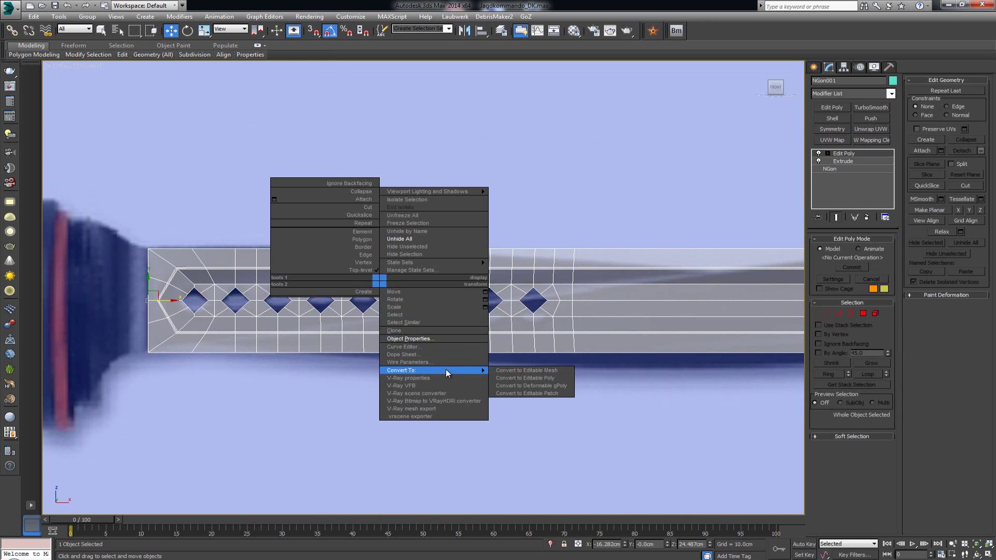
pyautogui.click(531, 378)
# Regularize the borders of all nine diamond holes into round octagons.
pyautogui.press('3')
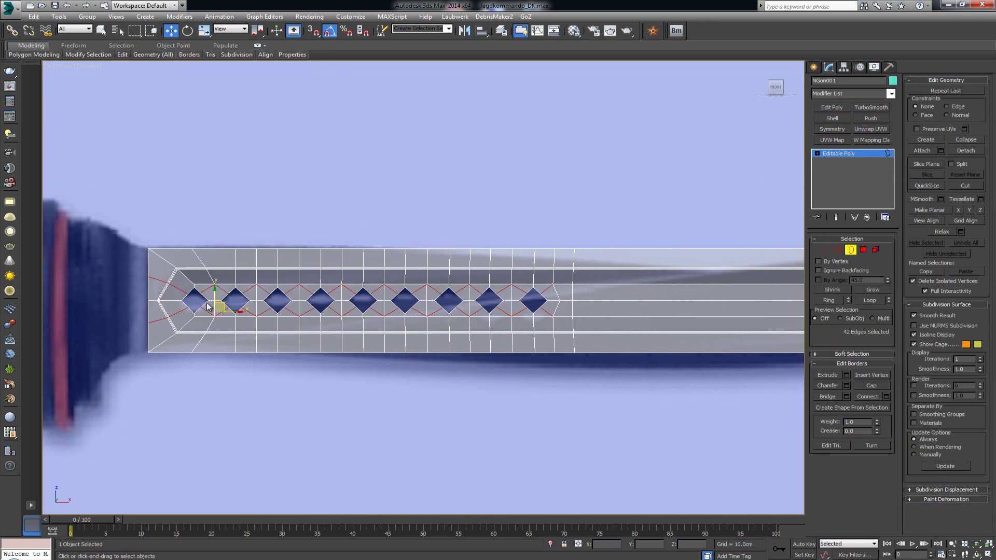
pyautogui.moveTo(185, 285); pyautogui.dragTo(553, 324)
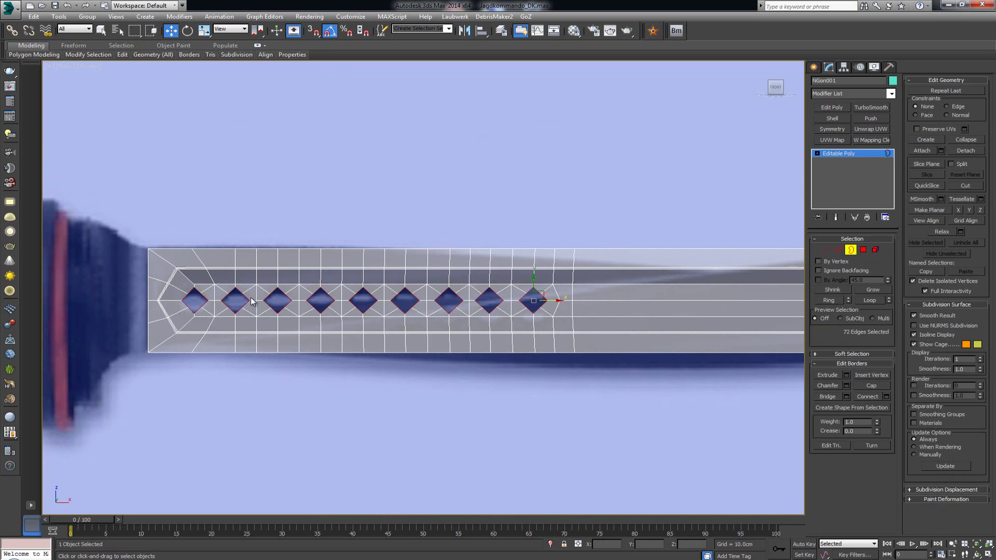
pyautogui.rightClick(230, 300)
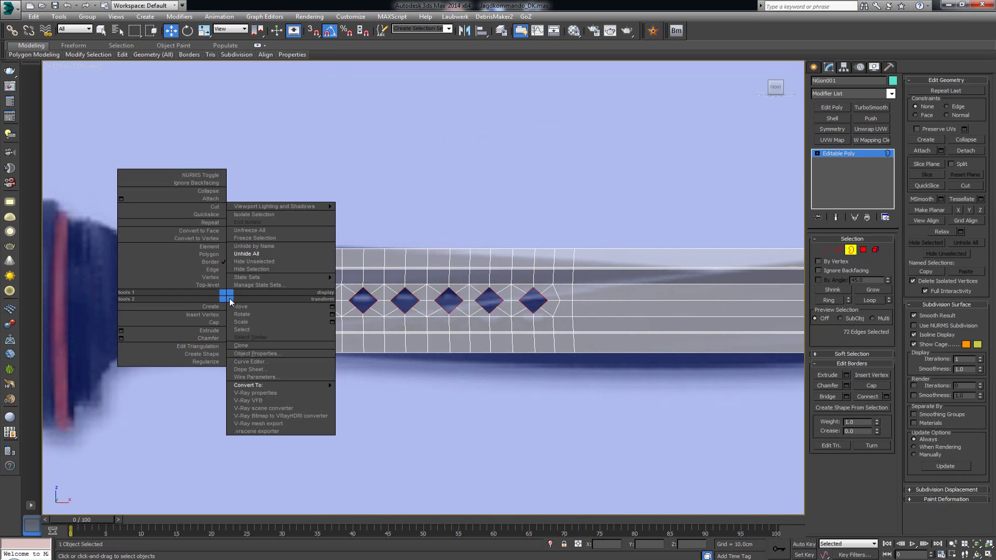
pyautogui.click(213, 361)
pyautogui.click(257, 324)
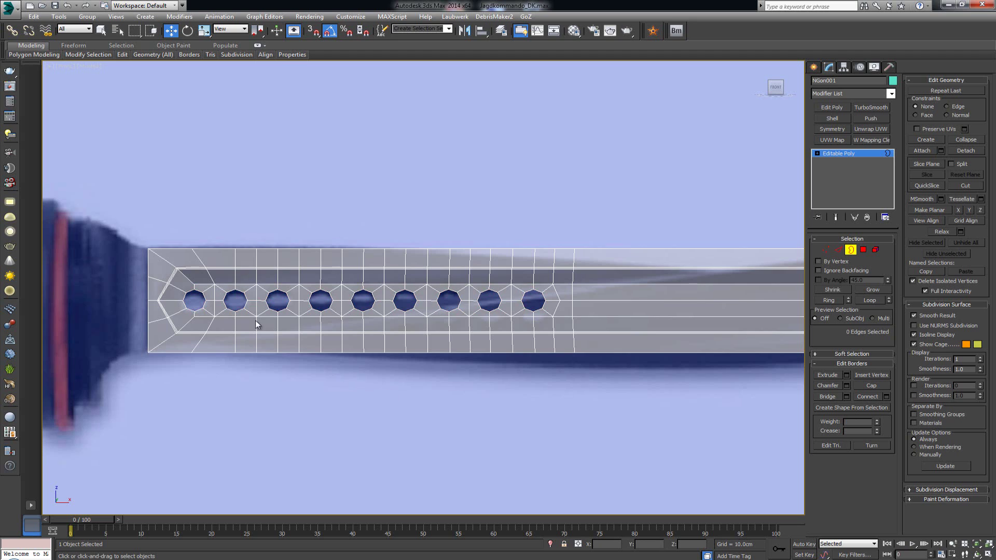
# Select the borders of all nine blade holes and extrude them a short distance backward to form the holes' inner walls.
pyautogui.scroll(3, 231, 306)
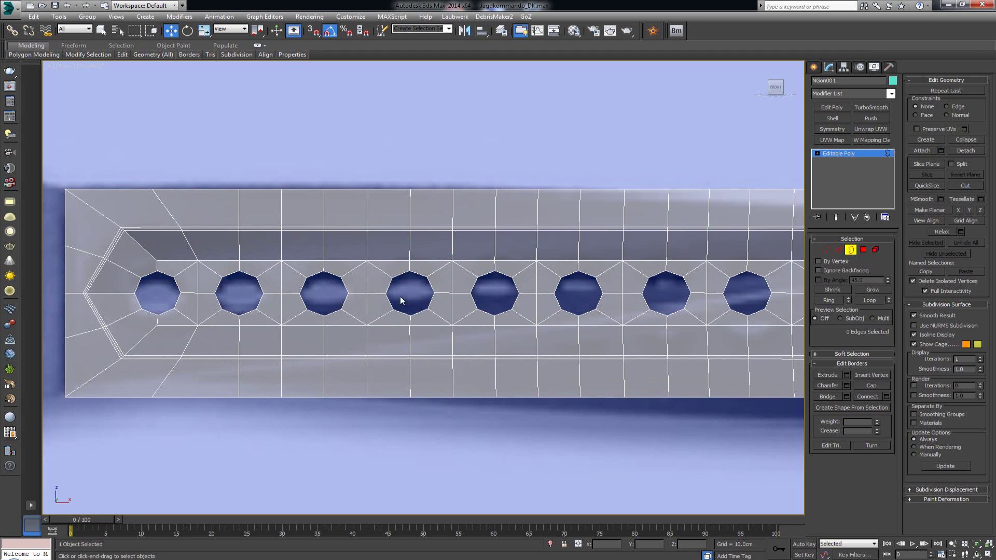
pyautogui.moveTo(781, 283); pyautogui.dragTo(155, 314)
pyautogui.moveTo(500, 294); pyautogui.dragTo(320, 300, button='middle')
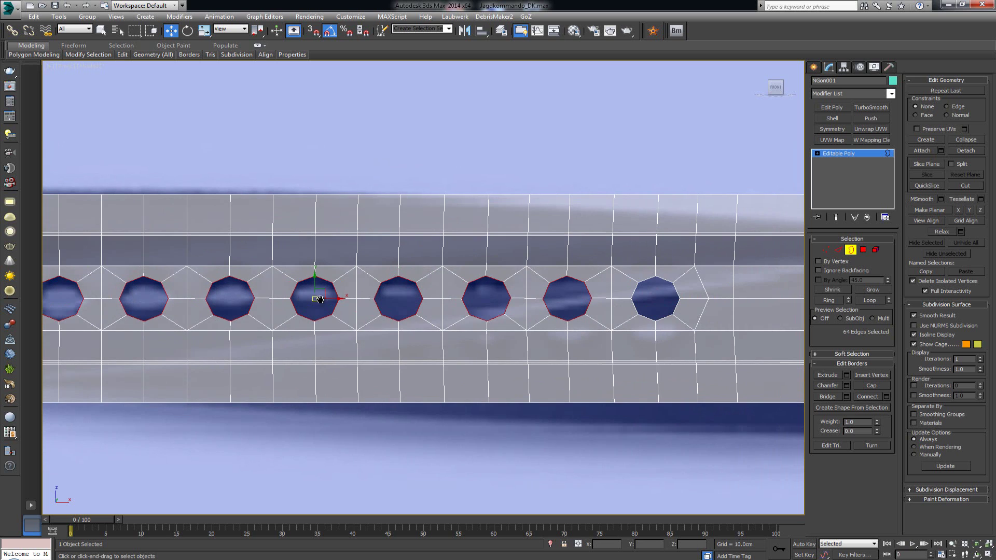
pyautogui.keyDown('ctrl'); pyautogui.click(669, 292); pyautogui.keyUp('ctrl')
pyautogui.hotkey('alt', 'w')
pyautogui.hotkey('alt', 'w')
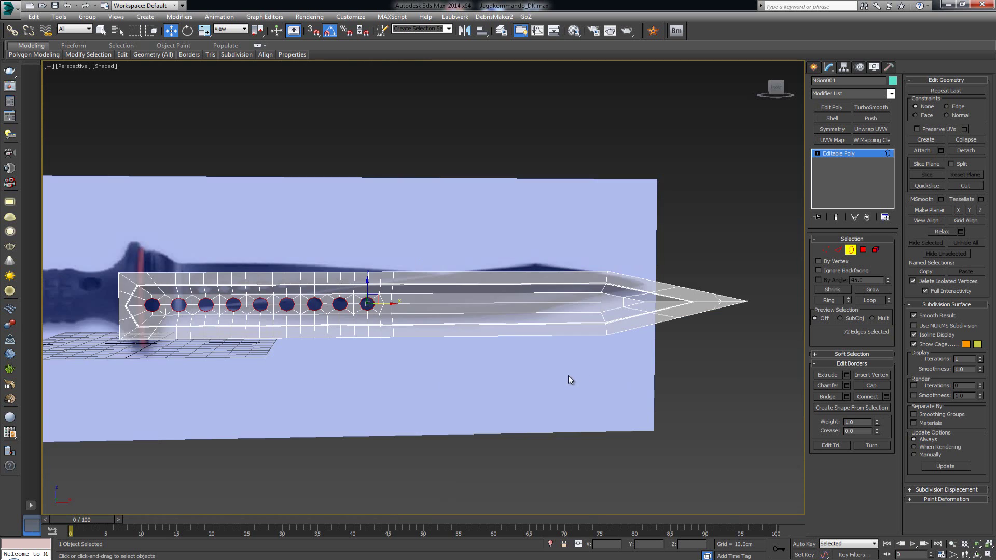
pyautogui.moveTo(569, 378)
pyautogui.keyDown('alt'); pyautogui.mouseDown(button='middle')
pyautogui.moveTo(436, 329)
pyautogui.moveTo(446, 333)
pyautogui.mouseUp(button='middle'); pyautogui.keyUp('alt')
pyautogui.keyDown('alt'); pyautogui.moveTo(272, 300); pyautogui.dragTo(378, 288, button='middle'); pyautogui.keyUp('alt')
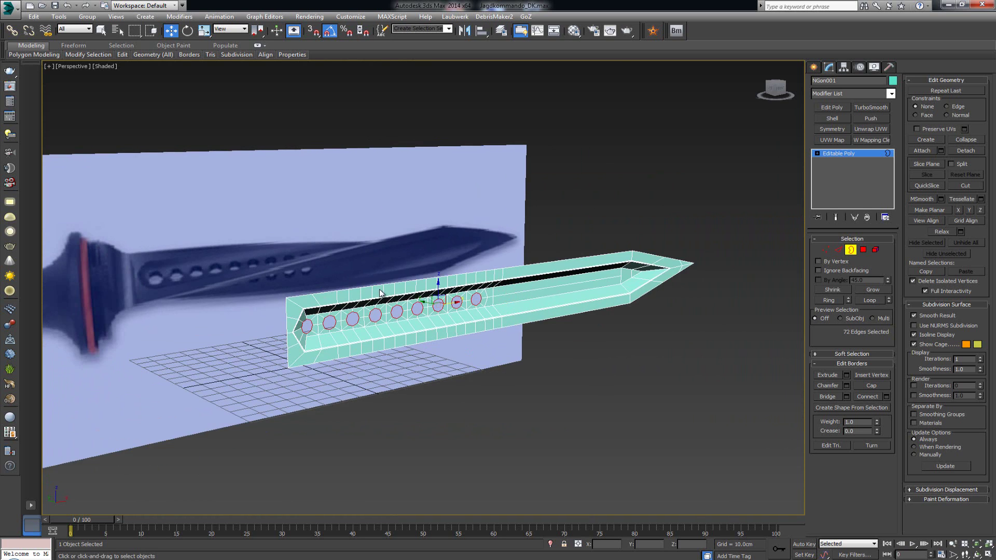
pyautogui.scroll(5, 379, 289)
pyautogui.scroll(-2, 379, 288)
pyautogui.keyDown('alt'); pyautogui.moveTo(423, 329); pyautogui.dragTo(430, 325, button='middle'); pyautogui.keyUp('alt')
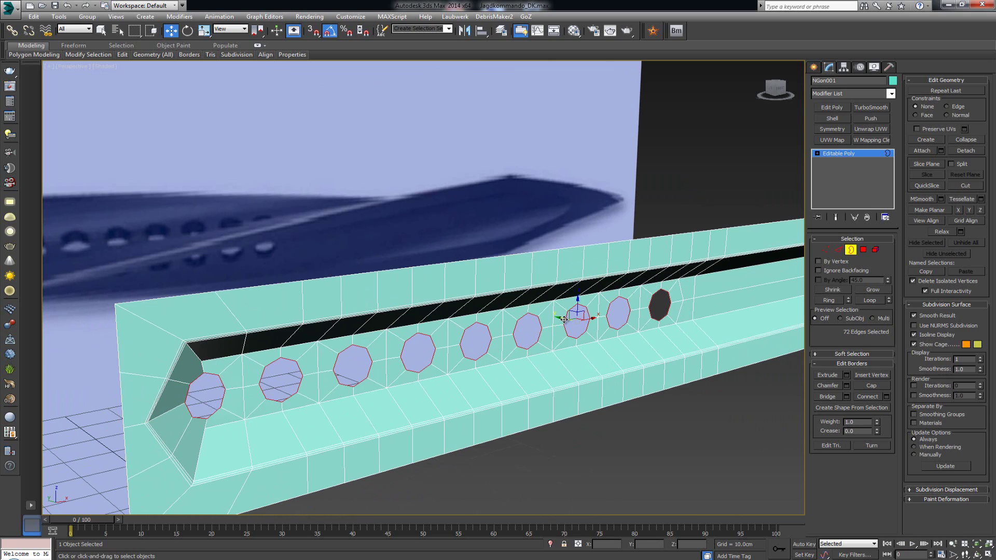
pyautogui.keyDown('shift'); pyautogui.moveTo(563, 319); pyautogui.dragTo(552, 318); pyautogui.keyUp('shift')
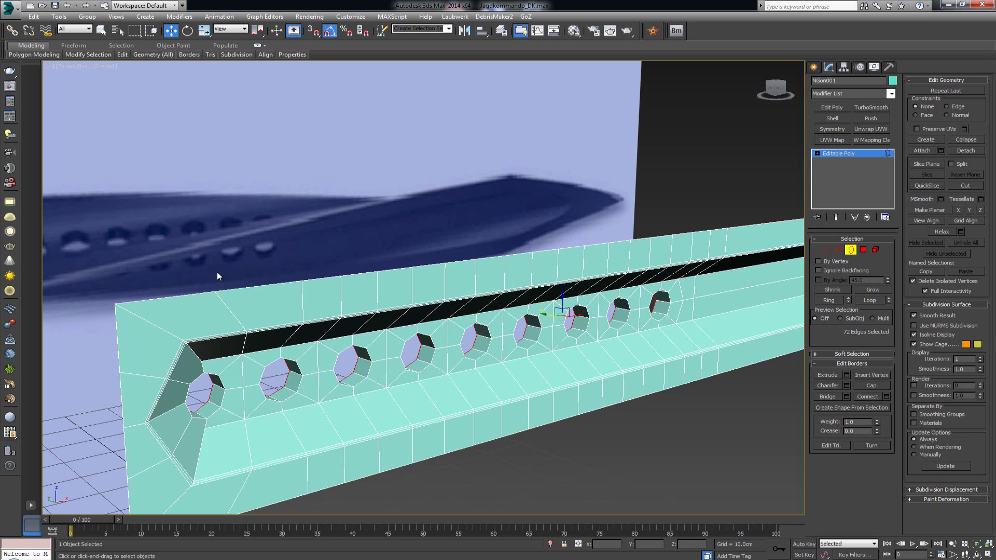
# Examine the depth of the new hole walls from several angles against the reference image.
pyautogui.click(453, 335)
pyautogui.moveTo(264, 283); pyautogui.dragTo(271, 260, button='middle')
pyautogui.moveTo(348, 306)
pyautogui.keyDown('alt'); pyautogui.mouseDown(button='middle')
pyautogui.moveTo(334, 289)
pyautogui.moveTo(358, 325)
pyautogui.moveTo(346, 296)
pyautogui.mouseUp(button='middle'); pyautogui.keyUp('alt')
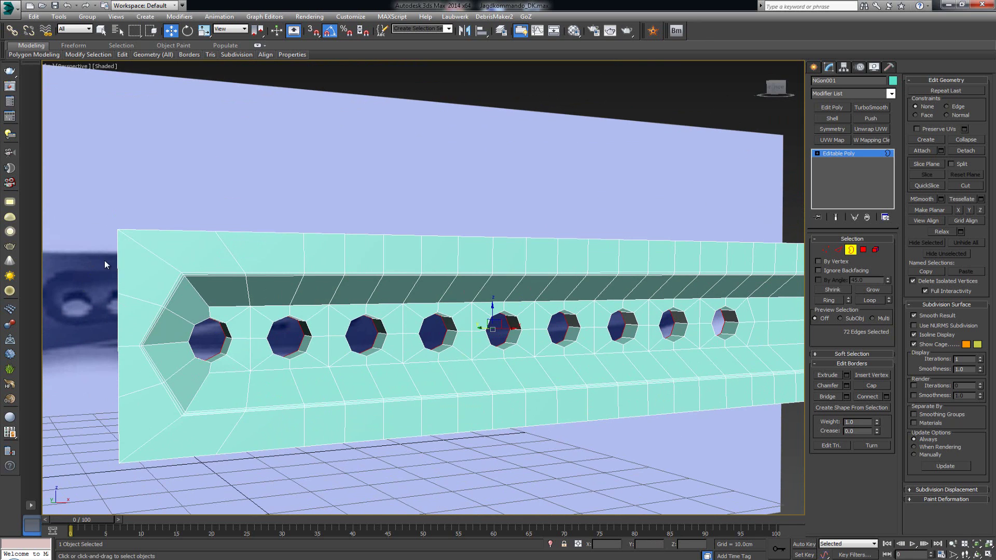
pyautogui.keyDown('alt'); pyautogui.moveTo(416, 306); pyautogui.dragTo(441, 325, button='middle'); pyautogui.keyUp('alt')
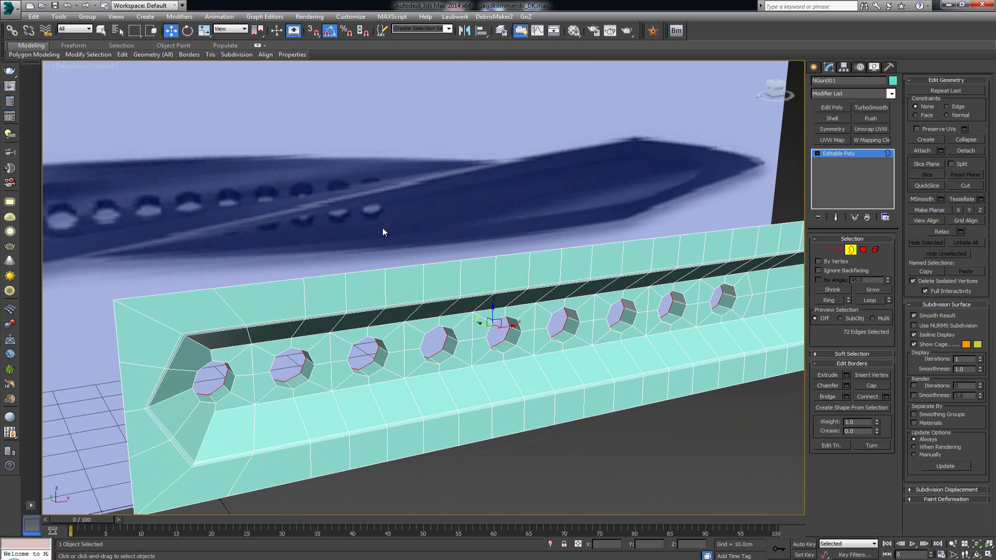
pyautogui.moveTo(601, 326); pyautogui.dragTo(593, 307, button='middle')
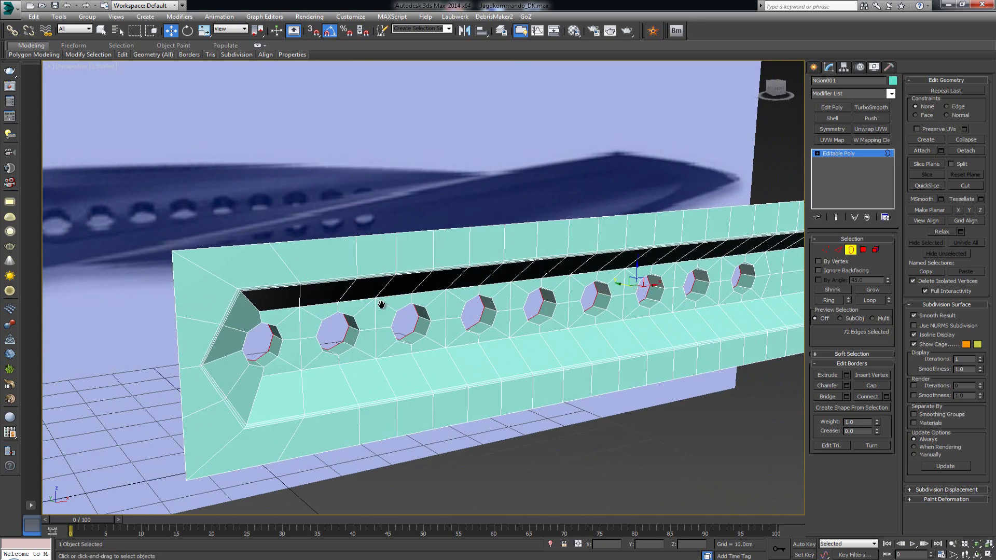
pyautogui.keyDown('alt'); pyautogui.moveTo(383, 305); pyautogui.dragTo(468, 299, button='middle'); pyautogui.keyUp('alt')
pyautogui.keyDown('alt'); pyautogui.moveTo(741, 243); pyautogui.dragTo(594, 260, button='middle'); pyautogui.keyUp('alt')
pyautogui.keyDown('alt'); pyautogui.moveTo(377, 289); pyautogui.dragTo(389, 286, button='middle'); pyautogui.keyUp('alt')
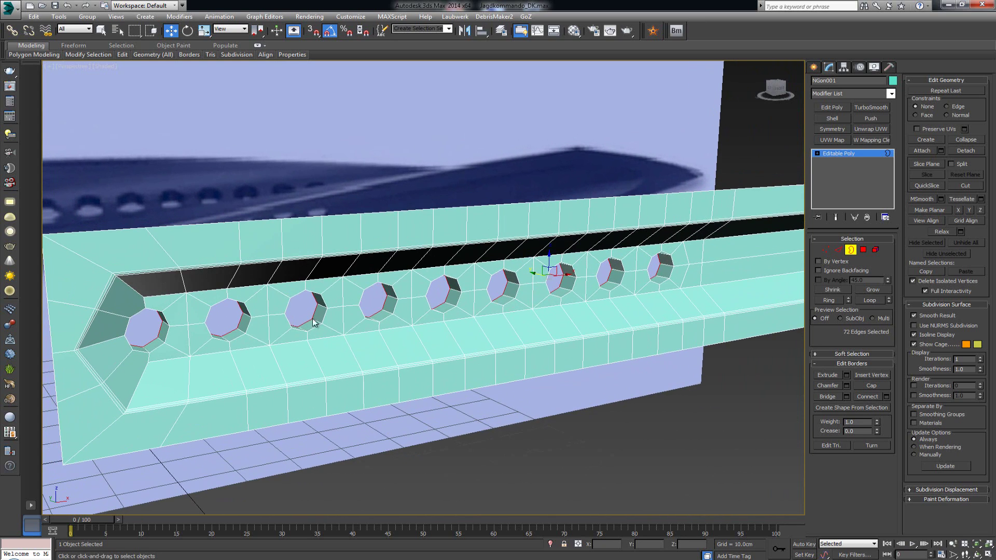
# Chamfer the front rim edge loops of all nine holes by 0.21 cm with 2 segments.
pyautogui.press('2')
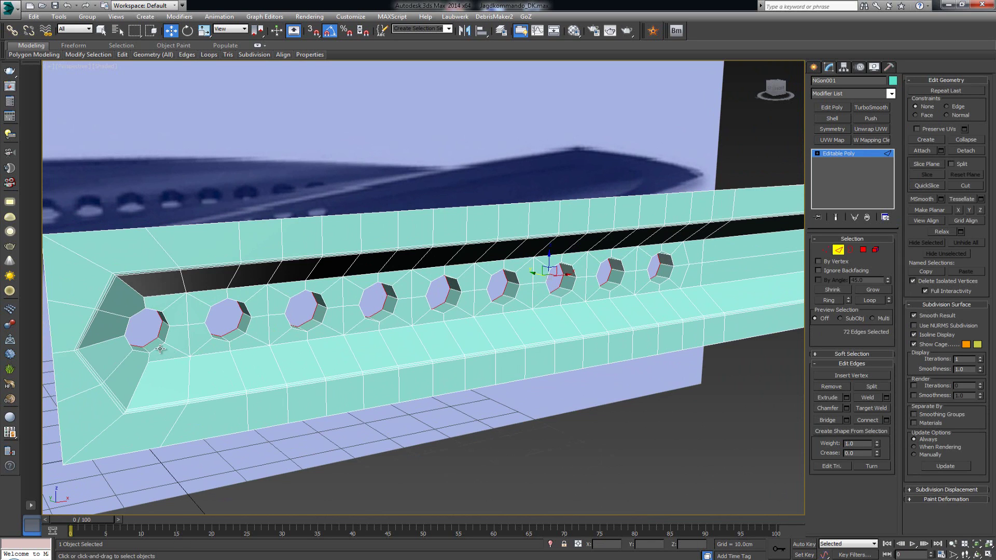
pyautogui.doubleClick(160, 349)
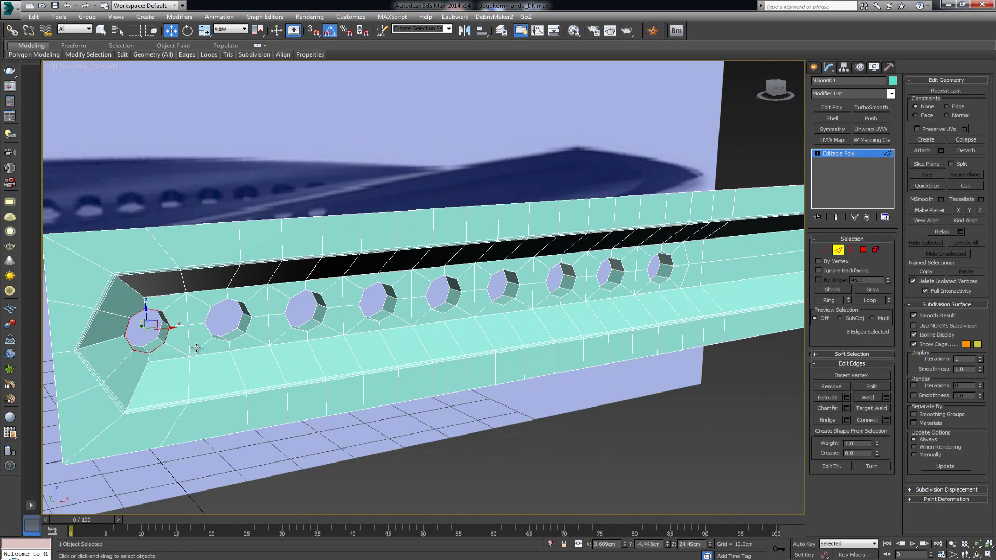
pyautogui.keyDown('ctrl'); pyautogui.doubleClick(218, 341); pyautogui.keyUp('ctrl')
pyautogui.keyDown('ctrl'); pyautogui.doubleClick(295, 331); pyautogui.keyUp('ctrl')
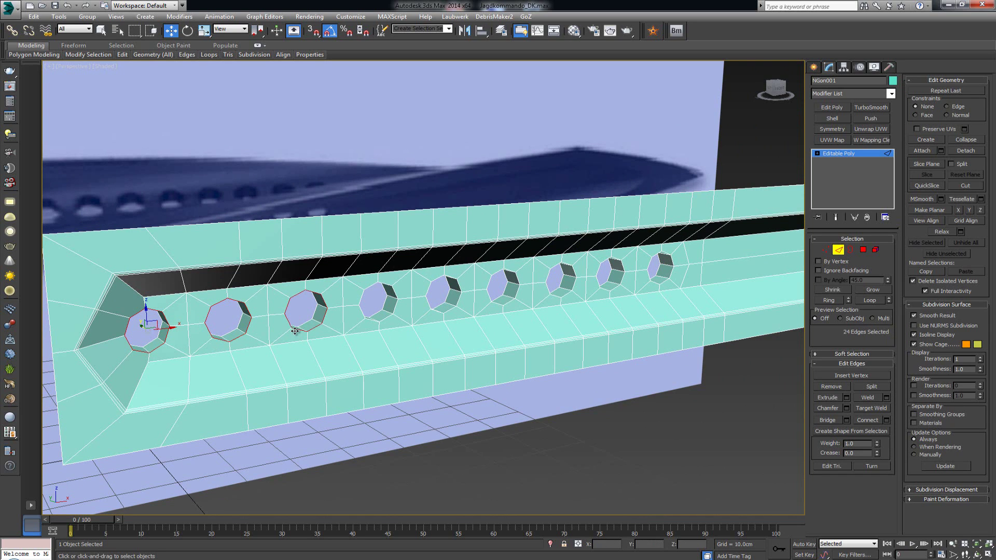
pyautogui.keyDown('ctrl'); pyautogui.doubleClick(384, 318); pyautogui.keyUp('ctrl')
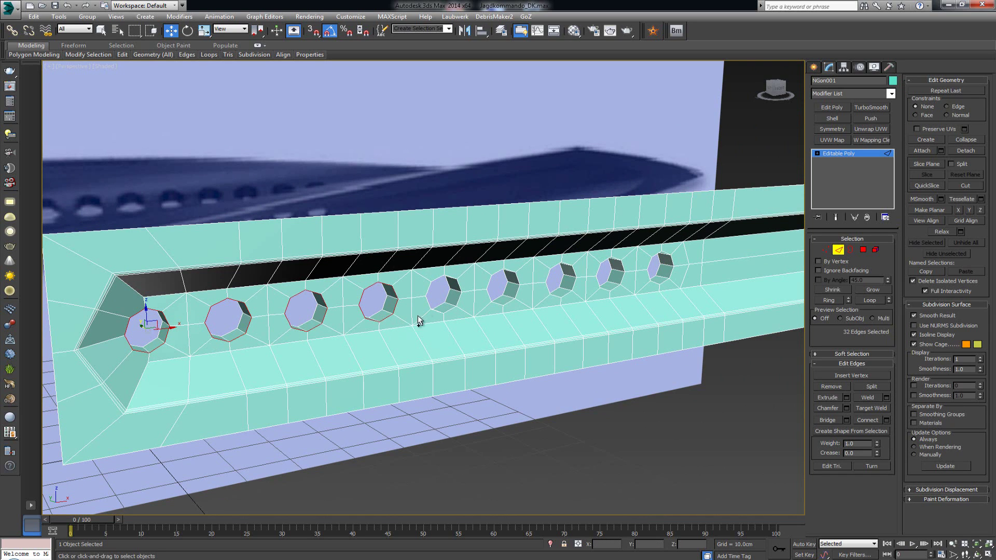
pyautogui.keyDown('ctrl'); pyautogui.doubleClick(450, 310); pyautogui.keyUp('ctrl')
pyautogui.keyDown('ctrl'); pyautogui.doubleClick(510, 304); pyautogui.keyUp('ctrl')
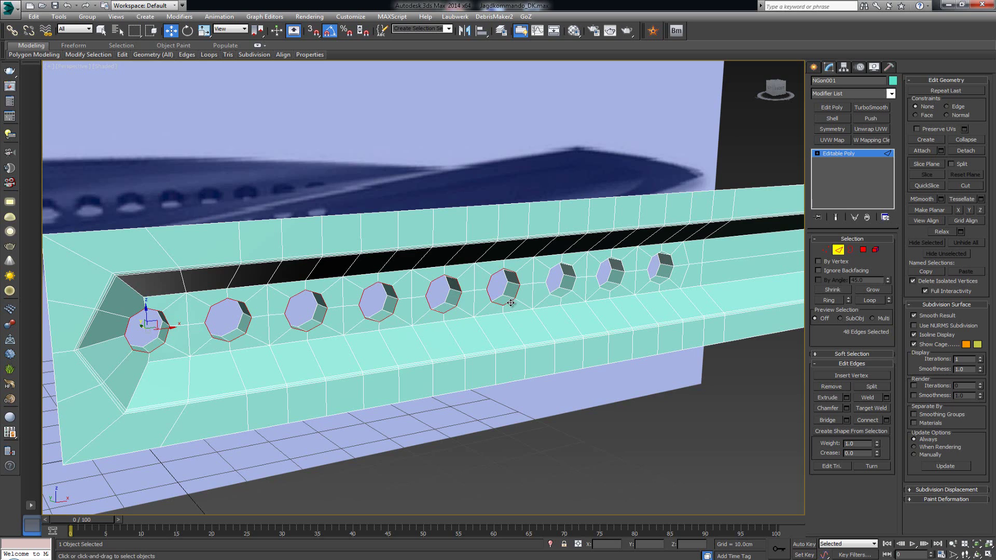
pyautogui.keyDown('ctrl'); pyautogui.doubleClick(568, 295); pyautogui.keyUp('ctrl')
pyautogui.keyDown('ctrl'); pyautogui.doubleClick(615, 287); pyautogui.keyUp('ctrl')
pyautogui.keyDown('ctrl'); pyautogui.doubleClick(655, 285); pyautogui.keyUp('ctrl')
pyautogui.click(849, 408)
pyautogui.scroll(10, 527, 347)
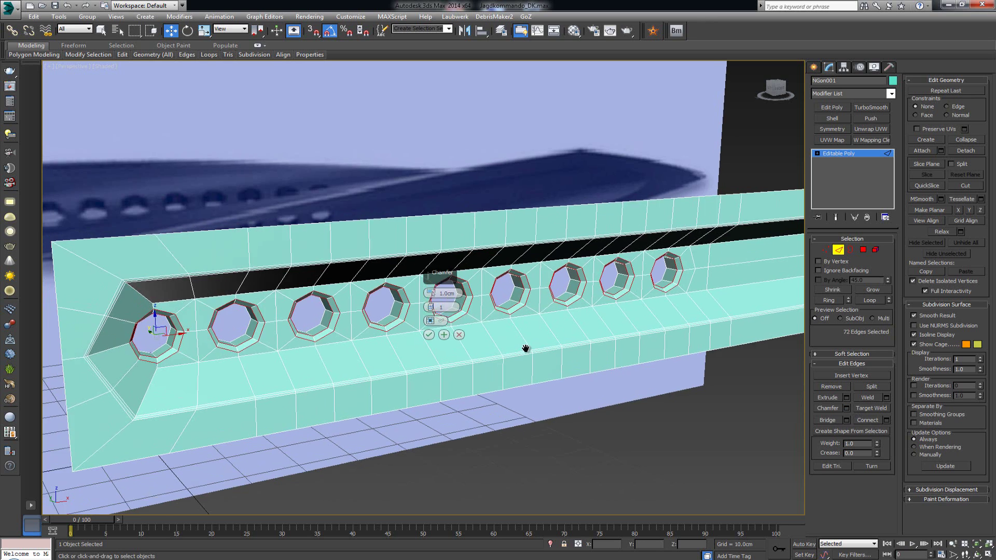
pyautogui.scroll(-10, 491, 335)
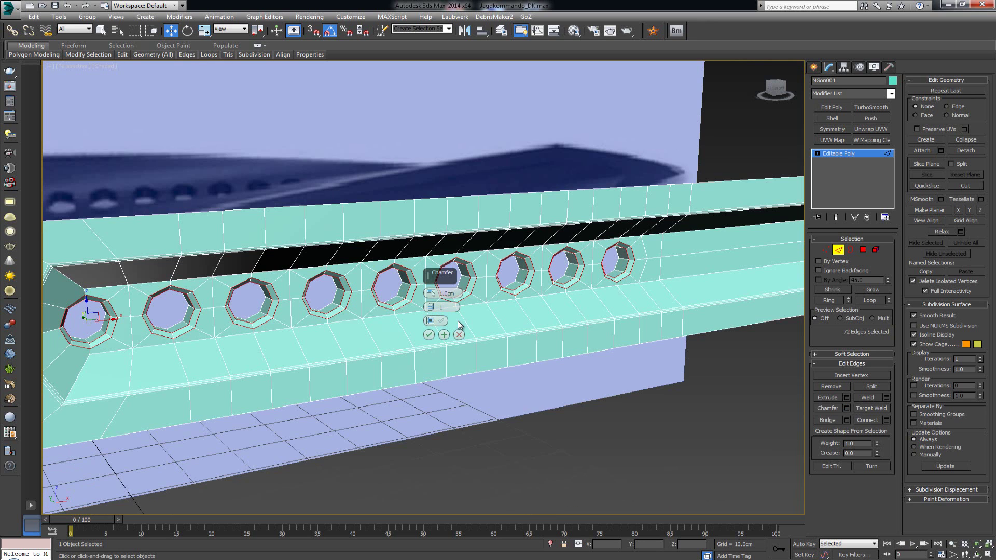
pyautogui.moveTo(429, 294); pyautogui.dragTo(431, 303)
pyautogui.scroll(-3, 410, 307)
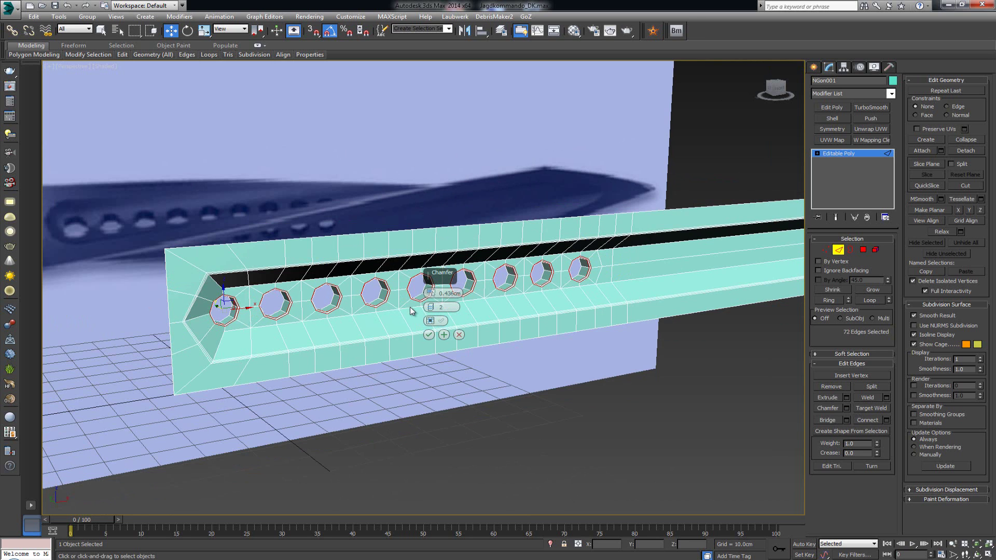
pyautogui.scroll(5, 388, 290)
pyautogui.scroll(6, 388, 290)
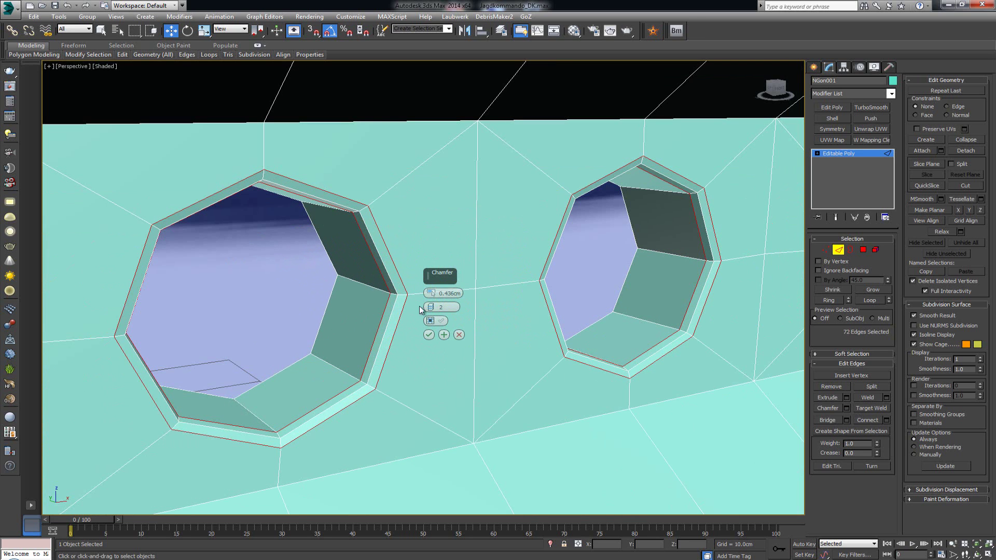
pyautogui.moveTo(432, 295); pyautogui.dragTo(431, 300)
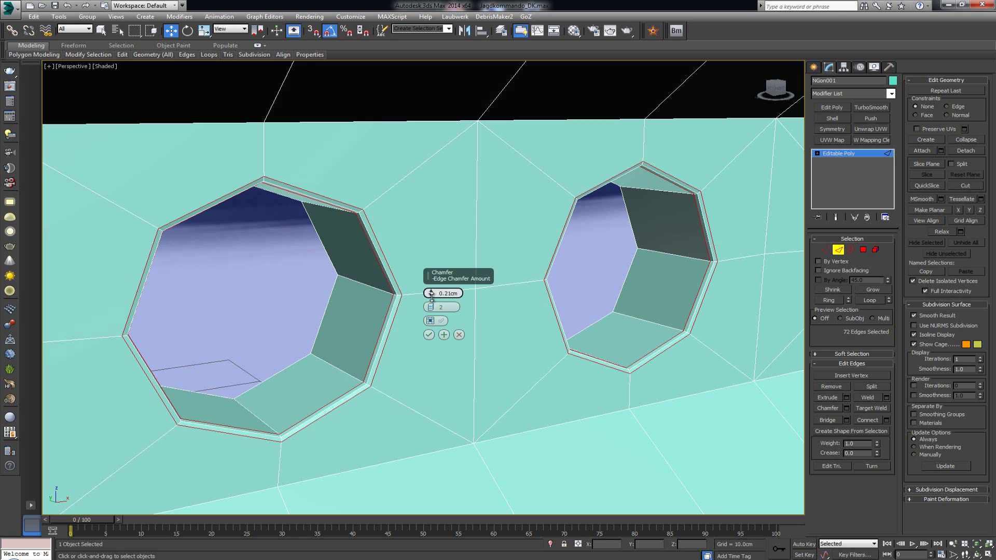
pyautogui.moveTo(338, 355); pyautogui.dragTo(366, 356, button='middle')
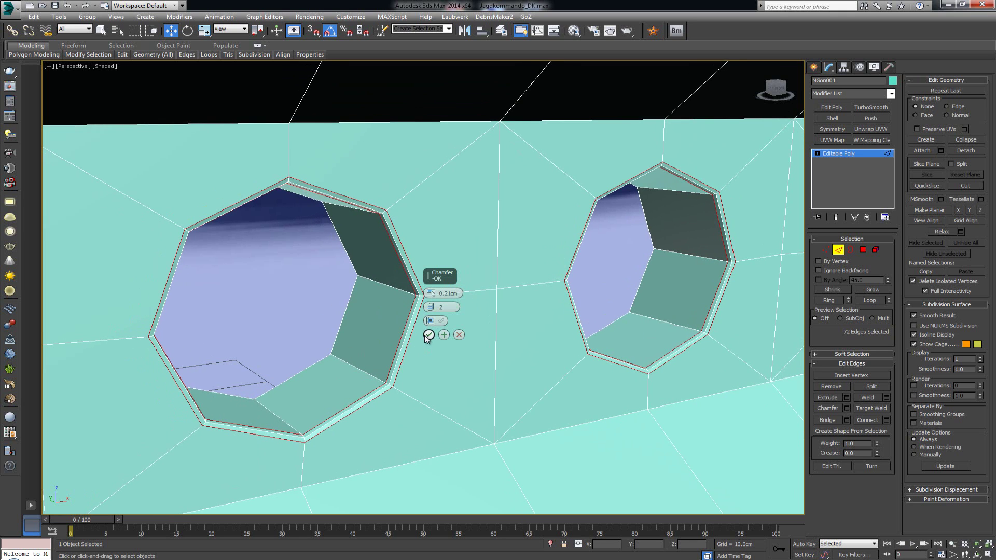
pyautogui.click(429, 335)
# Add a TurboSmooth modifier to the blade and set its iterations to 2.
pyautogui.press('z')
pyautogui.click(839, 251)
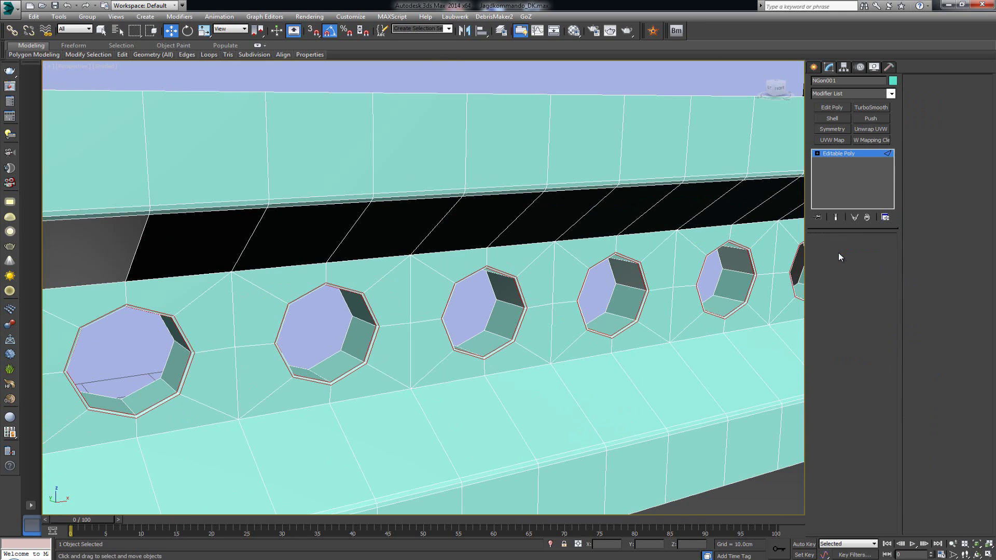
pyautogui.click(877, 107)
pyautogui.scroll(-4, 513, 261)
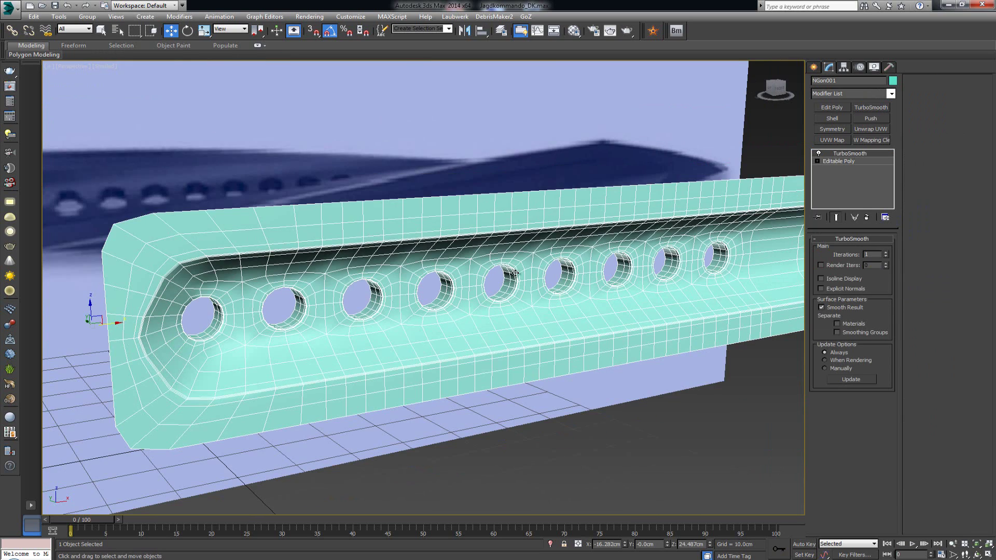
pyautogui.scroll(-2, 542, 330)
pyautogui.keyDown('alt'); pyautogui.moveTo(558, 348); pyautogui.dragTo(541, 373, button='middle'); pyautogui.keyUp('alt')
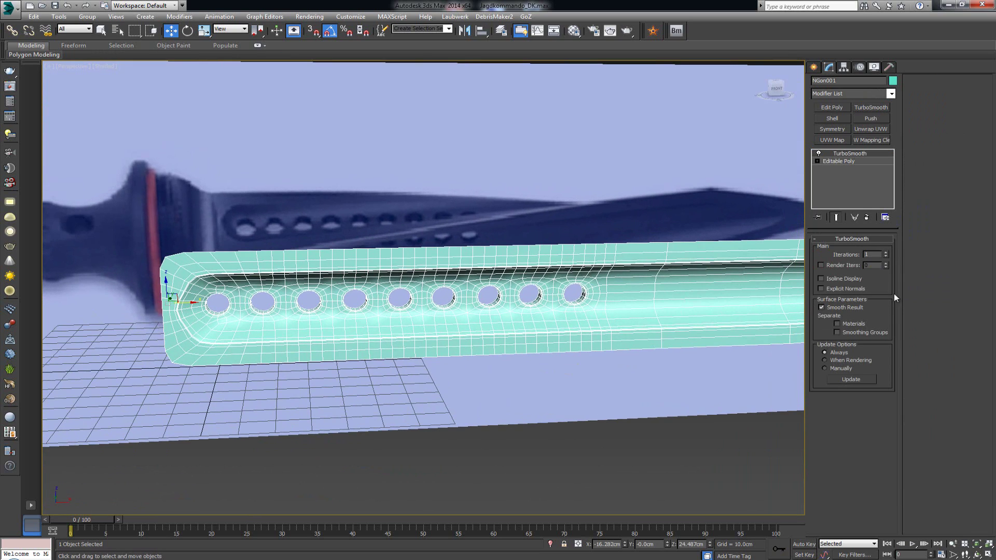
pyautogui.click(886, 253)
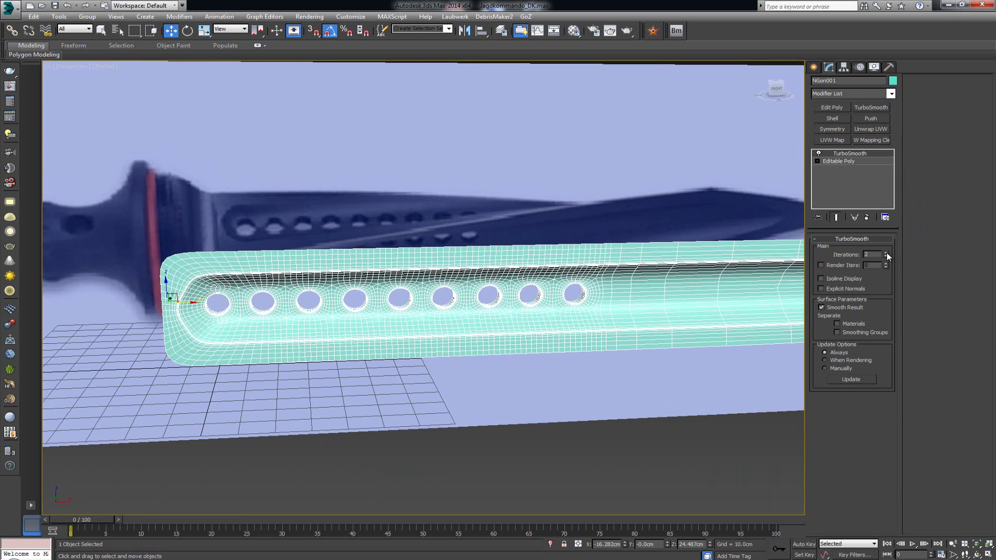
# Examine the smoothed blade, its holes, base and tip against the reference knife, with and without the wireframe.
pyautogui.click(464, 389)
pyautogui.scroll(-4, 368, 339)
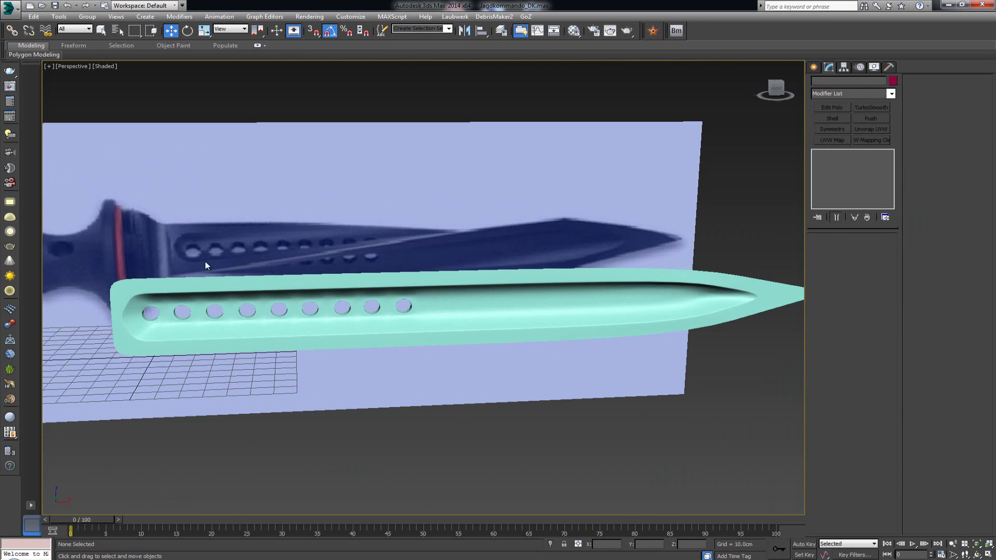
pyautogui.moveTo(160, 338); pyautogui.dragTo(286, 337, button='middle')
pyautogui.scroll(3, 391, 329)
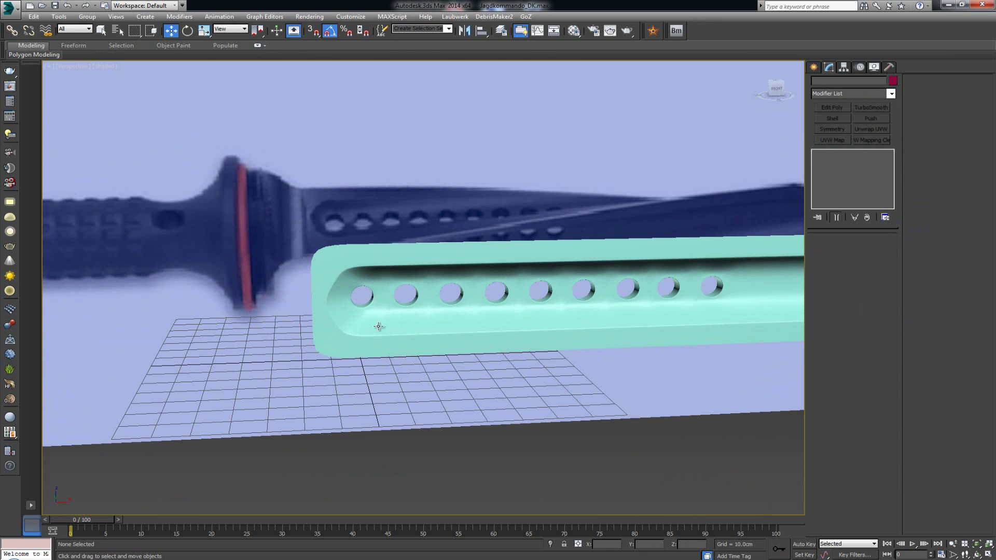
pyautogui.click(359, 295)
pyautogui.scroll(-3, 600, 255)
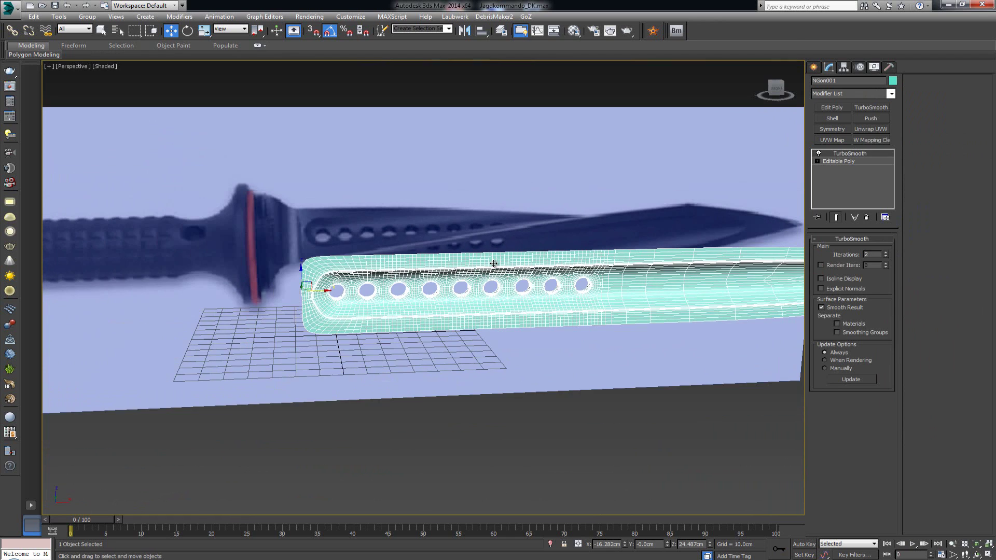
pyautogui.moveTo(597, 254); pyautogui.dragTo(394, 254, button='middle')
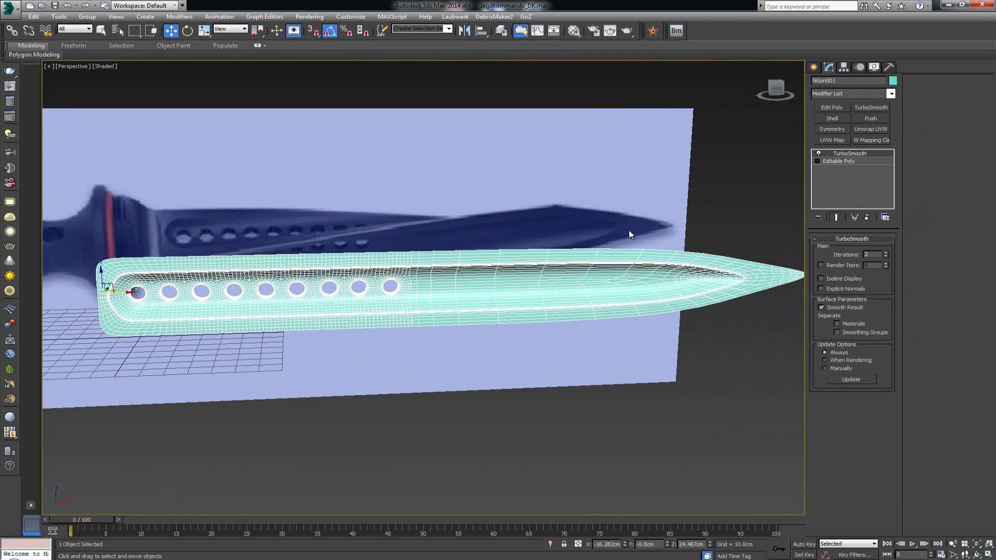
pyautogui.click(632, 235)
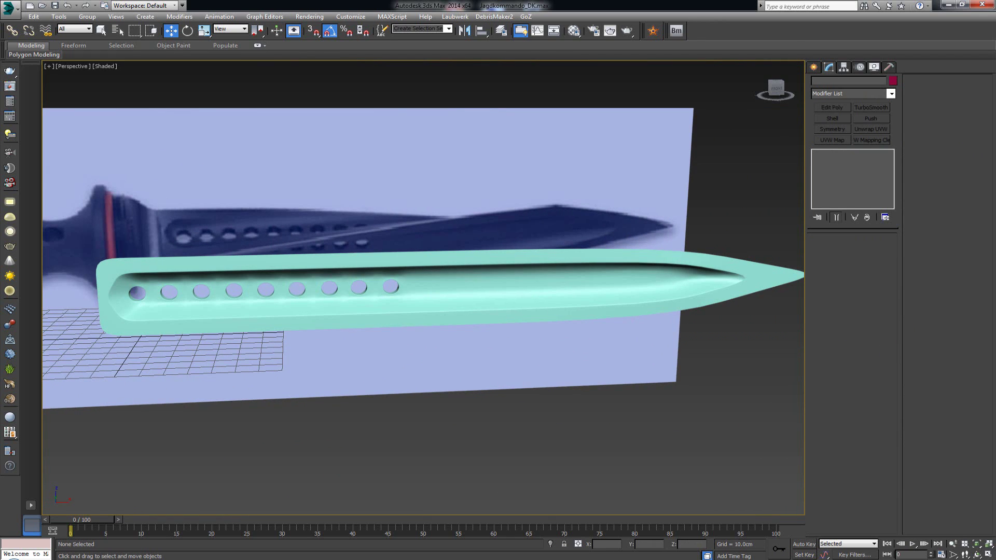
pyautogui.moveTo(106, 306); pyautogui.dragTo(229, 304, button='middle')
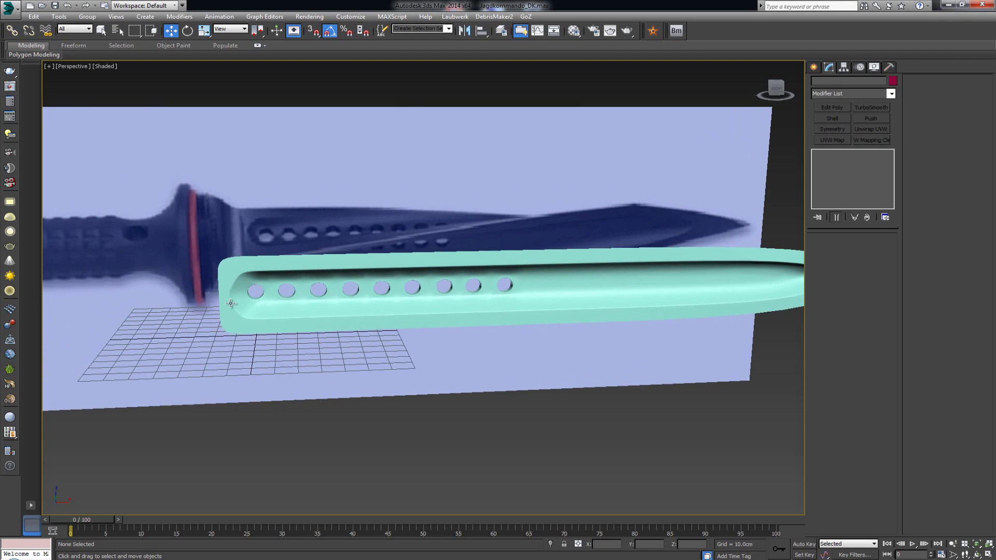
pyautogui.scroll(2, 230, 305)
# Round the groove's base end by moving its six intermediate rim vertices toward the handle and scaling them farther apart.
pyautogui.click(230, 304)
pyautogui.scroll(-6, 230, 305)
pyautogui.scroll(10, 230, 305)
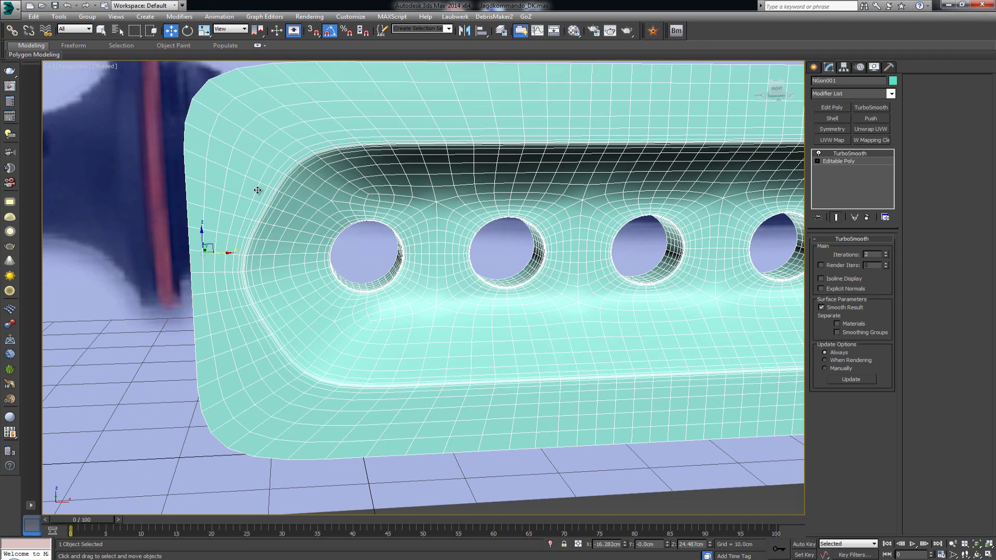
pyautogui.click(852, 161)
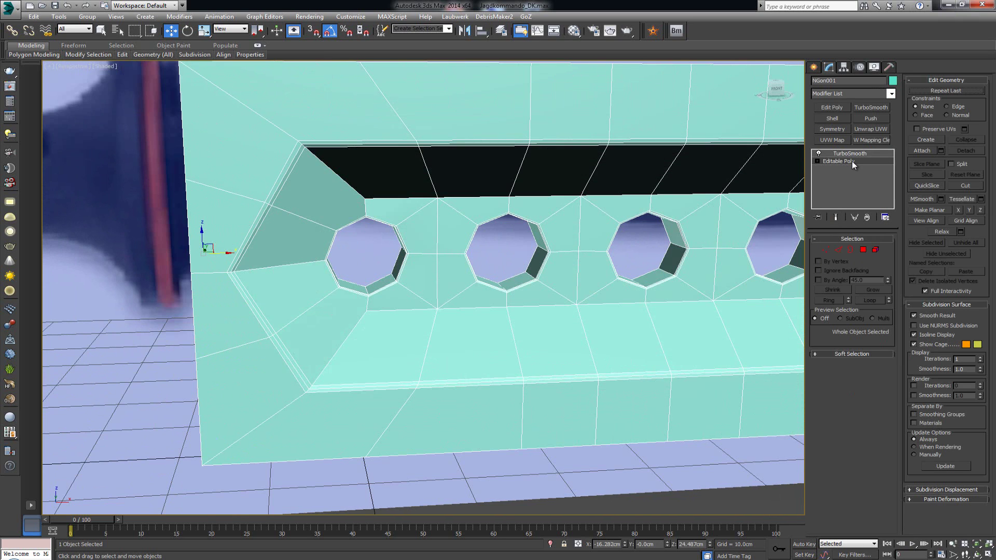
pyautogui.moveTo(319, 186); pyautogui.dragTo(346, 225, button='middle')
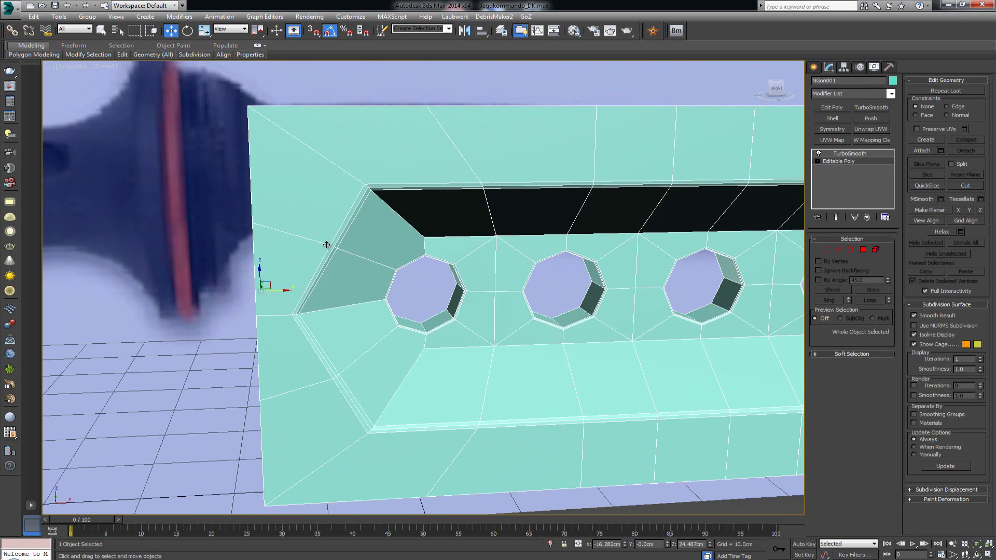
pyautogui.press('1')
pyautogui.moveTo(321, 236); pyautogui.dragTo(365, 271)
pyautogui.keyDown('ctrl'); pyautogui.moveTo(357, 364); pyautogui.dragTo(320, 388); pyautogui.keyUp('ctrl')
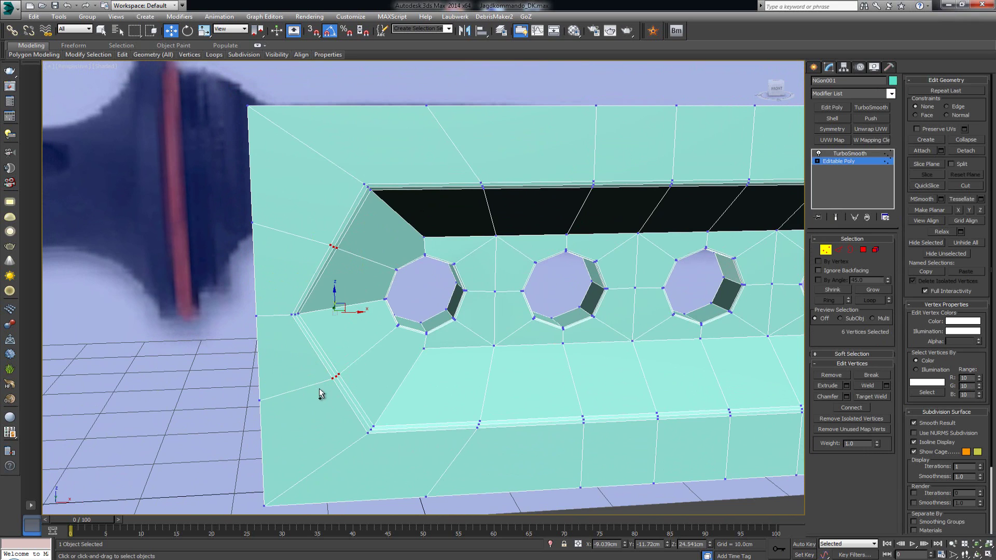
pyautogui.moveTo(356, 312); pyautogui.dragTo(311, 286)
pyautogui.press('r')
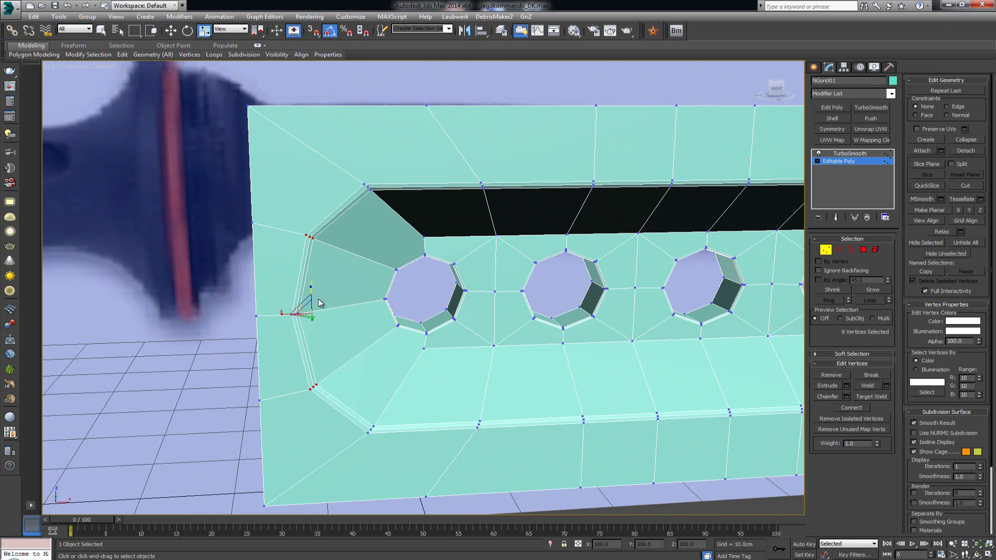
pyautogui.moveTo(314, 290)
pyautogui.keyDown('alt'); pyautogui.mouseDown(button='middle')
pyautogui.moveTo(340, 284)
pyautogui.moveTo(331, 293)
pyautogui.mouseUp(button='middle'); pyautogui.keyUp('alt')
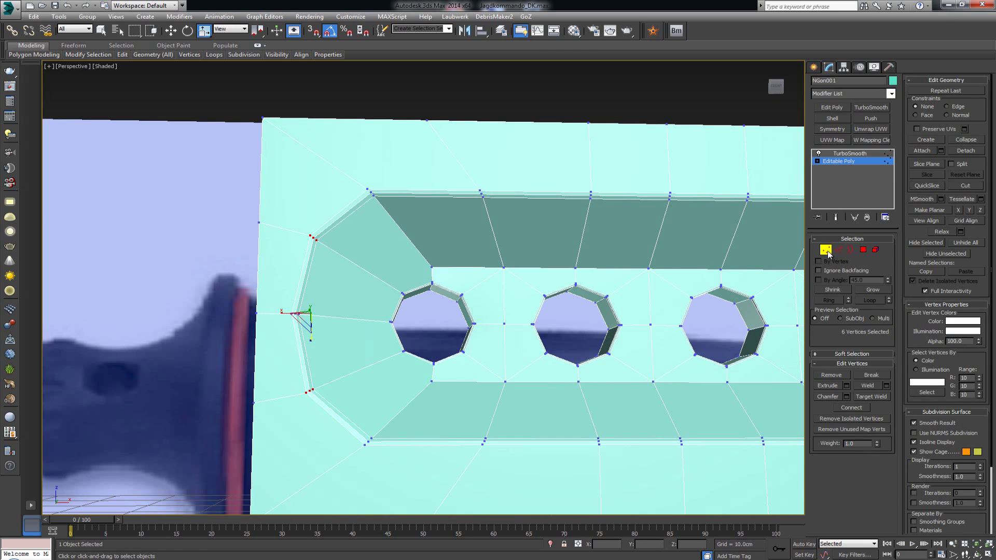
pyautogui.click(826, 250)
pyautogui.click(134, 273)
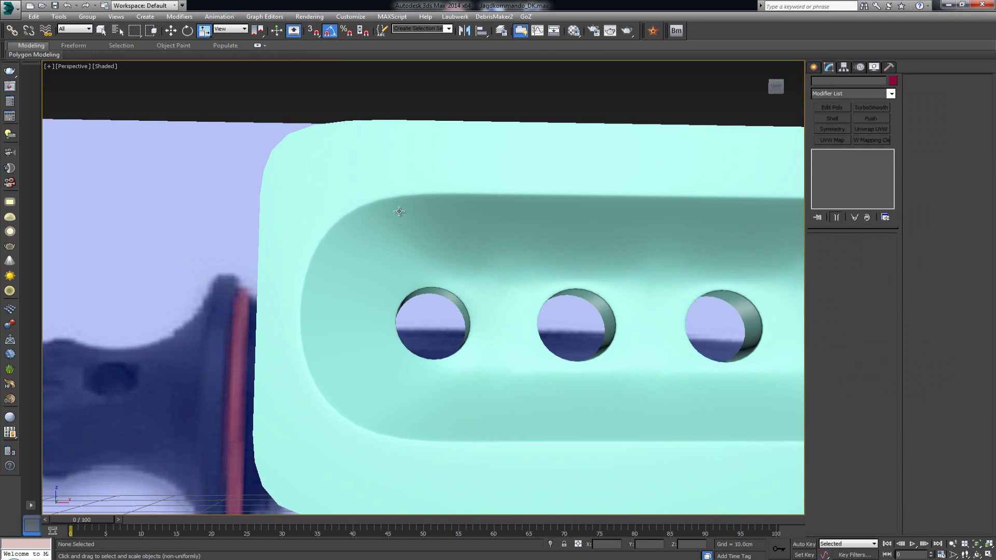
# Check the smoothed blade against the reference knife and remove its TurboSmooth modifier.
pyautogui.moveTo(312, 257); pyautogui.dragTo(239, 278, button='middle')
pyautogui.scroll(-5, 238, 278)
pyautogui.scroll(-5, 512, 285)
pyautogui.keyDown('alt'); pyautogui.moveTo(565, 282); pyautogui.dragTo(463, 308, button='middle'); pyautogui.keyUp('alt')
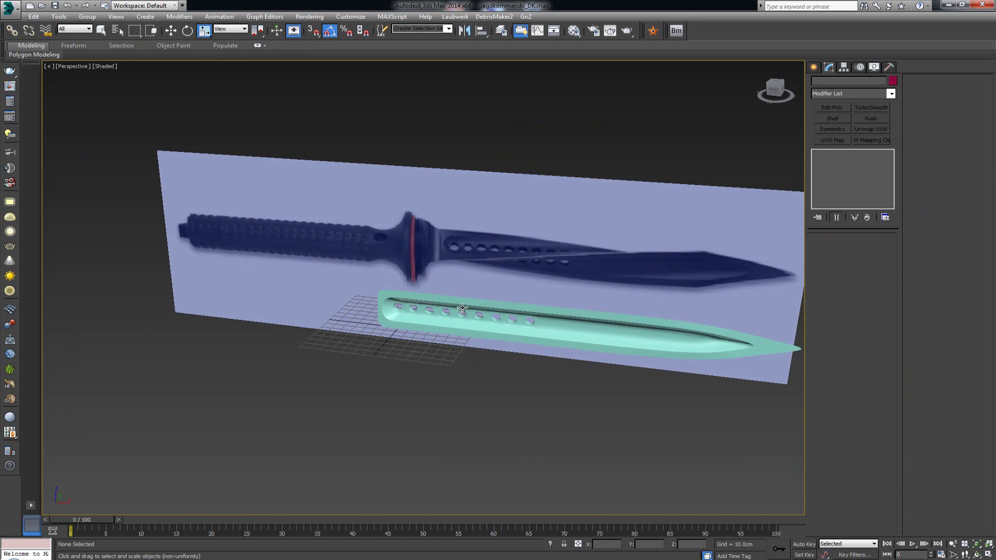
pyautogui.click(570, 338)
pyautogui.scroll(4, 545, 329)
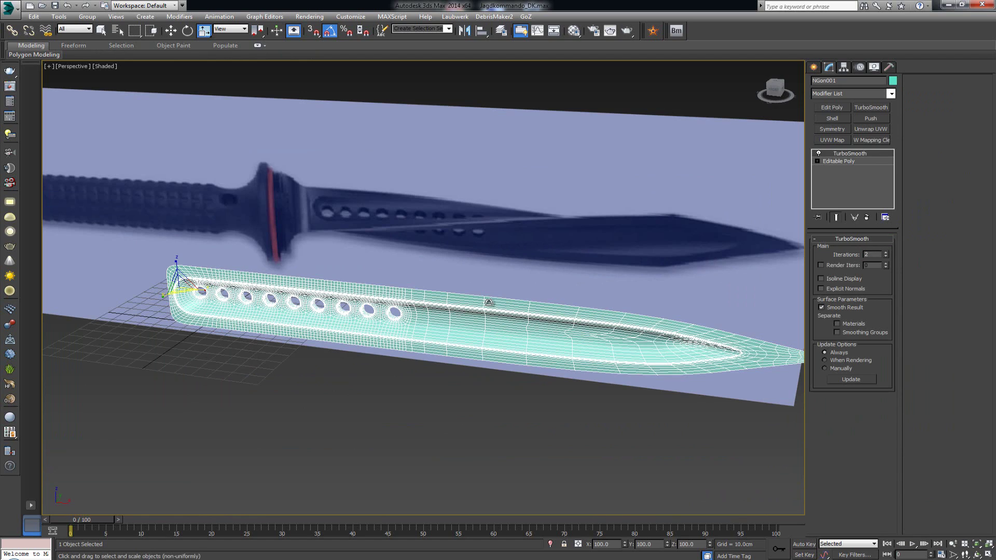
pyautogui.keyDown('alt'); pyautogui.moveTo(622, 236); pyautogui.dragTo(470, 237, button='middle'); pyautogui.keyUp('alt')
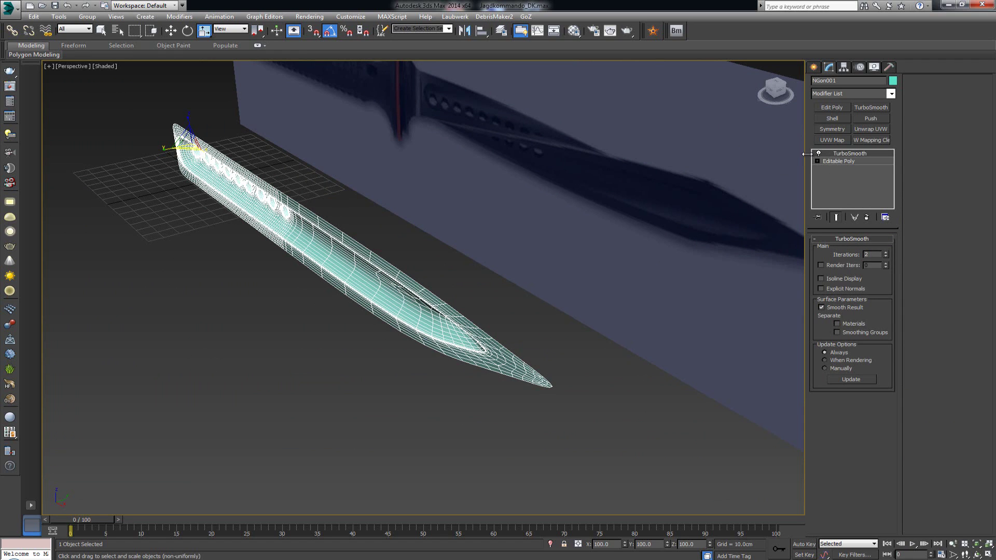
pyautogui.click(869, 217)
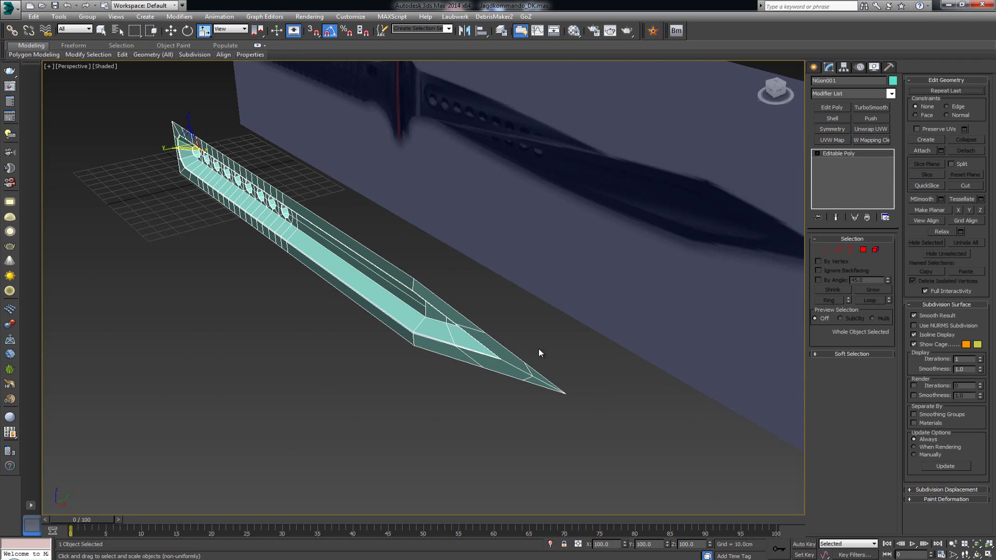
# Move only the blade's pivot to its tip, snapping it to the tip vertex.
pyautogui.press('w')
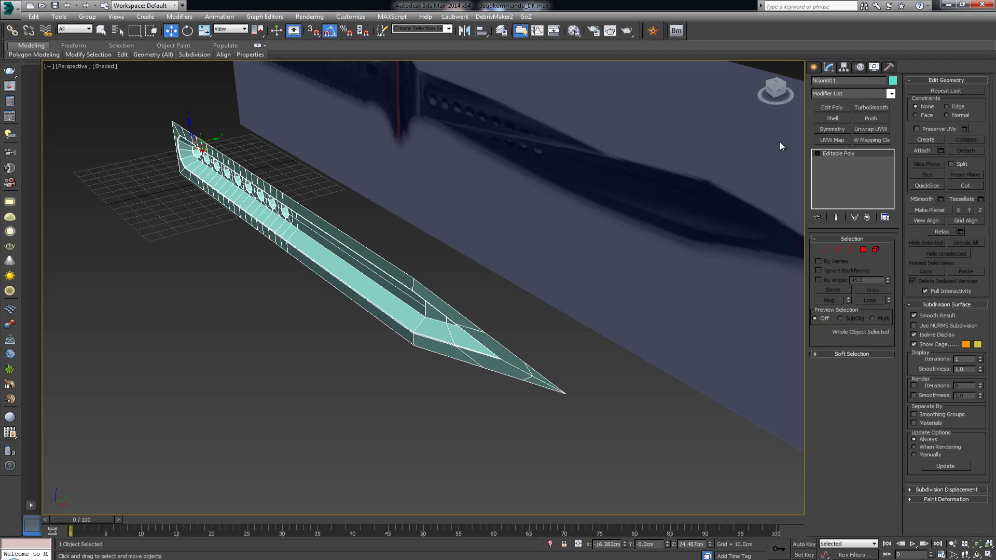
pyautogui.click(844, 68)
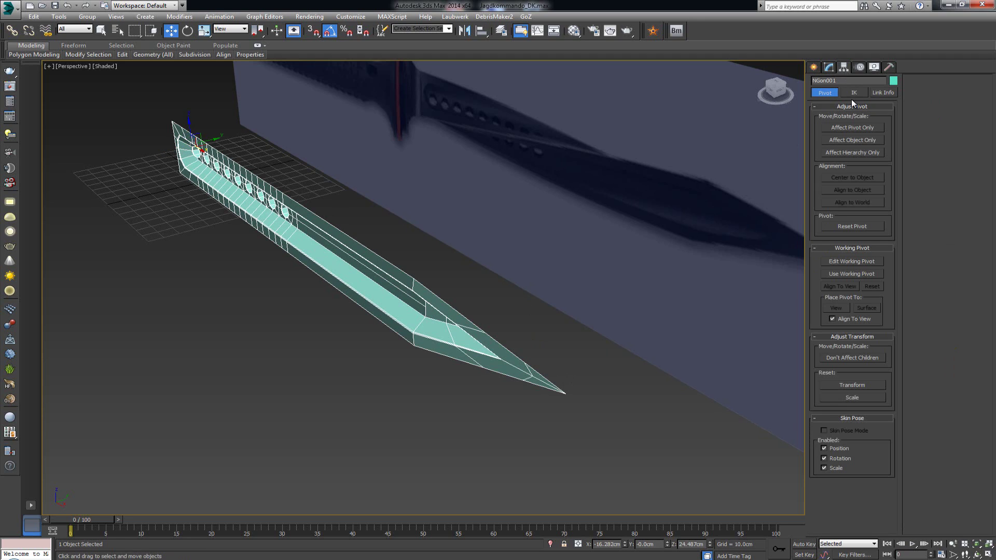
pyautogui.click(852, 127)
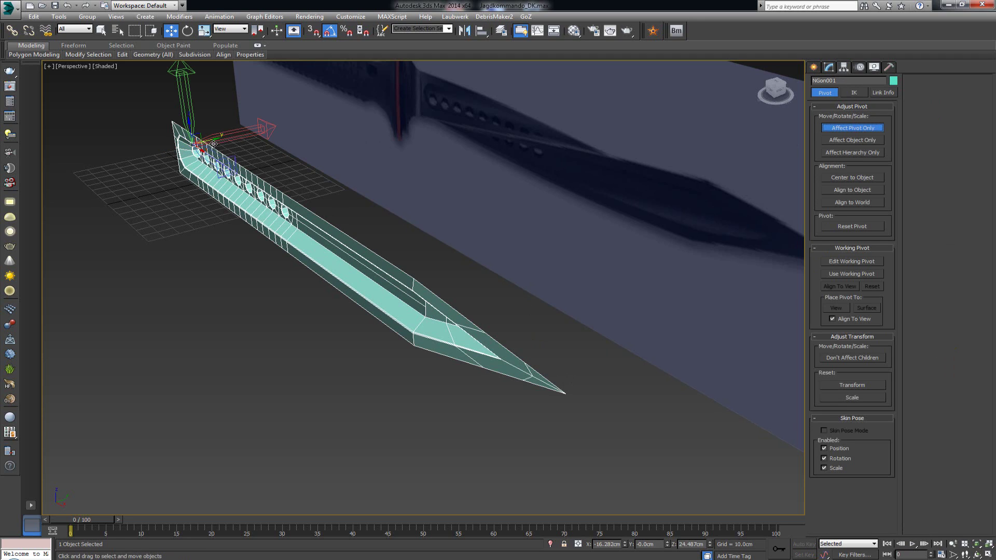
pyautogui.moveTo(193, 147); pyautogui.dragTo(568, 396)
pyautogui.press('s')
pyautogui.scroll(-1, 566, 399)
pyautogui.press('s')
pyautogui.moveTo(565, 397); pyautogui.dragTo(524, 361, button='middle')
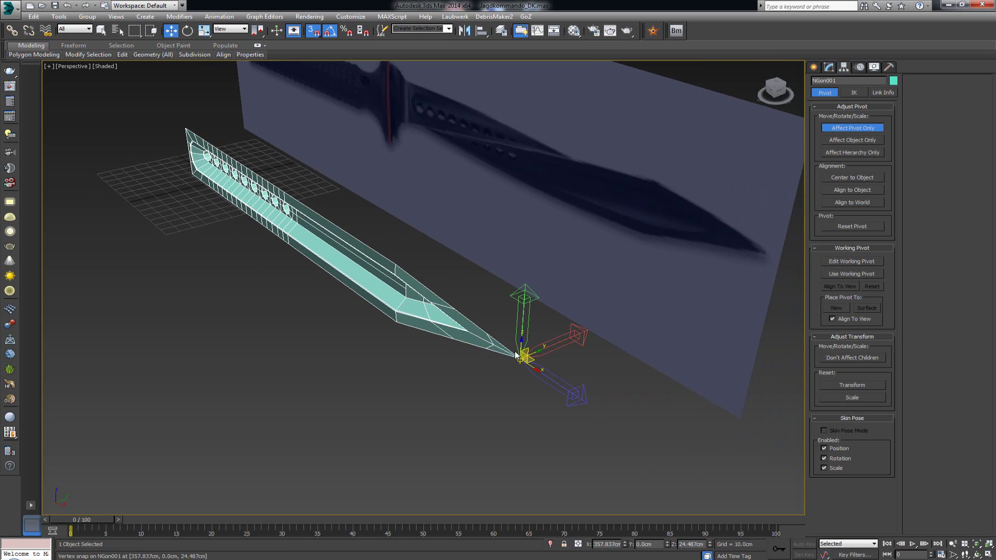
pyautogui.scroll(5, 524, 361)
pyautogui.moveTo(477, 306); pyautogui.dragTo(415, 275, button='middle')
pyautogui.scroll(-8, 456, 303)
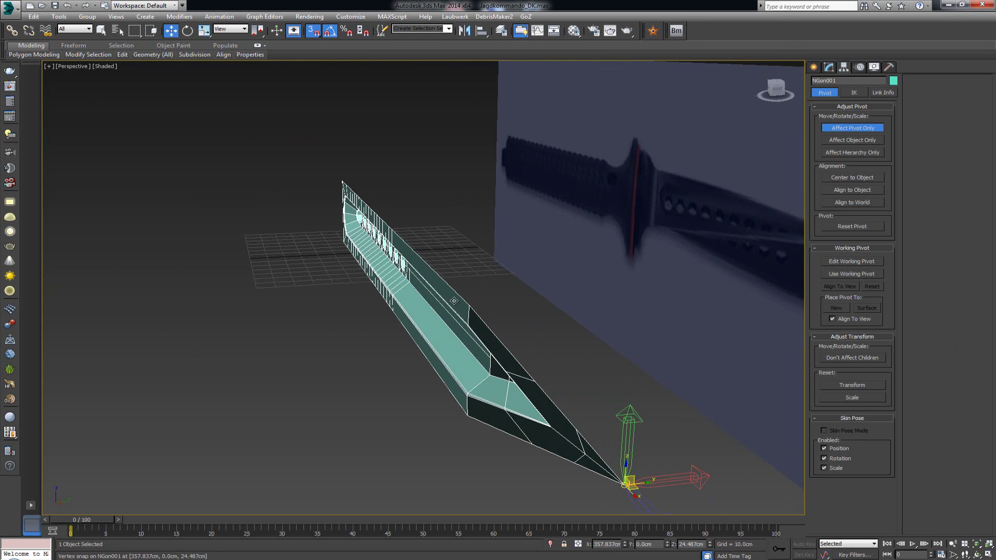
pyautogui.click(876, 128)
pyautogui.click(816, 68)
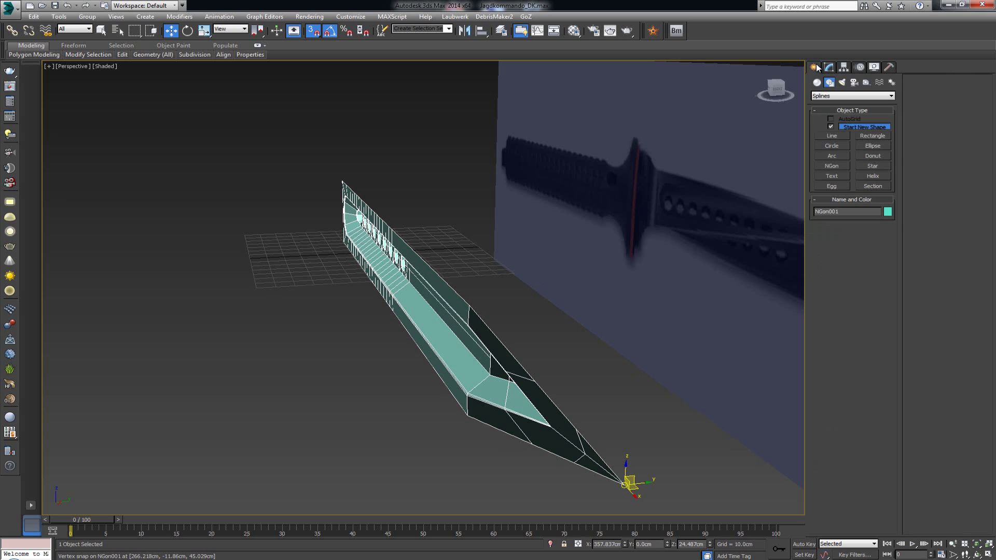
# Rotate-clone the blade by -120 degrees about its tip pivot as two independent copies.
pyautogui.keyDown('alt'); pyautogui.moveTo(614, 291); pyautogui.dragTo(537, 263, button='middle'); pyautogui.keyUp('alt')
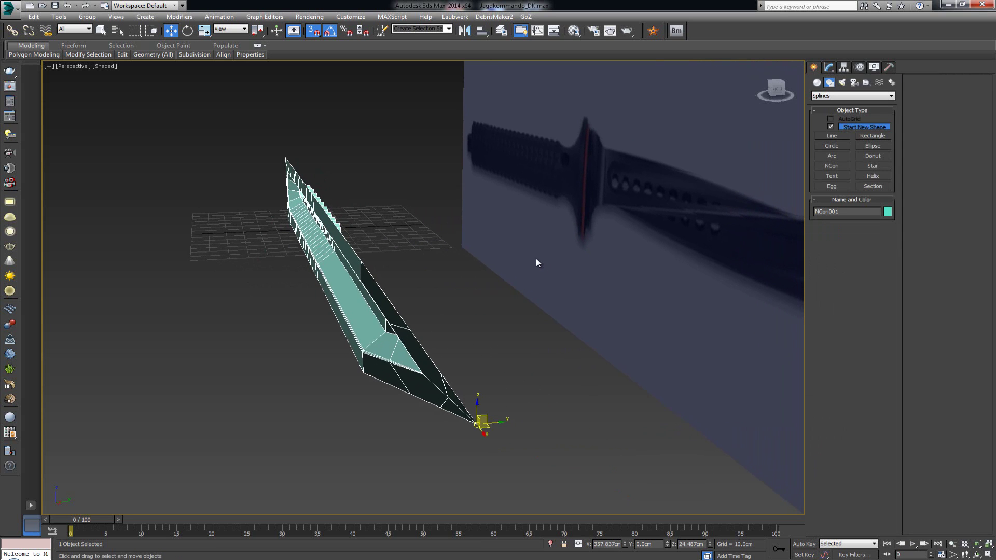
pyautogui.press('e')
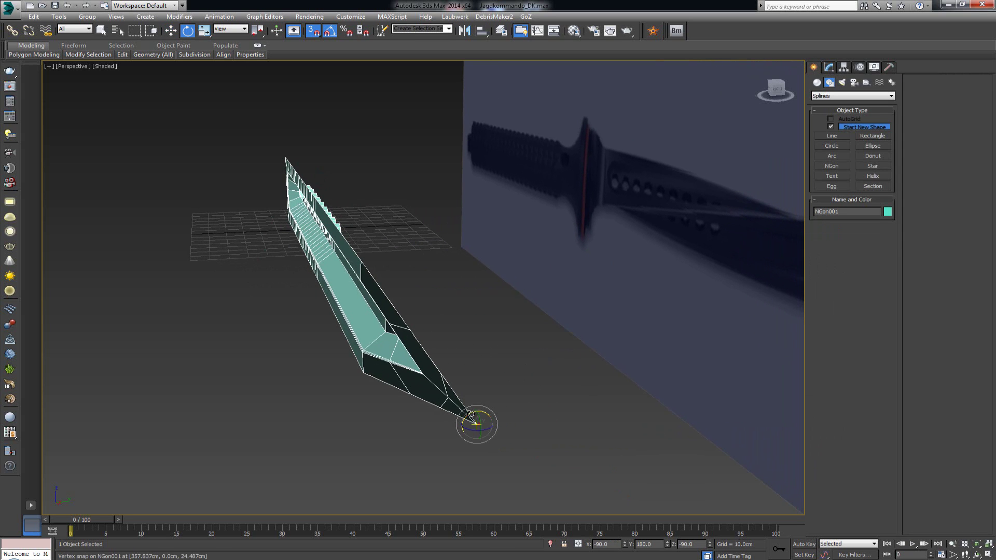
pyautogui.press('s')
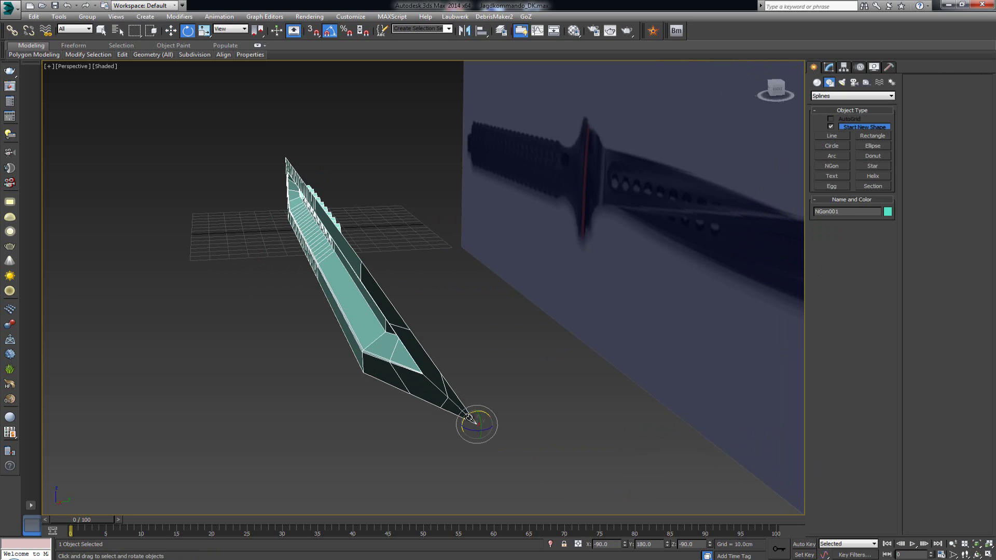
pyautogui.keyDown('alt'); pyautogui.moveTo(469, 417); pyautogui.dragTo(557, 436, button='middle'); pyautogui.keyUp('alt')
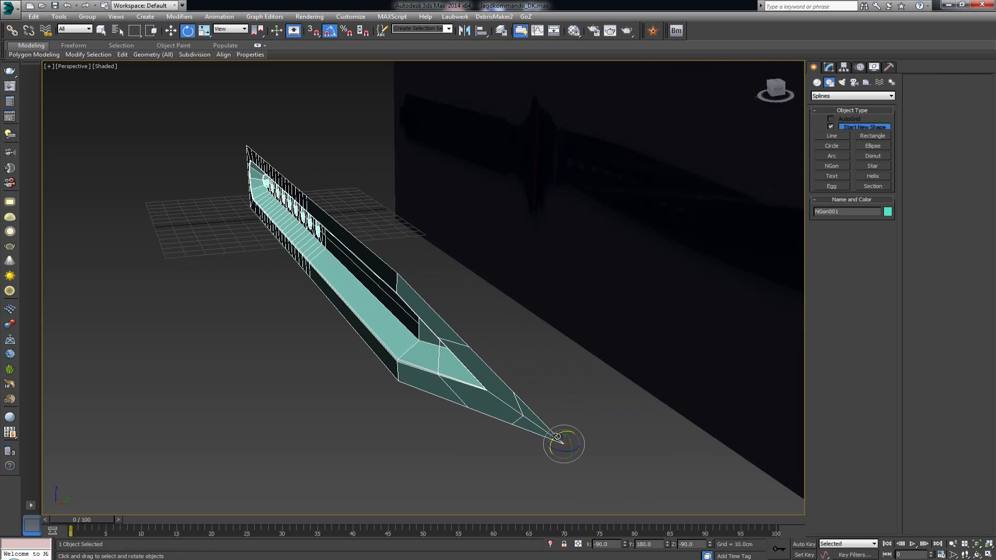
pyautogui.keyDown('shift'); pyautogui.moveTo(557, 436); pyautogui.dragTo(645, 437); pyautogui.keyUp('shift')
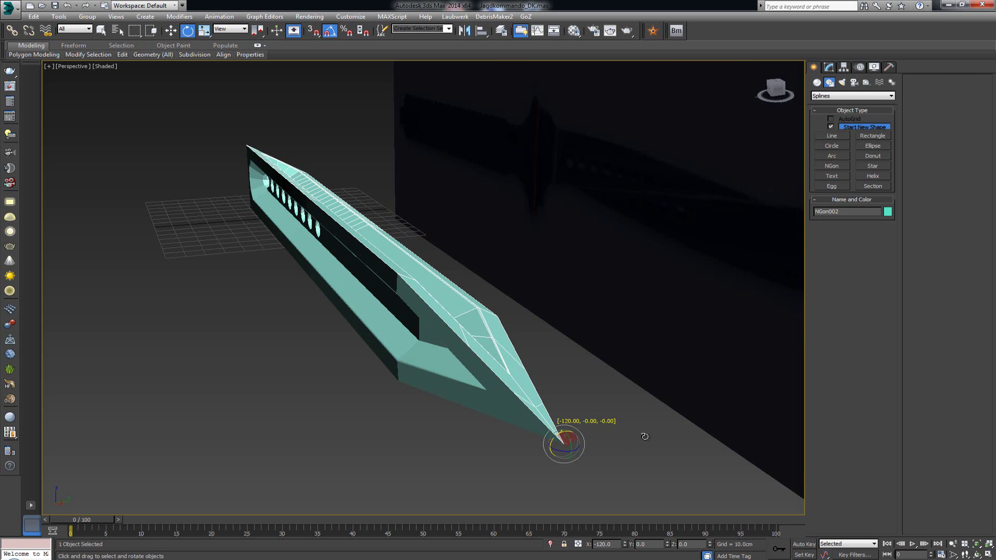
pyautogui.keyDown('shift'); pyautogui.moveTo(645, 436); pyautogui.dragTo(645, 437); pyautogui.keyUp('shift')
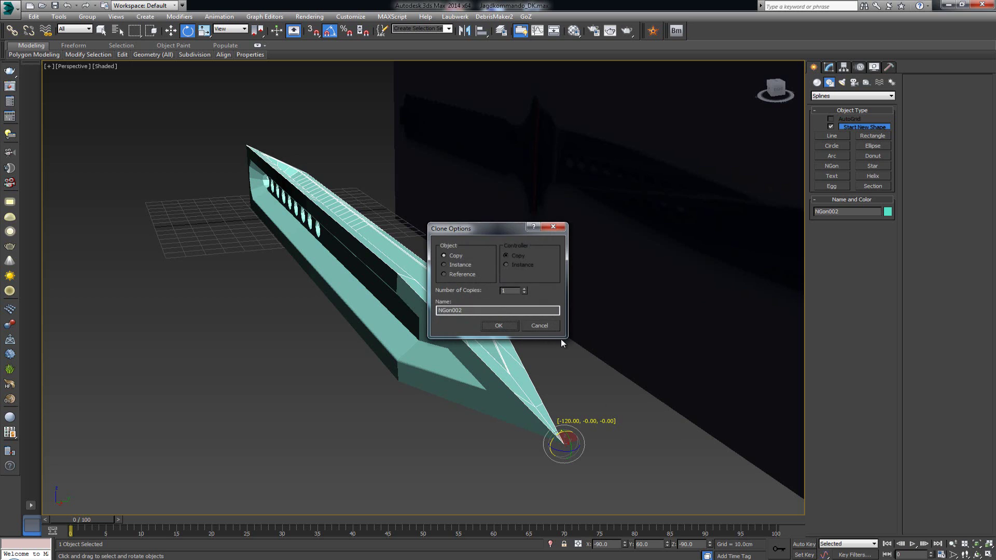
pyautogui.click(524, 288)
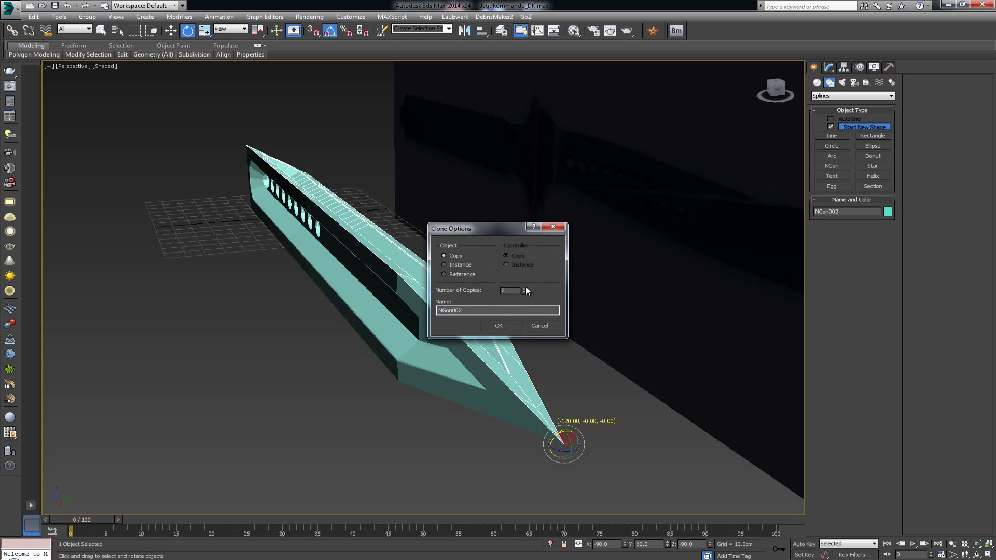
pyautogui.click(507, 327)
# Examine how the three blades meet along their edges, holes and base.
pyautogui.moveTo(498, 396)
pyautogui.keyDown('alt'); pyautogui.mouseDown(button='middle')
pyautogui.moveTo(507, 374)
pyautogui.moveTo(492, 366)
pyautogui.mouseUp(button='middle'); pyautogui.keyUp('alt')
pyautogui.click(453, 340)
pyautogui.keyDown('alt'); pyautogui.moveTo(454, 285); pyautogui.dragTo(443, 399, button='middle'); pyautogui.keyUp('alt')
pyautogui.scroll(3, 446, 360)
pyautogui.click(349, 393)
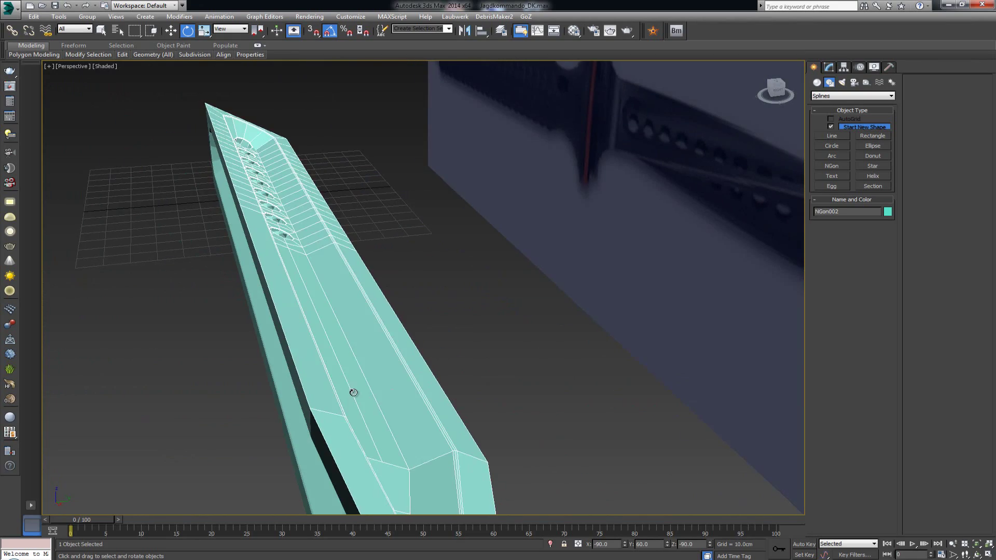
pyautogui.keyDown('alt'); pyautogui.moveTo(350, 393); pyautogui.dragTo(620, 310, button='middle'); pyautogui.keyUp('alt')
pyautogui.keyDown('alt'); pyautogui.moveTo(343, 385); pyautogui.dragTo(348, 385, button='middle'); pyautogui.keyUp('alt')
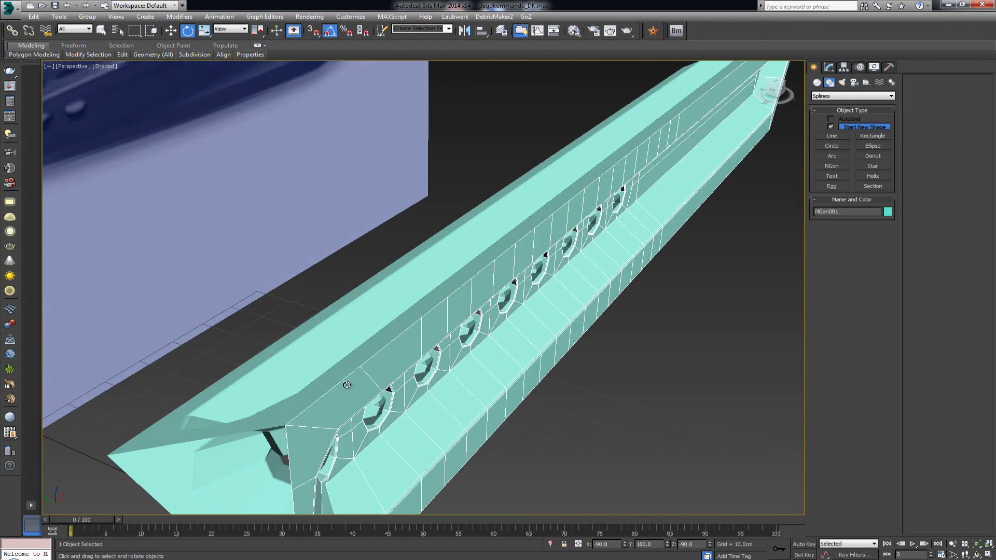
# Attach the two rotated copies to the original blade and inspect the overlapping hole walls.
pyautogui.click(830, 68)
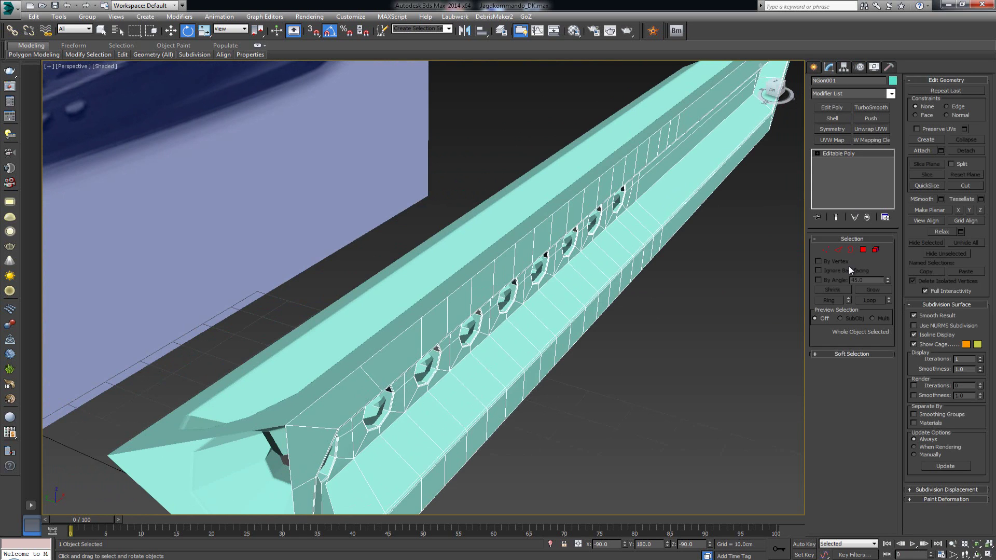
pyautogui.click(921, 151)
pyautogui.keyDown('alt'); pyautogui.moveTo(435, 258); pyautogui.dragTo(463, 346, button='middle'); pyautogui.keyUp('alt')
pyautogui.scroll(3, 463, 347)
pyautogui.moveTo(358, 312); pyautogui.dragTo(423, 332, button='middle')
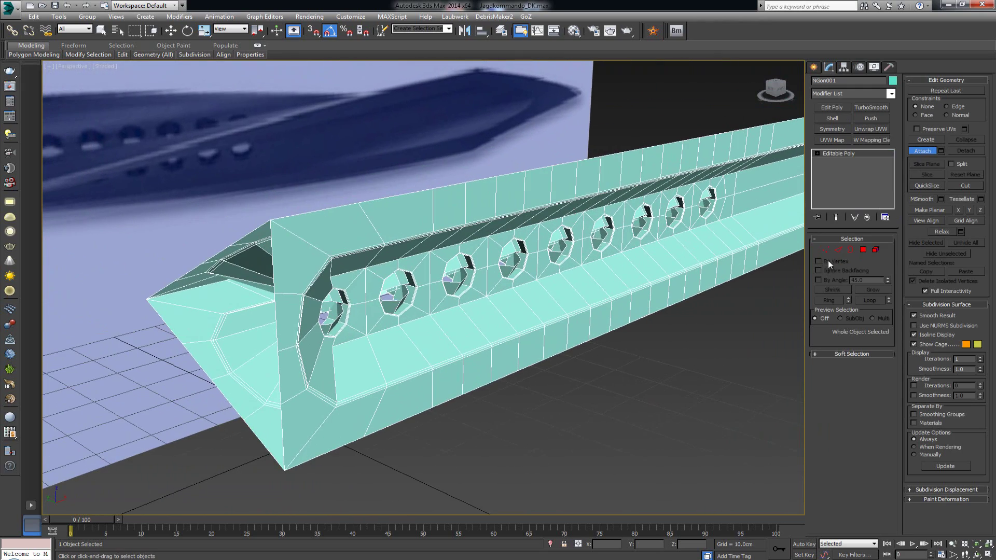
pyautogui.click(928, 153)
# Undo the attachments, the rotated copies and the snapping of the pivot to the tip.
pyautogui.hotkey('ctrl', 'z')
pyautogui.hotkey('ctrl', 'z')
pyautogui.hotkey('ctrl', 'z')
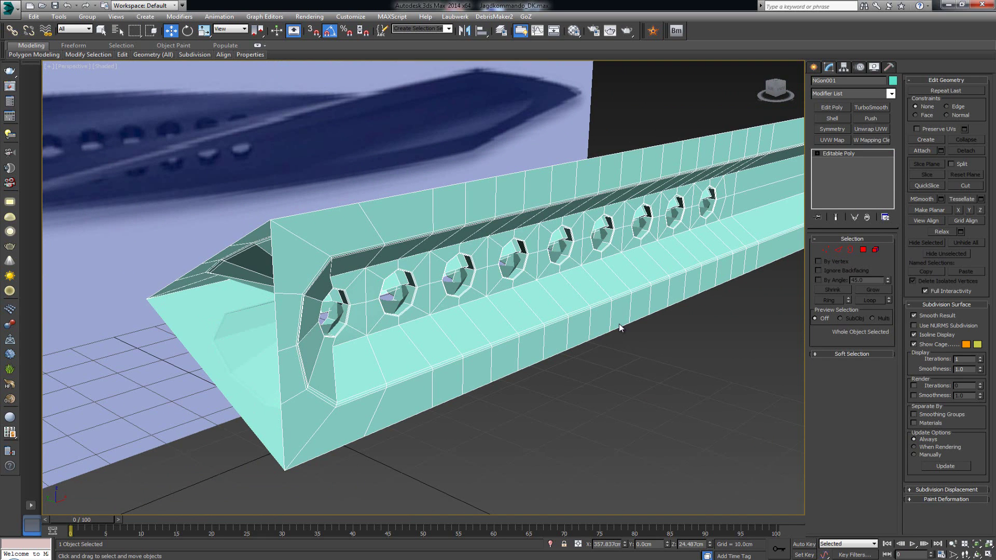
pyautogui.hotkey('ctrl', 'z')
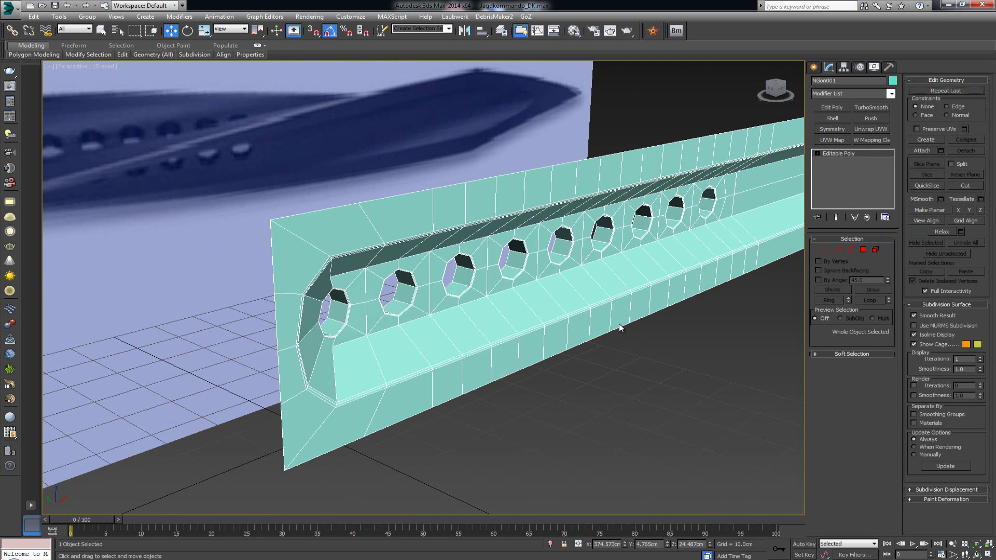
# Shorten the walls of all nine holes by moving their open back borders closer to the blade.
pyautogui.press('3')
pyautogui.keyDown('alt'); pyautogui.moveTo(478, 301); pyautogui.dragTo(522, 186, button='middle'); pyautogui.keyUp('alt')
pyautogui.moveTo(528, 150); pyautogui.dragTo(536, 378)
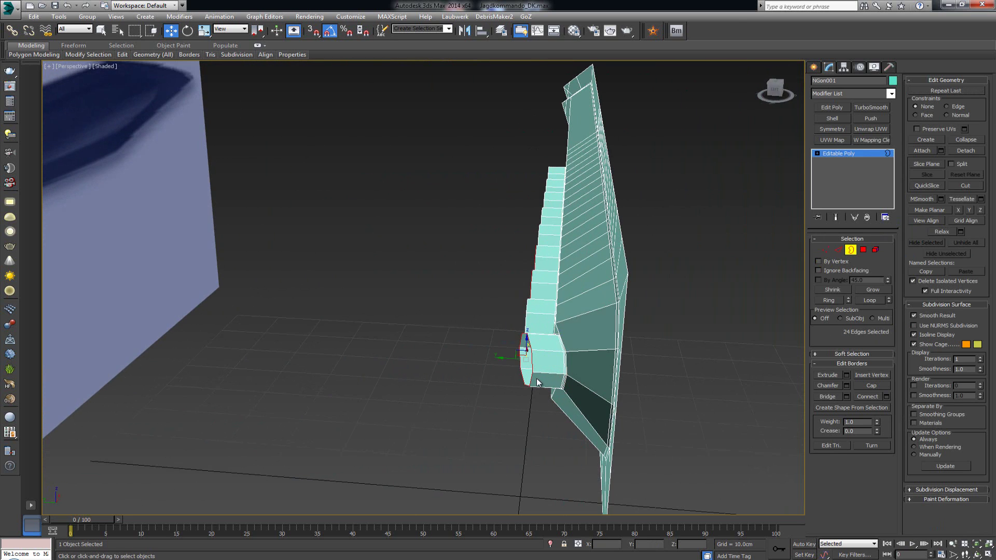
pyautogui.moveTo(539, 379)
pyautogui.keyDown('alt'); pyautogui.mouseDown(button='middle')
pyautogui.moveTo(552, 382)
pyautogui.moveTo(546, 360)
pyautogui.mouseUp(button='middle'); pyautogui.keyUp('alt')
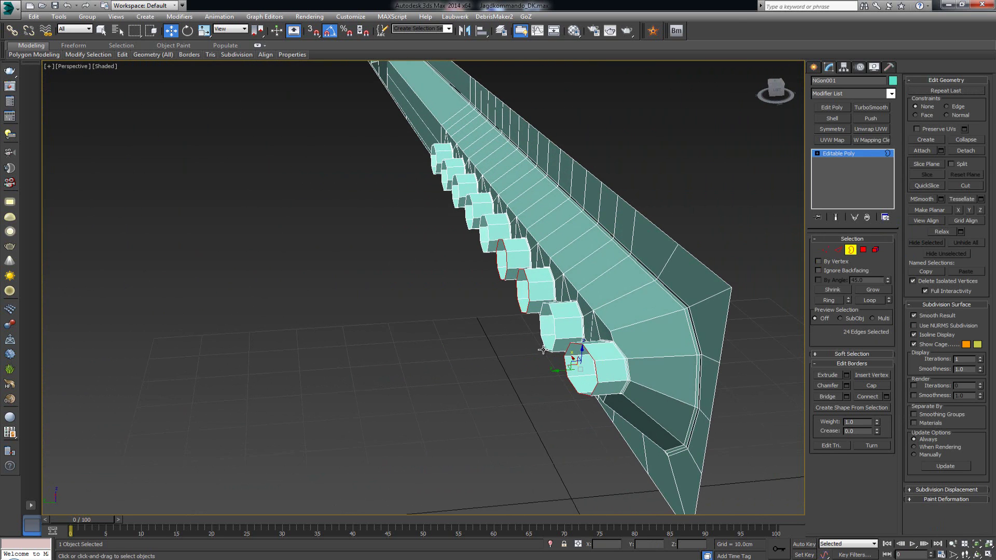
pyautogui.keyDown('ctrl'); pyautogui.click(548, 359); pyautogui.keyUp('ctrl')
pyautogui.moveTo(409, 148); pyautogui.dragTo(521, 292)
pyautogui.keyDown('alt'); pyautogui.moveTo(759, 239); pyautogui.dragTo(683, 335); pyautogui.keyUp('alt')
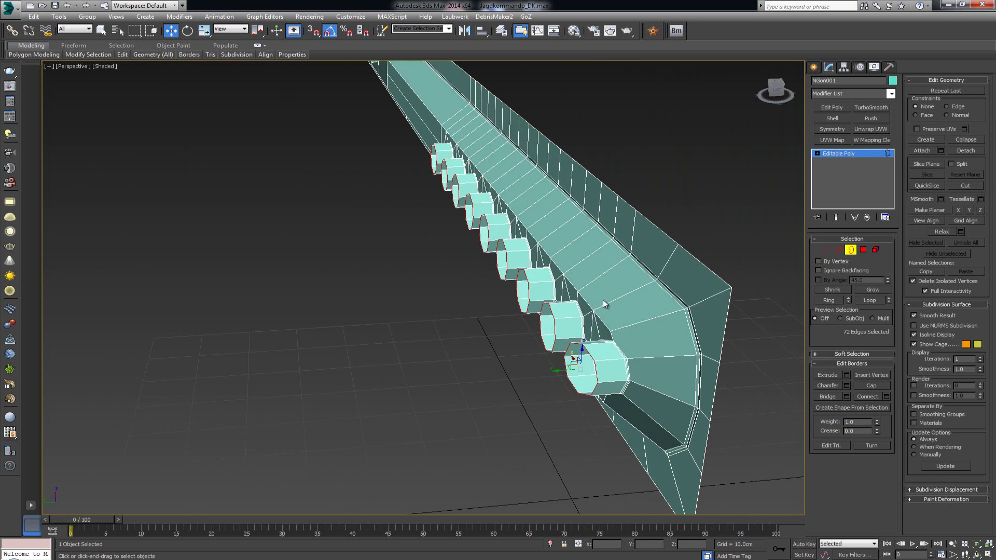
pyautogui.moveTo(565, 372); pyautogui.dragTo(589, 364)
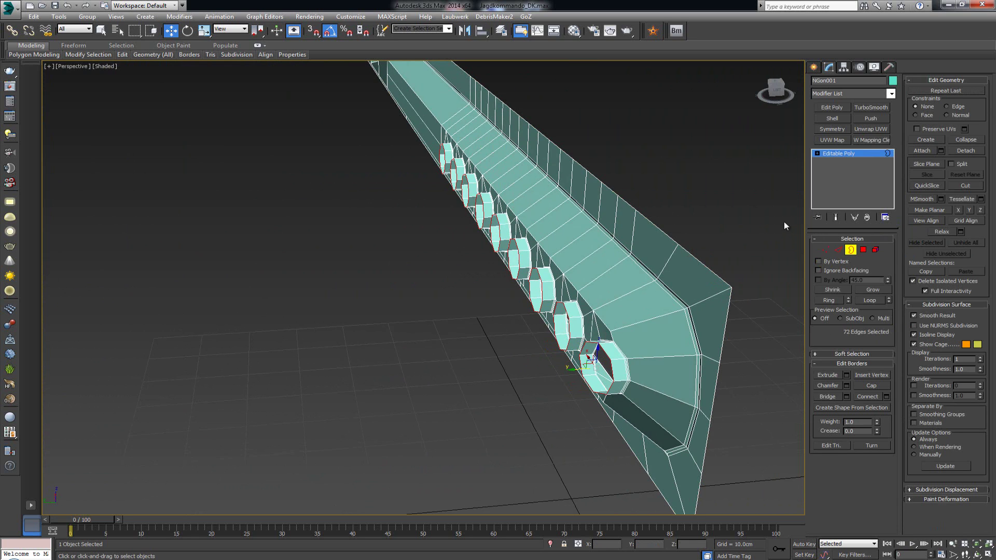
pyautogui.click(851, 249)
pyautogui.keyDown('alt'); pyautogui.moveTo(763, 258); pyautogui.dragTo(720, 218, button='middle'); pyautogui.keyUp('alt')
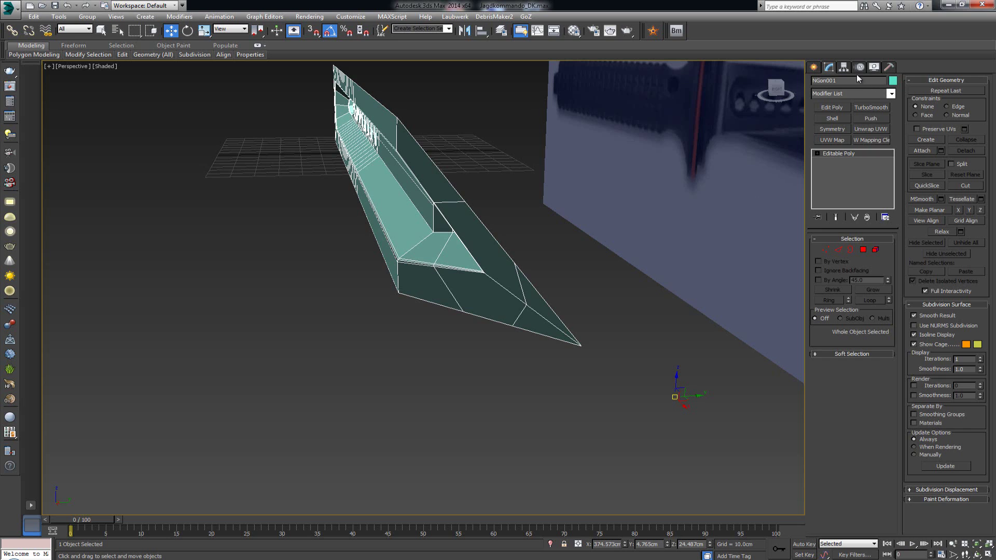
# Snap the blade's pivot to the vertex at its tip.
pyautogui.click(844, 67)
pyautogui.click(851, 128)
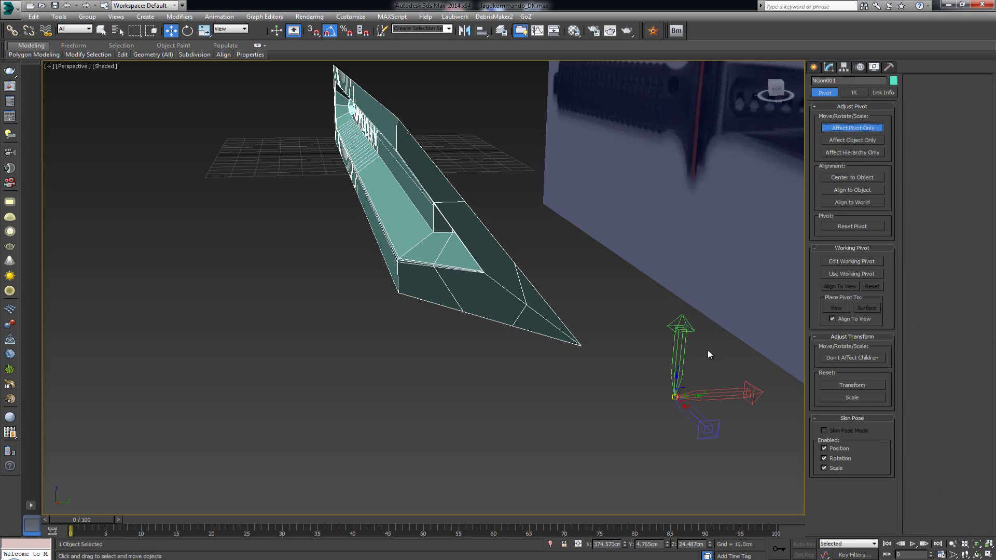
pyautogui.press('s')
pyautogui.moveTo(626, 374); pyautogui.dragTo(582, 345)
pyautogui.press('s')
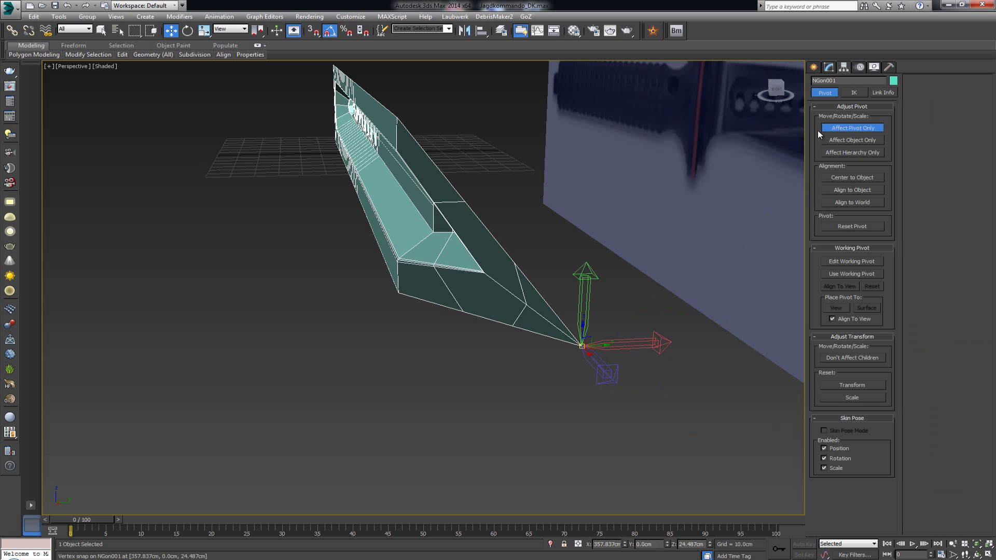
pyautogui.click(857, 128)
# Make two copies of the blade rotated in 120-degree increments around its tip pivot.
pyautogui.press('e')
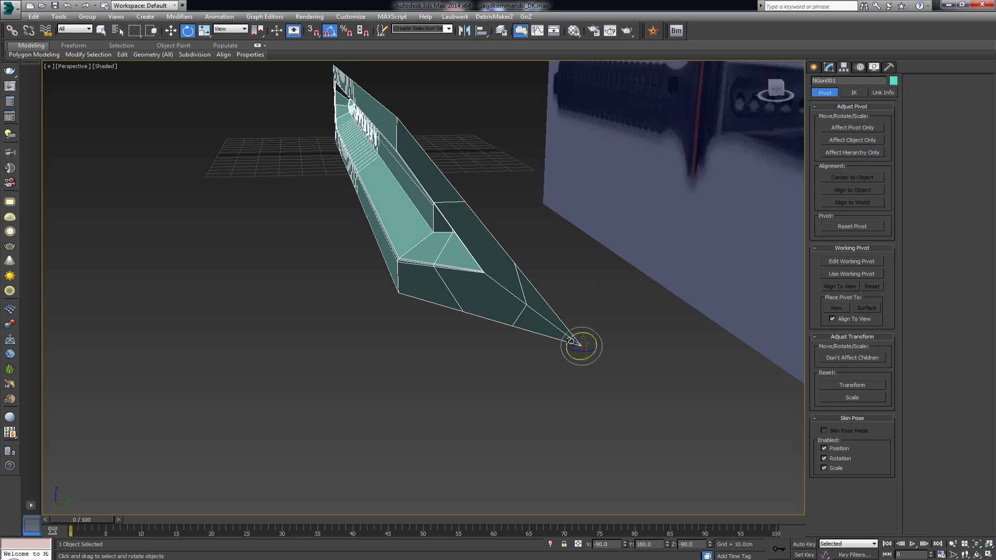
pyautogui.keyDown('shift'); pyautogui.moveTo(571, 341); pyautogui.dragTo(690, 338); pyautogui.keyUp('shift')
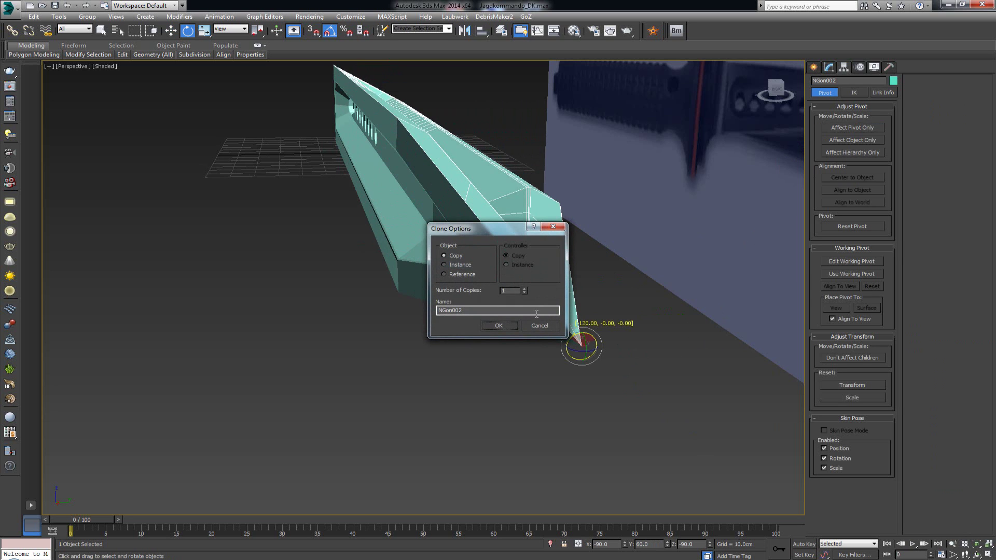
pyautogui.click(504, 326)
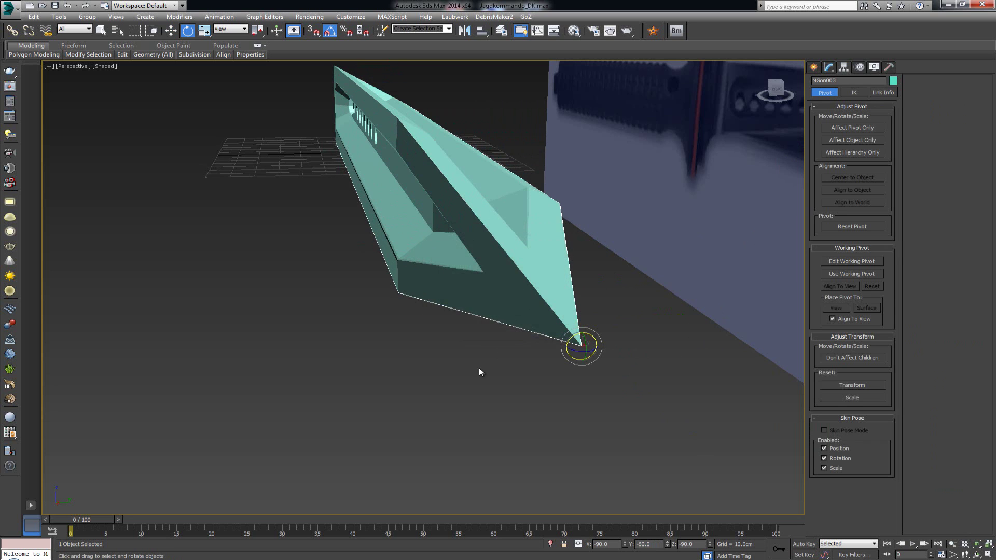
# Attach the two rotated blade copies to the original blade.
pyautogui.click(437, 305)
pyautogui.keyDown('alt'); pyautogui.moveTo(437, 305); pyautogui.dragTo(390, 365, button='middle'); pyautogui.keyUp('alt')
pyautogui.click(347, 344)
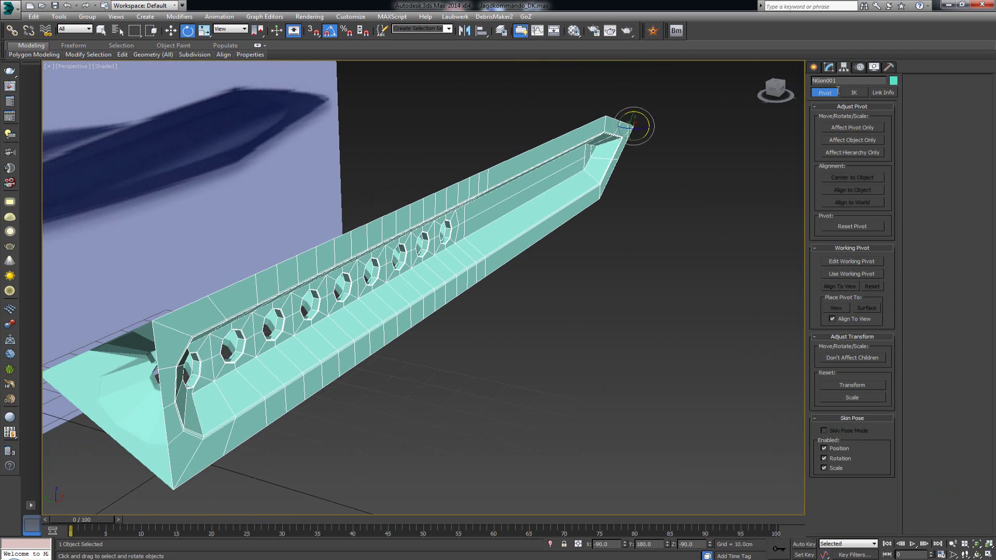
pyautogui.click(828, 67)
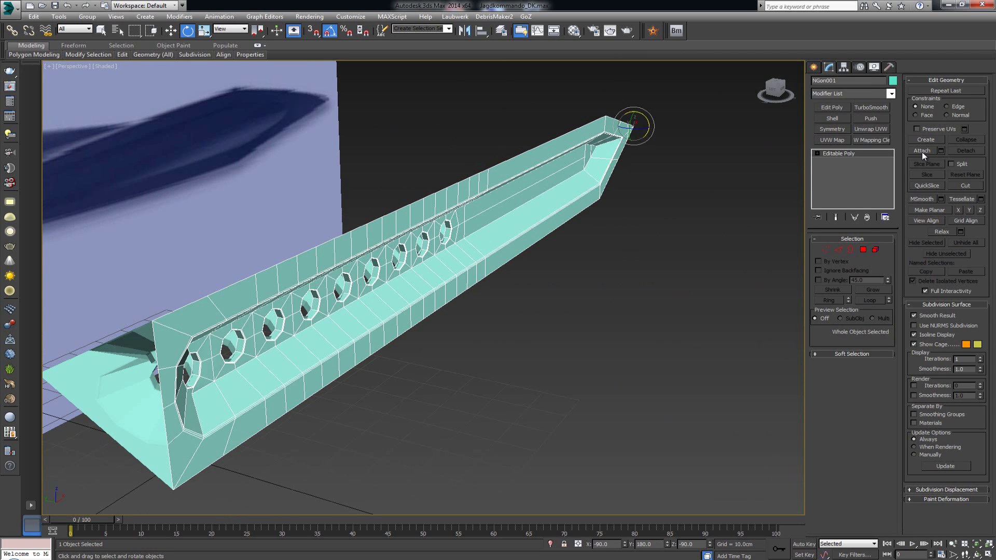
pyautogui.click(922, 151)
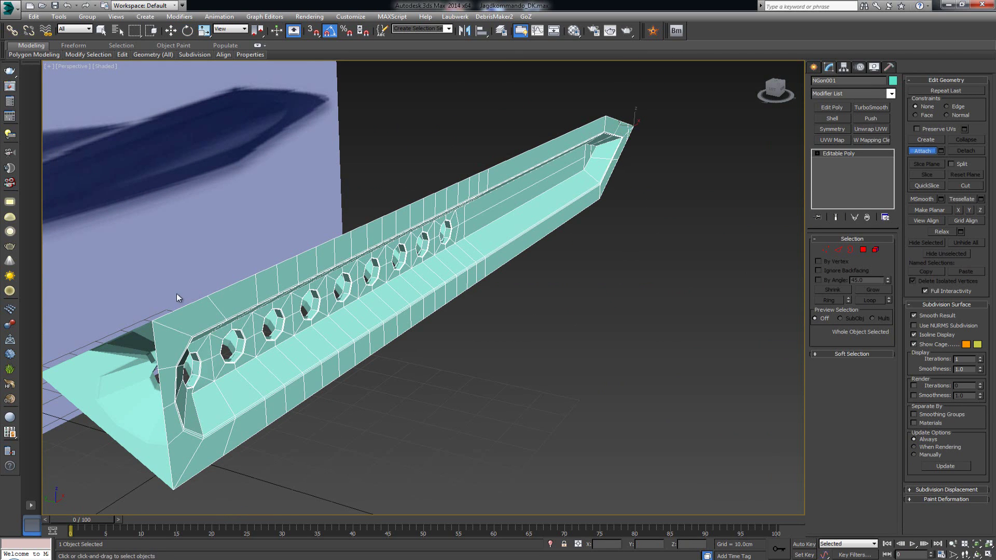
pyautogui.rightClick(379, 364)
# Weld all vertices of the combined blade with a 0.1 cm threshold.
pyautogui.press('1')
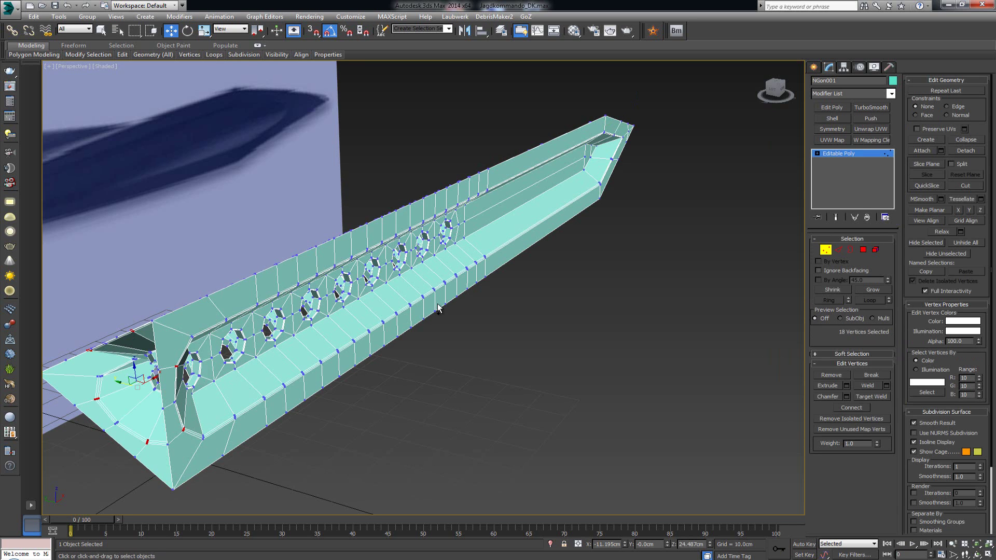
pyautogui.hotkey('ctrl', 'a')
pyautogui.keyDown('alt'); pyautogui.moveTo(485, 310); pyautogui.dragTo(403, 316, button='middle'); pyautogui.keyUp('alt')
pyautogui.moveTo(623, 343); pyautogui.dragTo(817, 292, button='middle')
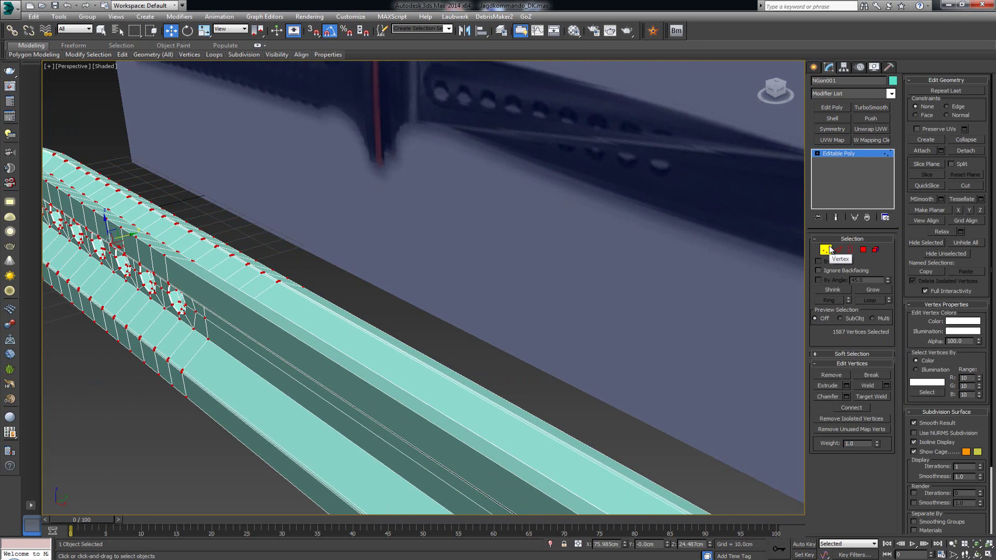
pyautogui.moveTo(438, 425); pyautogui.dragTo(387, 366, button='middle')
pyautogui.moveTo(534, 362); pyautogui.dragTo(496, 351, button='middle')
pyautogui.scroll(-5, 495, 349)
pyautogui.click(181, 191)
pyautogui.moveTo(528, 416); pyautogui.dragTo(619, 462)
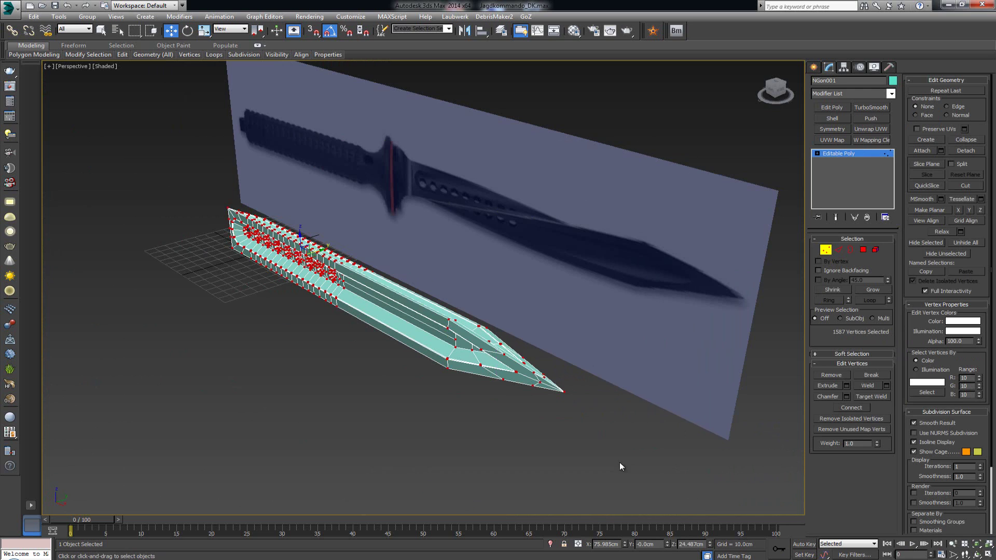
pyautogui.scroll(3, 531, 404)
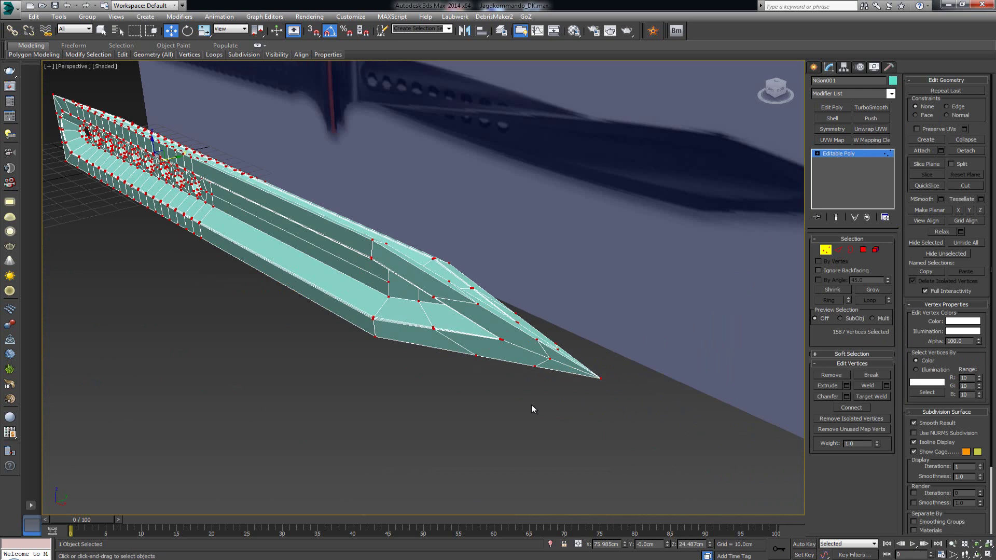
pyautogui.click(889, 387)
pyautogui.scroll(4, 523, 381)
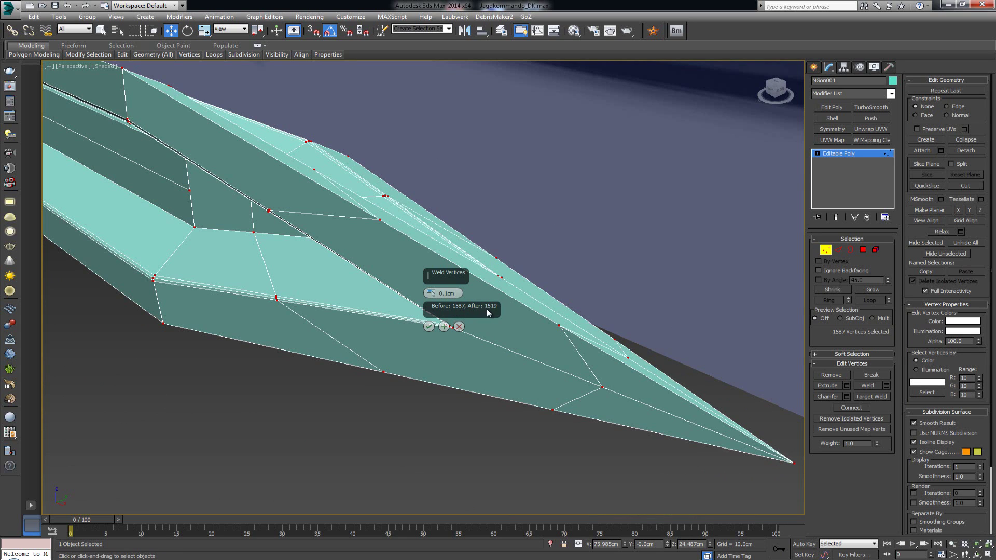
pyautogui.click(426, 329)
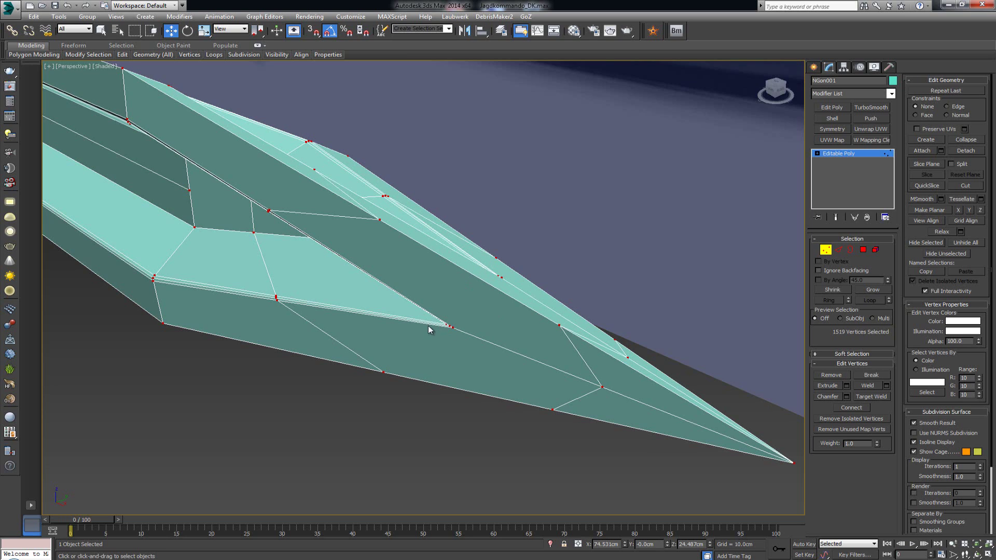
pyautogui.click(563, 212)
pyautogui.click(825, 250)
# Examine the joined three-sided blade and its tip, both with and without the wireframe shown.
pyautogui.scroll(-8, 594, 312)
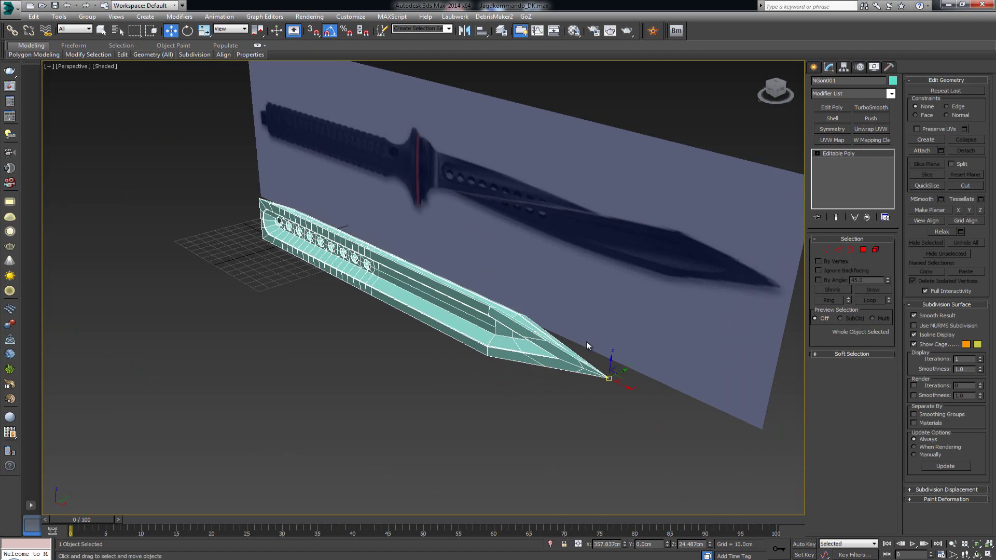
pyautogui.scroll(3, 521, 354)
pyautogui.scroll(4, 467, 334)
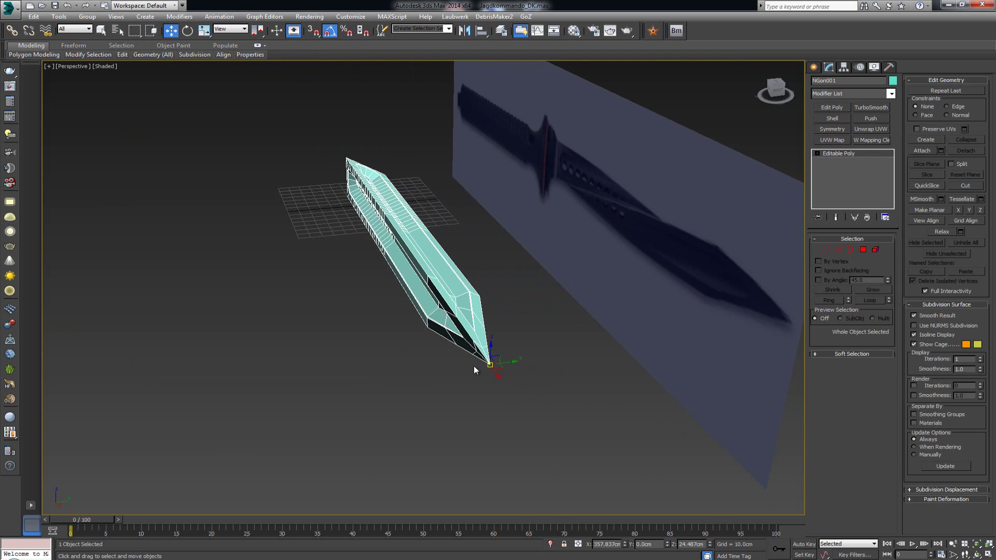
pyautogui.click(544, 295)
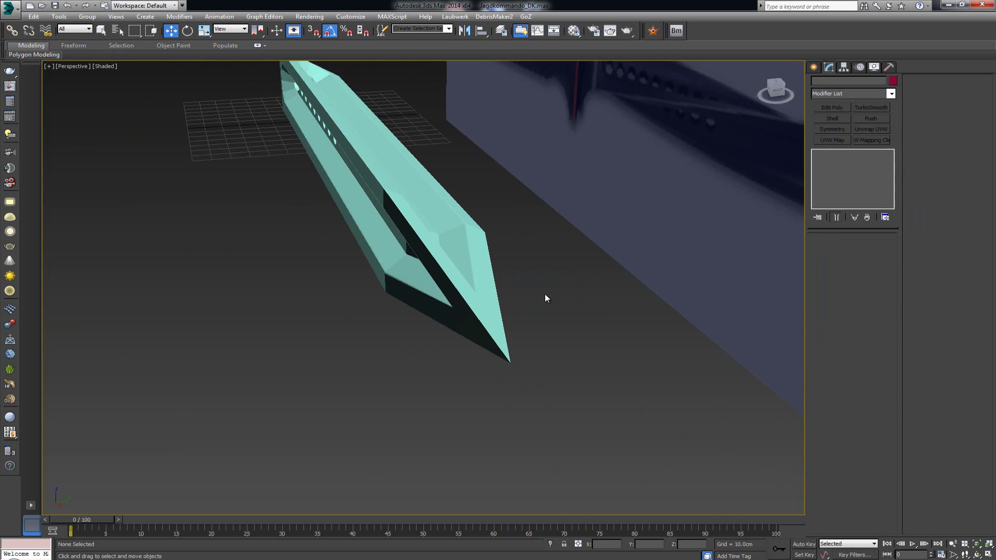
pyautogui.click(492, 300)
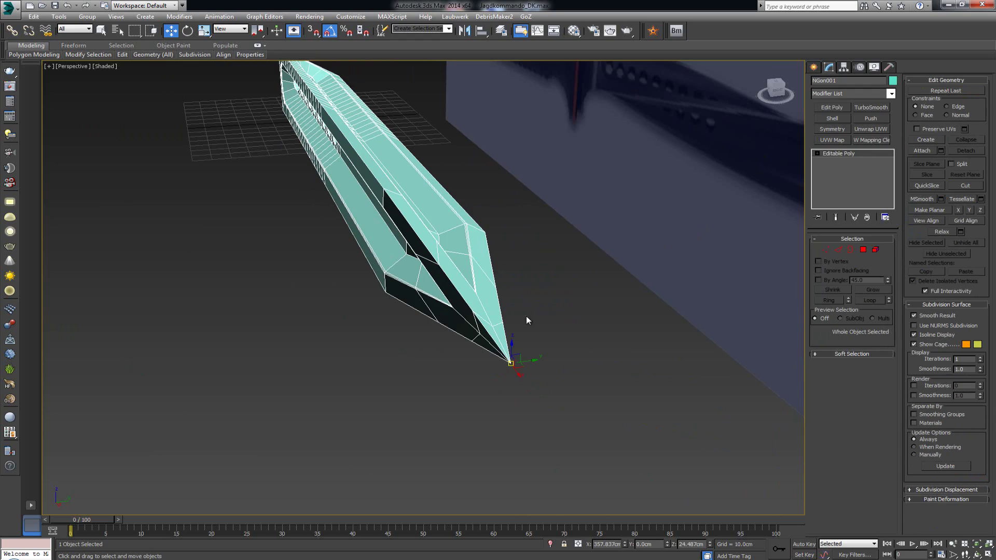
pyautogui.keyDown('alt'); pyautogui.moveTo(400, 227); pyautogui.dragTo(553, 294, button='middle'); pyautogui.keyUp('alt')
pyautogui.scroll(5, 553, 294)
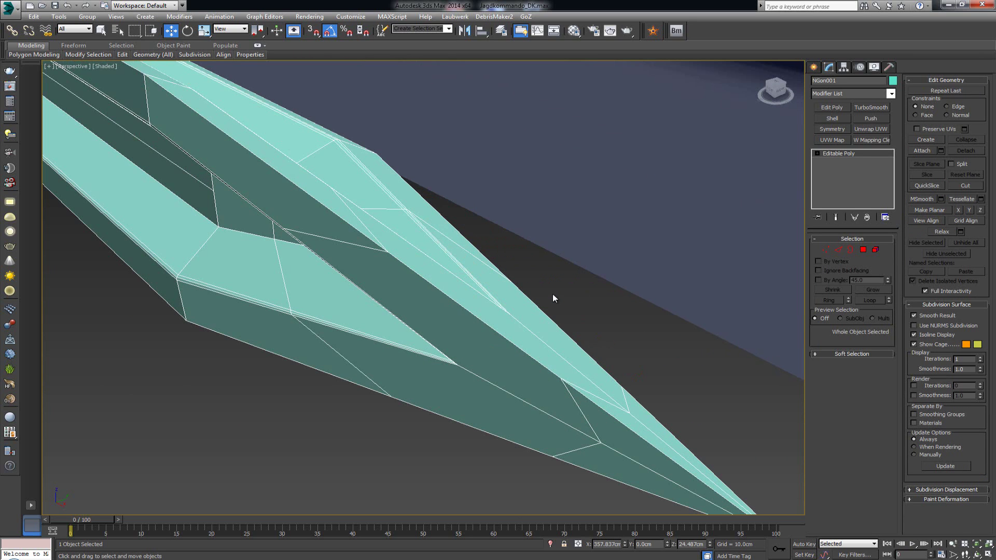
# Select the three outer edge loops where the blade's sides meet.
pyautogui.press('2')
pyautogui.doubleClick(529, 448)
pyautogui.keyDown('ctrl'); pyautogui.doubleClick(538, 363); pyautogui.keyUp('ctrl')
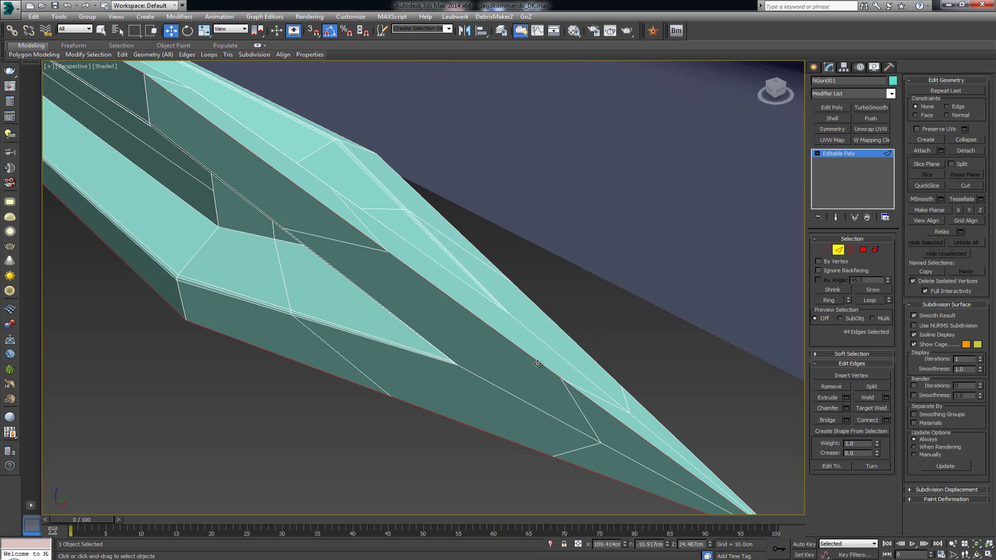
pyautogui.scroll(-4, 537, 363)
pyautogui.keyDown('ctrl'); pyautogui.doubleClick(596, 375); pyautogui.keyUp('ctrl')
pyautogui.scroll(-2, 602, 380)
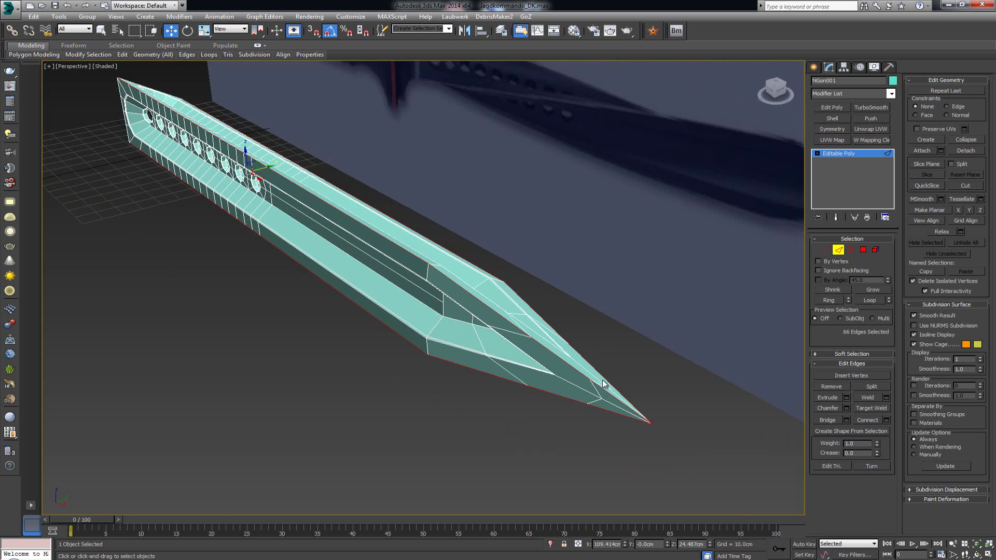
# Chamfer the three outer edge loops by 0.661 cm with 2 segments.
pyautogui.keyDown('alt'); pyautogui.moveTo(602, 382); pyautogui.dragTo(681, 359, button='middle'); pyautogui.keyUp('alt')
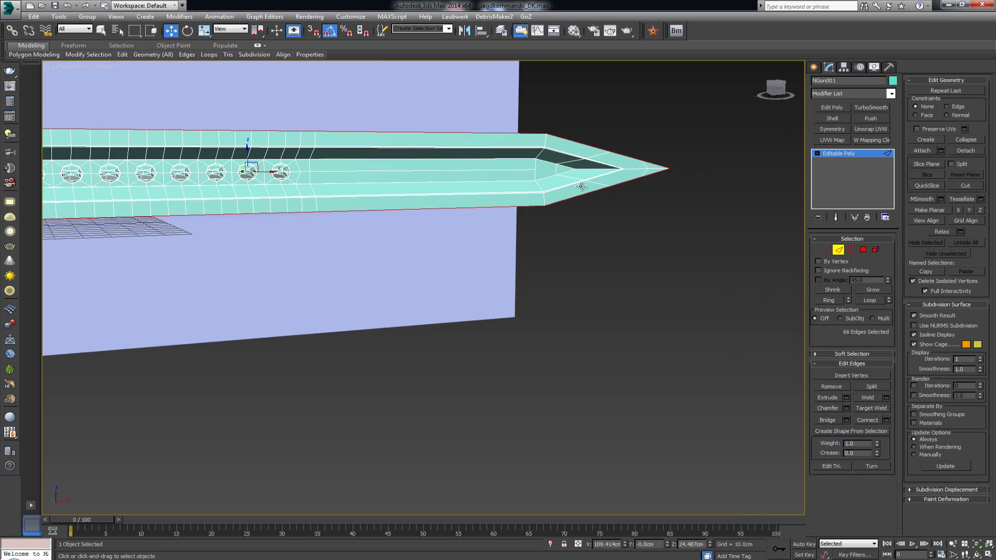
pyautogui.keyDown('alt'); pyautogui.moveTo(368, 196); pyautogui.dragTo(453, 264, button='middle'); pyautogui.keyUp('alt')
pyautogui.moveTo(670, 298); pyautogui.dragTo(439, 247, button='middle')
pyautogui.keyDown('alt'); pyautogui.moveTo(516, 299); pyautogui.dragTo(491, 284, button='middle'); pyautogui.keyUp('alt')
pyautogui.scroll(5, 414, 306)
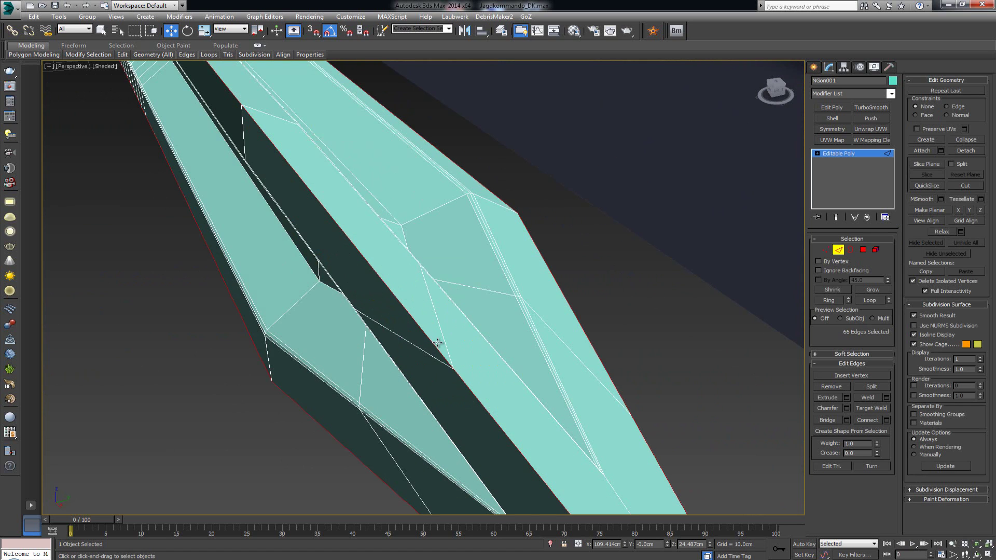
pyautogui.scroll(-4, 437, 342)
pyautogui.scroll(4, 439, 328)
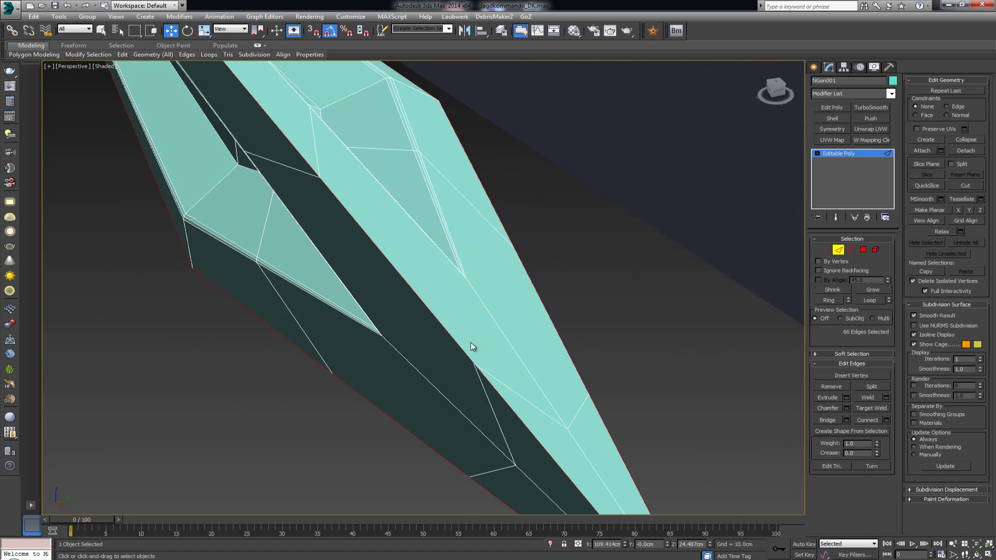
pyautogui.click(847, 411)
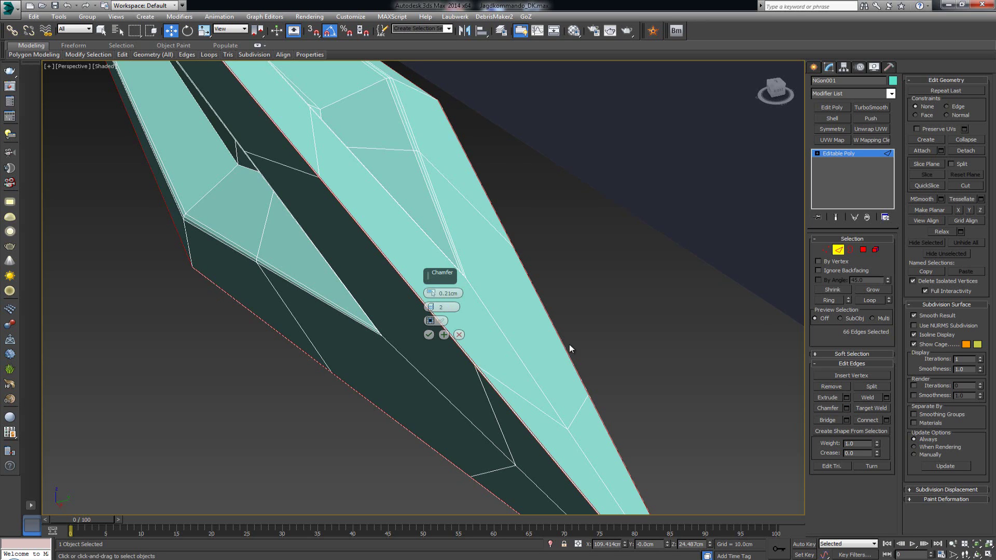
pyautogui.keyDown('alt'); pyautogui.moveTo(569, 344); pyautogui.dragTo(551, 311, button='middle'); pyautogui.keyUp('alt')
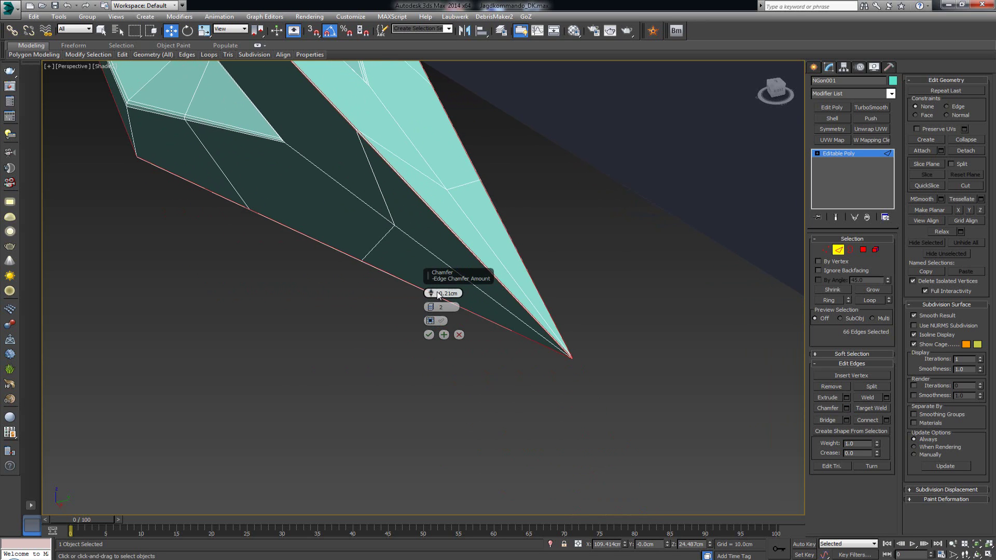
pyautogui.moveTo(432, 293); pyautogui.dragTo(434, 289)
pyautogui.moveTo(475, 208); pyautogui.dragTo(491, 242, button='middle')
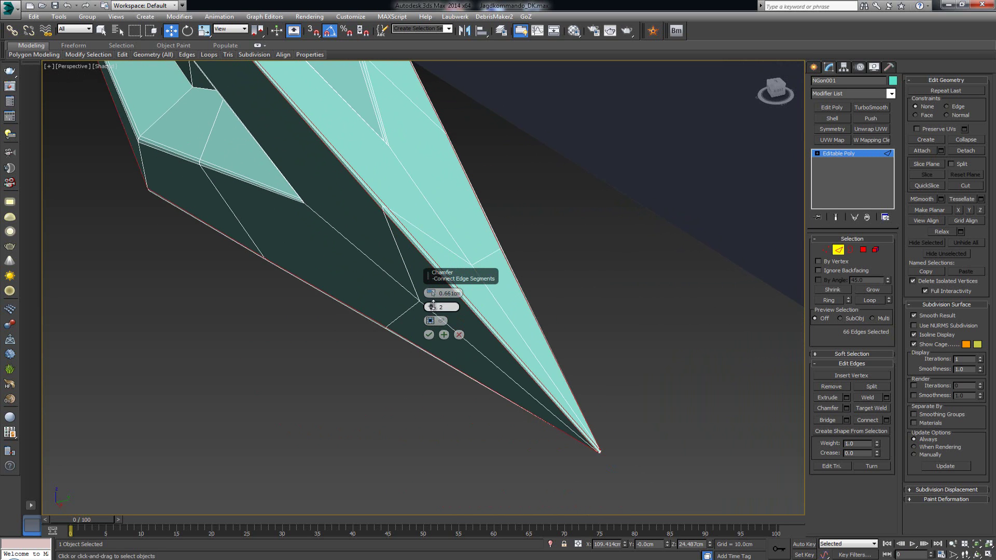
pyautogui.click(434, 305)
pyautogui.click(434, 310)
pyautogui.click(434, 310)
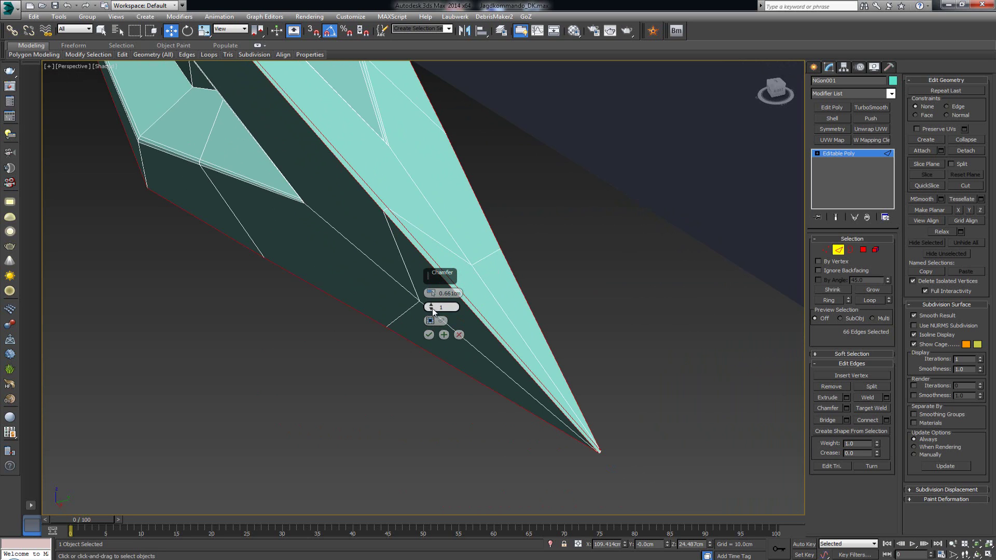
pyautogui.click(434, 308)
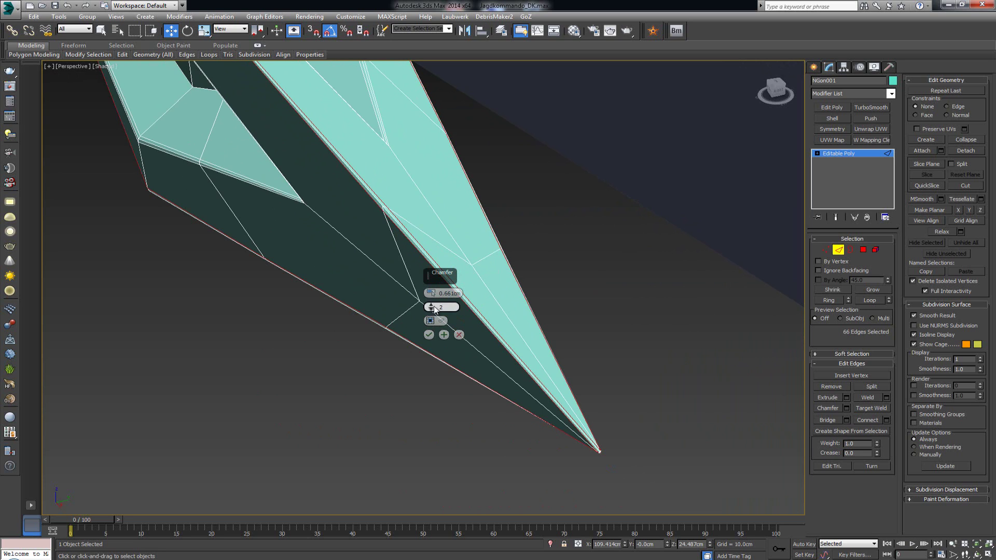
pyautogui.click(429, 334)
# Remove the short edge joining the centre vertex to the outer corner on the chamfered tip's end face.
pyautogui.press('1')
pyautogui.moveTo(621, 429); pyautogui.dragTo(577, 461)
pyautogui.press('z')
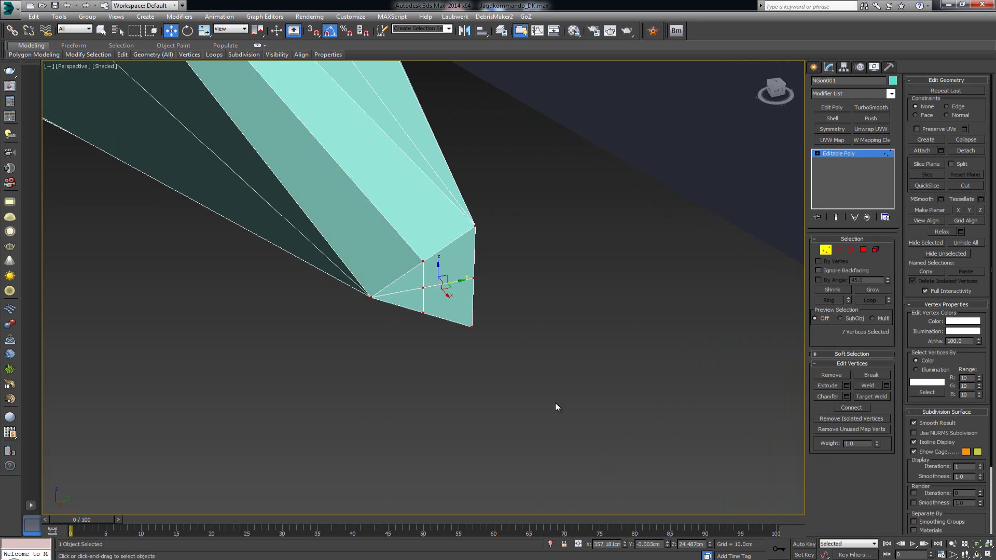
pyautogui.scroll(-2, 518, 353)
pyautogui.keyDown('alt'); pyautogui.moveTo(518, 353); pyautogui.dragTo(493, 326, button='middle'); pyautogui.keyUp('alt')
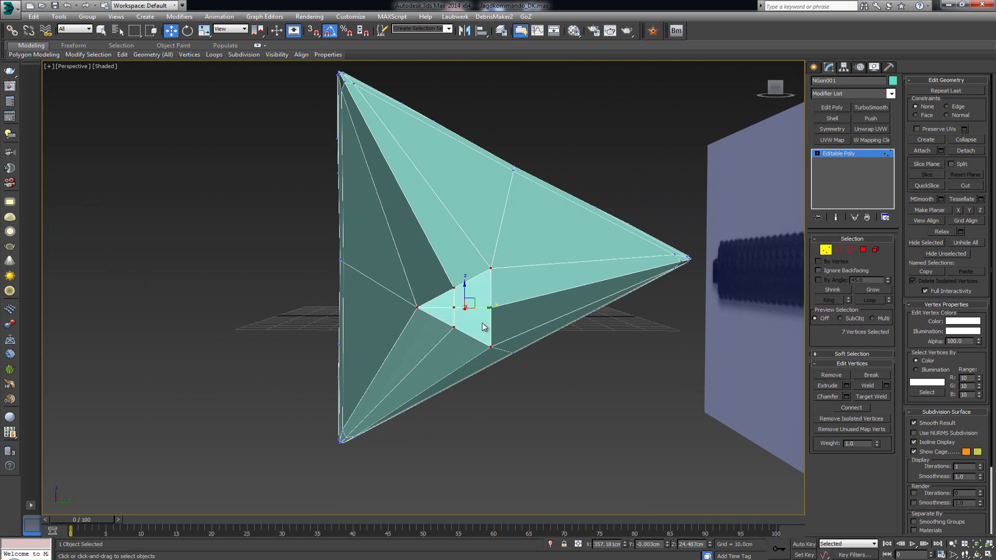
pyautogui.press('2')
pyautogui.click(439, 308)
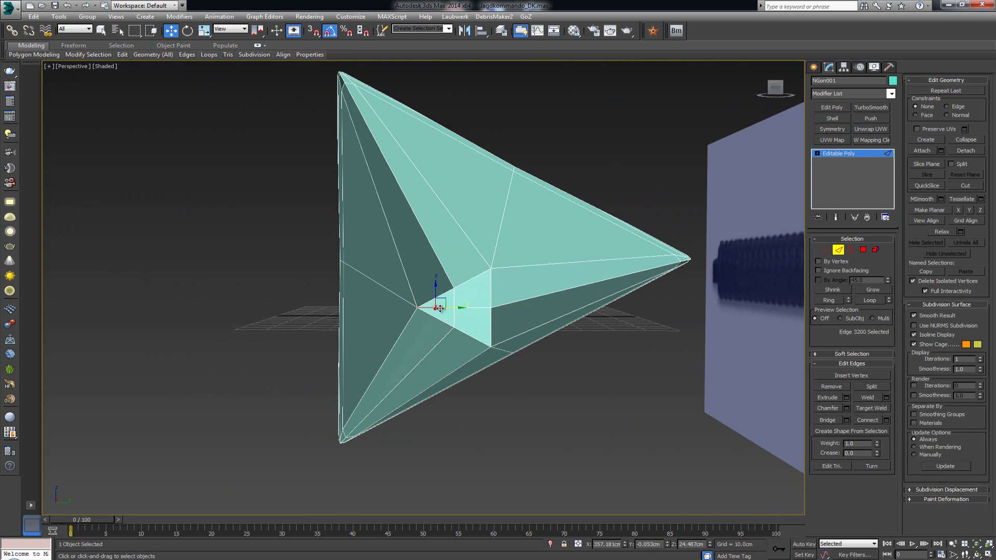
pyautogui.press('BackSpace')
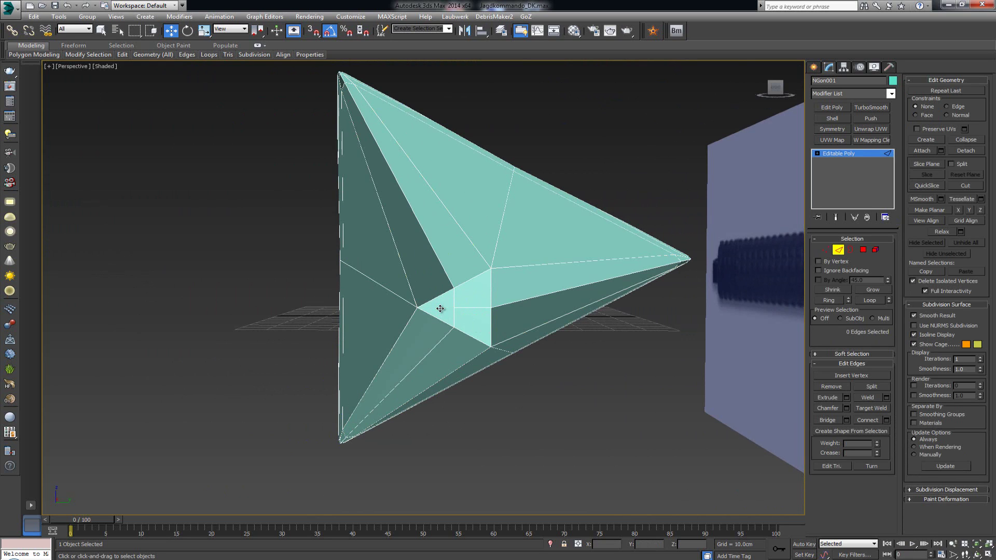
# Move the centre vertex of the tip's end face to the middle and slightly outward to form a point.
pyautogui.press('1')
pyautogui.click(455, 308)
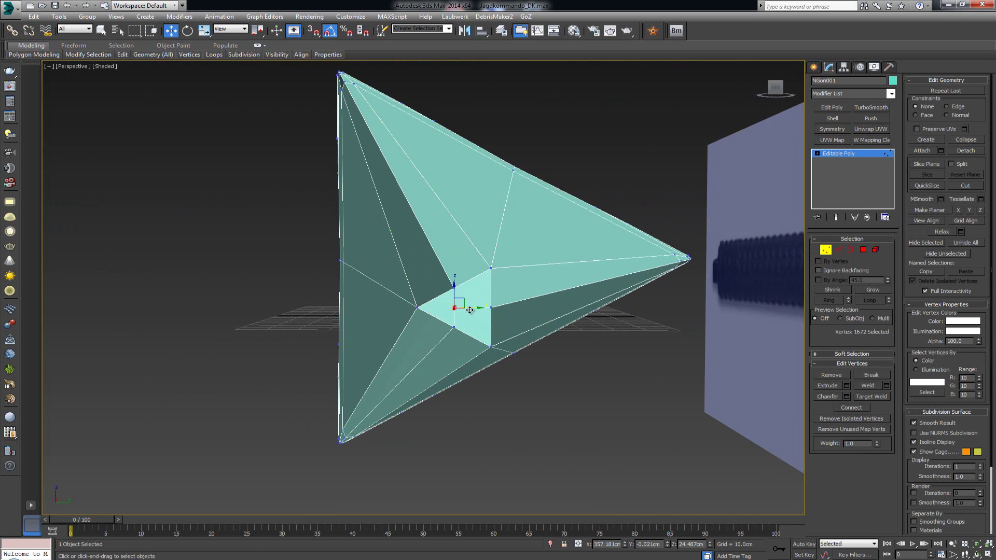
pyautogui.keyDown('alt'); pyautogui.moveTo(473, 306); pyautogui.dragTo(493, 346, button='middle'); pyautogui.keyUp('alt')
pyautogui.moveTo(475, 323); pyautogui.dragTo(498, 353)
pyautogui.keyDown('alt'); pyautogui.moveTo(473, 343); pyautogui.dragTo(455, 366, button='middle'); pyautogui.keyUp('alt')
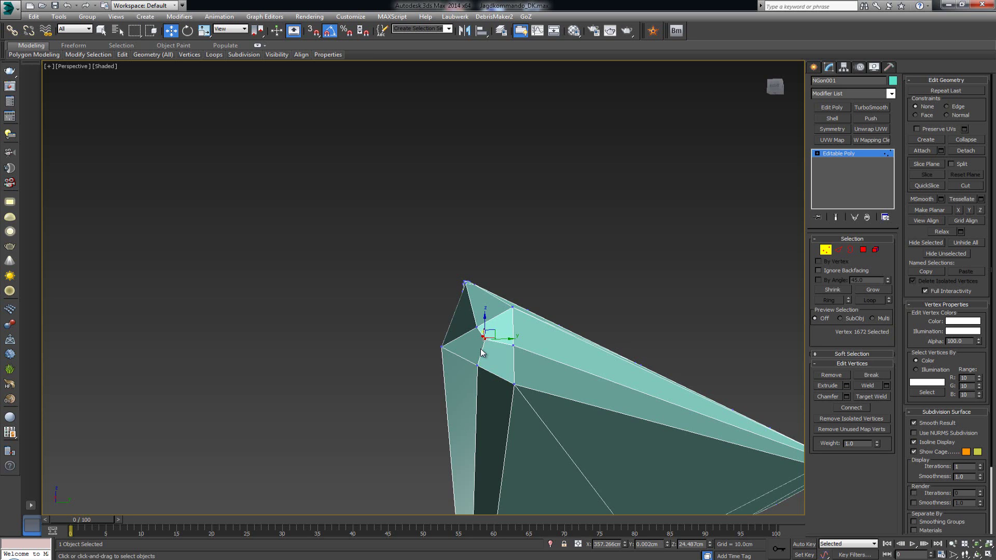
# Leave vertex editing and apply a TurboSmooth modifier with 3 iterations to the blade.
pyautogui.keyDown('alt'); pyautogui.moveTo(496, 368); pyautogui.dragTo(484, 388, button='middle'); pyautogui.keyUp('alt')
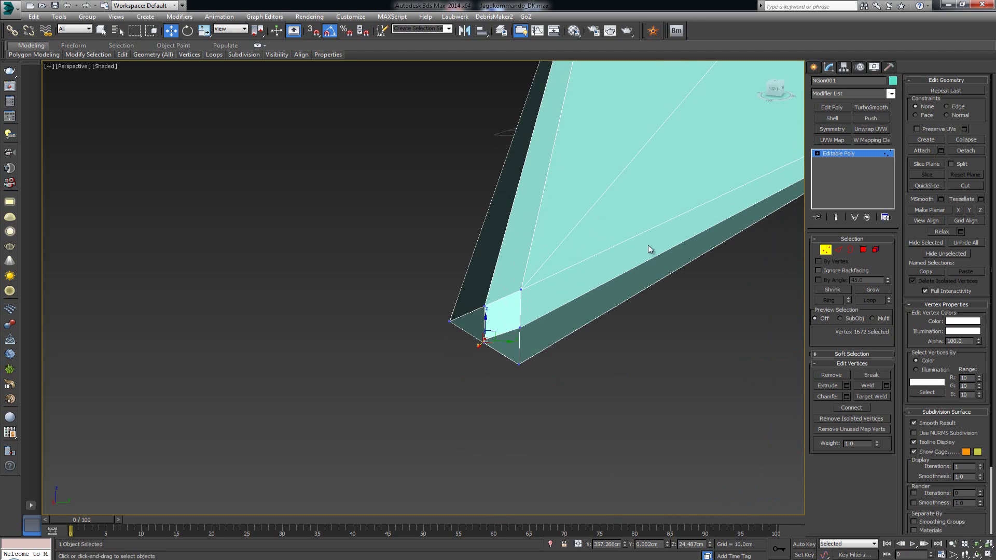
pyautogui.click(825, 249)
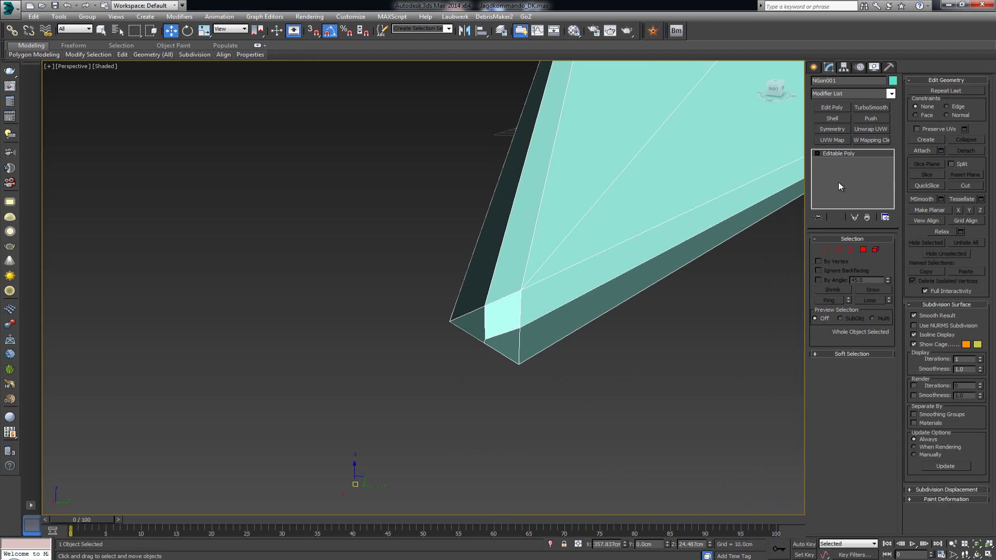
pyautogui.click(869, 109)
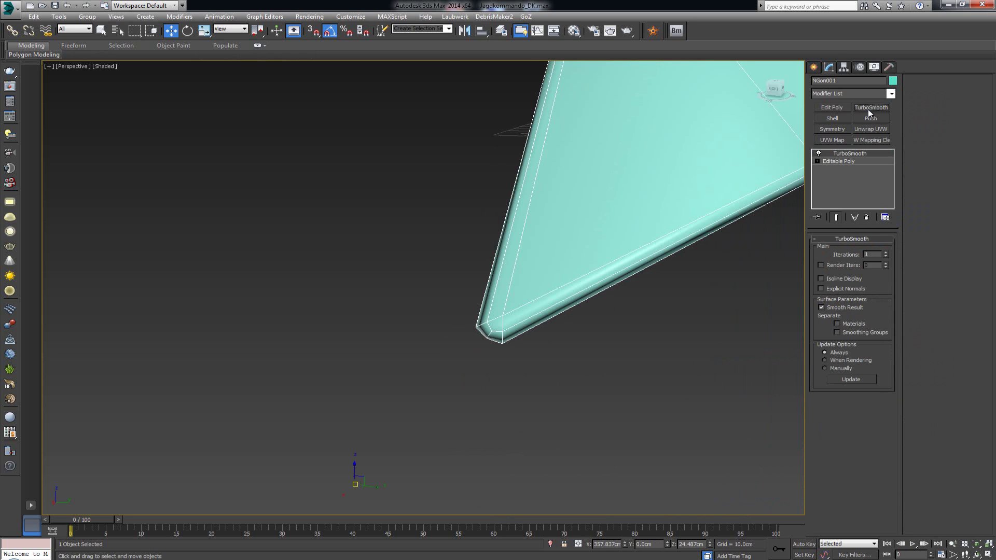
pyautogui.click(886, 253)
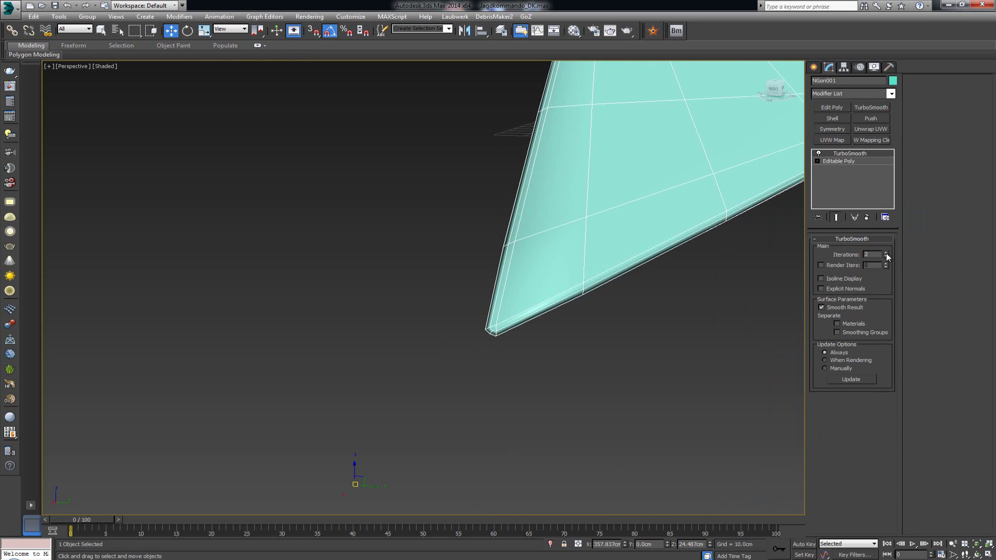
pyautogui.click(886, 253)
# Examine the smoothed blade's tip, groove and row of holes against the reference knife.
pyautogui.keyDown('alt'); pyautogui.moveTo(546, 332); pyautogui.dragTo(524, 358, button='middle'); pyautogui.keyUp('alt')
pyautogui.scroll(-5, 542, 360)
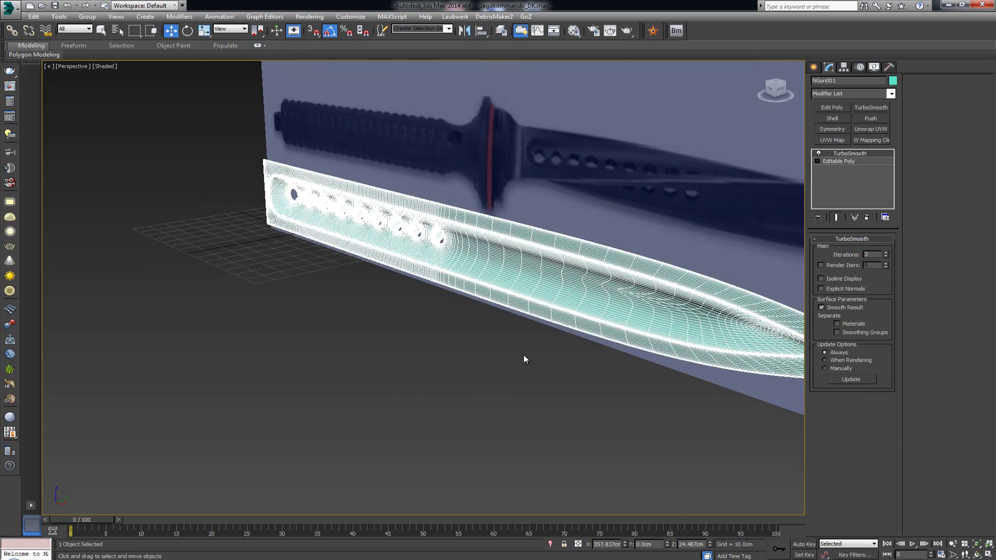
pyautogui.click(553, 335)
pyautogui.keyDown('alt'); pyautogui.moveTo(475, 314); pyautogui.dragTo(346, 381, button='middle'); pyautogui.keyUp('alt')
pyautogui.click(349, 352)
pyautogui.moveTo(313, 413); pyautogui.dragTo(440, 238, button='middle')
pyautogui.click(387, 355)
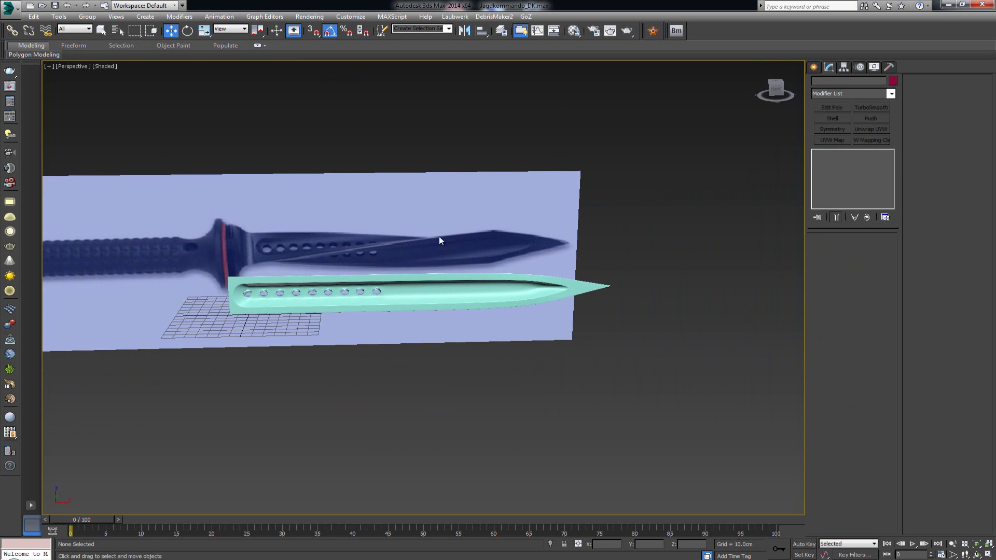
pyautogui.scroll(4, 429, 312)
pyautogui.moveTo(371, 298); pyautogui.dragTo(413, 313, button='middle')
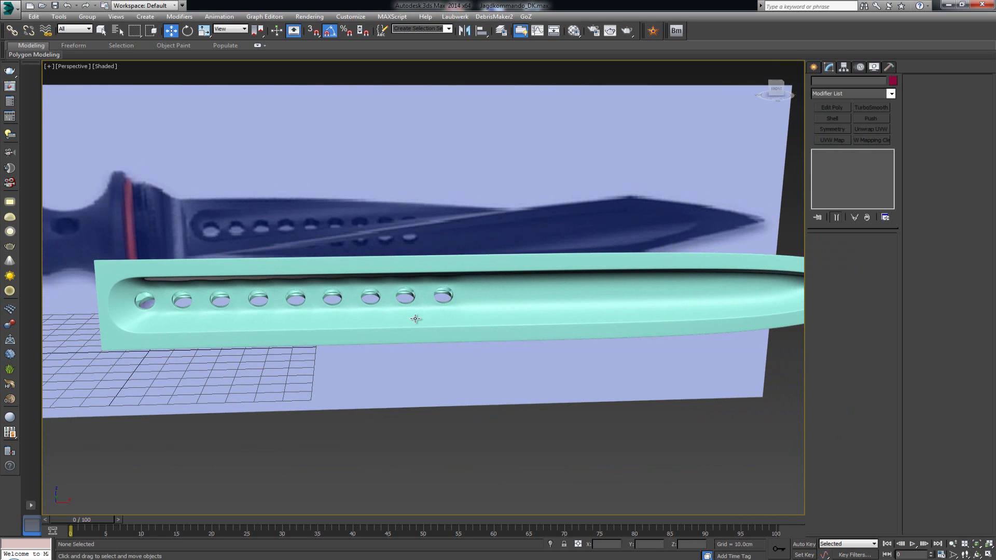
pyautogui.keyDown('alt'); pyautogui.moveTo(416, 318); pyautogui.dragTo(362, 262, button='middle'); pyautogui.keyUp('alt')
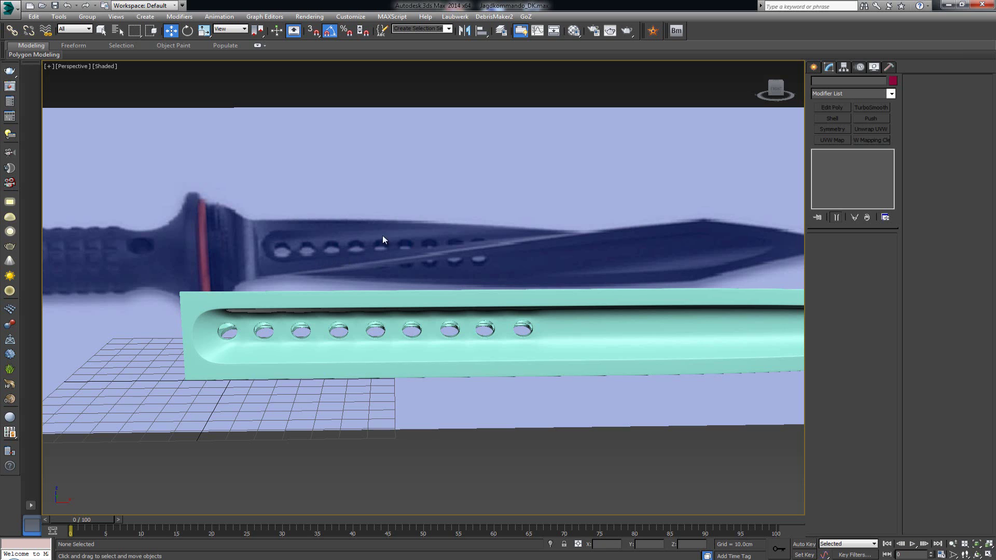
# Turn off the blade's TurboSmooth modifier and go back to the Editable Poly level beneath it.
pyautogui.click(595, 338)
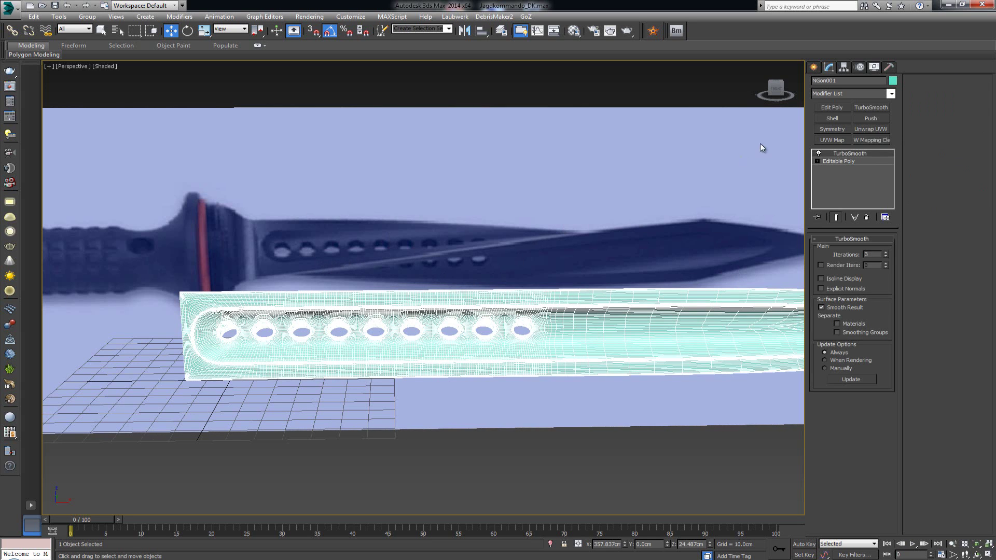
pyautogui.click(818, 154)
pyautogui.click(848, 161)
pyautogui.keyDown('alt'); pyautogui.moveTo(718, 197); pyautogui.dragTo(437, 233, button='middle'); pyautogui.keyUp('alt')
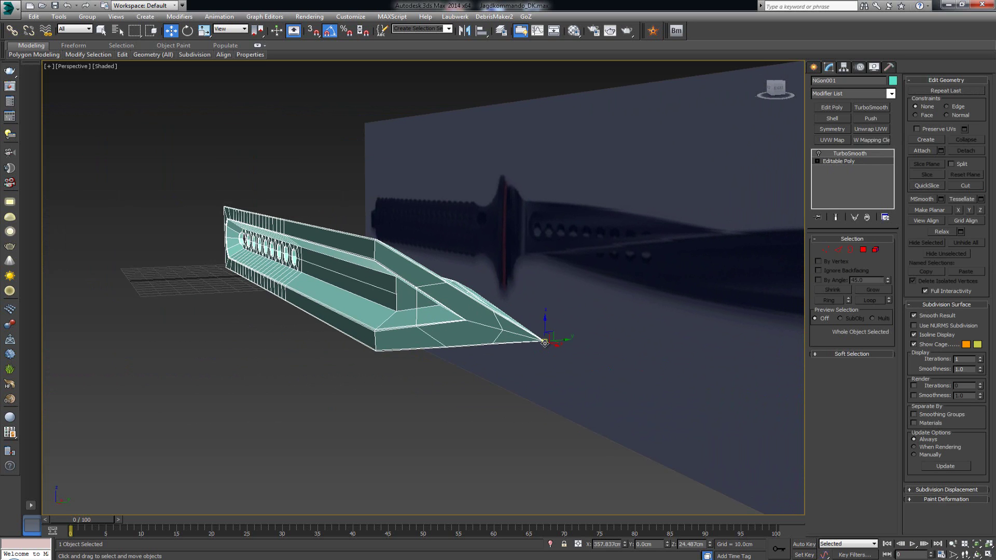
pyautogui.click(844, 68)
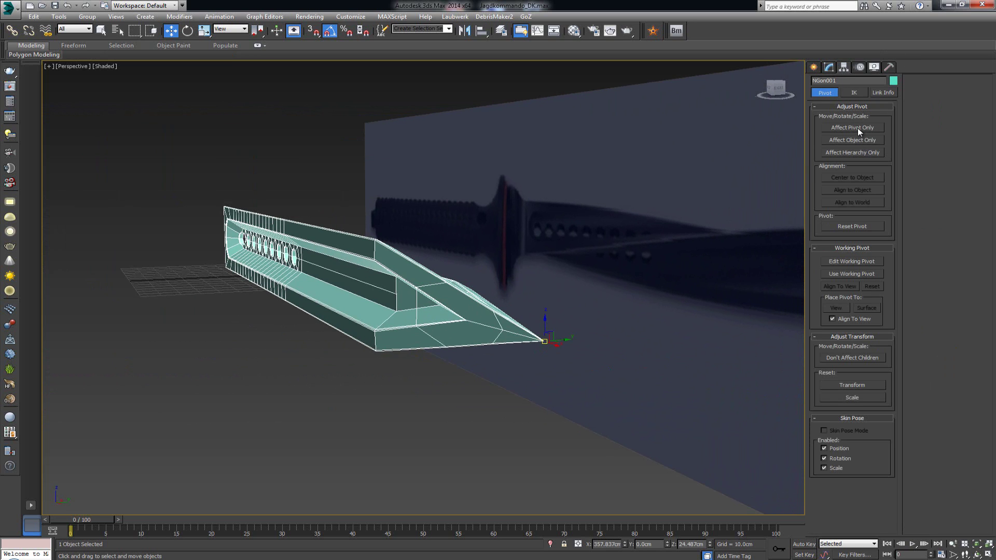
pyautogui.keyDown('alt'); pyautogui.moveTo(501, 309); pyautogui.dragTo(612, 322, button='middle'); pyautogui.keyUp('alt')
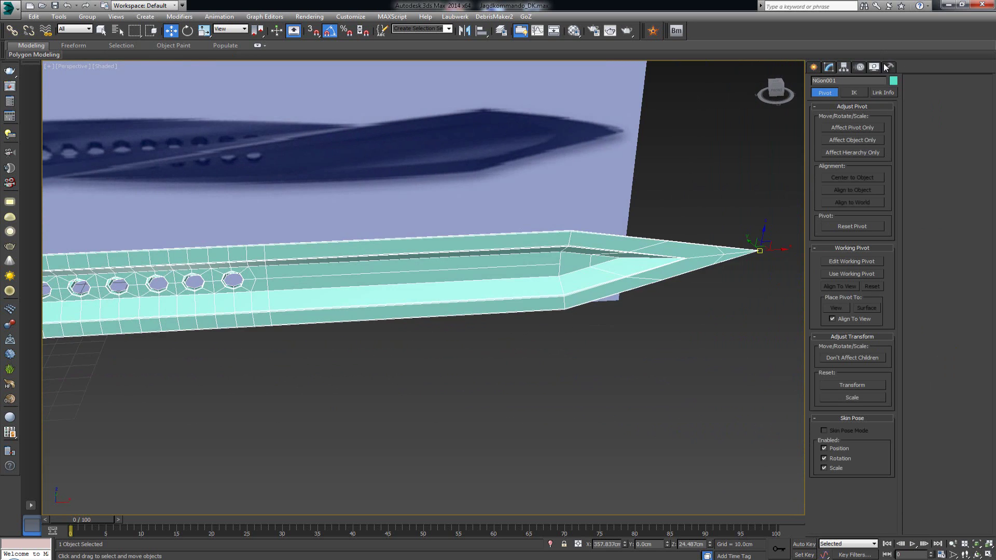
# Try a Twist modifier on the blade with an angle of 180 degrees about the Z axis.
pyautogui.click(832, 66)
pyautogui.click(839, 95)
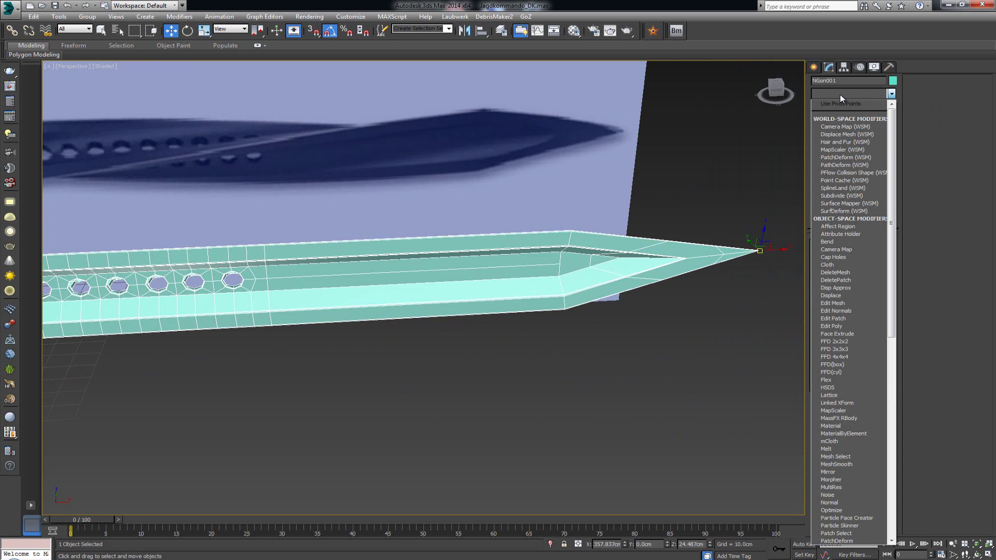
pyautogui.press('t')
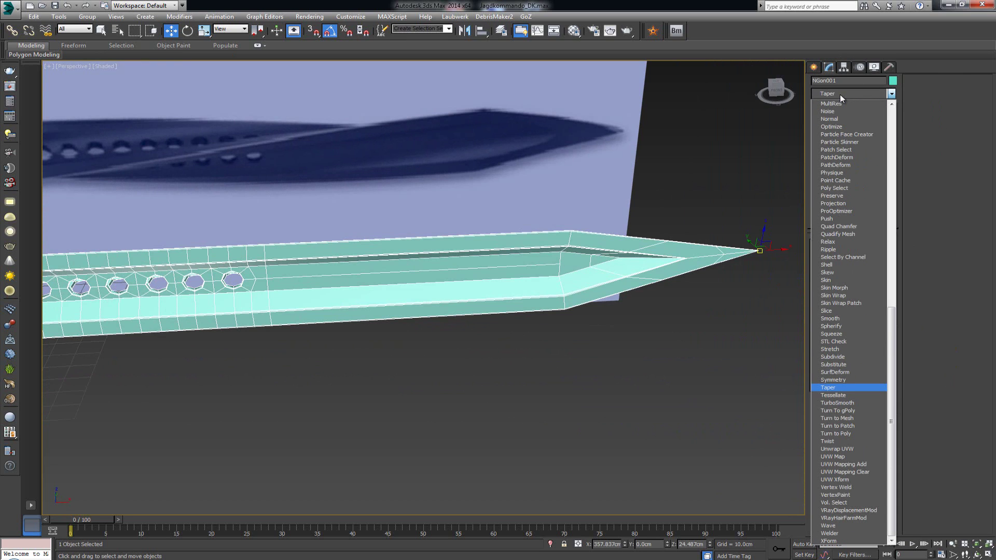
pyautogui.click(851, 440)
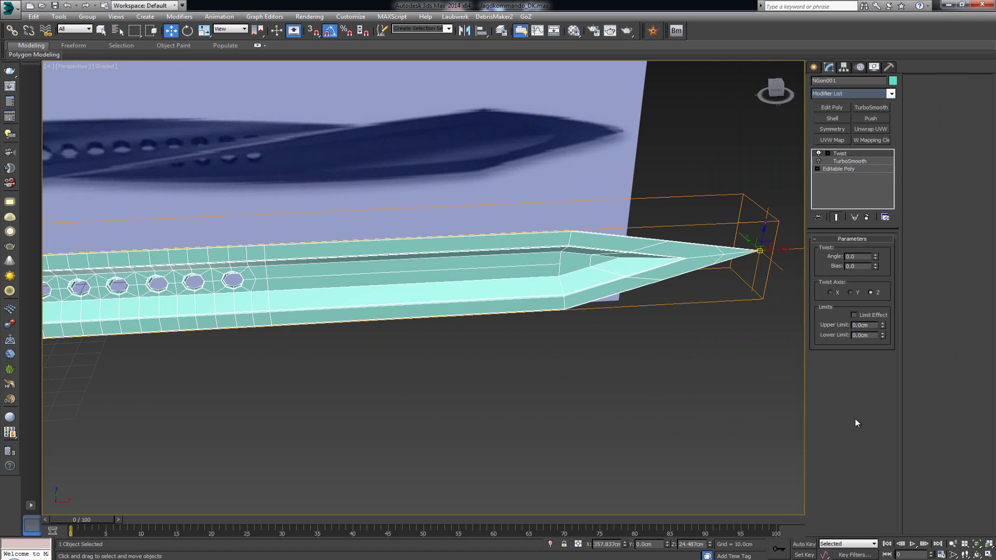
pyautogui.scroll(2, 638, 294)
pyautogui.doubleClick(851, 256)
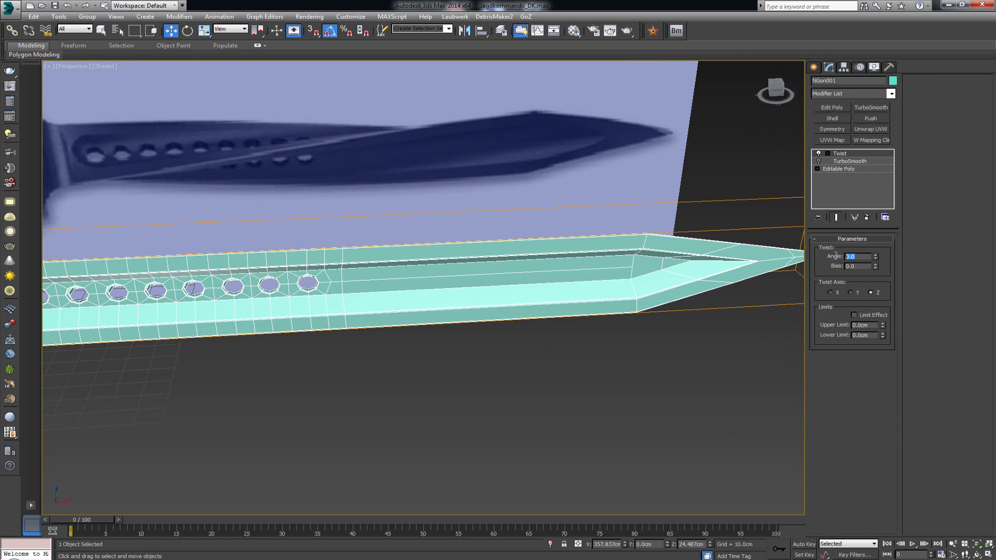
pyautogui.write('180')
pyautogui.press('Return')
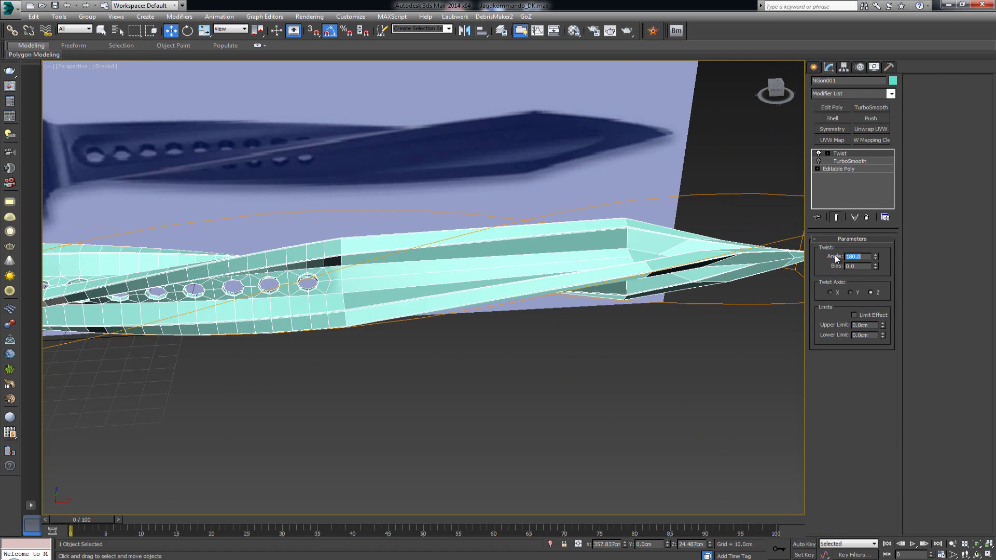
pyautogui.keyDown('alt'); pyautogui.moveTo(324, 244); pyautogui.dragTo(451, 243, button='middle'); pyautogui.keyUp('alt')
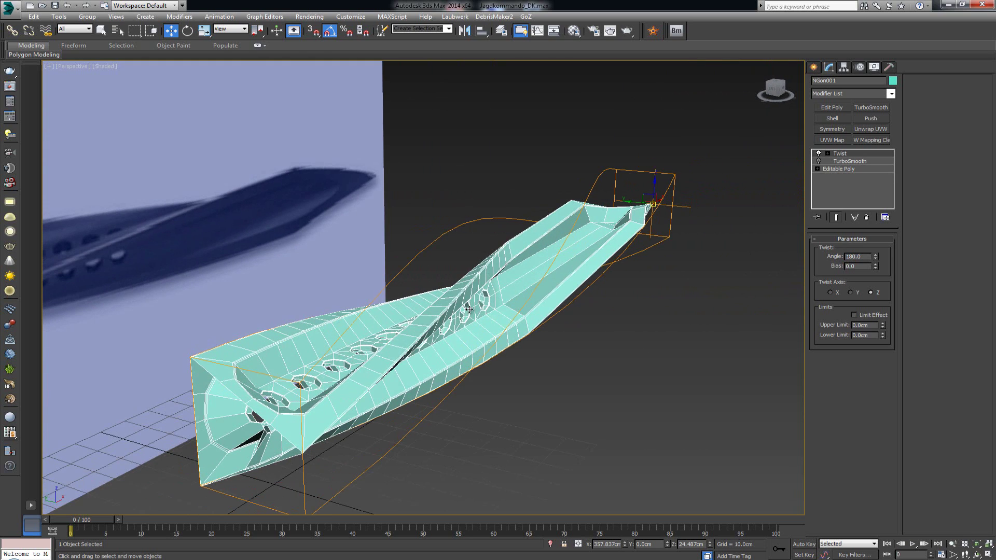
pyautogui.keyDown('alt'); pyautogui.moveTo(504, 288); pyautogui.dragTo(448, 288, button='middle'); pyautogui.keyUp('alt')
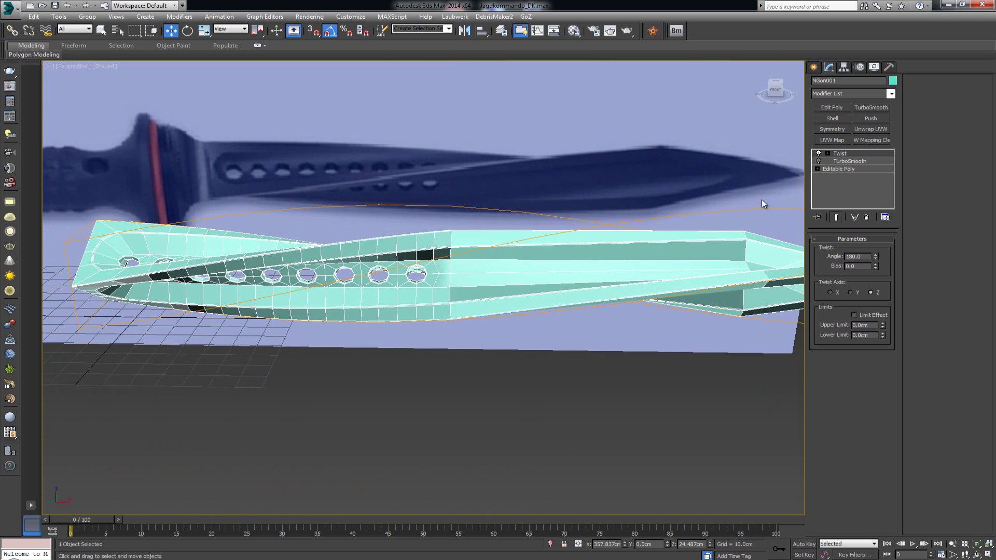
pyautogui.keyDown('alt'); pyautogui.moveTo(572, 250); pyautogui.dragTo(678, 193, button='middle'); pyautogui.keyUp('alt')
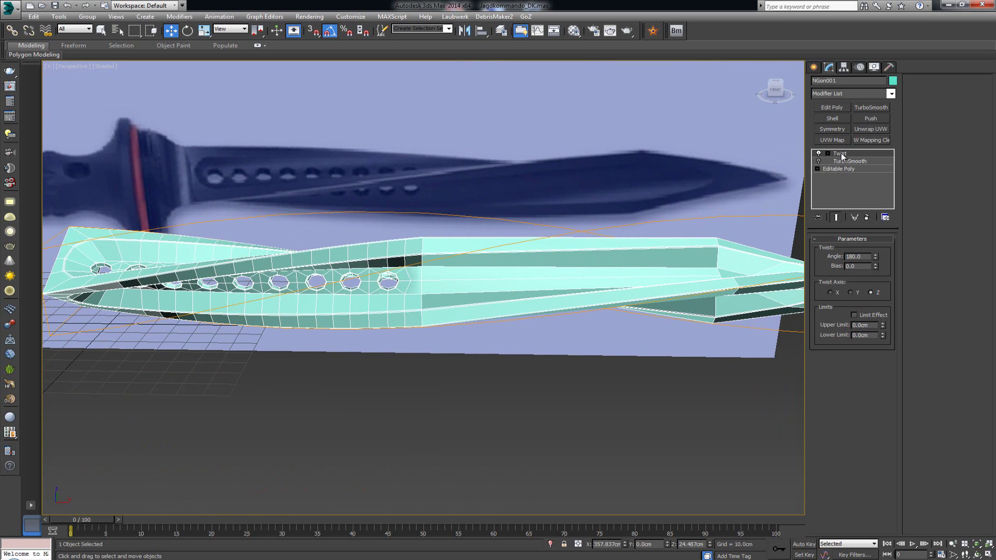
# Move the Twist modifier below TurboSmooth and remove it from the blade's modifier stack.
pyautogui.moveTo(841, 155); pyautogui.dragTo(842, 167)
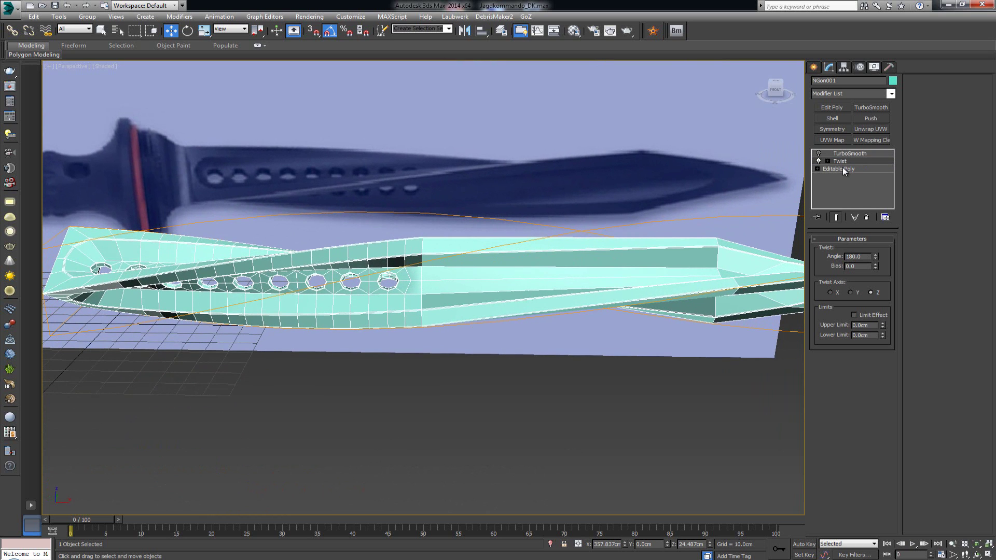
pyautogui.click(867, 217)
pyautogui.click(527, 407)
pyautogui.click(576, 322)
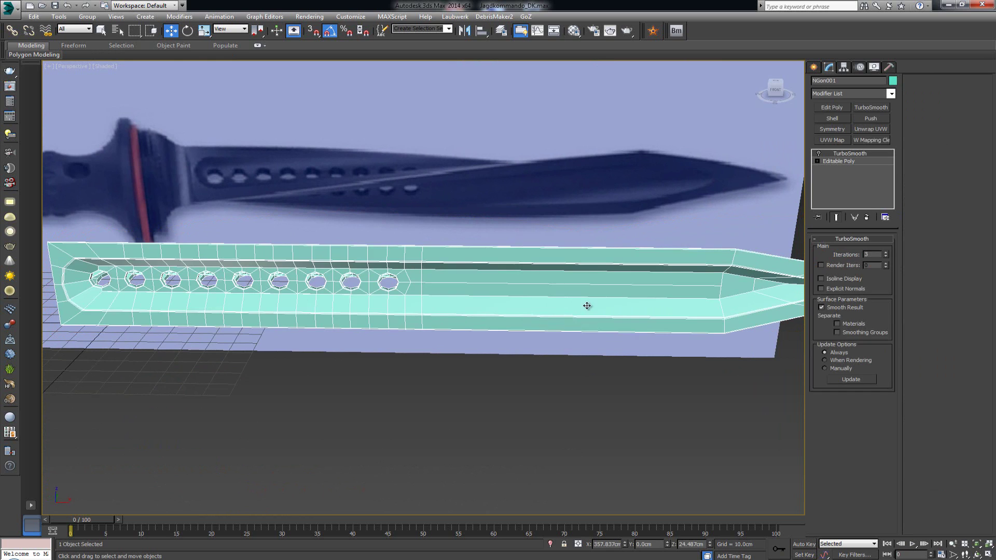
# Insert evenly spaced edge loops with Swift Loop across the blade, from past the last hole to where the tip begins to narrow.
pyautogui.moveTo(587, 307); pyautogui.dragTo(512, 306, button='middle')
pyautogui.click(845, 161)
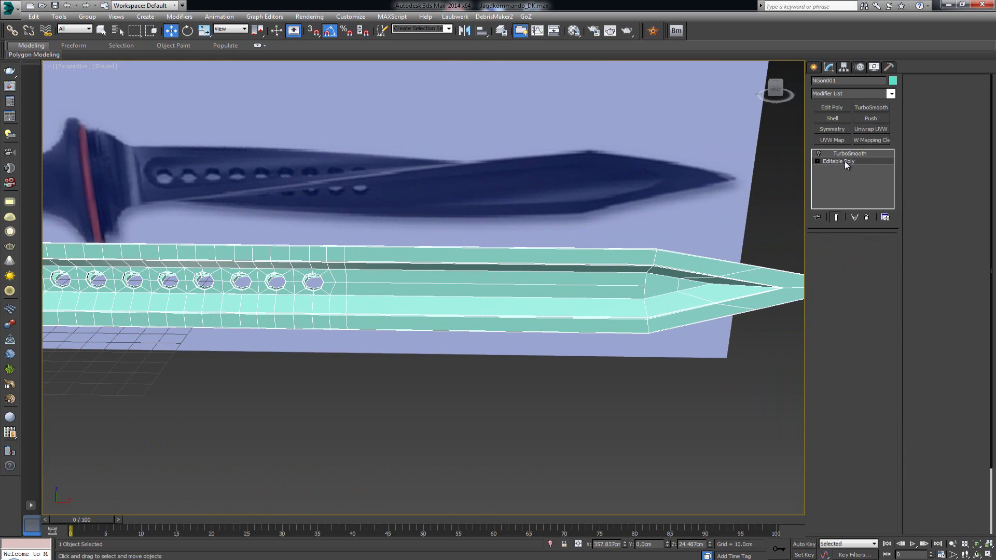
pyautogui.press('2')
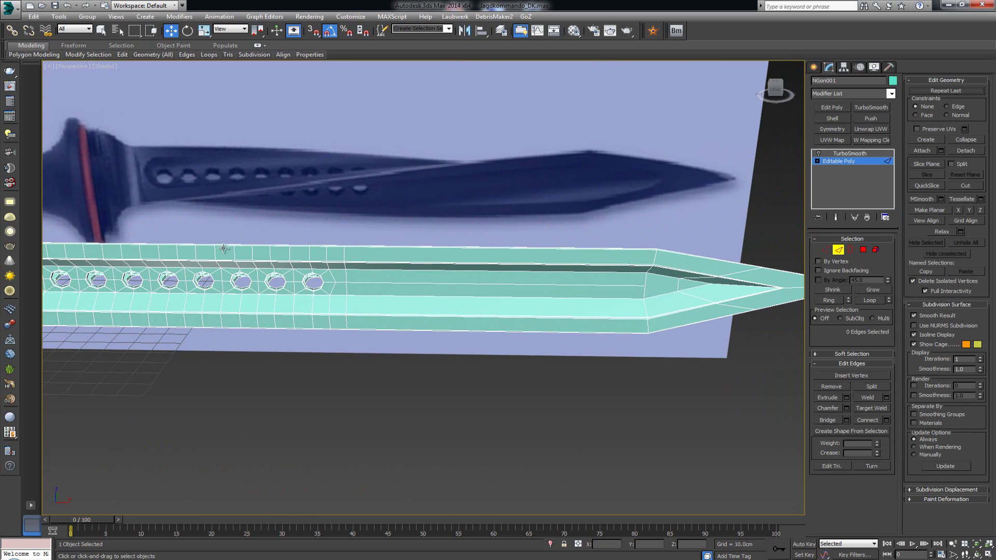
pyautogui.moveTo(215, 265); pyautogui.dragTo(320, 256, button='middle')
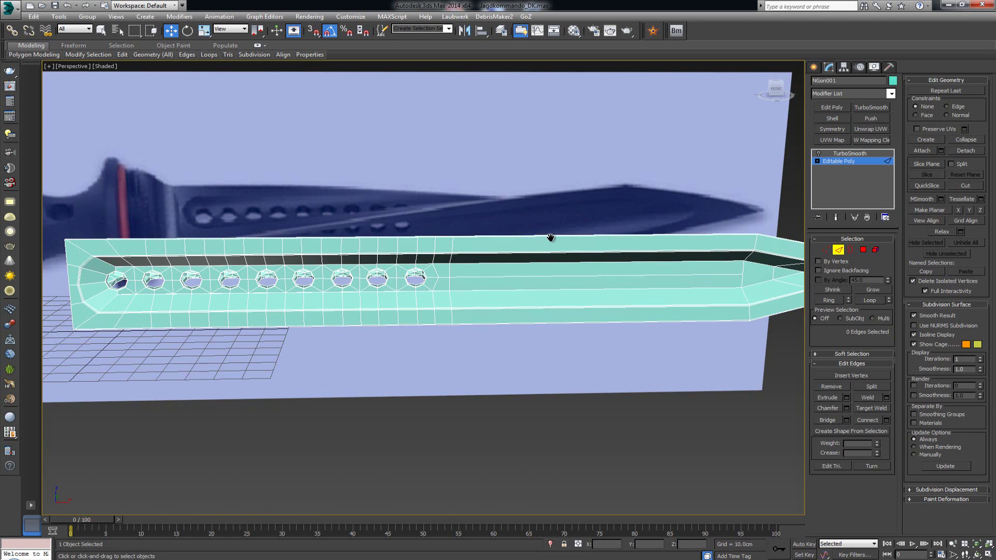
pyautogui.moveTo(551, 235); pyautogui.dragTo(537, 240, button='middle')
pyautogui.moveTo(620, 290); pyautogui.dragTo(591, 291, button='middle')
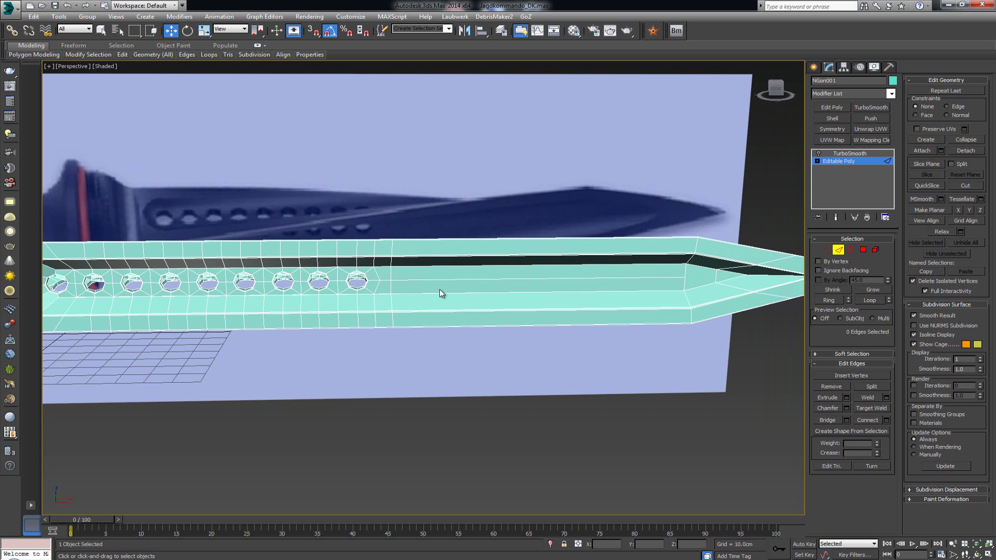
pyautogui.hotkey('alt', 's')
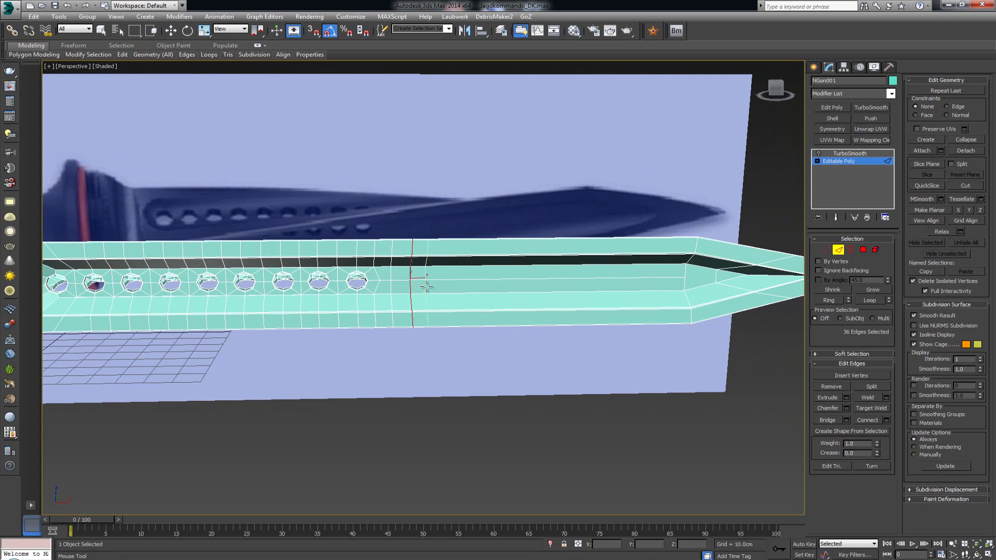
pyautogui.click(434, 286)
pyautogui.click(460, 286)
pyautogui.click(479, 284)
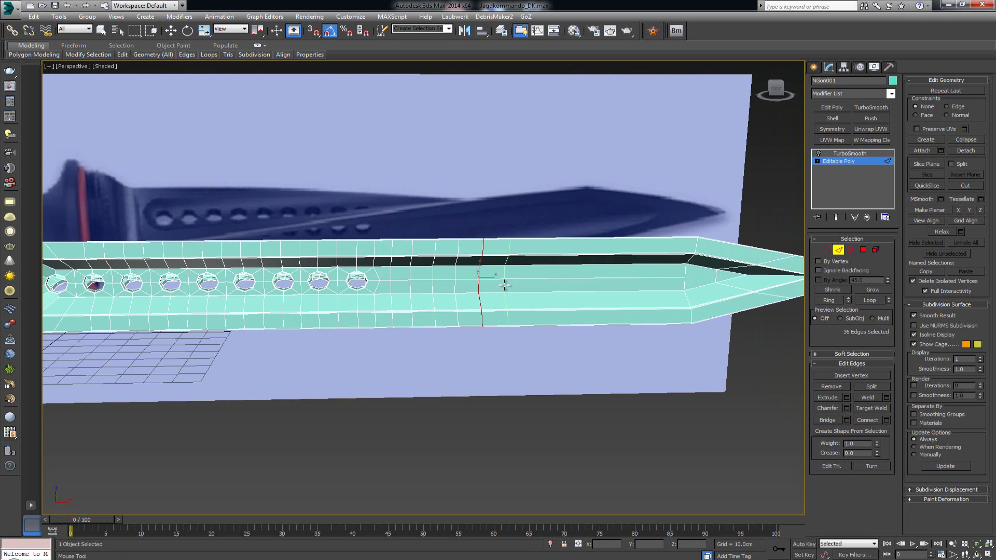
pyautogui.click(505, 285)
pyautogui.click(532, 285)
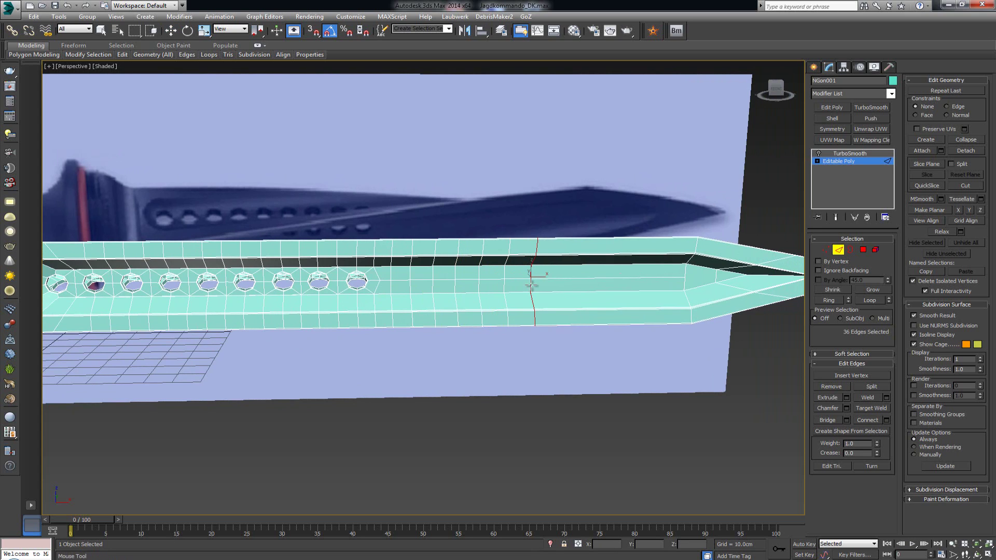
pyautogui.click(560, 284)
pyautogui.click(583, 285)
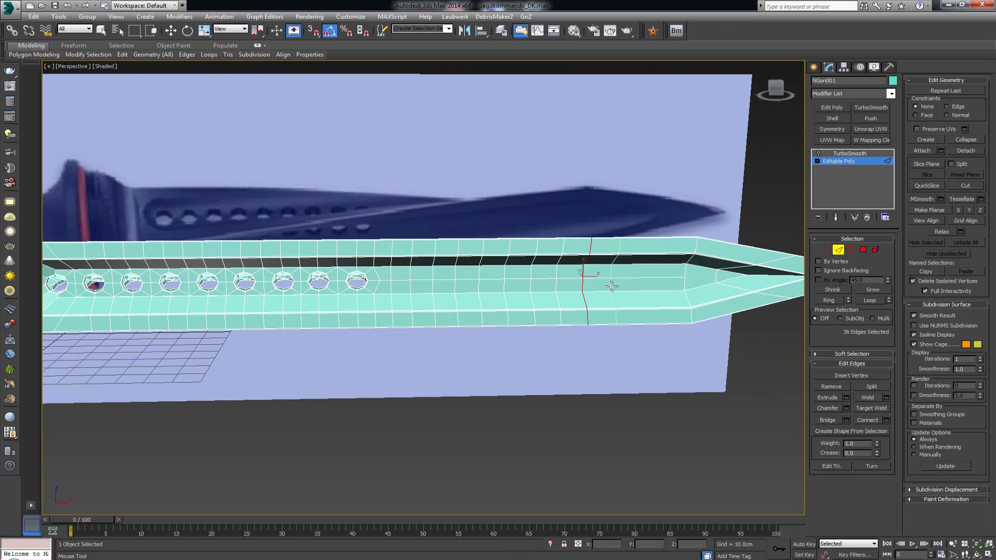
pyautogui.click(612, 284)
pyautogui.click(638, 285)
pyautogui.click(660, 286)
pyautogui.press('w')
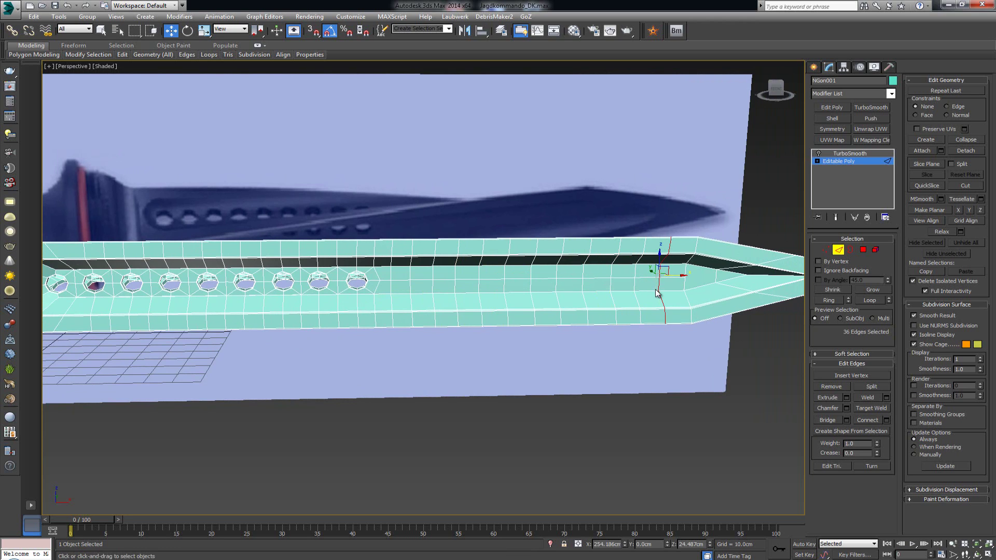
# Look up the Swift Loop tool's description and clear the edge selection on the blade.
pyautogui.click(257, 46)
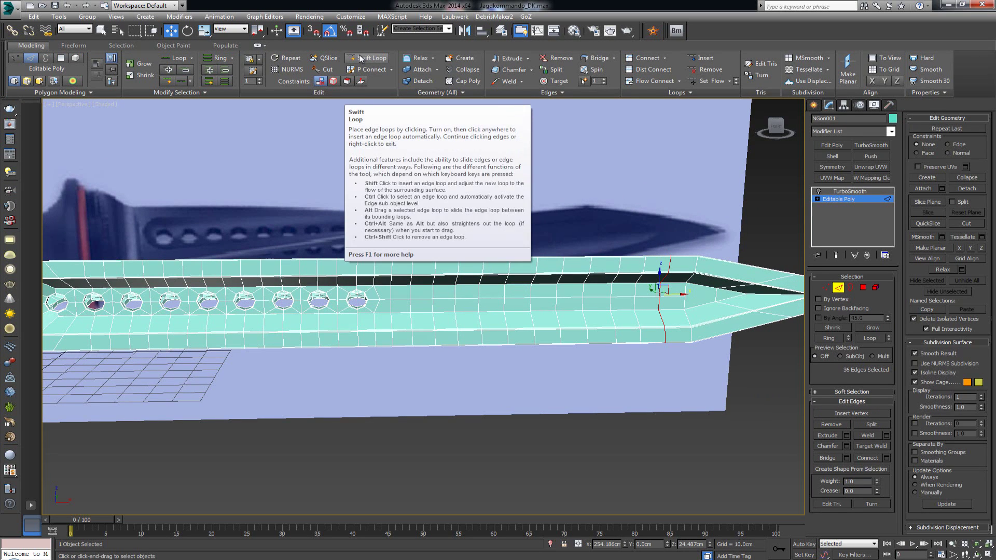
pyautogui.click(258, 46)
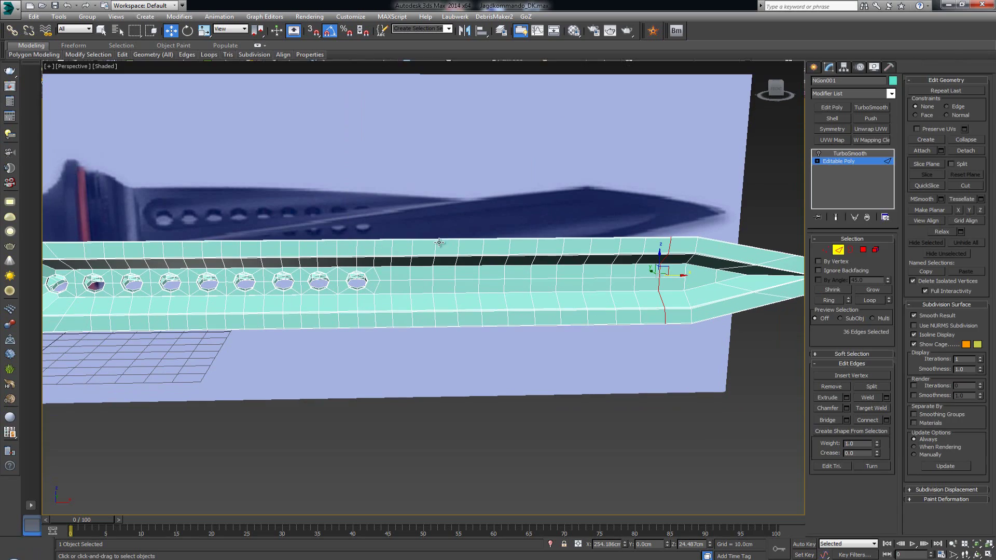
pyautogui.click(571, 233)
# Add a Twist modifier between Editable Poly and TurboSmooth with an angle of 180 degrees about the Z axis.
pyautogui.keyDown('alt'); pyautogui.moveTo(566, 261); pyautogui.dragTo(540, 276, button='middle'); pyautogui.keyUp('alt')
pyautogui.click(840, 95)
pyautogui.press('t')
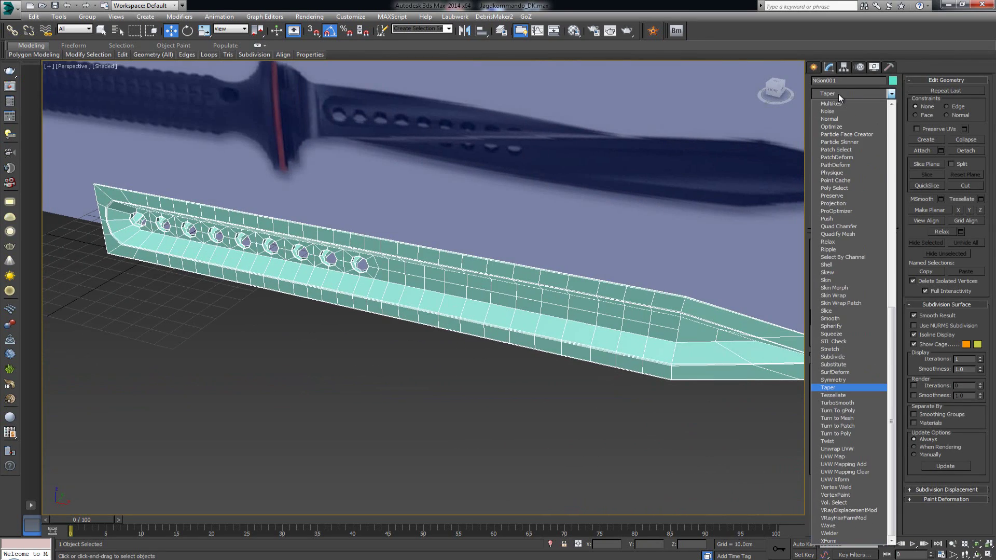
pyautogui.click(844, 441)
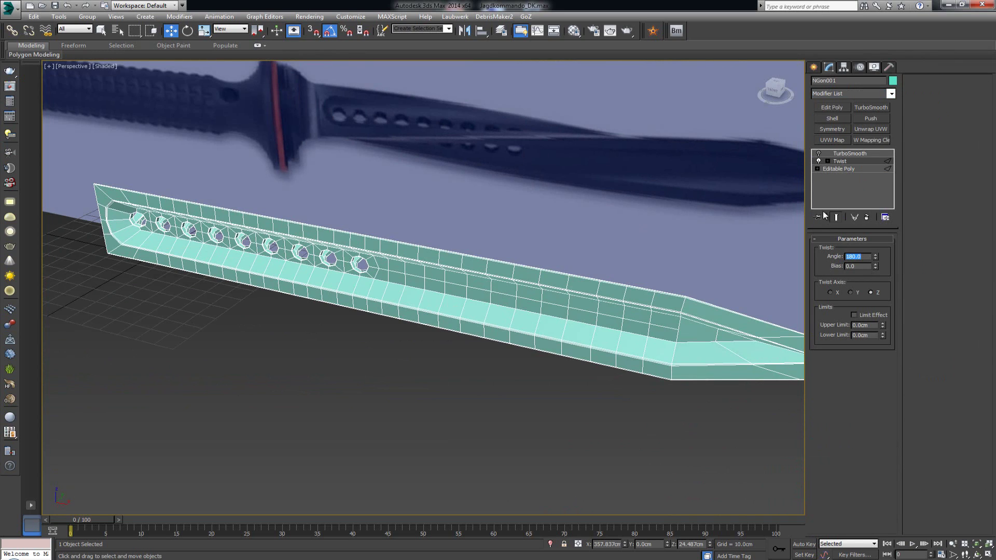
# Remove the Twist modifier from the blade's stack and leave edge sub-object editing so the whole object is selected.
pyautogui.moveTo(553, 288); pyautogui.dragTo(498, 281, button='middle')
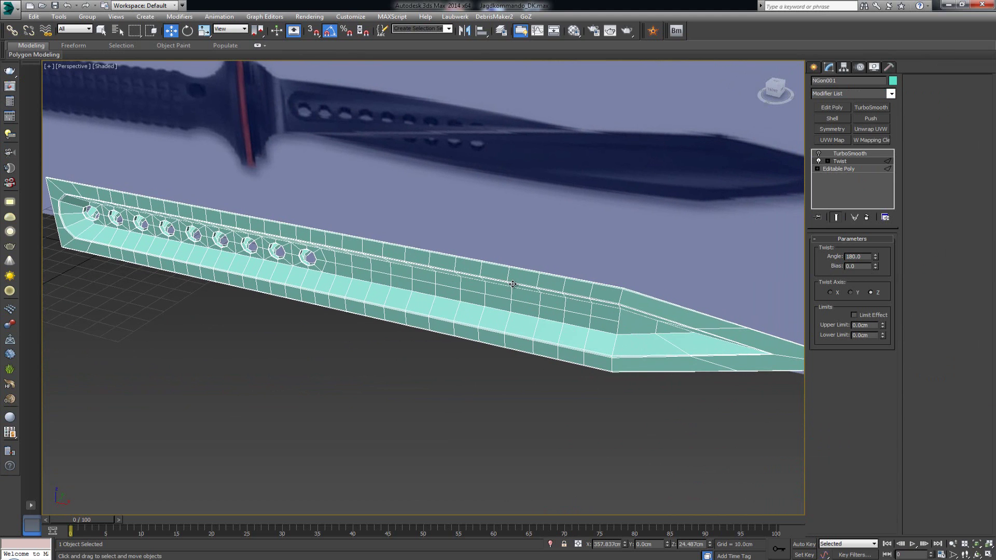
pyautogui.click(865, 216)
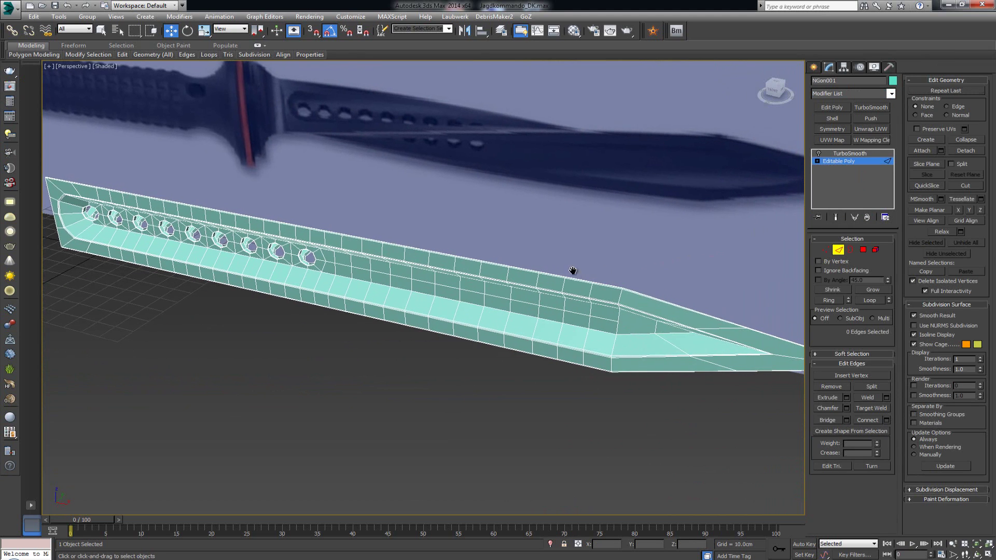
pyautogui.scroll(-5, 573, 271)
pyautogui.click(838, 249)
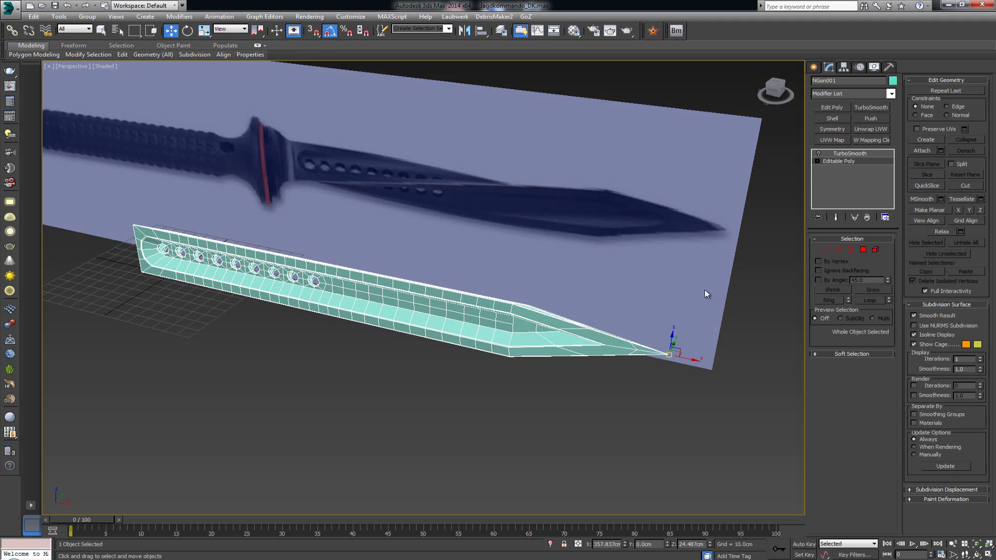
# Apply a new Twist modifier to the whole blade, beneath TurboSmooth, with an angle of 180 degrees about the Z axis.
pyautogui.click(835, 95)
pyautogui.press('t')
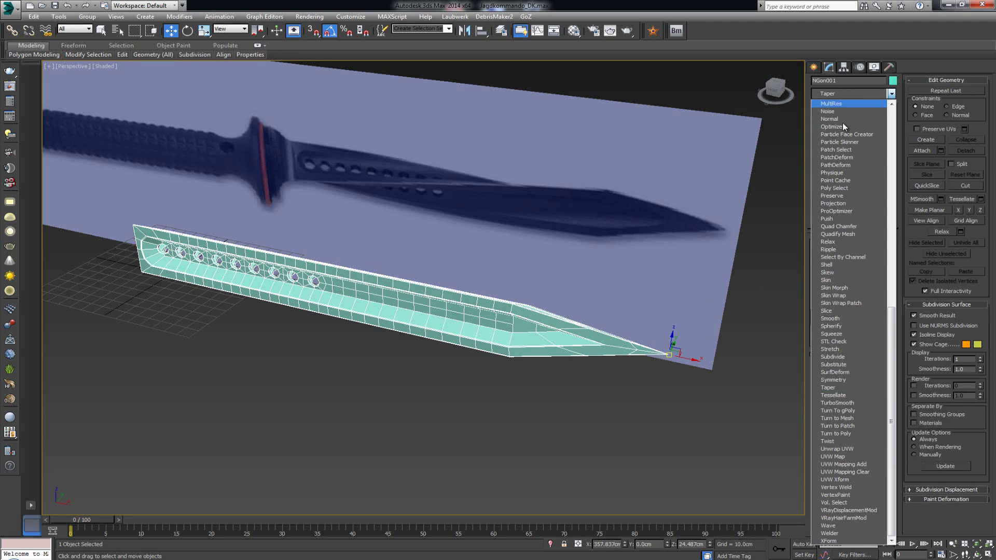
pyautogui.click(841, 440)
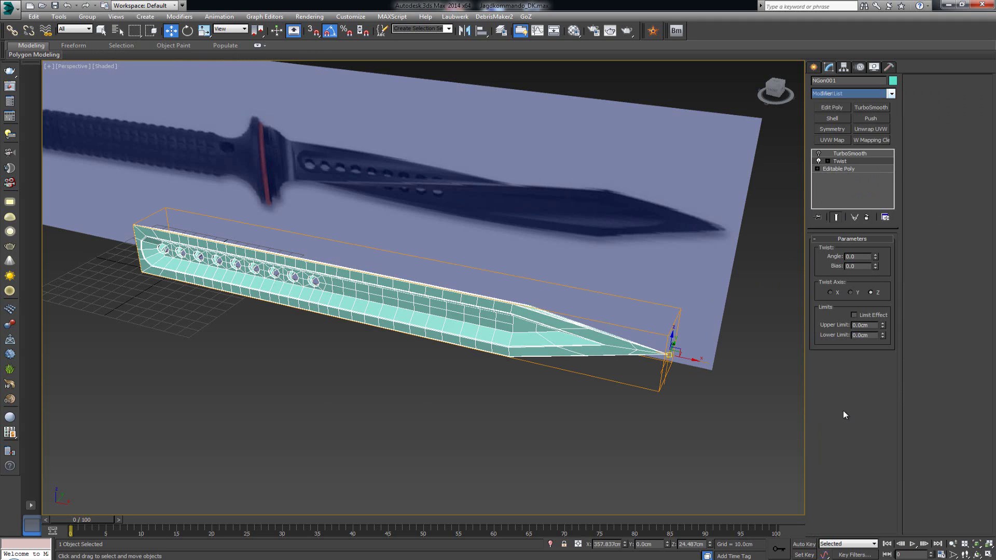
pyautogui.click(841, 256)
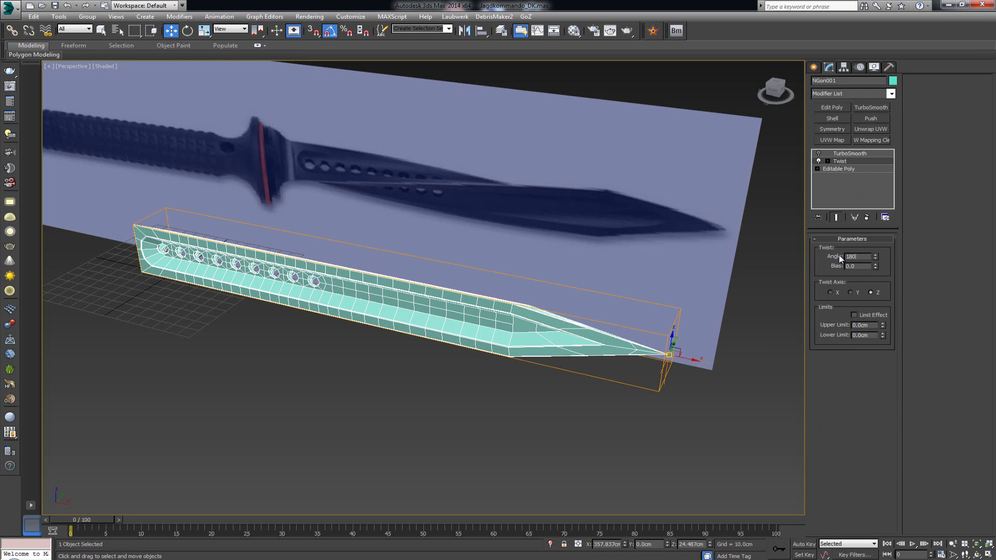
pyautogui.write('180')
pyautogui.press('Return')
pyautogui.click(409, 341)
pyautogui.keyDown('alt'); pyautogui.moveTo(360, 345); pyautogui.dragTo(397, 325, button='middle'); pyautogui.keyUp('alt')
# Enable TurboSmooth on the twisted blade, then deselect it and compare its shape with the reference knife.
pyautogui.click(403, 294)
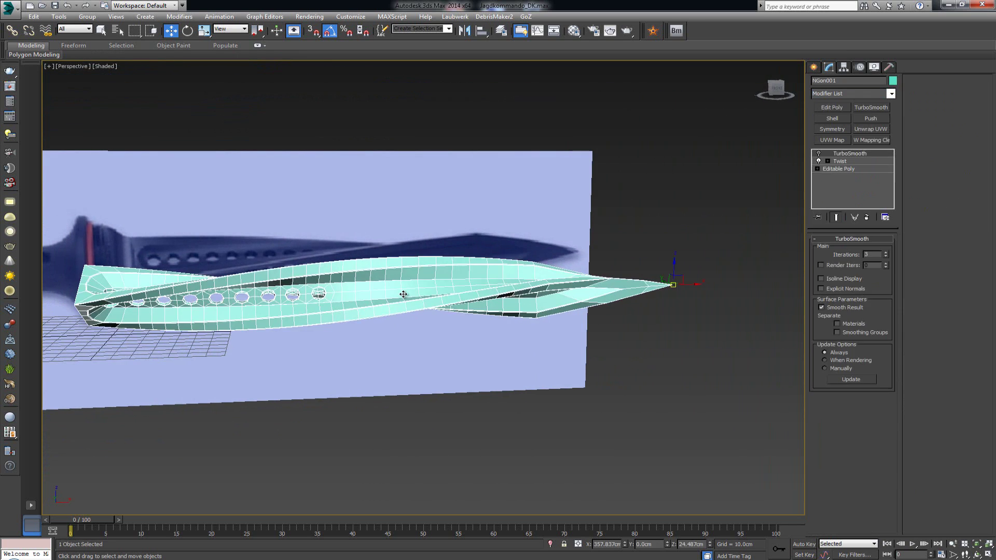
pyautogui.click(819, 153)
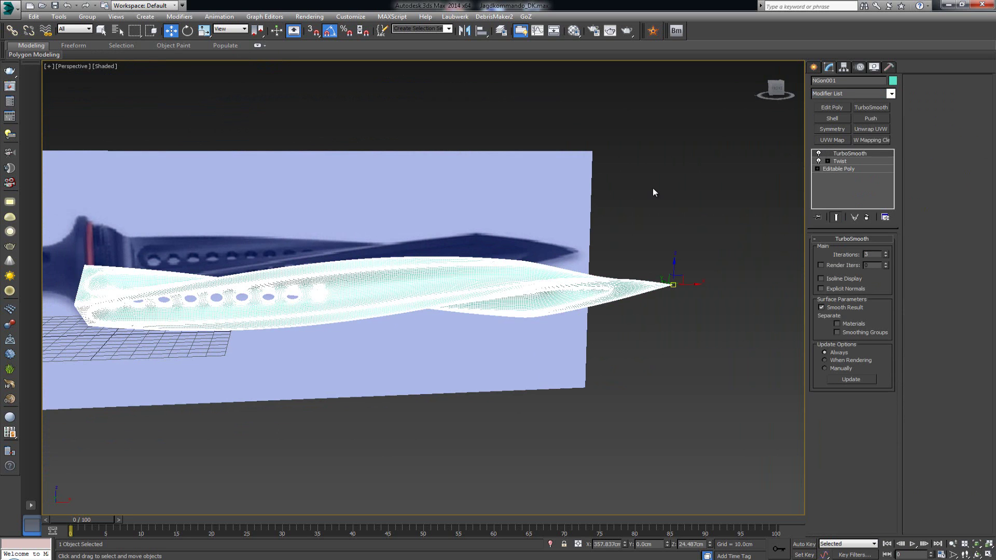
pyautogui.click(652, 189)
pyautogui.keyDown('alt'); pyautogui.moveTo(558, 232); pyautogui.dragTo(479, 247, button='middle'); pyautogui.keyUp('alt')
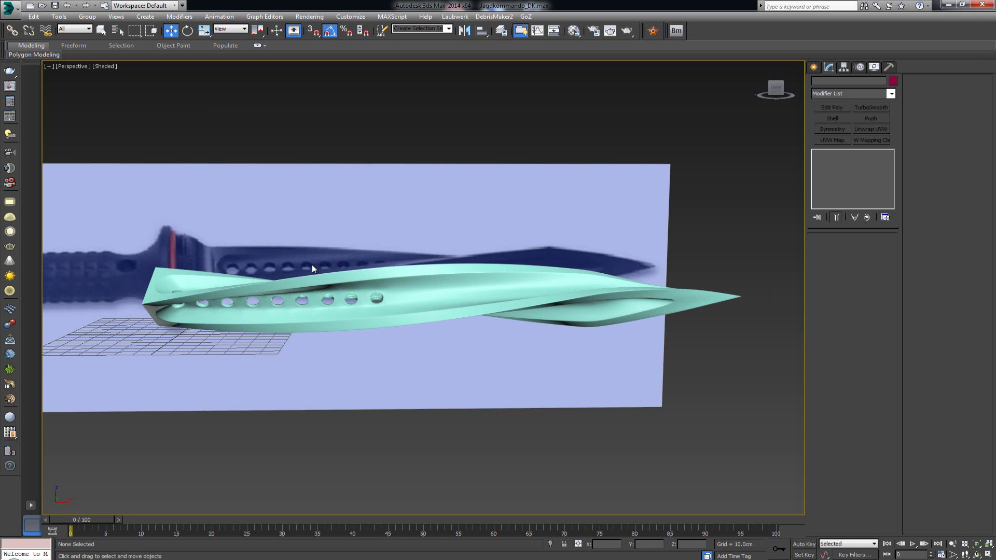
pyautogui.moveTo(313, 264); pyautogui.dragTo(326, 276, button='middle')
pyautogui.scroll(-4, 369, 269)
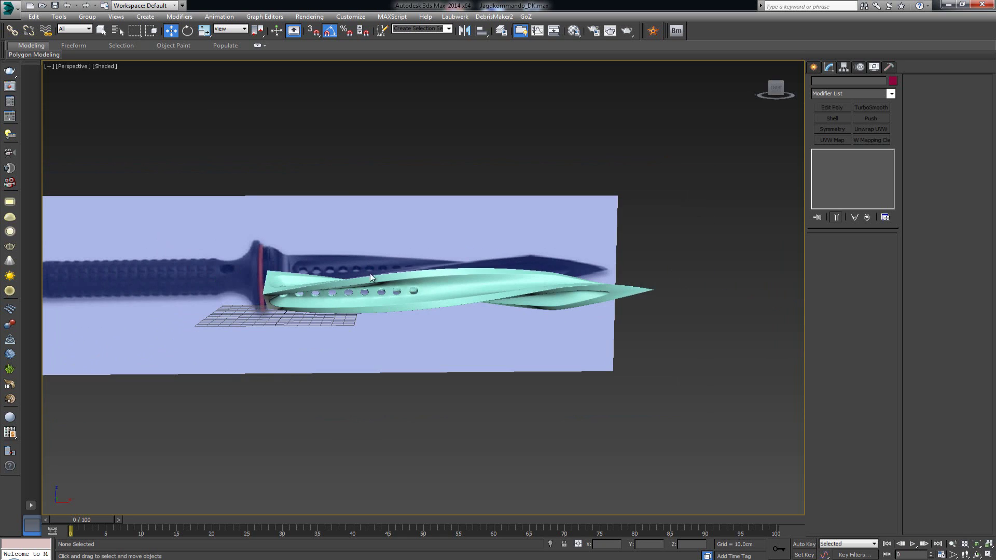
pyautogui.moveTo(408, 275); pyautogui.dragTo(469, 274, button='middle')
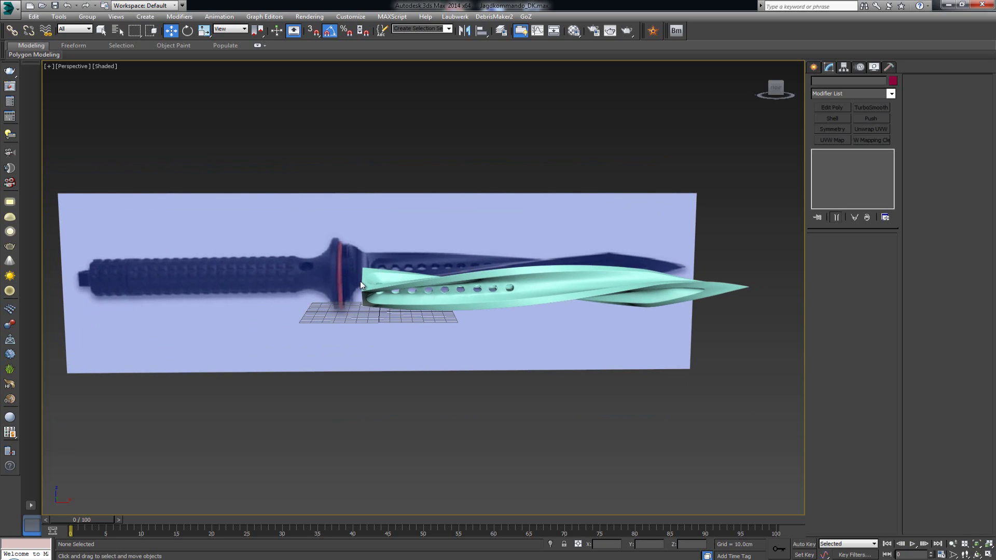